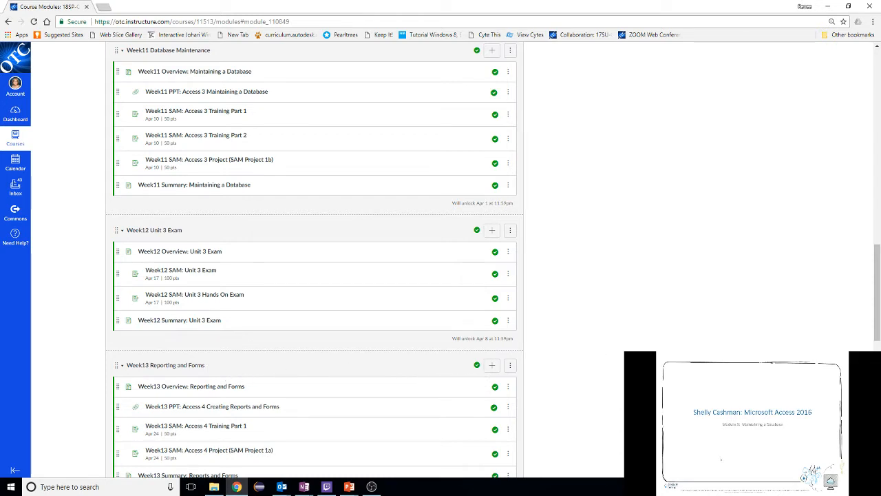
# Switch to the PowerPoint slide show and advance to the Updating Records slide on creating a split form.
pyautogui.hotkey('alt', 'Tab')
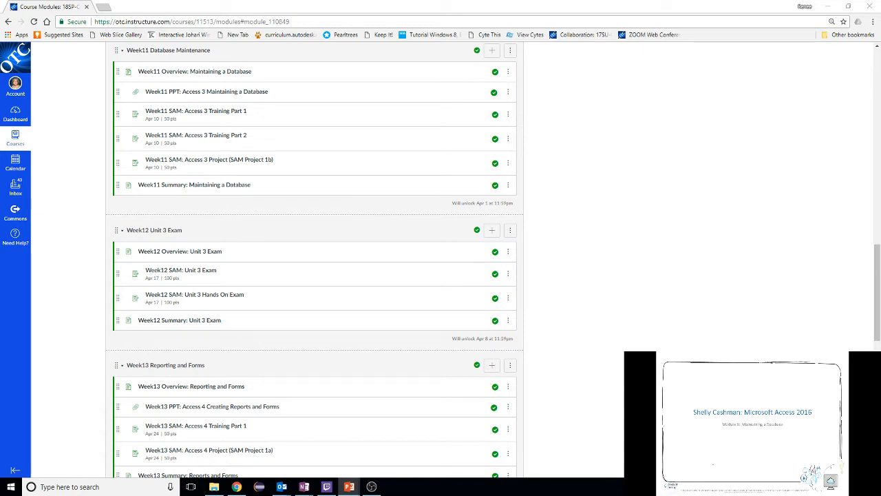
pyautogui.click(714, 464)
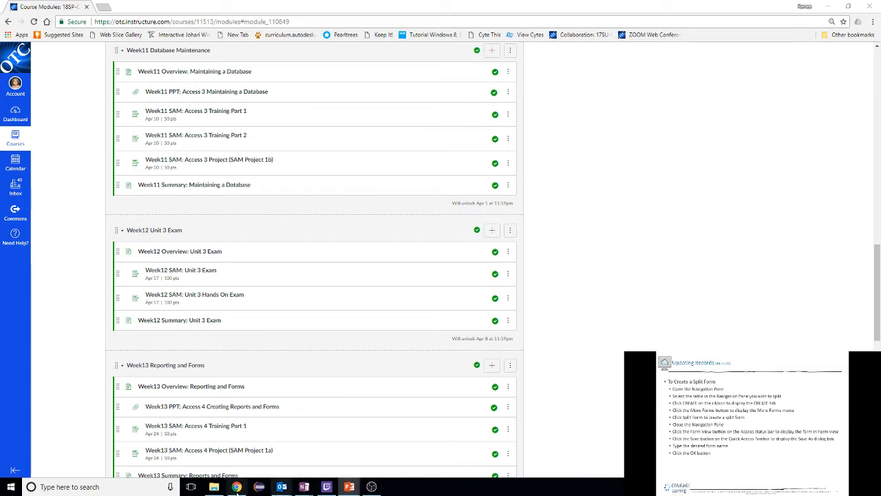
# Switch to File Explorer, open the Access3 folder on the Desktop, and review the account records in Account.xlsx.
pyautogui.click(214, 486)
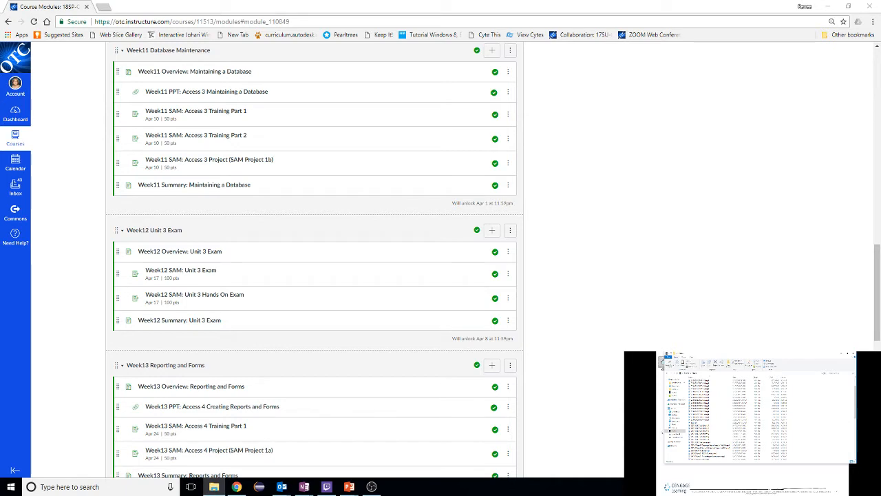
pyautogui.click(674, 414)
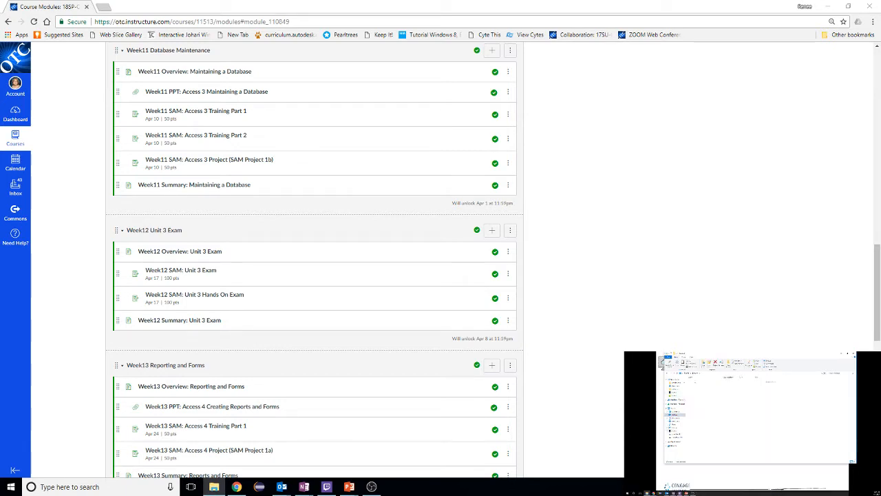
pyautogui.moveTo(730, 356); pyautogui.dragTo(511, 91)
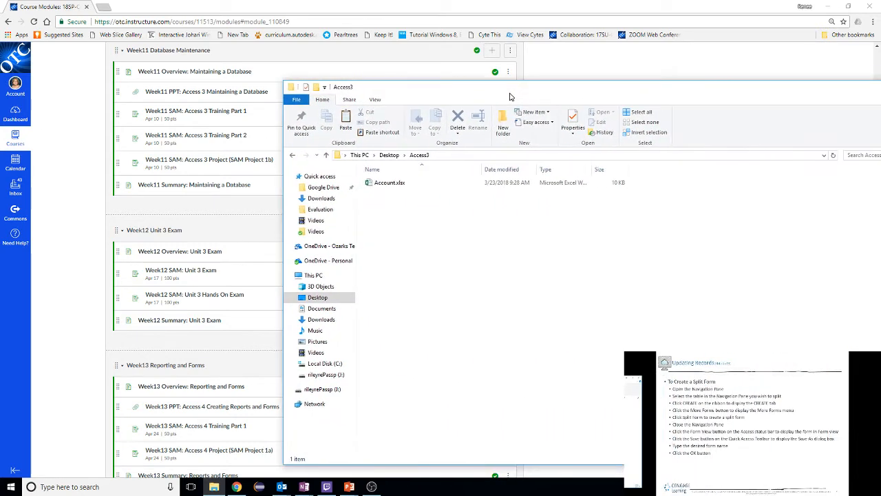
pyautogui.doubleClick(407, 184)
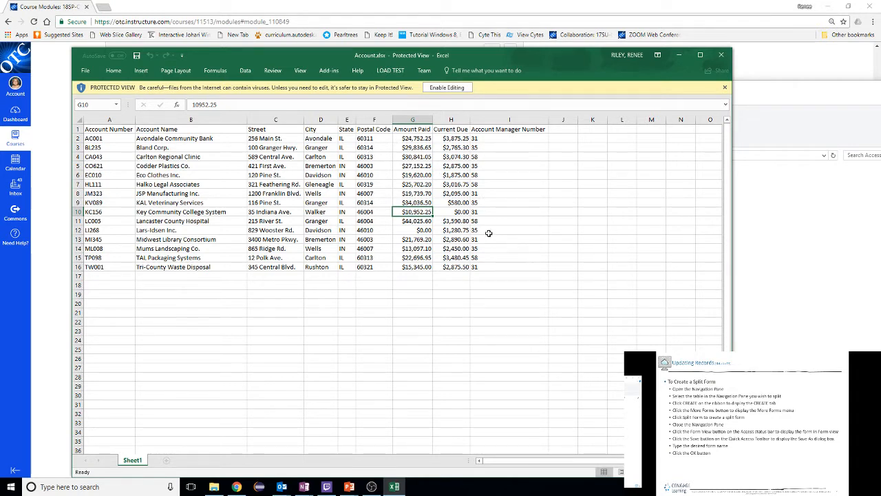
pyautogui.click(721, 55)
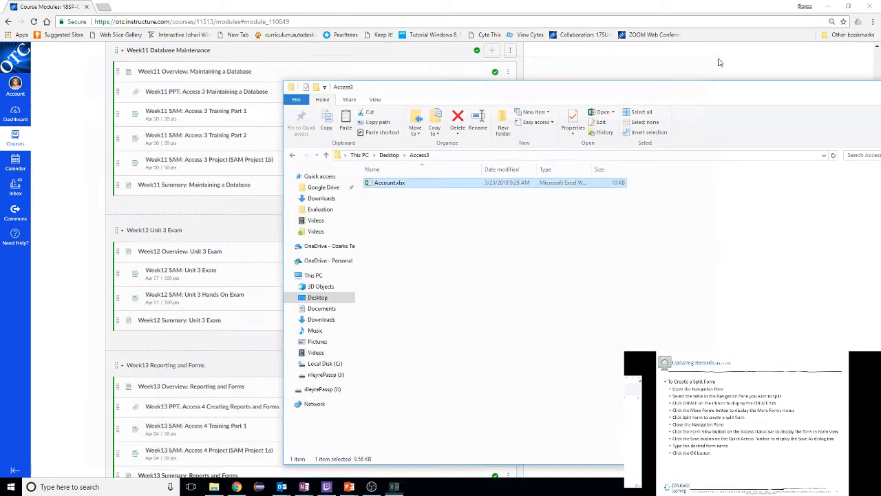
# Create a new Microsoft Access database in the Access3 folder and name it Accounts.accdb.
pyautogui.rightClick(423, 226)
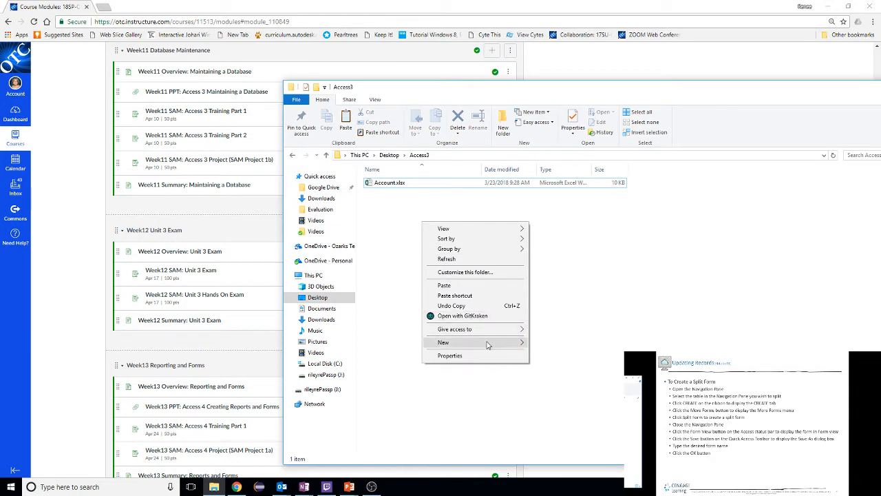
pyautogui.moveTo(488, 344)
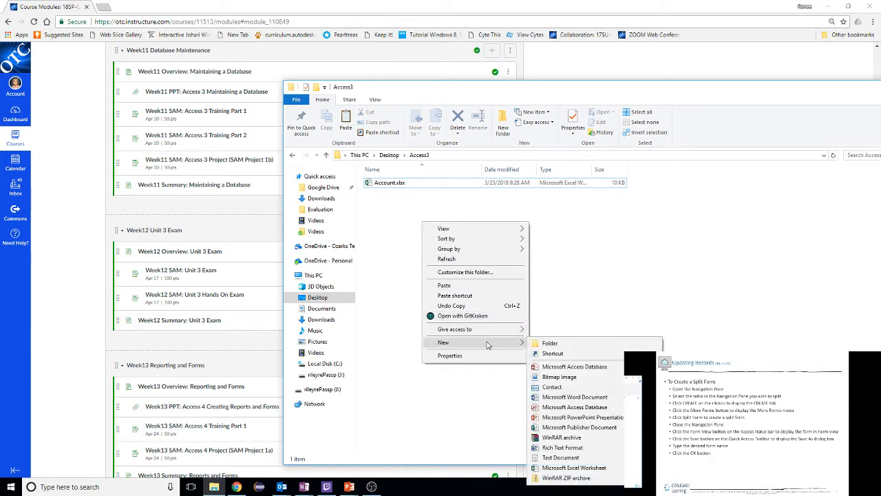
pyautogui.click(582, 371)
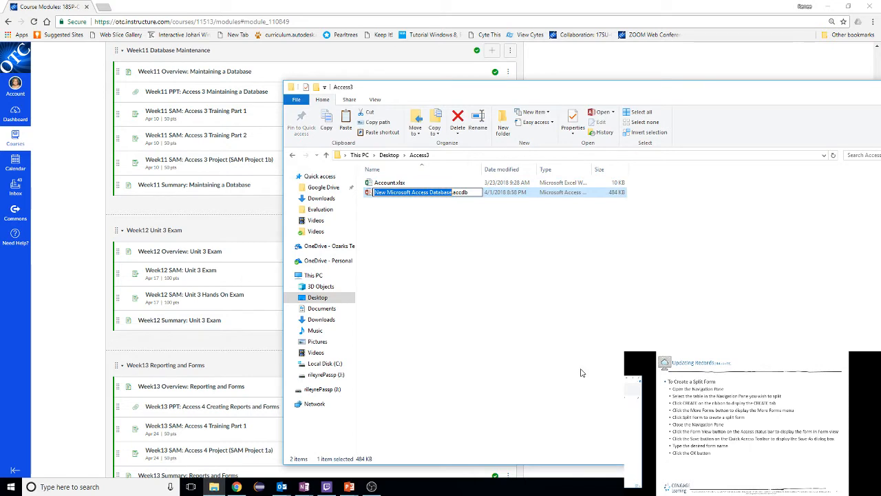
pyautogui.write('Account')
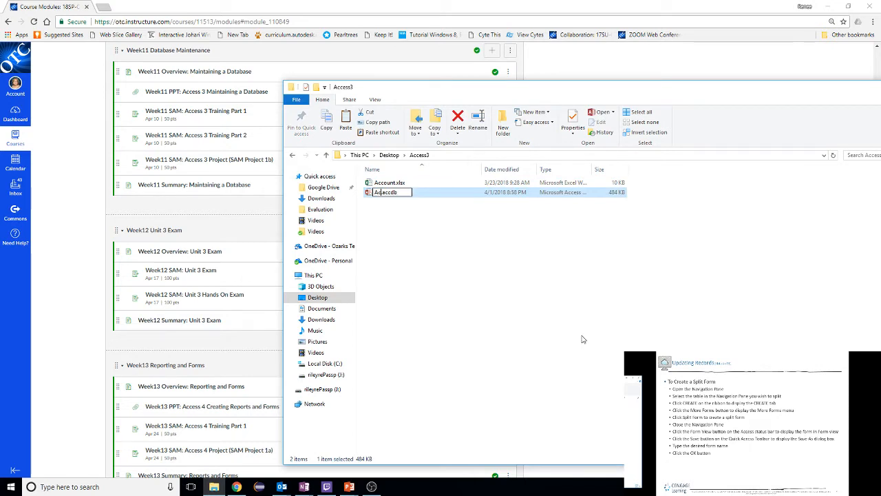
pyautogui.write('s')
pyautogui.press('Return')
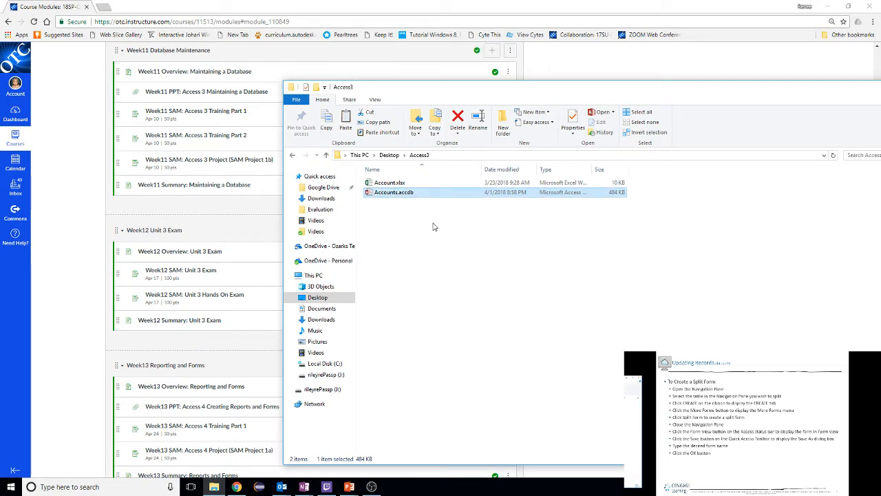
# Open Accounts.accdb in Access and enable its content.
pyautogui.doubleClick(406, 197)
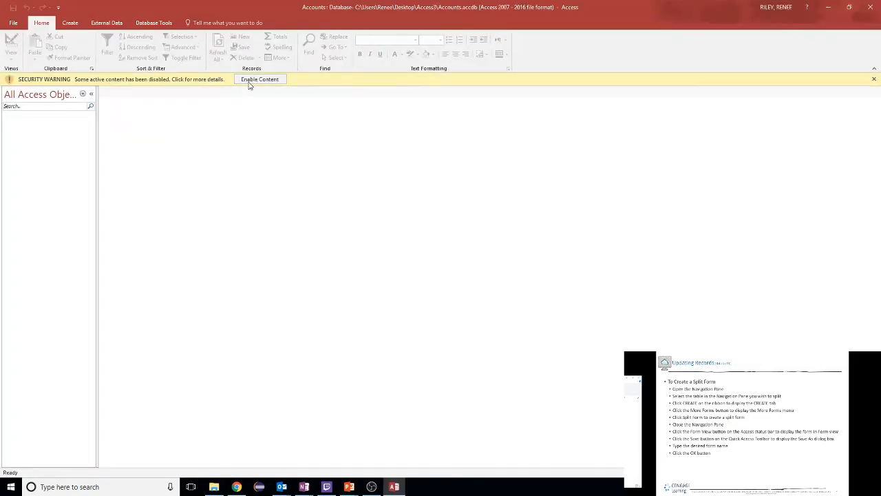
pyautogui.click(249, 80)
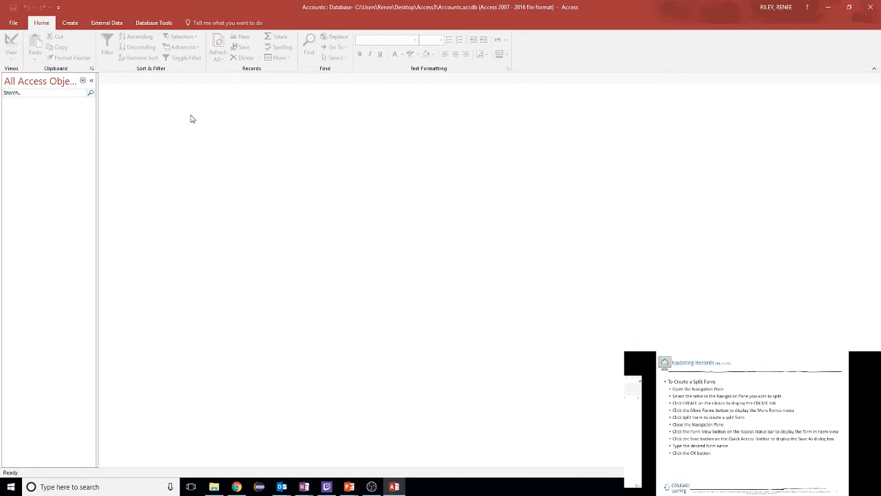
# Set up an Excel import of Account.xlsx from the Desktop's Access3 folder into a new table, using its first row as column headings.
pyautogui.click(109, 24)
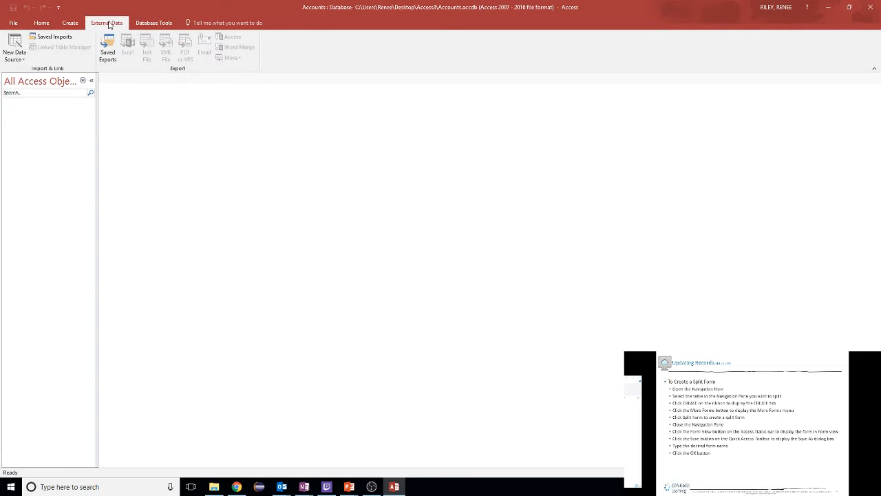
pyautogui.click(10, 55)
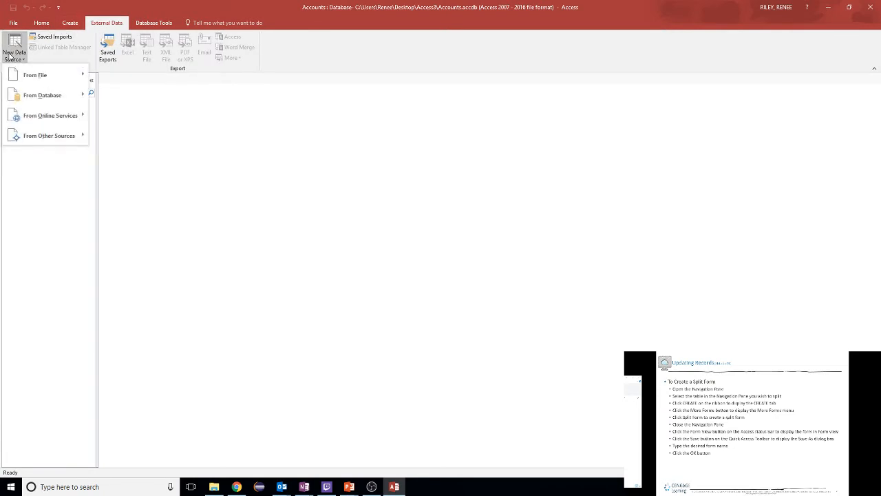
pyautogui.moveTo(36, 77)
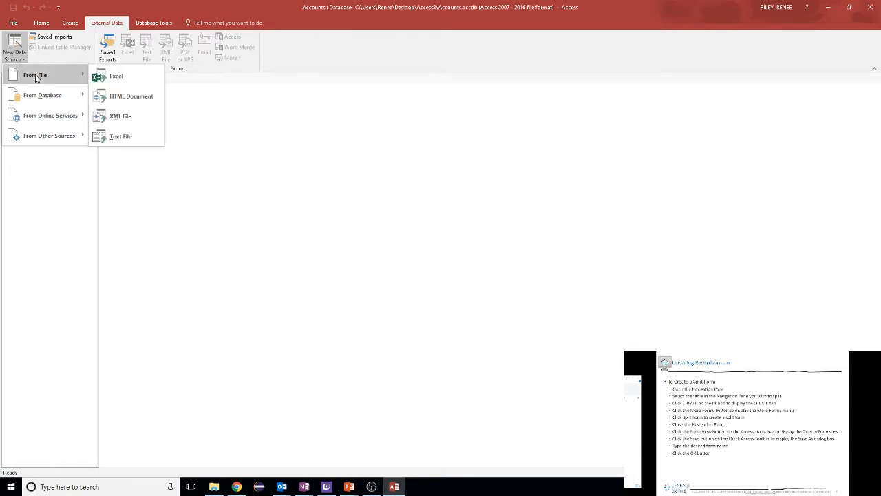
pyautogui.click(150, 80)
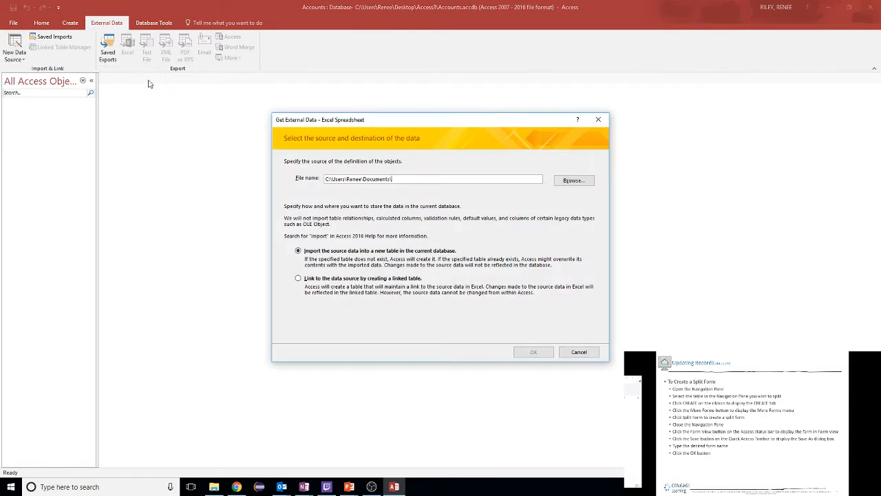
pyautogui.click(574, 181)
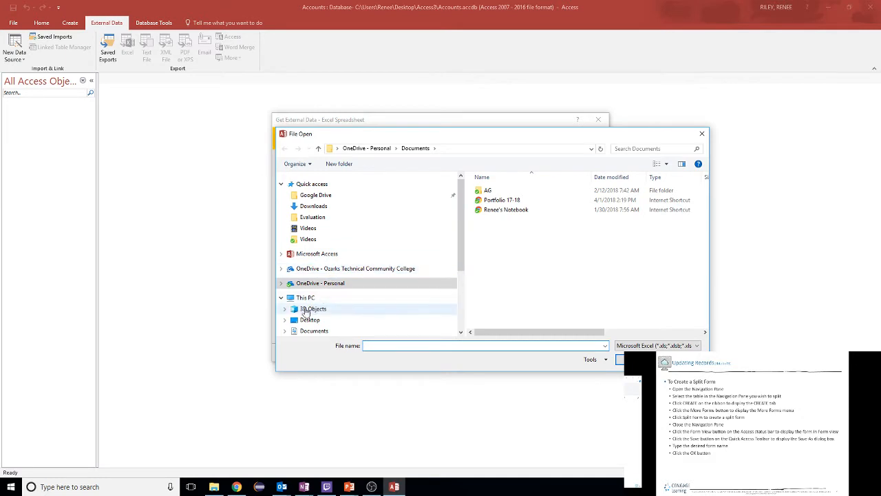
pyautogui.click(291, 320)
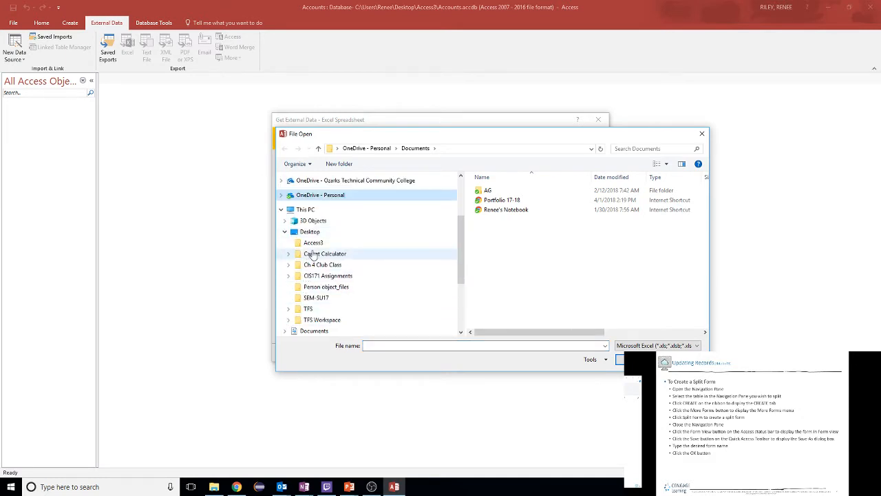
pyautogui.click(313, 244)
pyautogui.click(513, 195)
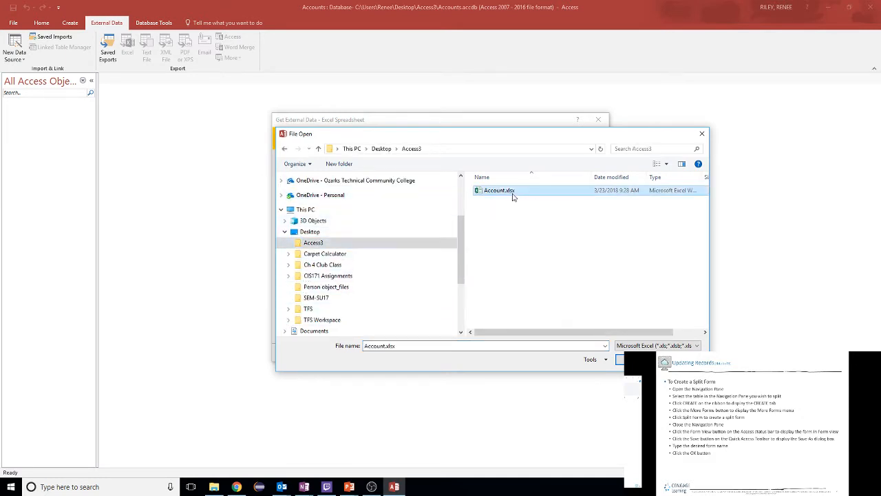
pyautogui.click(620, 359)
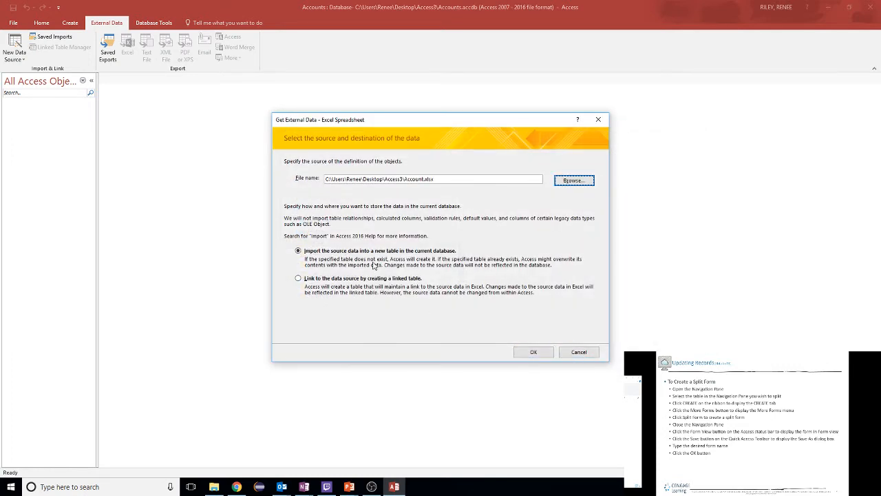
pyautogui.click(531, 353)
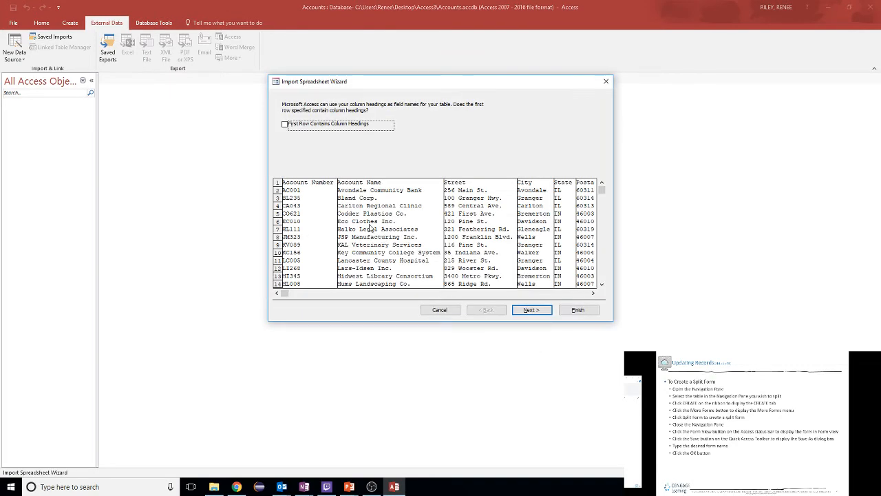
pyautogui.click(285, 124)
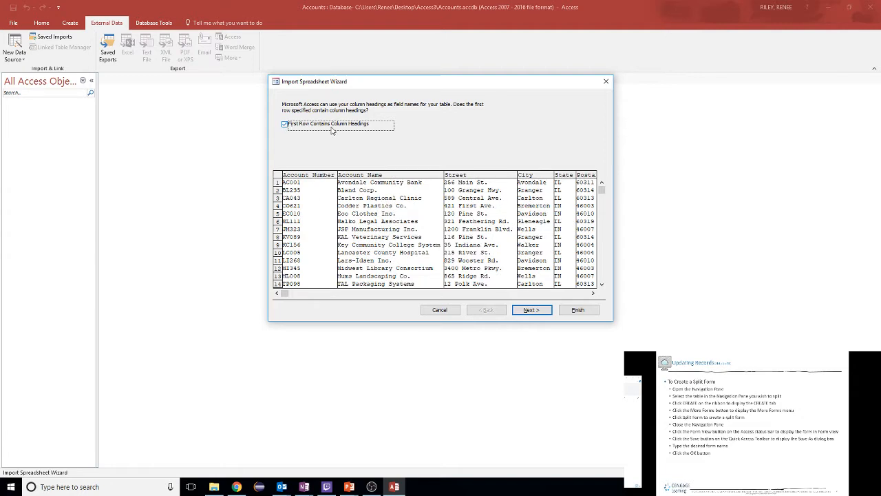
pyautogui.click(532, 310)
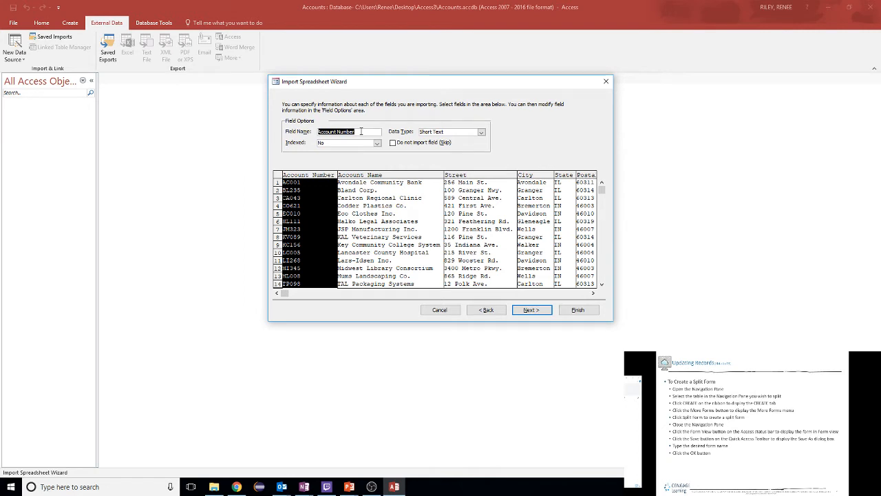
# Rename the Account Number field to AC # and set its Indexed option to Yes (No Duplicates).
pyautogui.write('AC #')
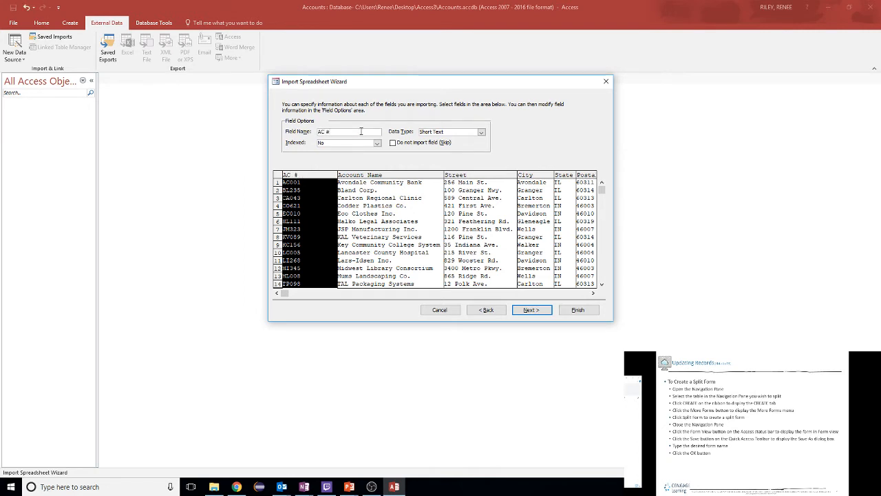
pyautogui.click(389, 227)
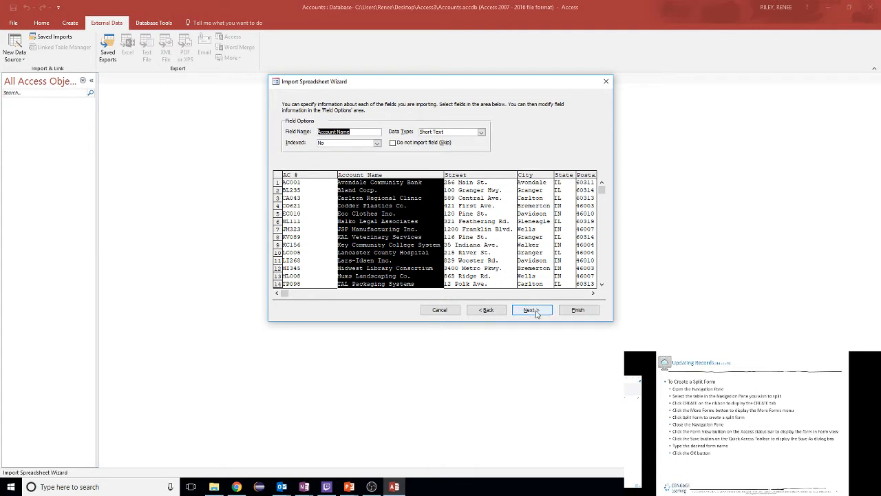
pyautogui.click(312, 208)
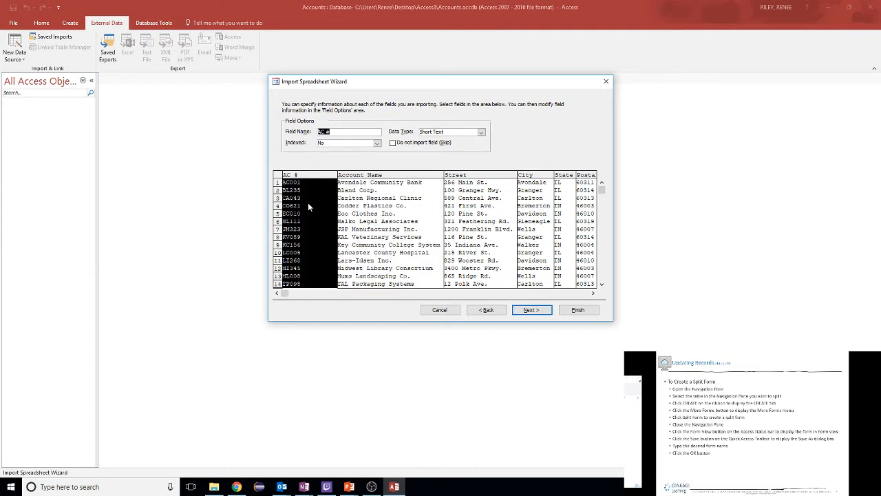
pyautogui.click(377, 143)
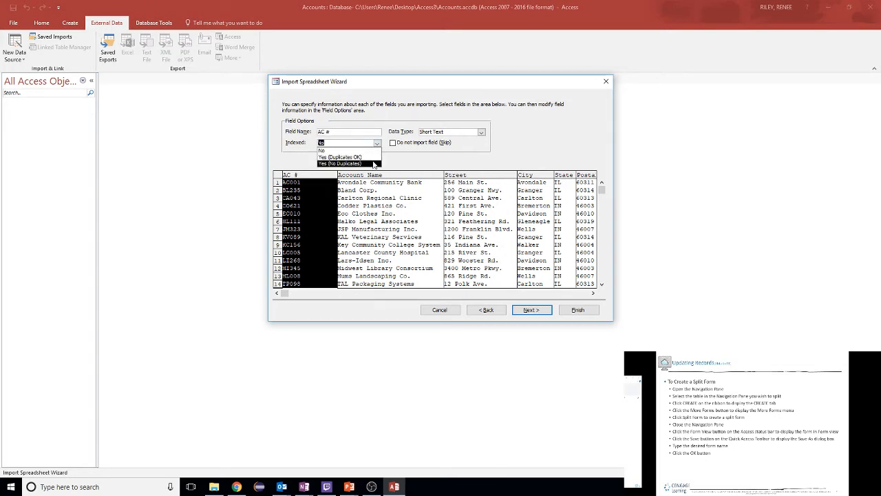
pyautogui.click(374, 164)
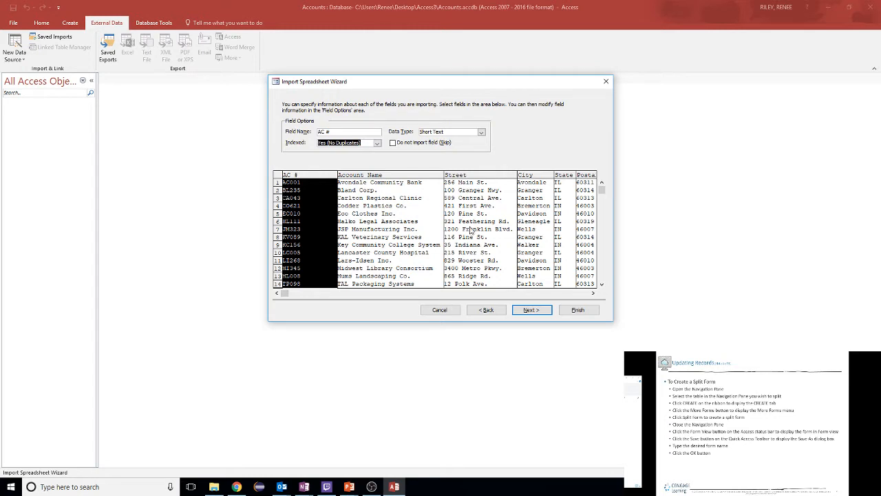
pyautogui.click(530, 311)
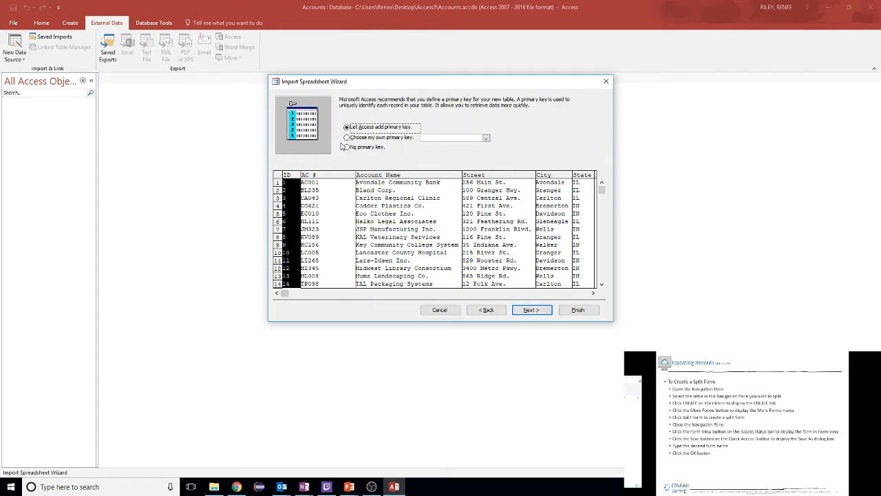
# Choose the AC # field as the new table's own primary key instead of an automatically added one.
pyautogui.click(347, 137)
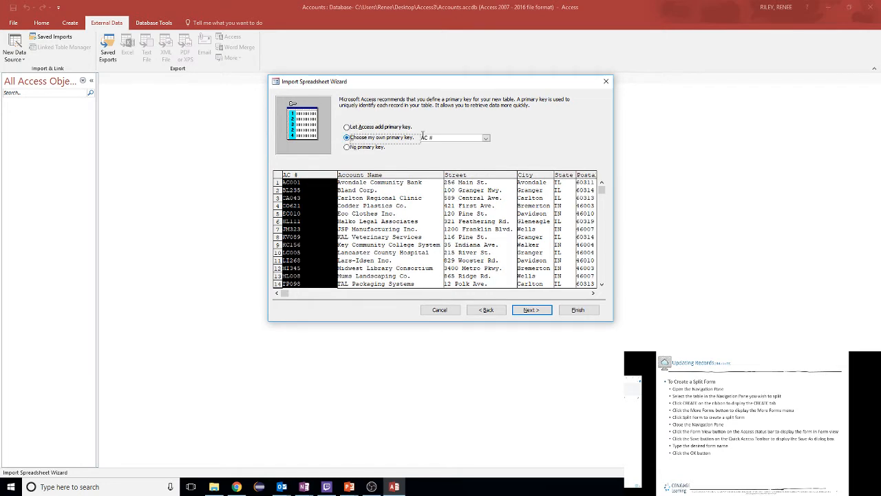
pyautogui.click(486, 138)
pyautogui.click(486, 138)
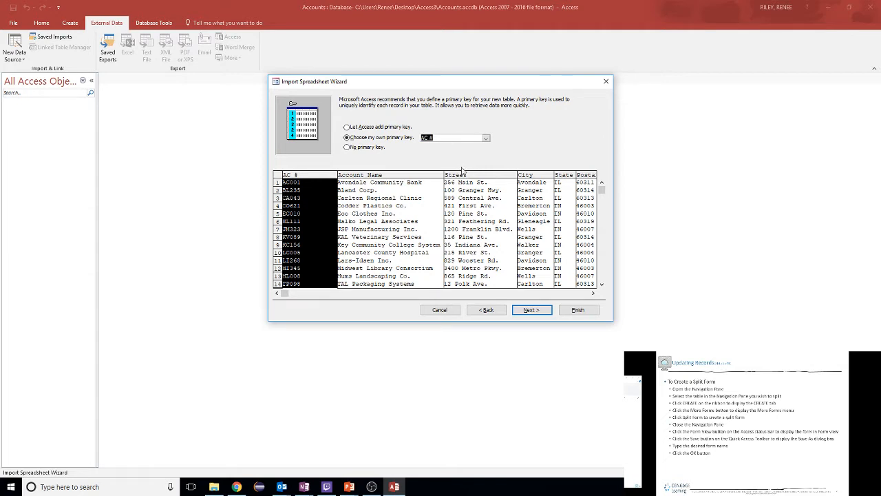
pyautogui.click(530, 310)
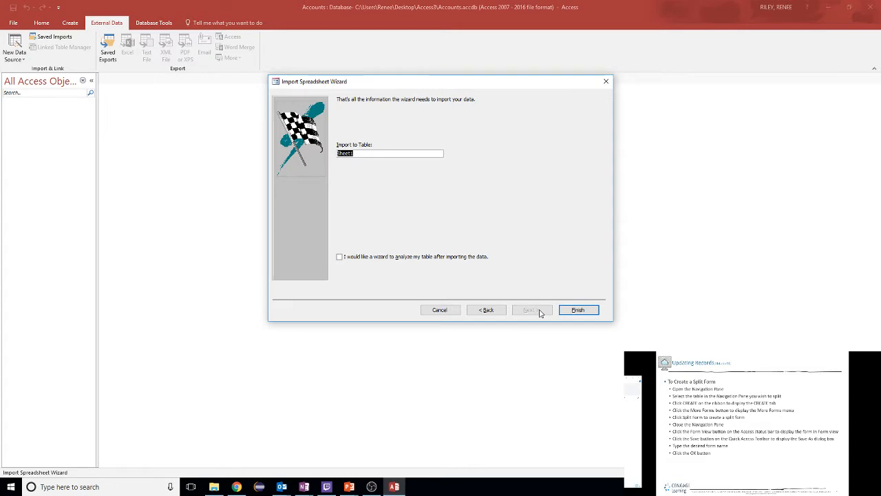
# Finish the import into a table named Accounts without saving the import steps, and open that table.
pyautogui.write('Accounts')
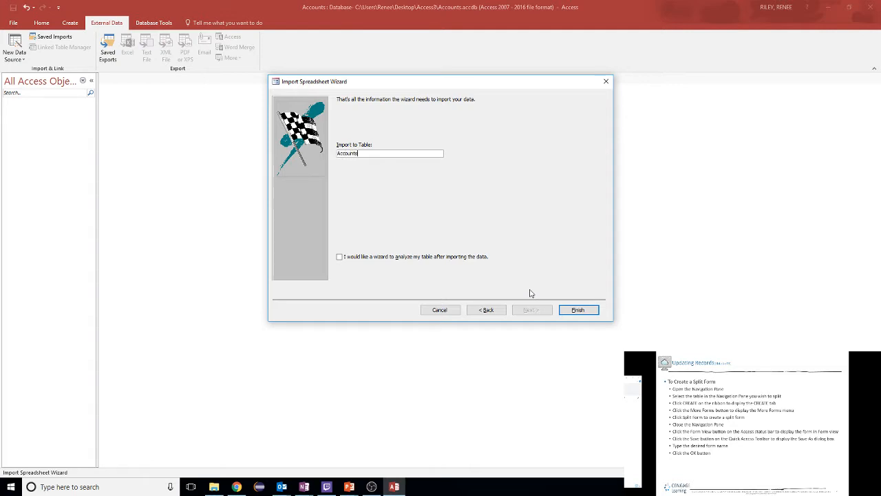
pyautogui.click(571, 310)
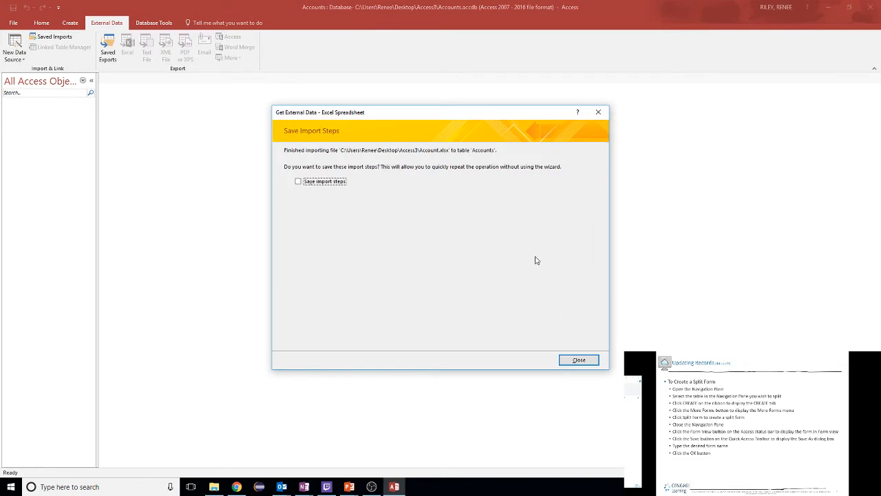
pyautogui.click(570, 360)
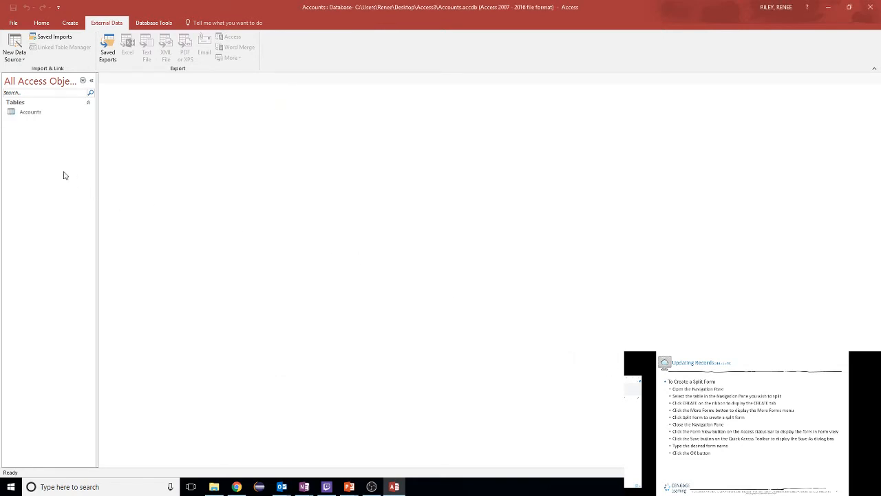
pyautogui.doubleClick(30, 111)
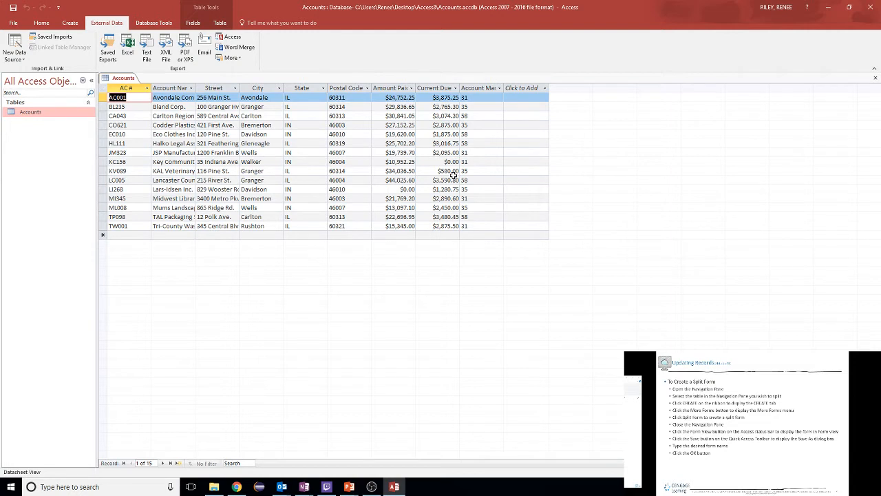
# Create a split form based on the Accounts table.
pyautogui.click(770, 458)
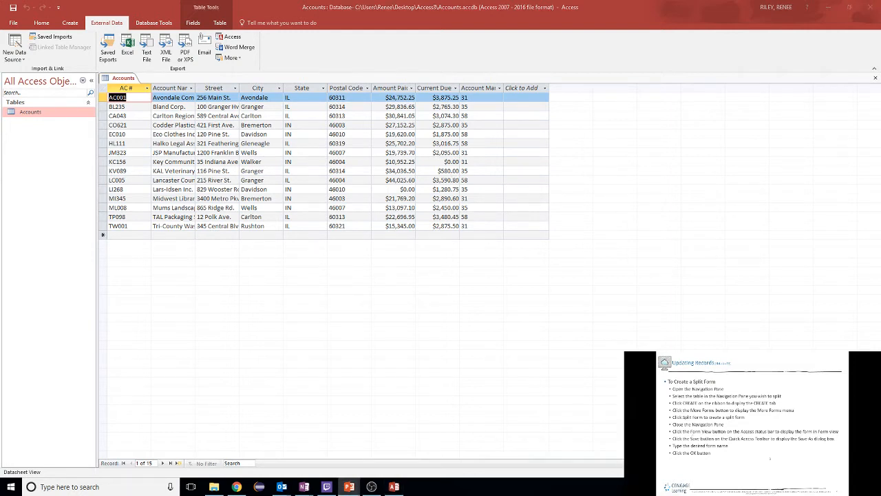
pyautogui.click(762, 458)
pyautogui.click(79, 24)
pyautogui.click(73, 25)
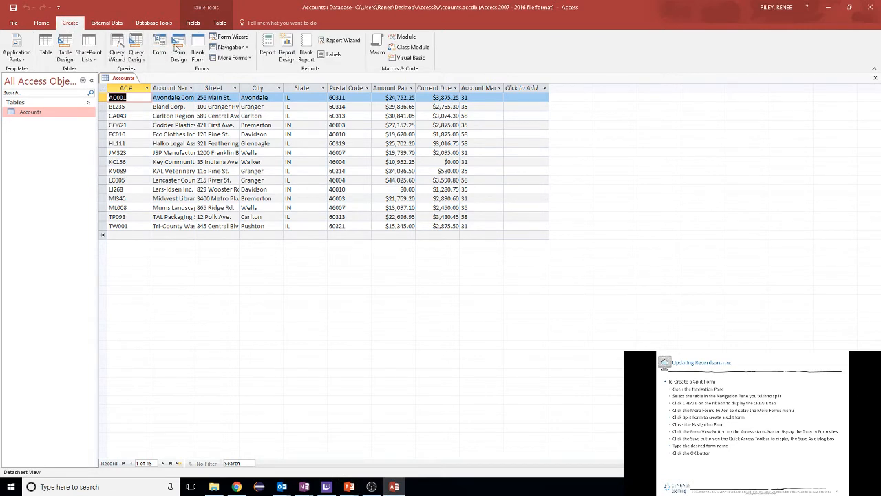
pyautogui.click(249, 58)
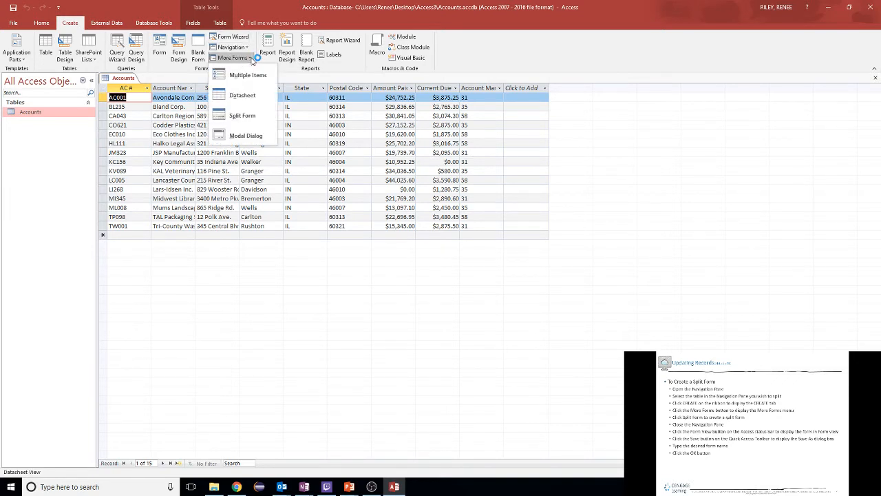
pyautogui.click(252, 112)
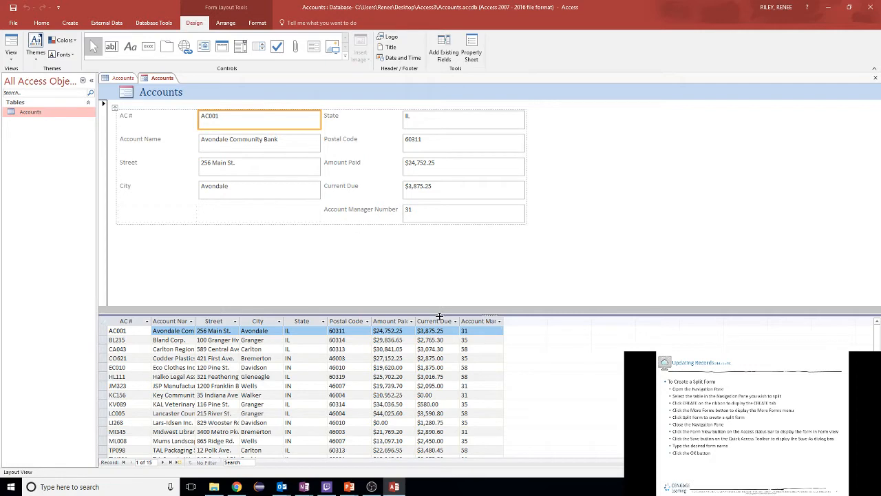
# Enlarge the split form's datasheet section so all records fit, and collapse the Navigation Pane.
pyautogui.moveTo(440, 316); pyautogui.dragTo(438, 248)
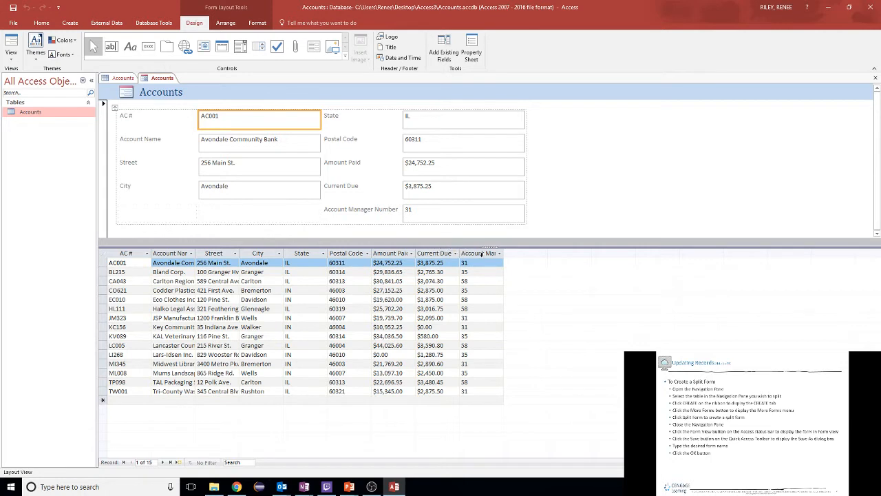
pyautogui.click(725, 464)
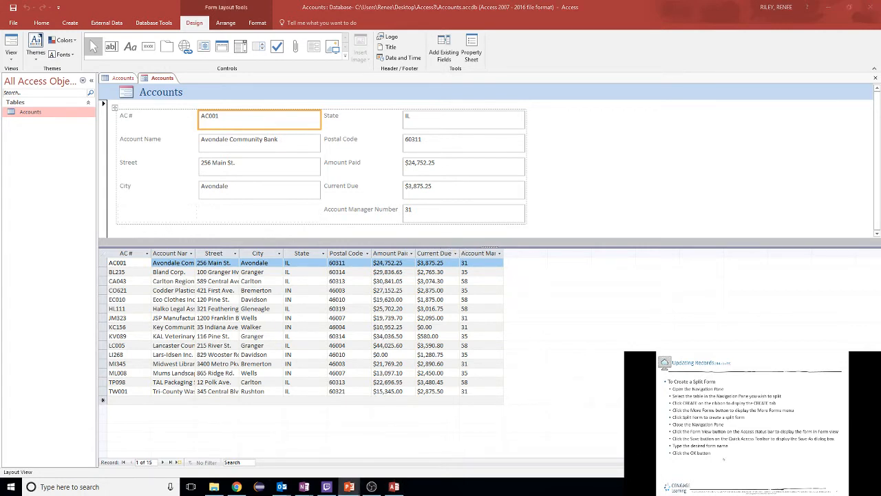
pyautogui.click(724, 459)
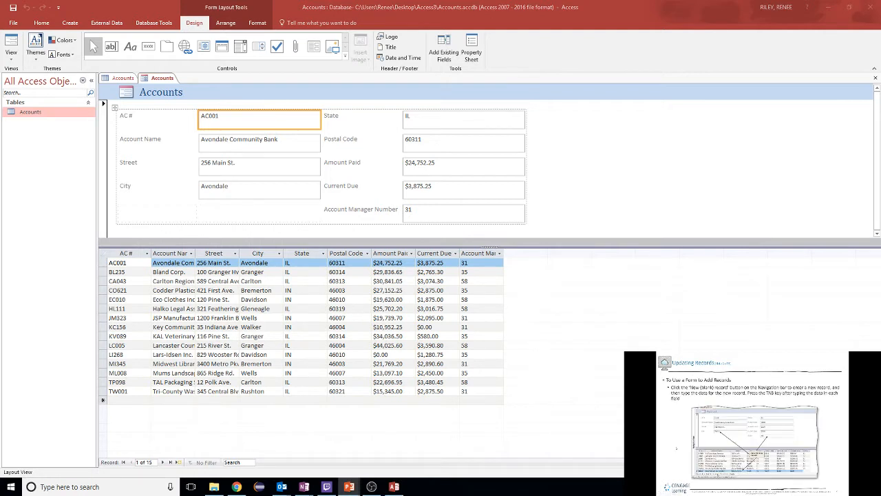
pyautogui.click(90, 80)
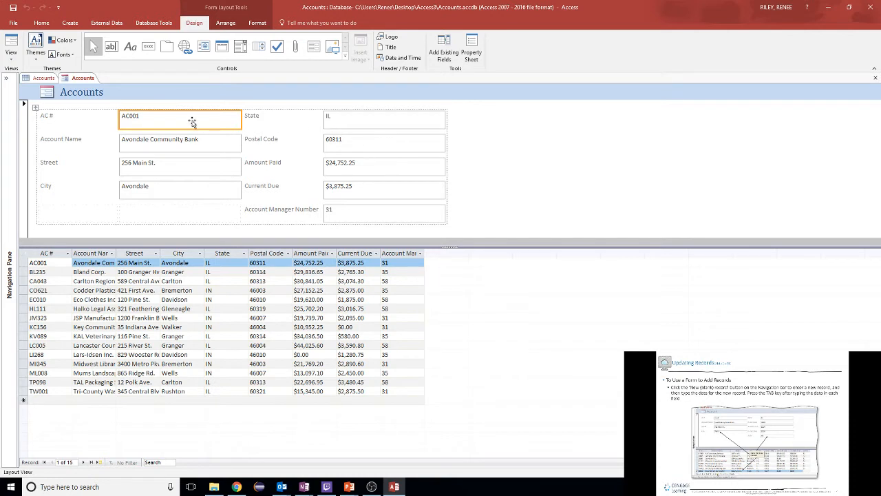
# Start a new blank record in the split form and enter its account number in the AC # field.
pyautogui.click(100, 463)
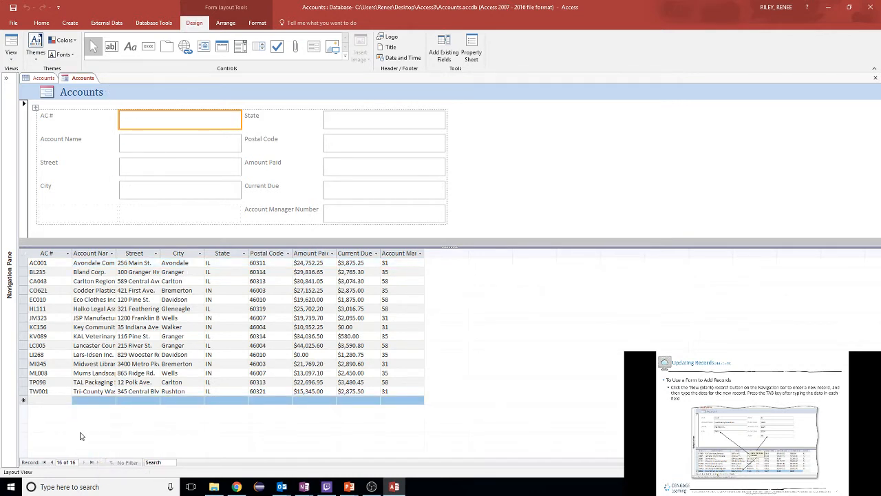
pyautogui.click(55, 400)
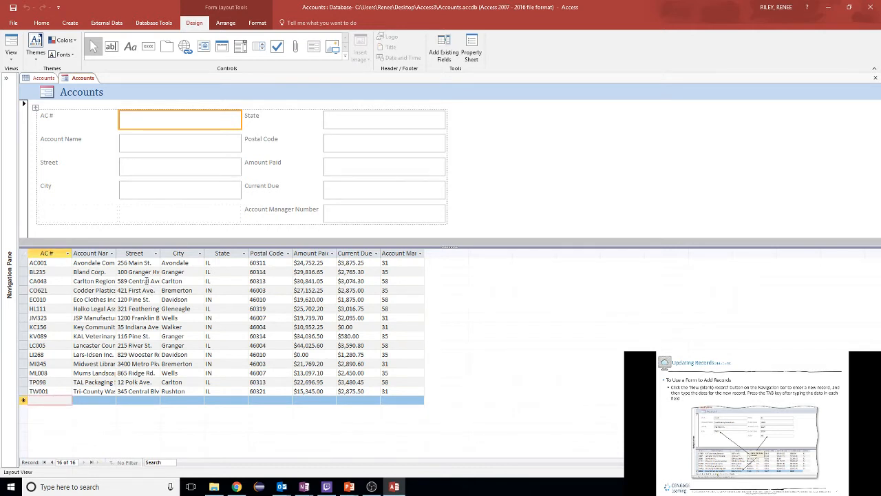
pyautogui.write('RR')
pyautogui.write('00')
pyautogui.write('0')
pyautogui.write('1')
pyautogui.press('Tab')
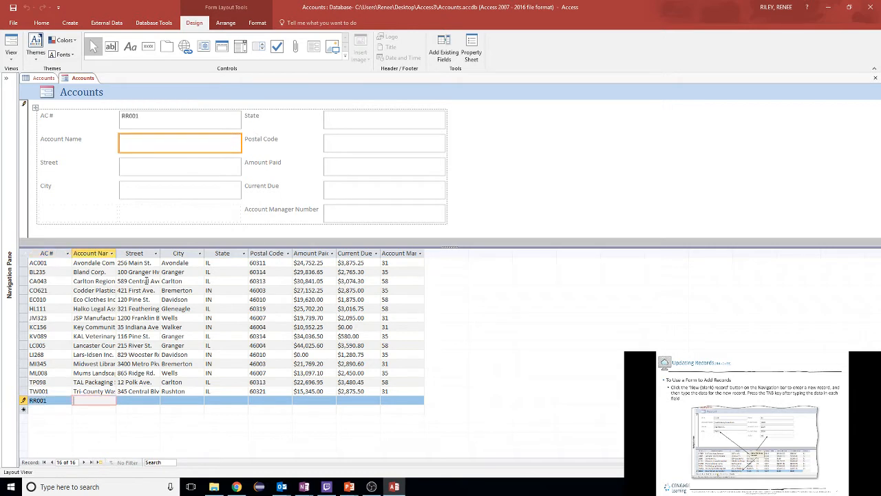
# Enter Riley Manufacturing as the new record's Account Name.
pyautogui.write('R')
pyautogui.write('en')
pyautogui.write('e')
pyautogui.press('BackSpace')
pyautogui.press('BackSpace')
pyautogui.press('BackSpace')
pyautogui.write('iley Man')
pyautogui.write('ufact')
pyautogui.write('ure')
pyautogui.write('ng')
pyautogui.press('Tab')
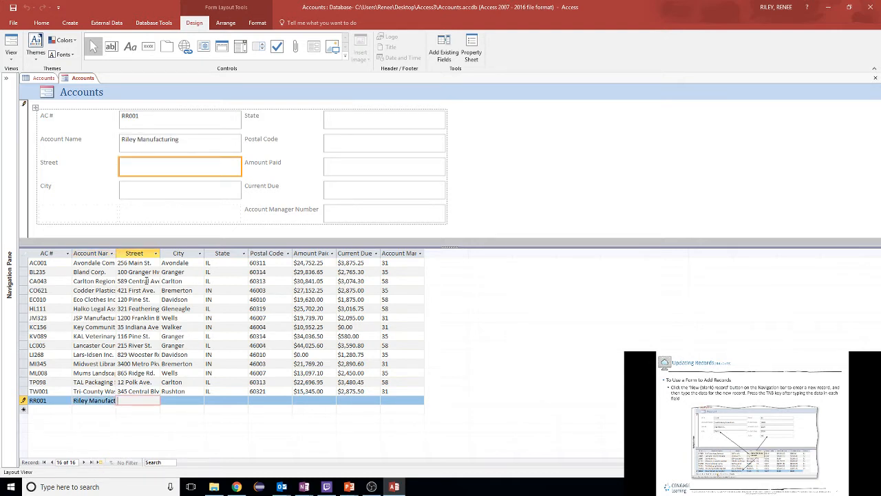
# Fill in the new record's street address, city, state and postal code.
pyautogui.write('123 Way Rd')
pyautogui.press('Tab')
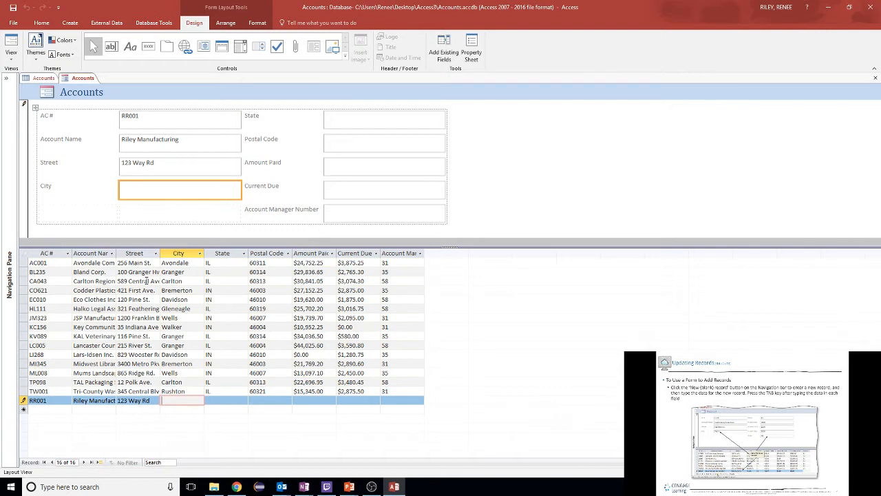
pyautogui.write('Avondale')
pyautogui.press('Tab')
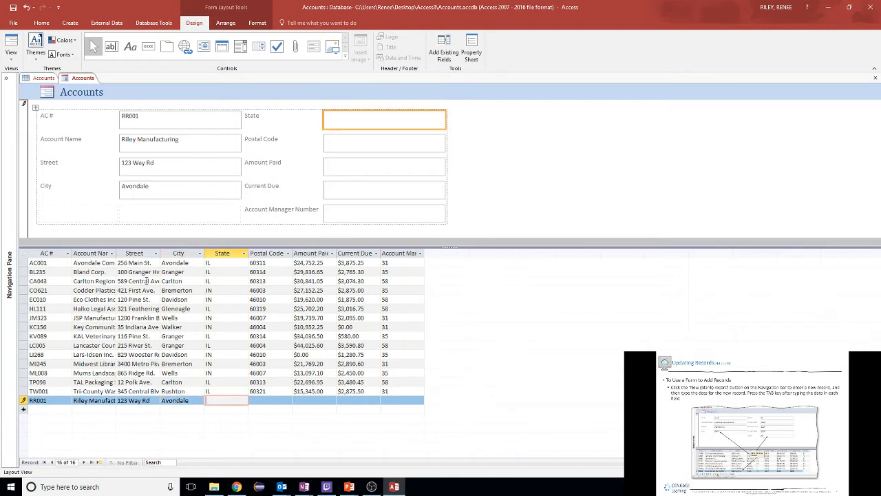
pyautogui.write('IL')
pyautogui.press('Tab')
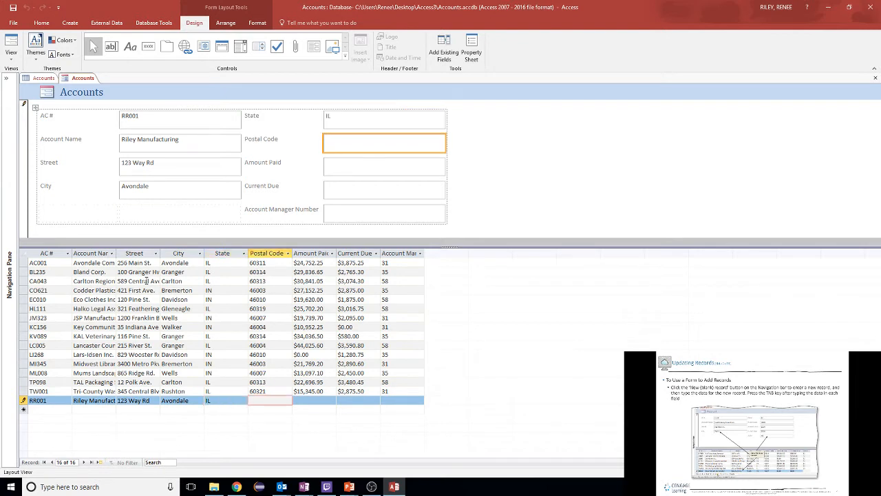
pyautogui.write('60311')
pyautogui.press('Tab')
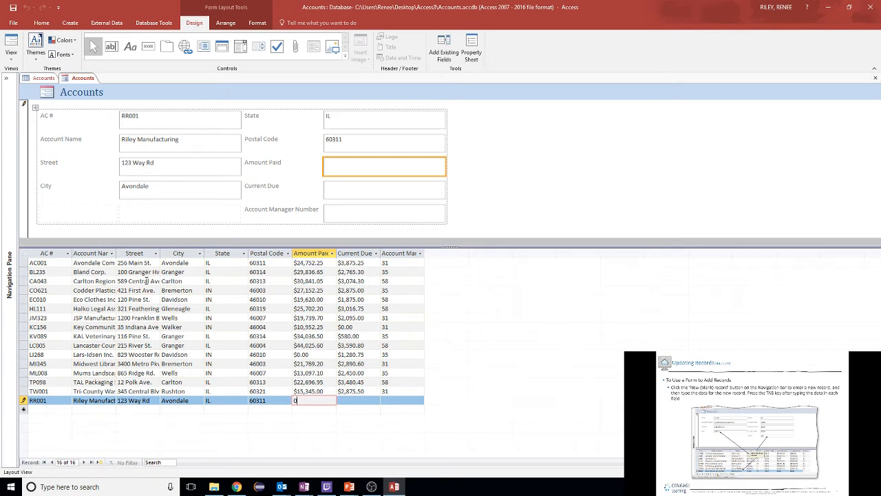
# Complete the new record with Amount Paid 0, Current Due 0 and Account Manager Number 31.
pyautogui.press('Tab')
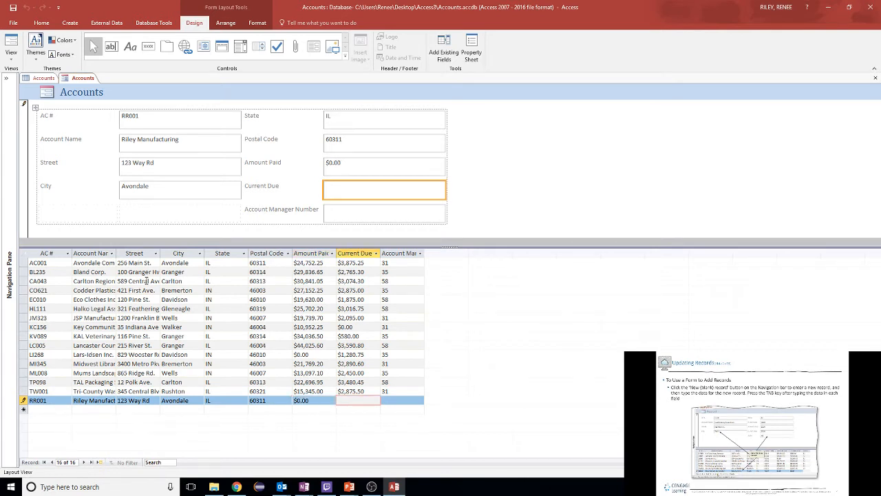
pyautogui.write('0')
pyautogui.press('Tab')
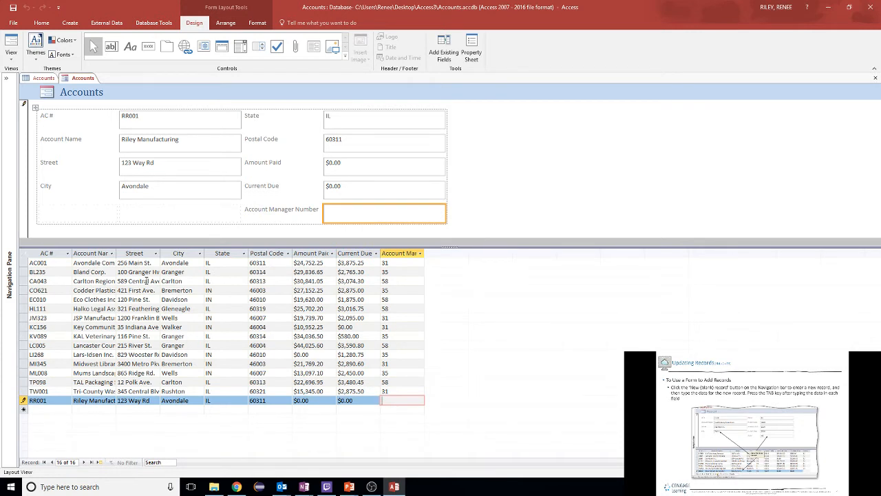
pyautogui.write('5')
pyautogui.press('BackSpace')
pyautogui.write('31')
pyautogui.press('Tab')
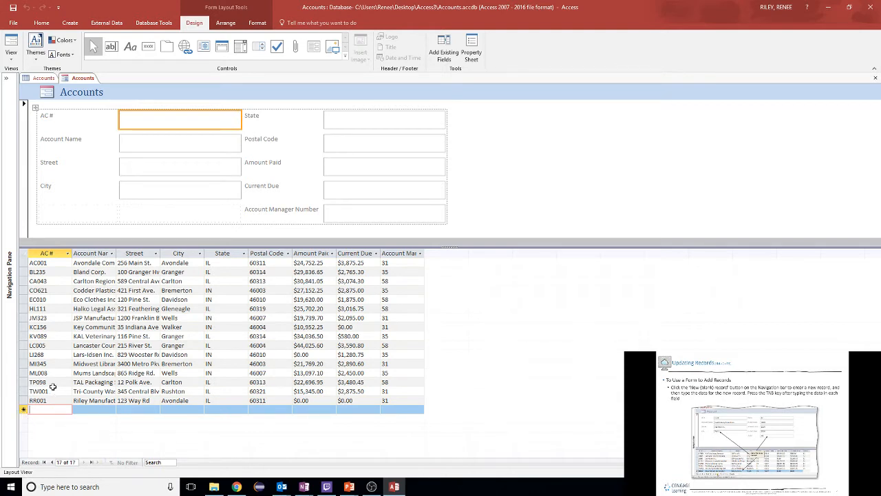
# Try to find Granger in the AC # field, starting from the Lars-Idsen Inc. record, and close the search.
pyautogui.click(35, 354)
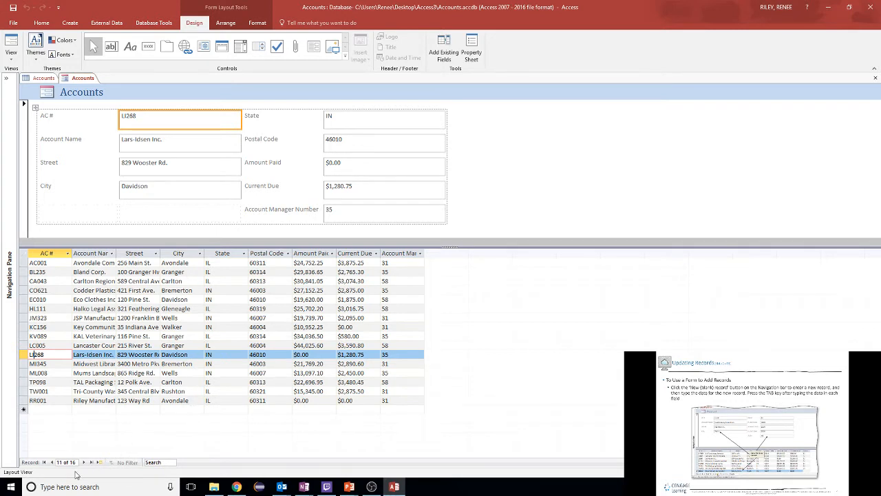
pyautogui.click(685, 454)
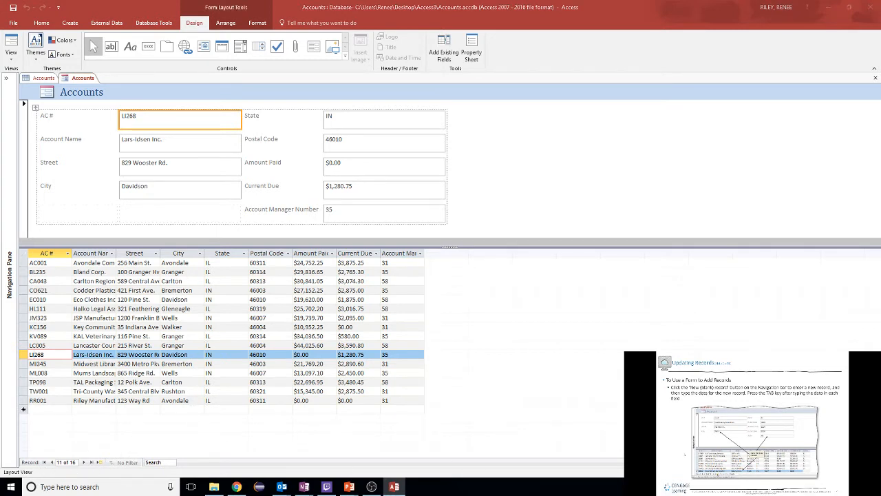
pyautogui.click(686, 465)
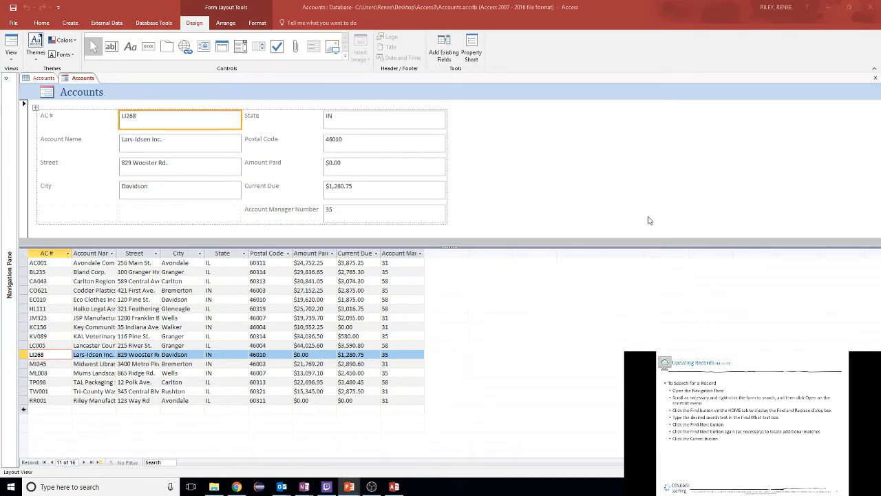
pyautogui.click(39, 24)
pyautogui.click(40, 24)
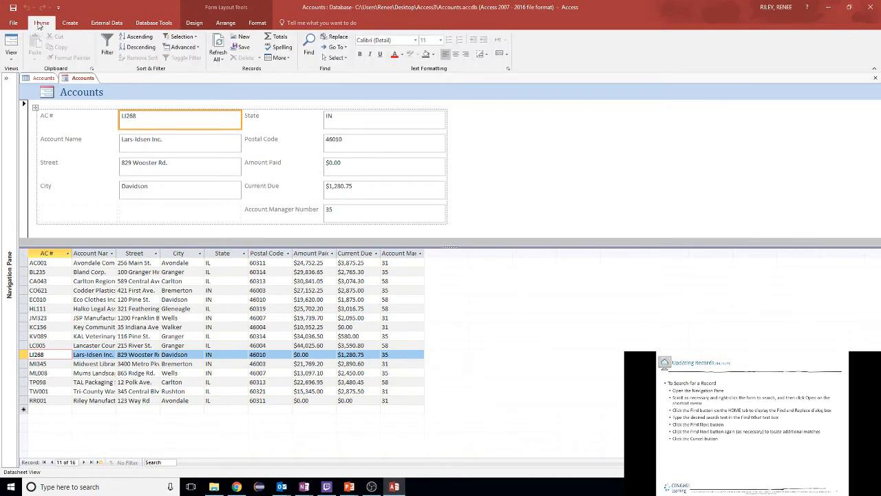
pyautogui.click(308, 47)
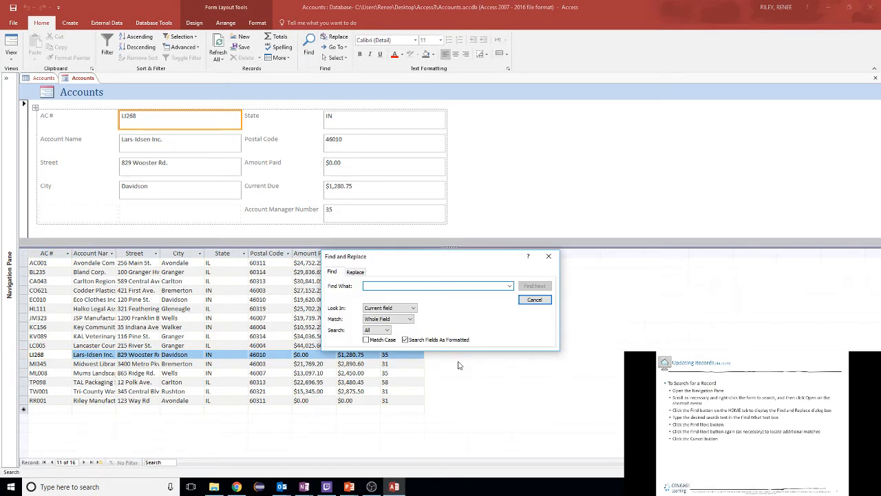
pyautogui.write('Granger')
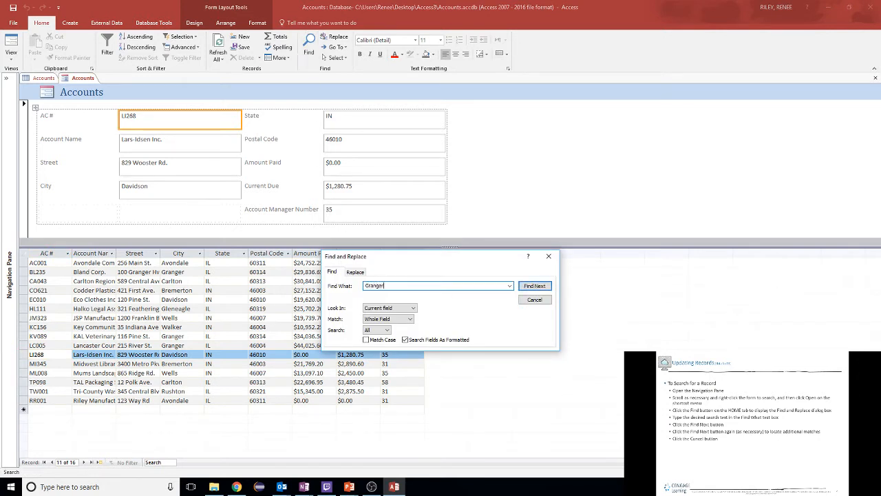
pyautogui.press('Return')
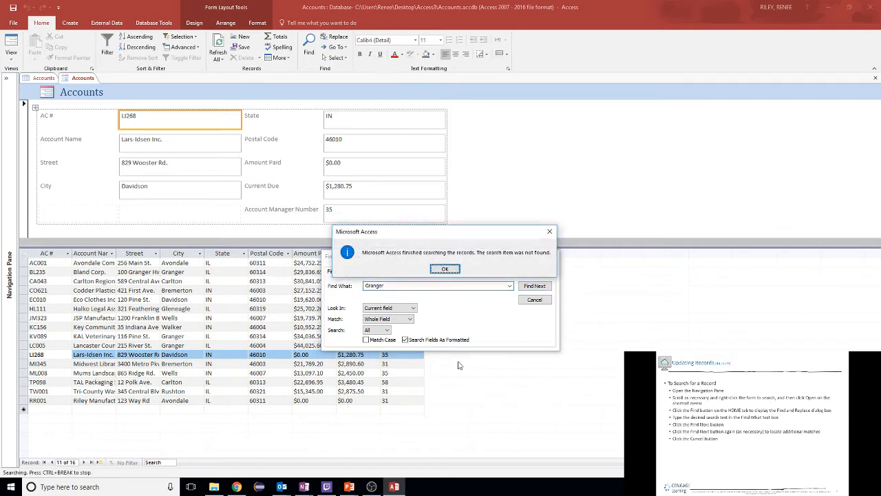
pyautogui.click(444, 269)
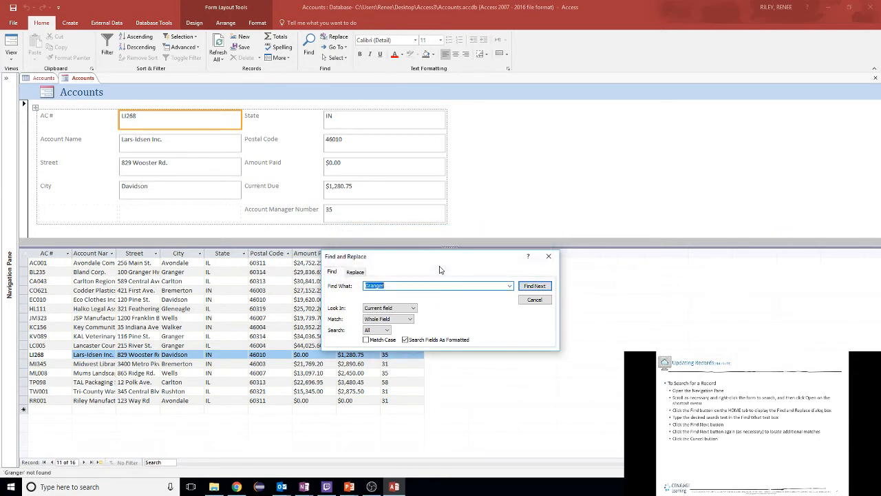
pyautogui.click(532, 286)
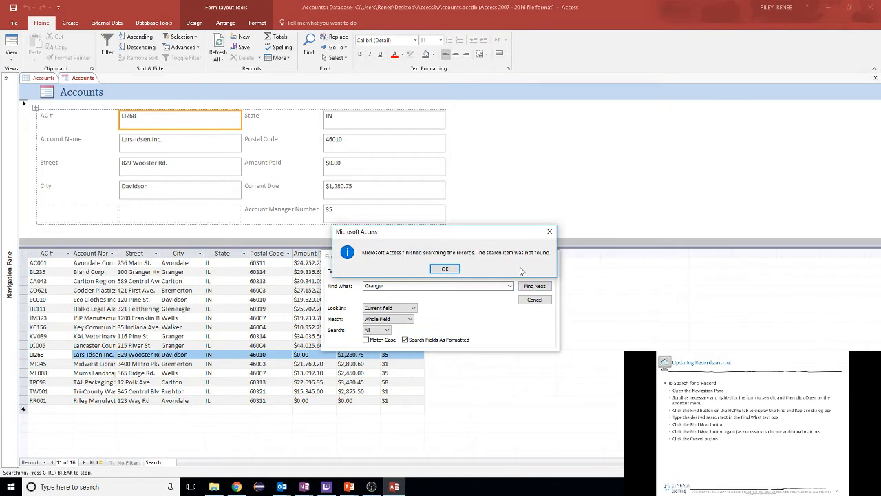
pyautogui.click(445, 269)
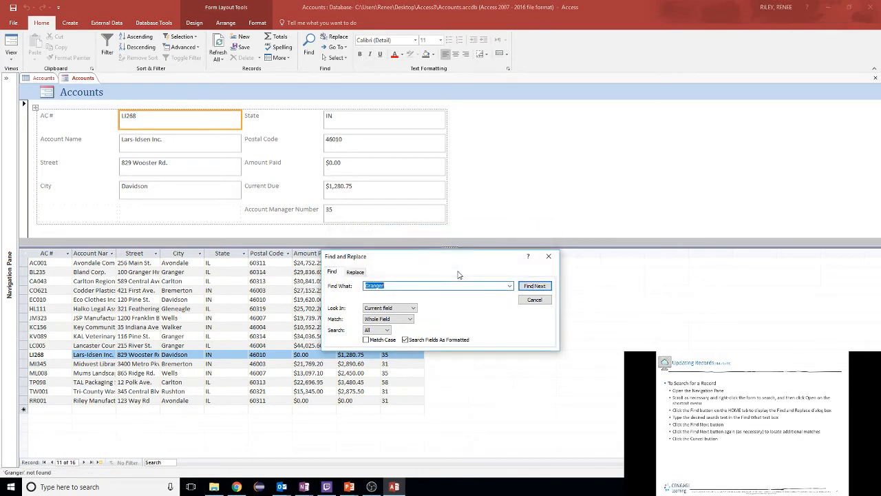
pyautogui.click(549, 256)
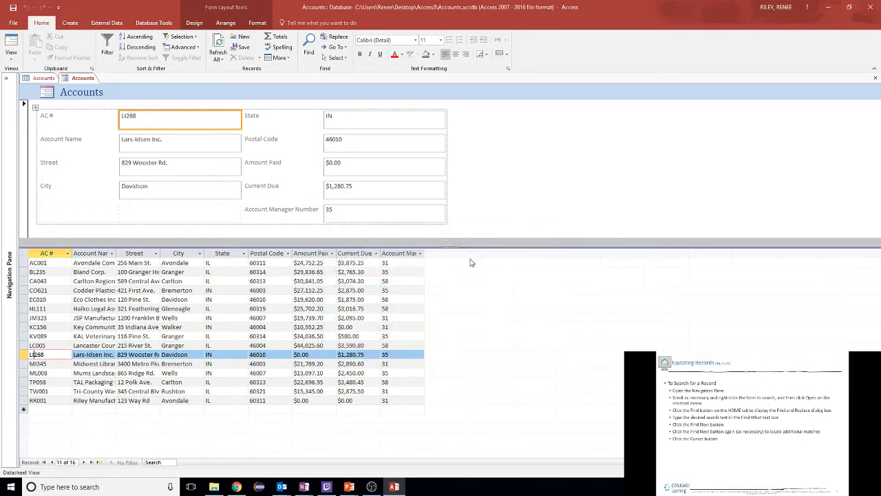
# Search the City column for Granger and step through the matches to the Lancaster County Hospital record.
pyautogui.click(185, 257)
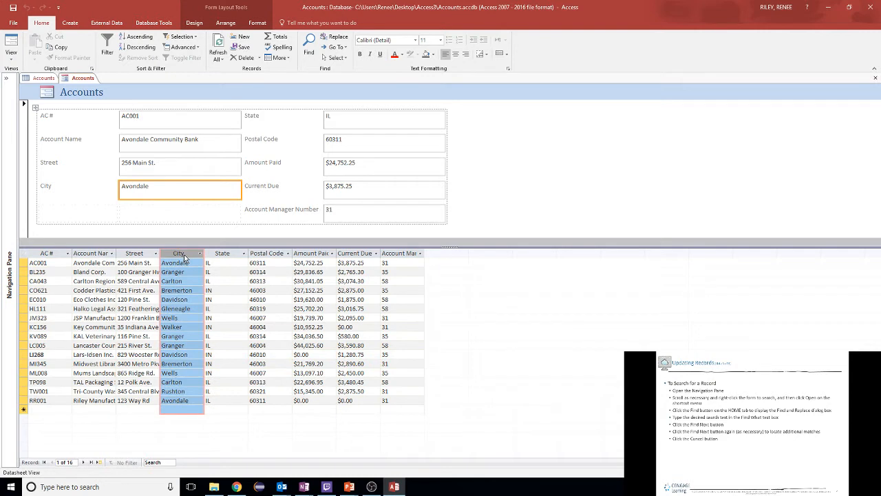
pyautogui.click(309, 47)
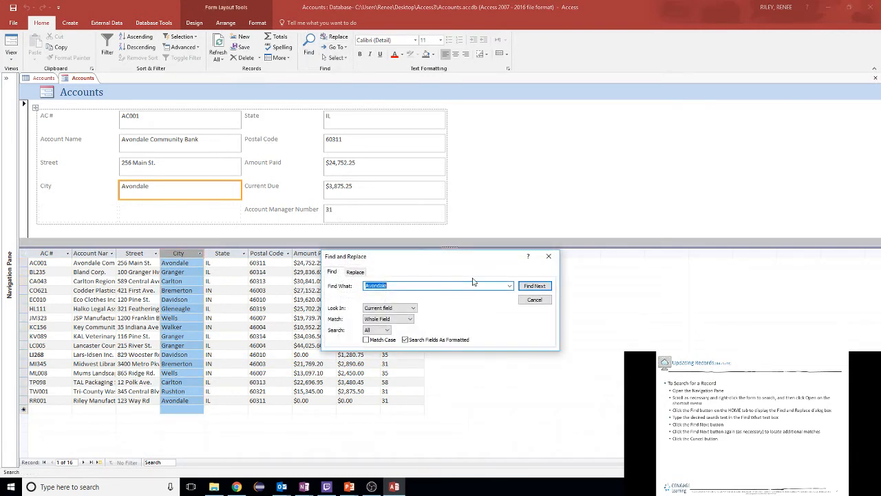
pyautogui.write('Granger')
pyautogui.press('Return')
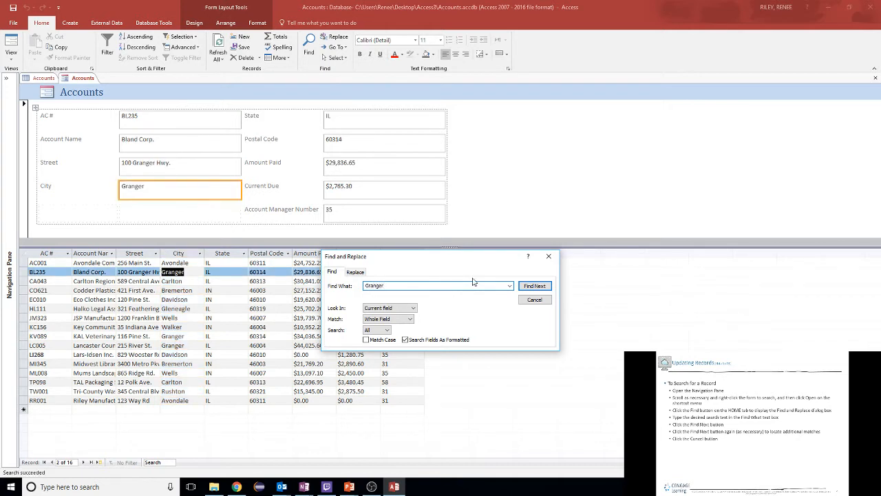
pyautogui.click(531, 285)
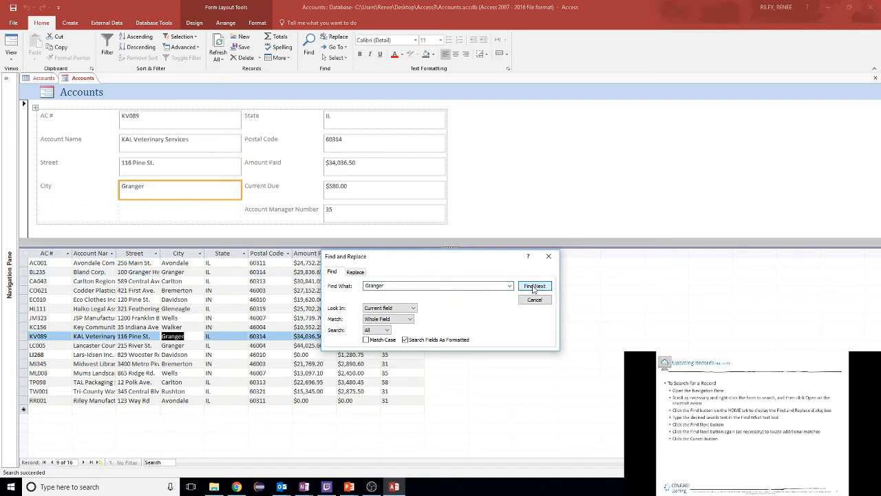
pyautogui.click(529, 288)
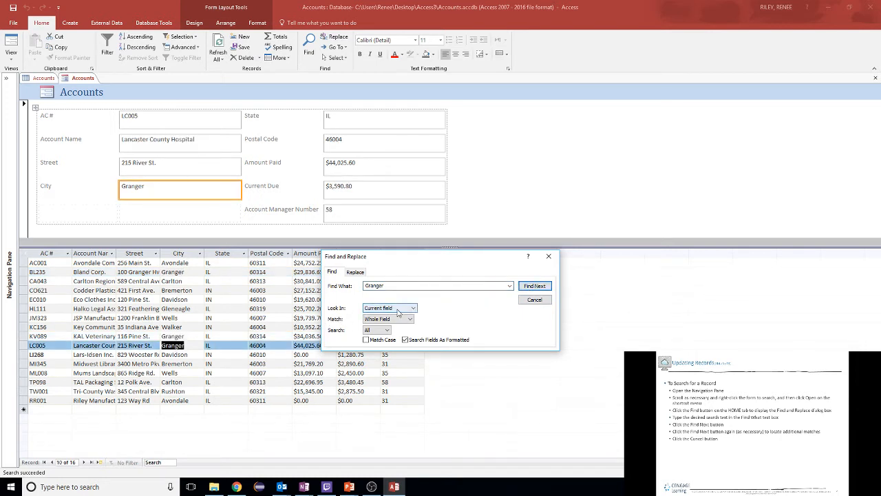
# Review the search's Look In, Match and direction choices, leaving Current field, Whole Field and All, and close the search.
pyautogui.click(413, 309)
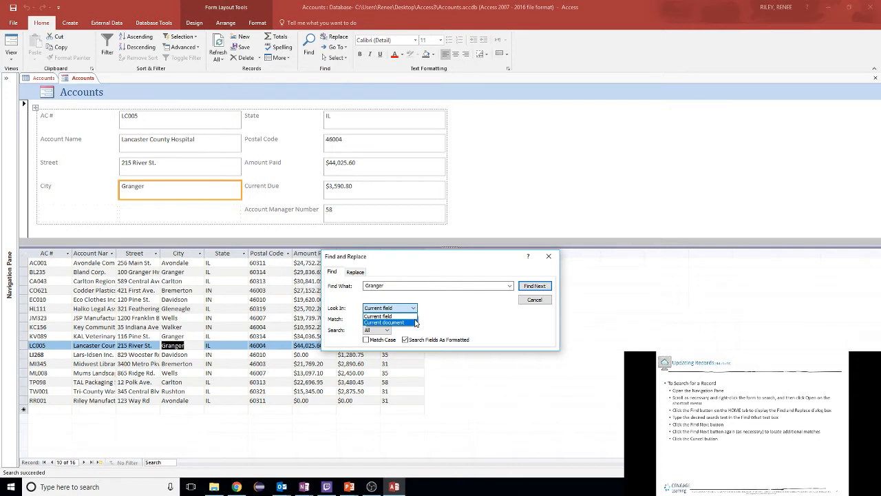
pyautogui.click(414, 317)
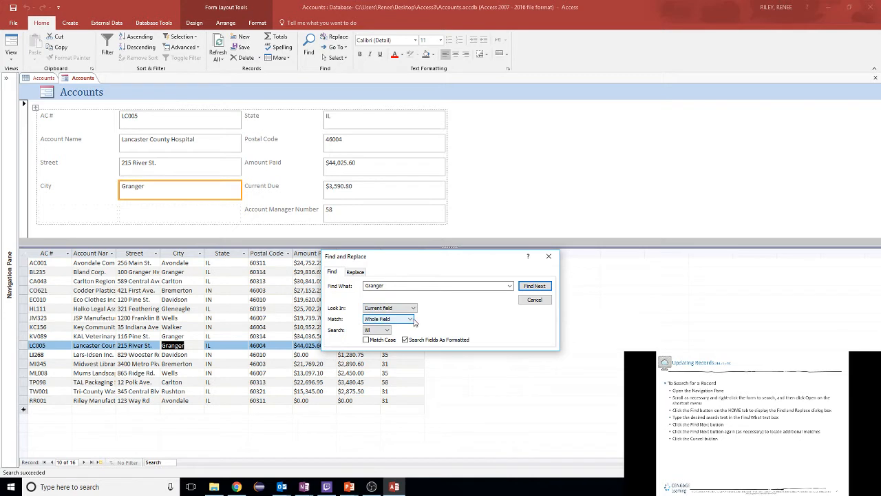
pyautogui.click(410, 319)
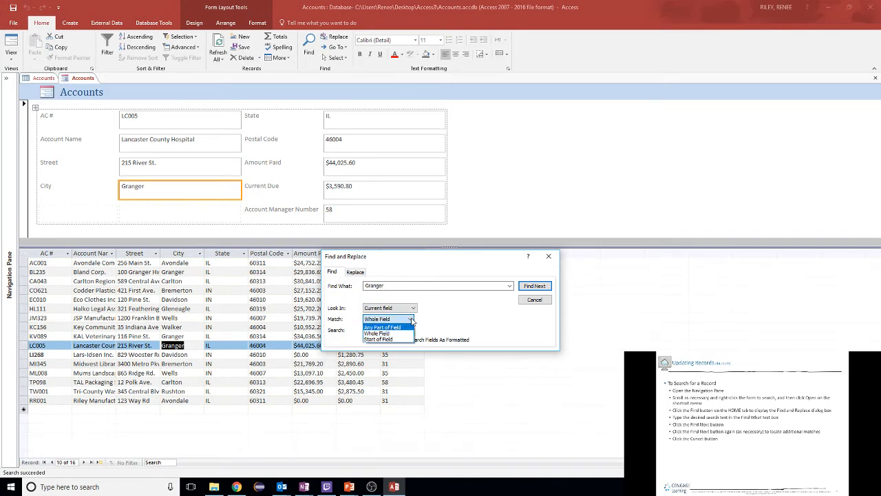
pyautogui.click(411, 319)
pyautogui.click(387, 330)
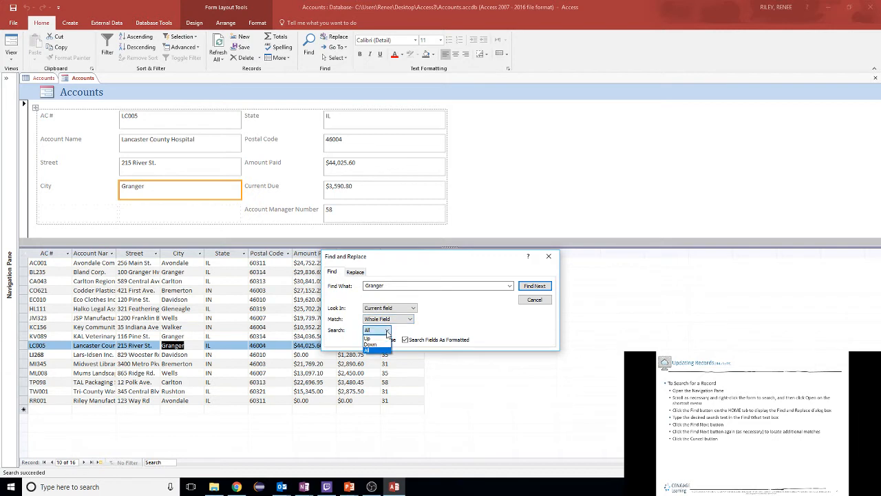
pyautogui.click(387, 332)
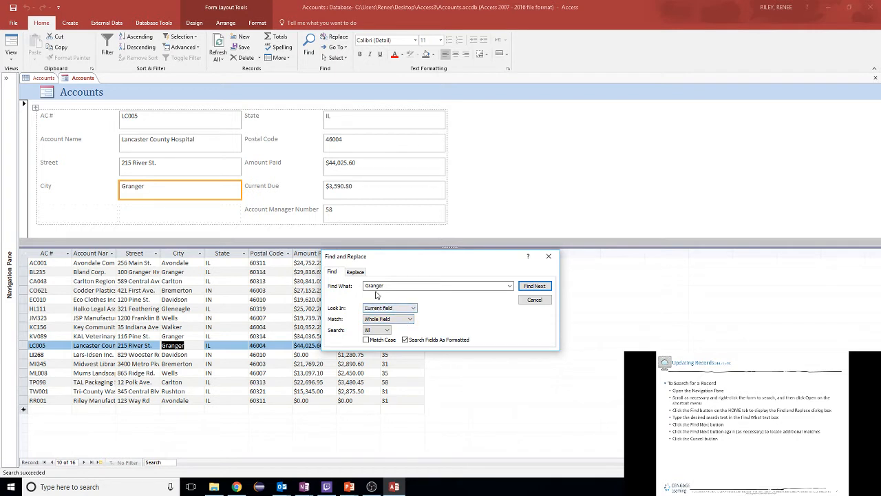
pyautogui.click(535, 300)
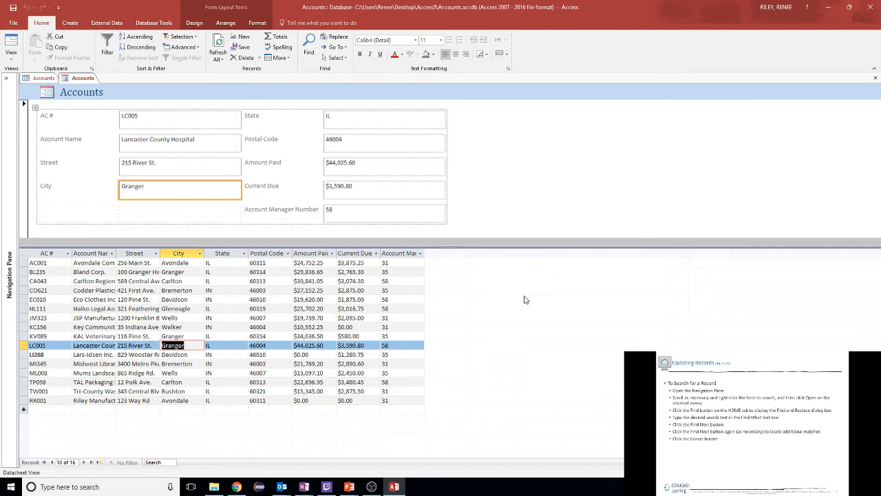
# Advance the PowerPoint slideshow to updating a record, and in Access change record LC005's Account Name to Lancaster City Hospital.
pyautogui.click(732, 462)
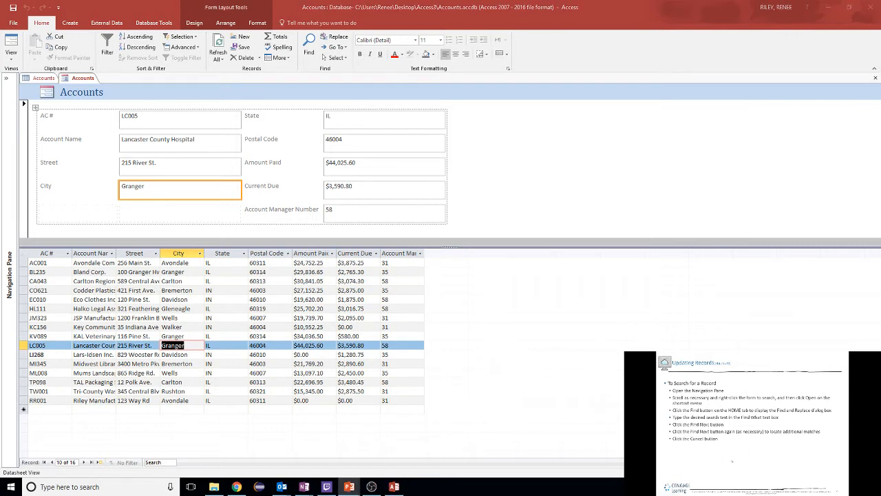
pyautogui.click(732, 461)
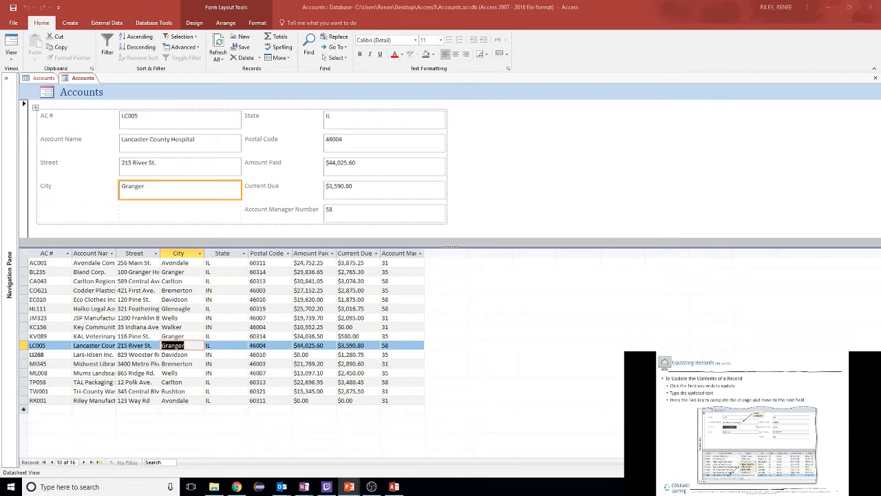
pyautogui.click(105, 345)
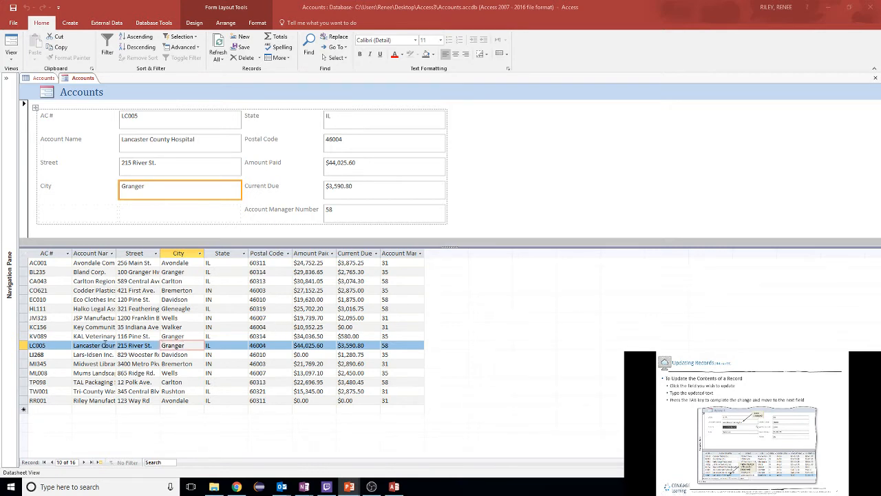
pyautogui.click(164, 153)
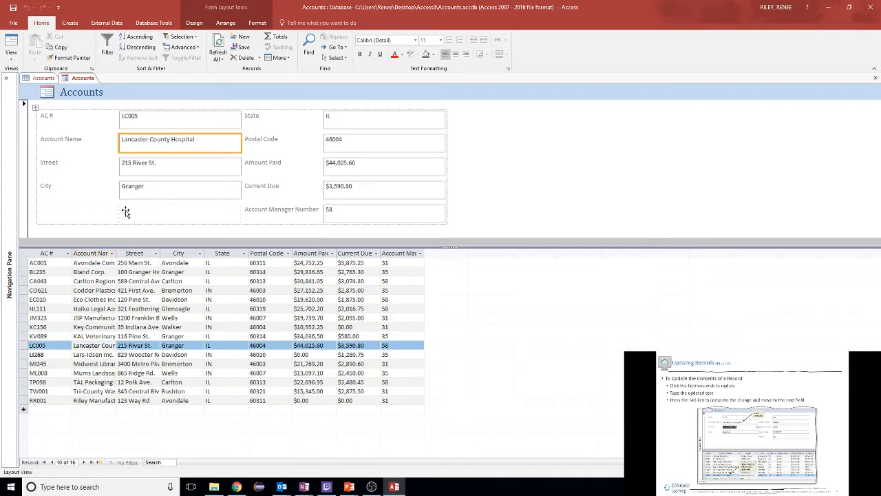
pyautogui.doubleClick(103, 345)
pyautogui.moveTo(112, 343); pyautogui.dragTo(96, 340)
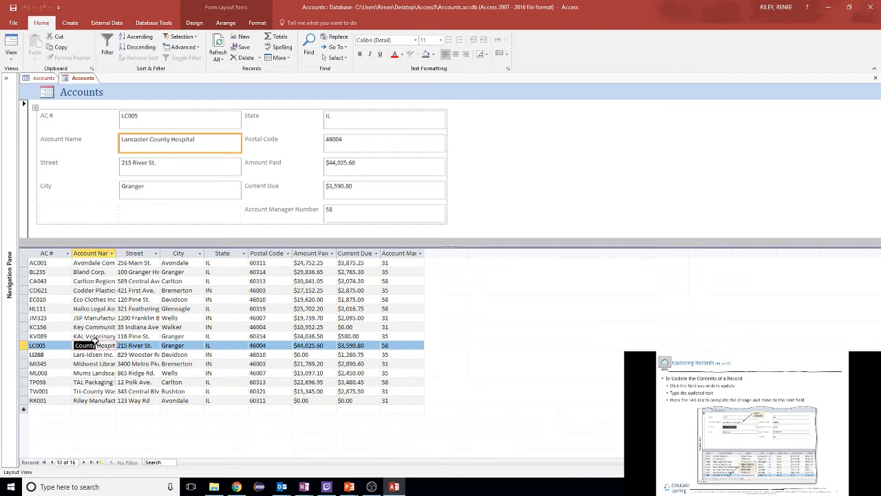
pyautogui.write('Cir')
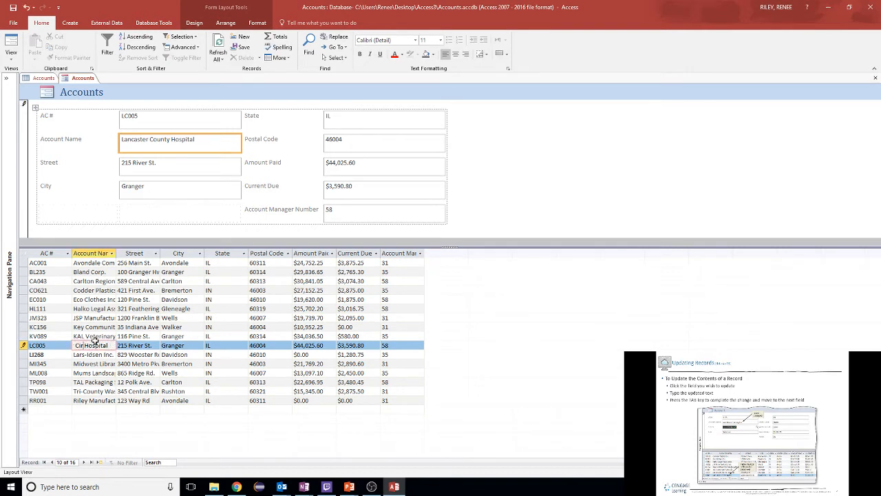
pyautogui.write('y')
pyautogui.press('Tab')
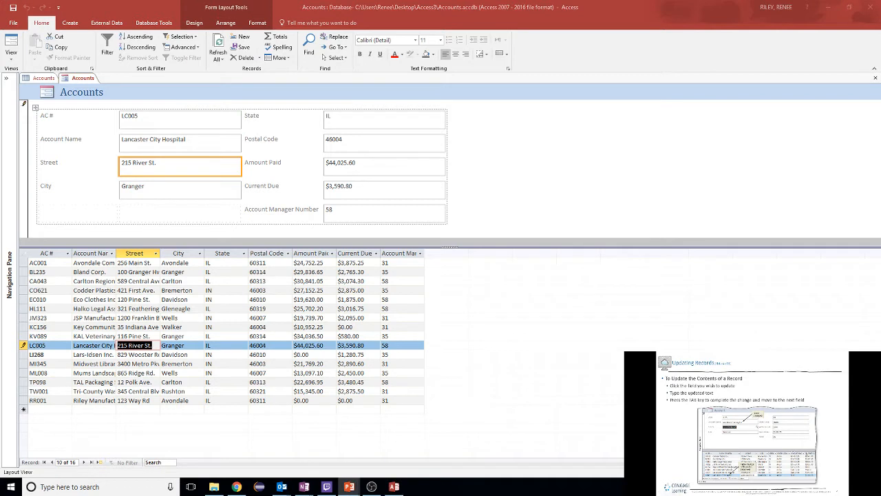
# Advance the PowerPoint slideshow to deleting a record, and in Access permanently delete the JSP Manufacturing Inc. record.
pyautogui.click(683, 451)
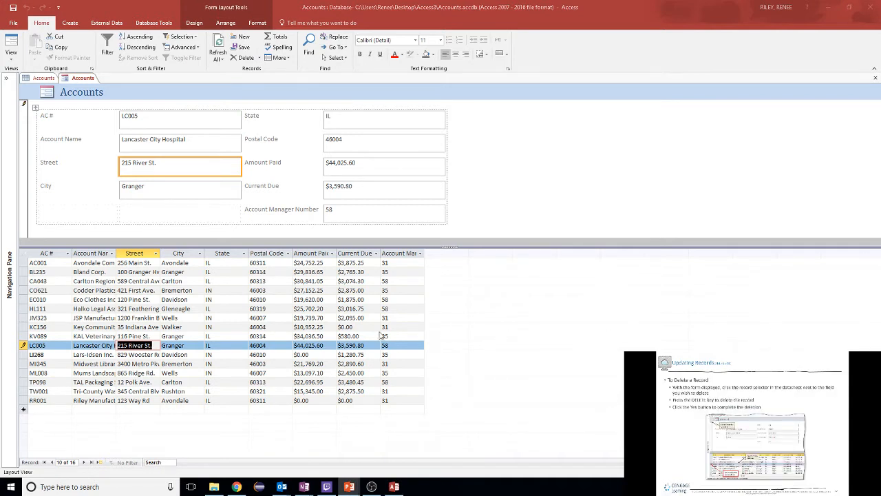
pyautogui.click(24, 318)
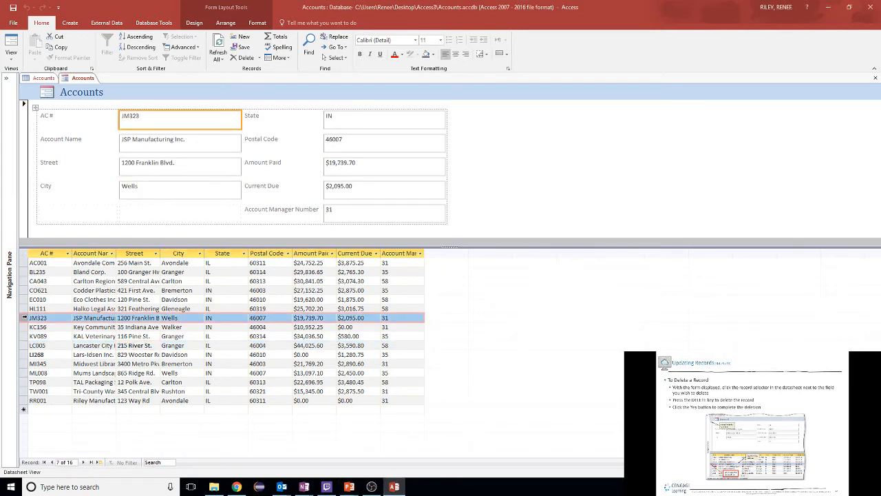
pyautogui.press('Delete')
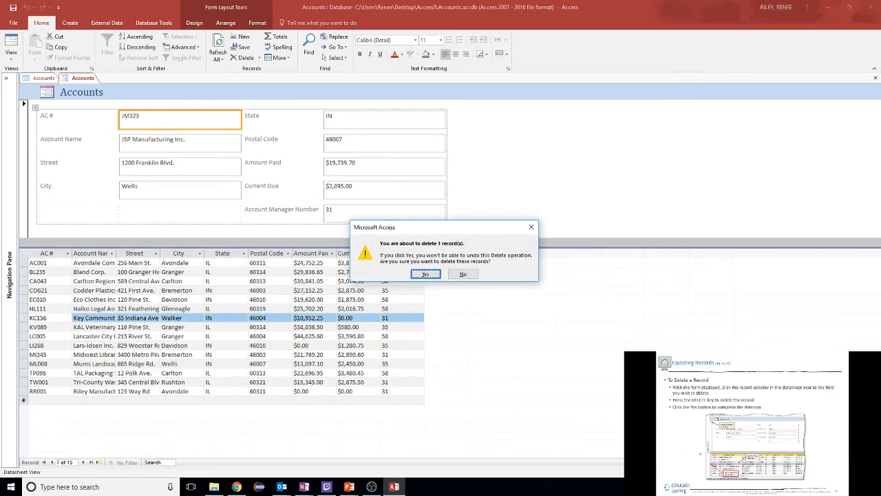
pyautogui.click(425, 273)
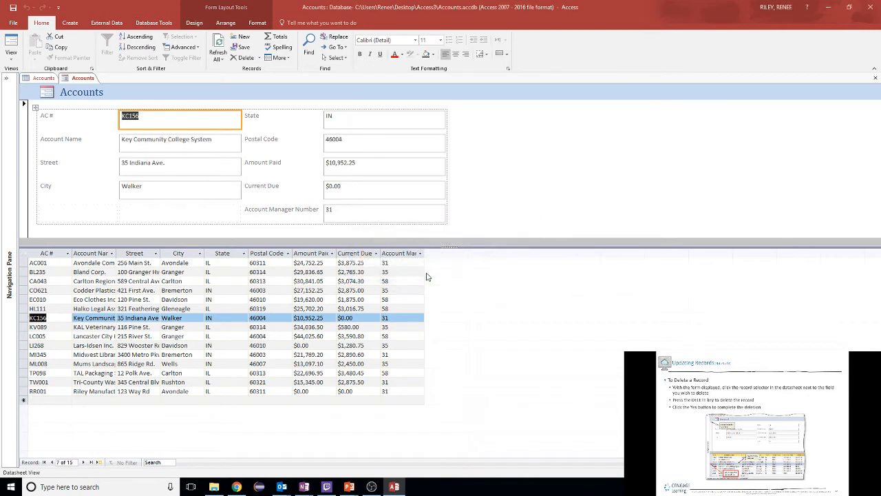
# Advance the PowerPoint slideshow to Filtering Records, and in Access save the form as AccountsSplitForm.
pyautogui.hotkey('alt', 'Tab')
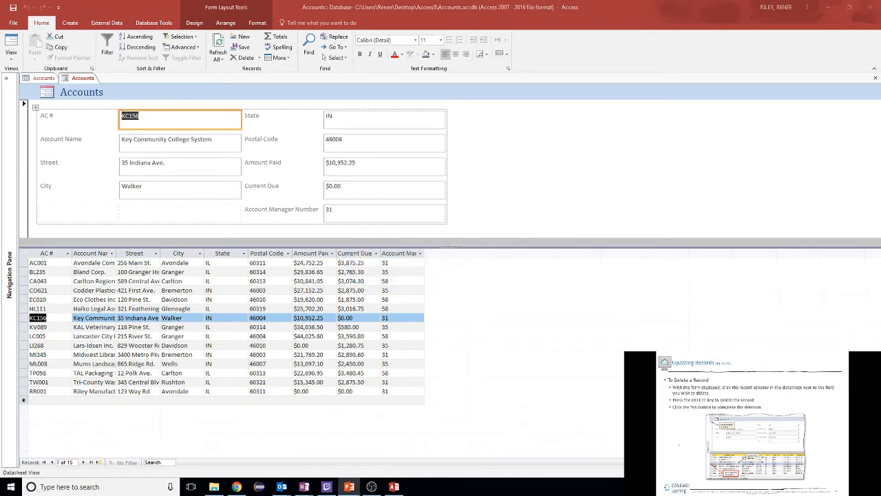
pyautogui.press('Right')
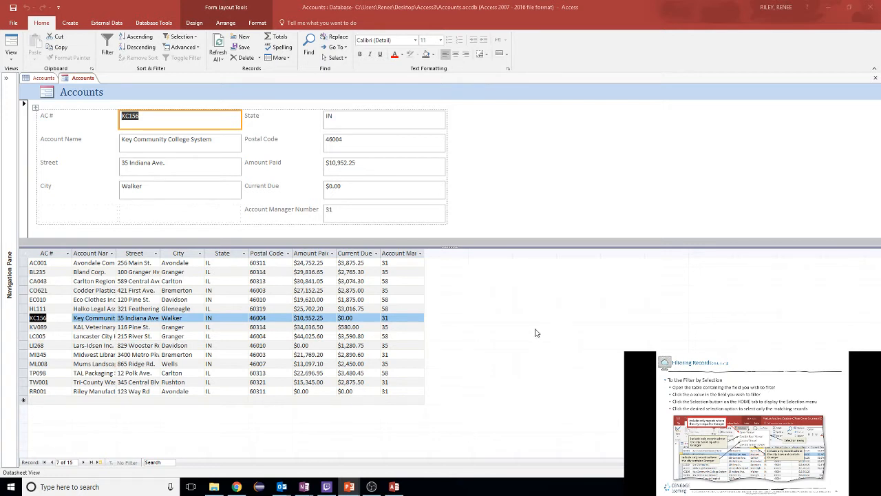
pyautogui.rightClick(73, 80)
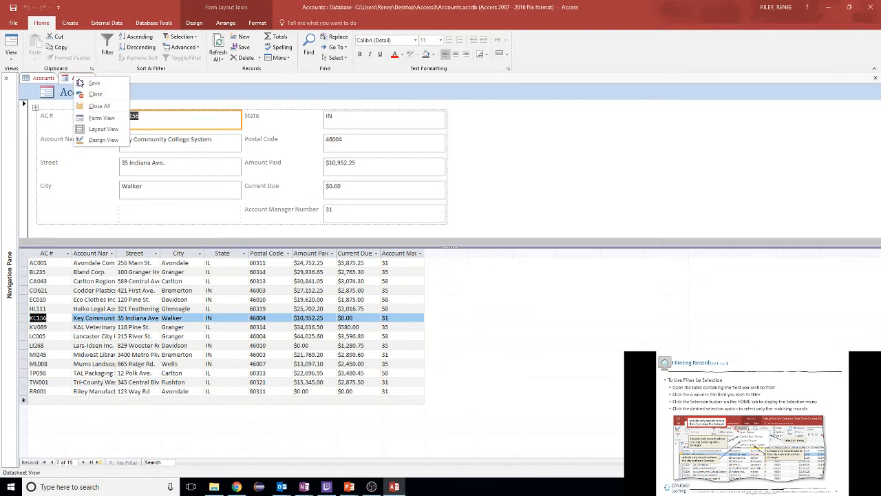
pyautogui.click(84, 84)
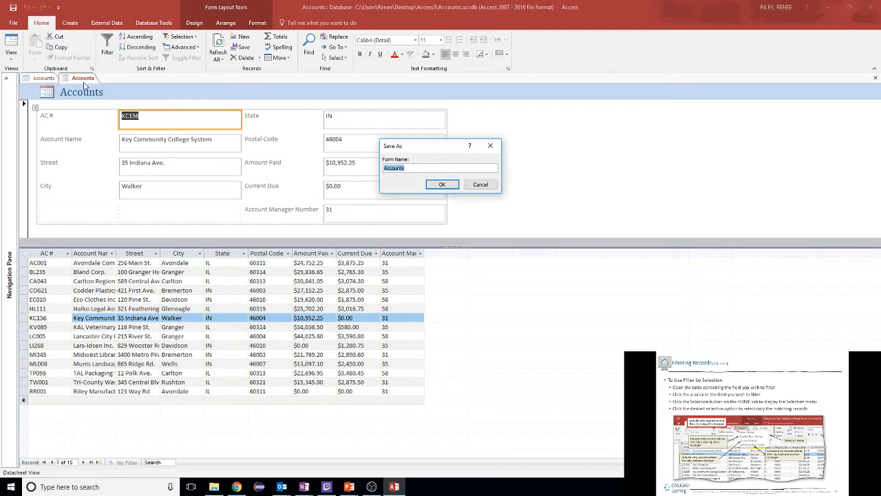
pyautogui.click(415, 171)
pyautogui.write('SplitForm')
pyautogui.click(451, 184)
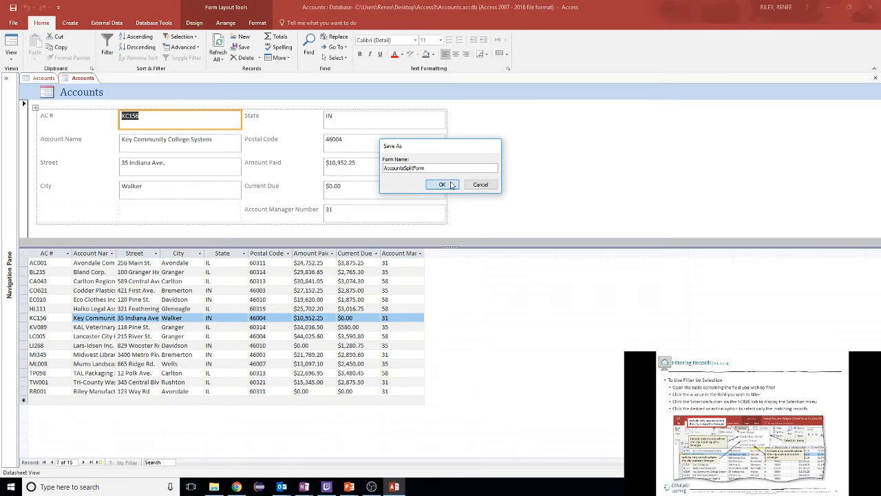
# Show the list of database objects and close AccountsSplitForm, leaving the Accounts table open.
pyautogui.click(6, 78)
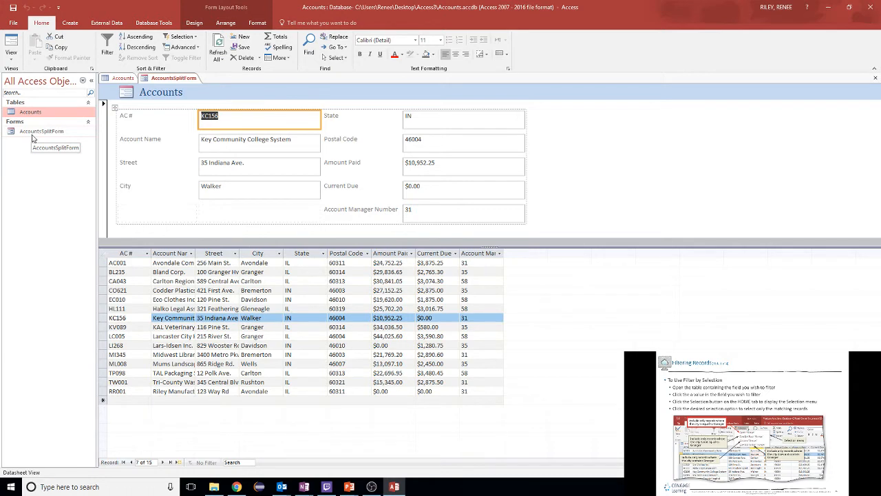
pyautogui.rightClick(185, 84)
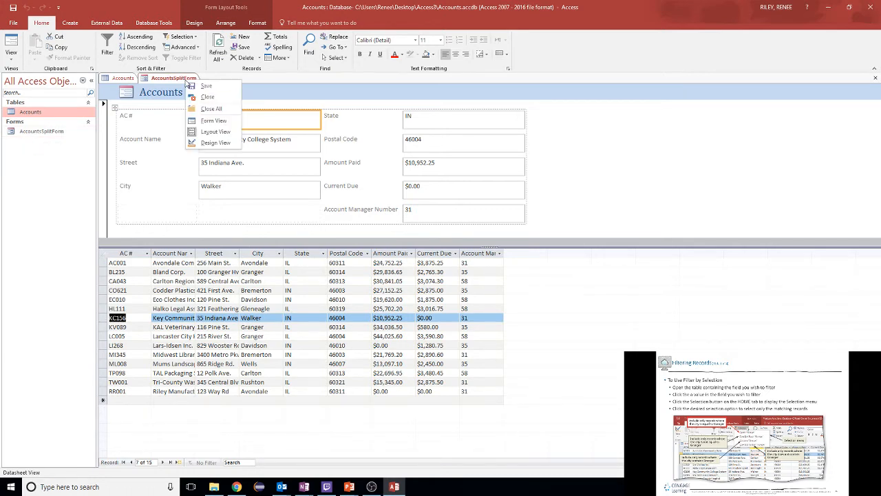
pyautogui.click(198, 97)
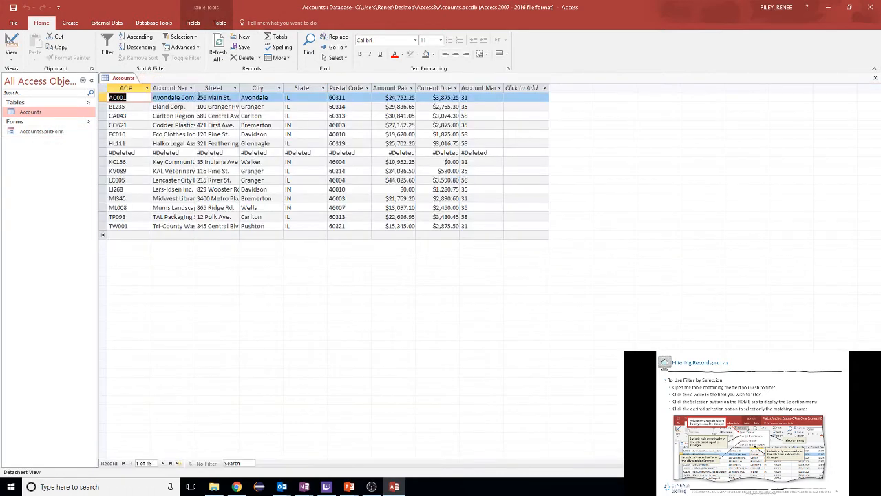
# Filter the Accounts table by the City column so that only Avondale records are included.
pyautogui.click(258, 89)
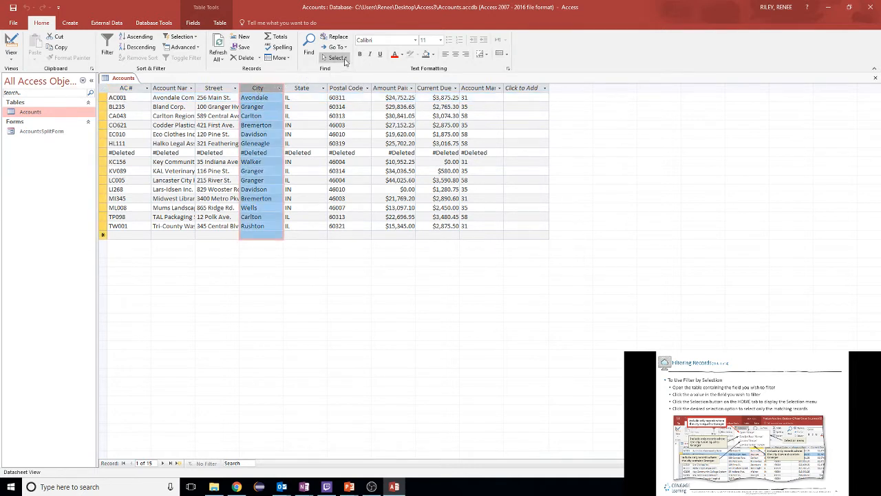
pyautogui.click(338, 58)
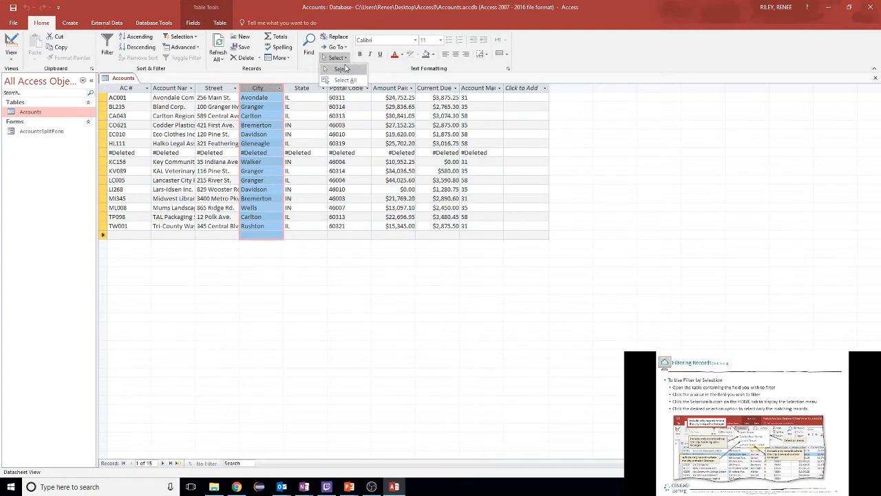
pyautogui.click(279, 90)
pyautogui.click(279, 89)
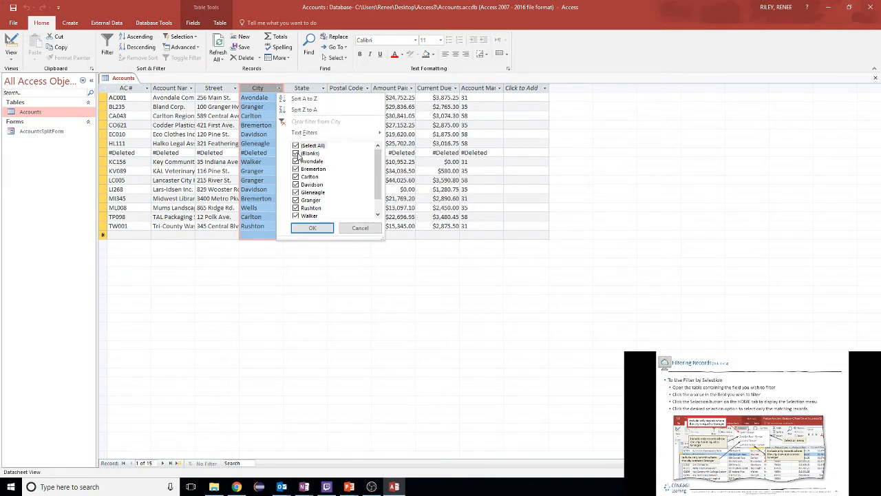
pyautogui.click(296, 146)
pyautogui.click(313, 228)
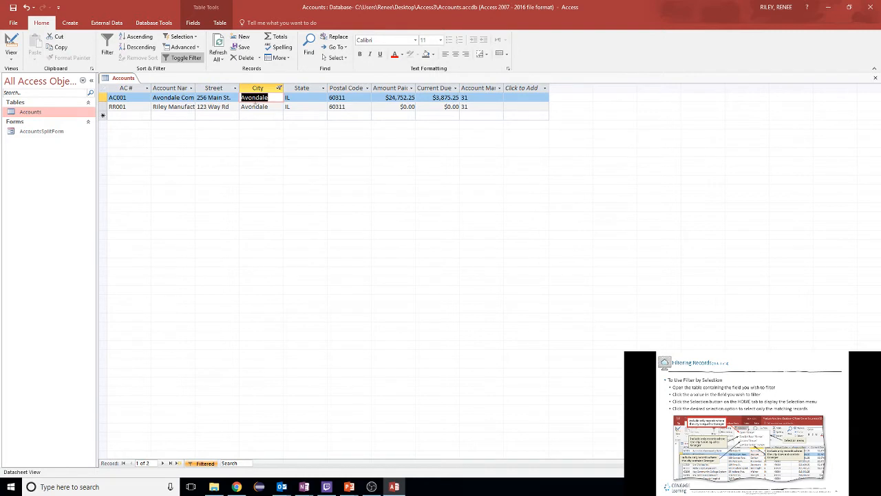
# Try a City text filter that excludes records equal to Avondale, and toggle the filter off.
pyautogui.click(279, 88)
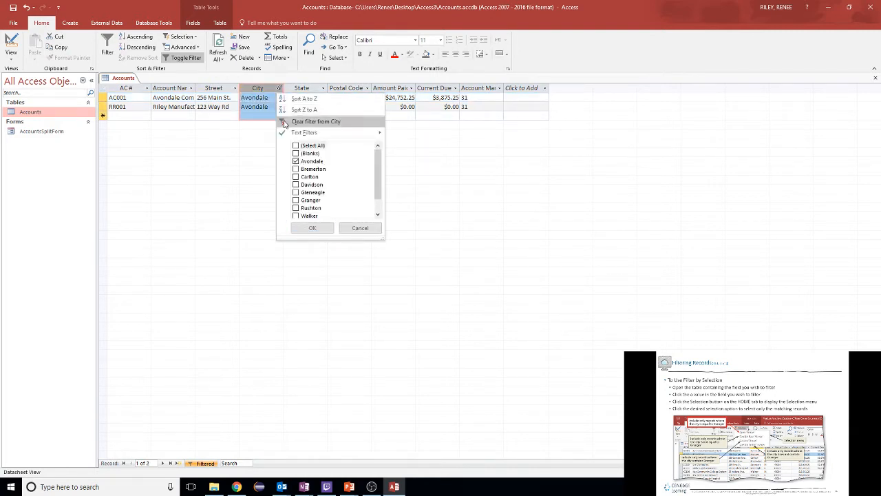
pyautogui.click(296, 145)
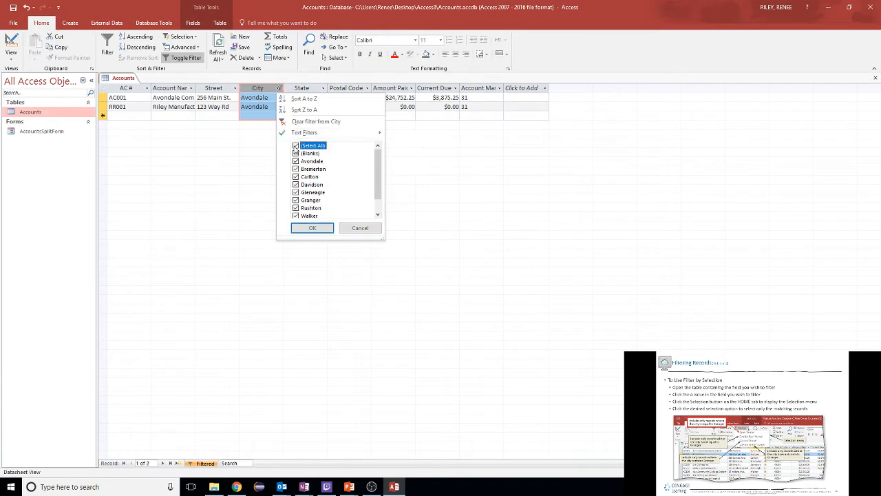
pyautogui.moveTo(383, 132)
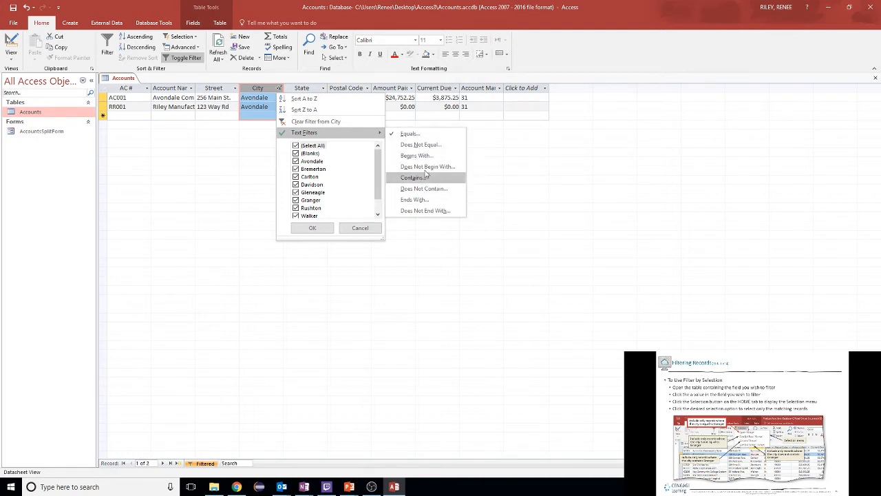
pyautogui.click(421, 145)
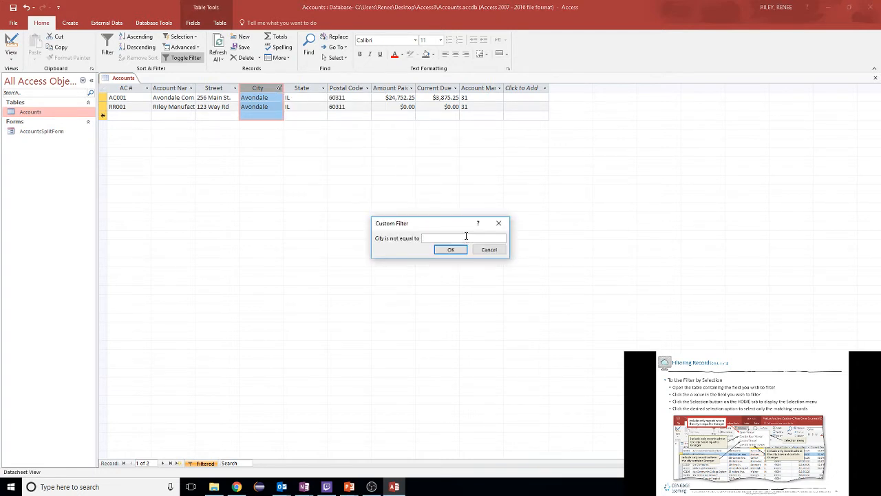
pyautogui.write('Avondale')
pyautogui.press('Return')
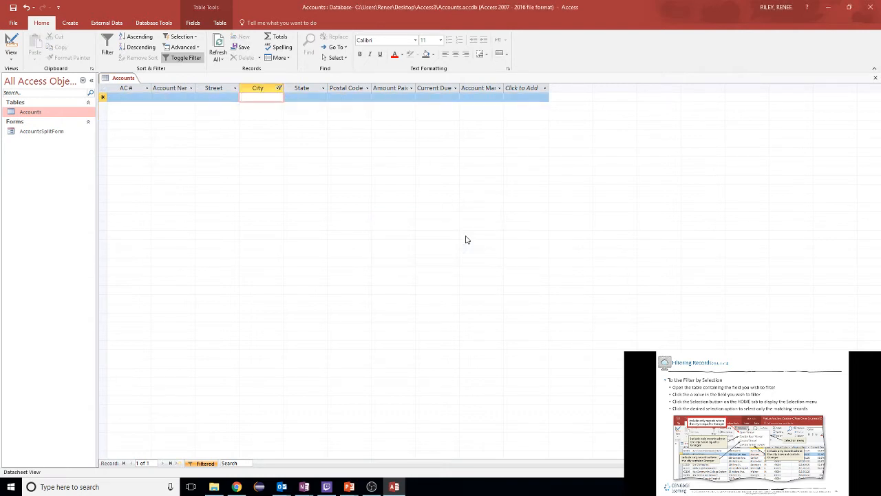
pyautogui.click(186, 58)
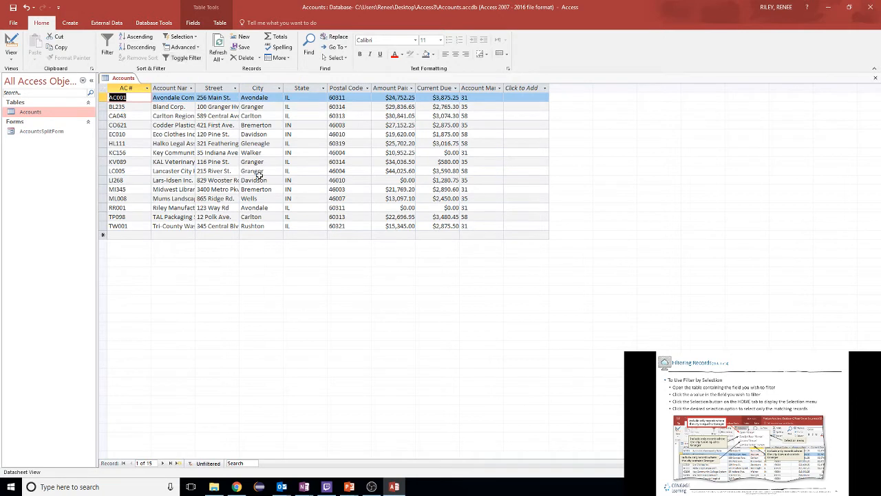
pyautogui.click(261, 88)
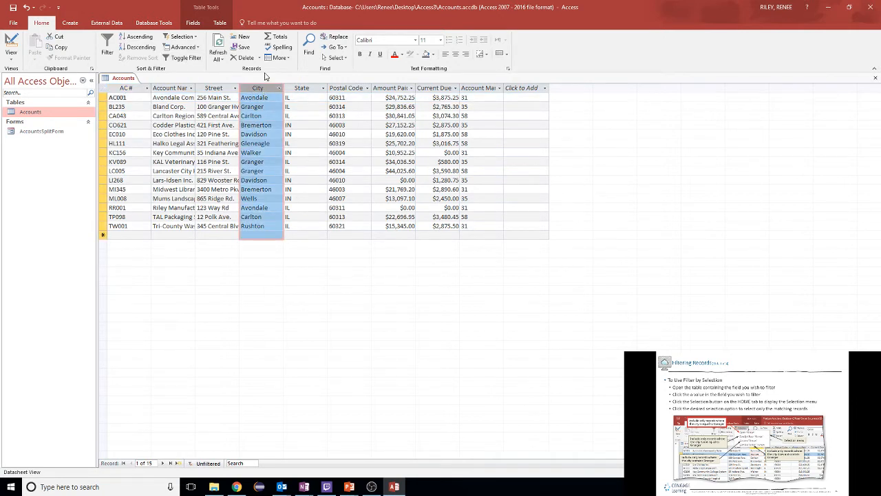
pyautogui.click(339, 58)
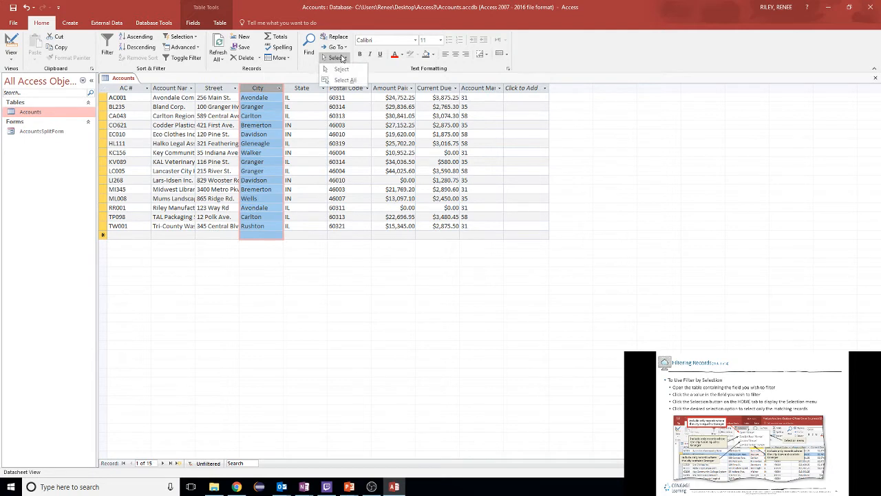
pyautogui.click(342, 70)
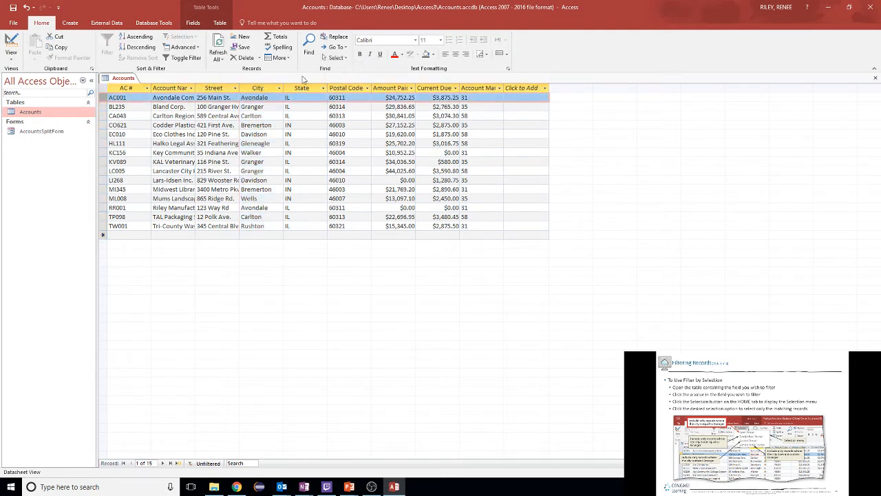
# Apply a Does Not Equal text filter on the City column of the Accounts table with the value Avondale.
pyautogui.click(276, 87)
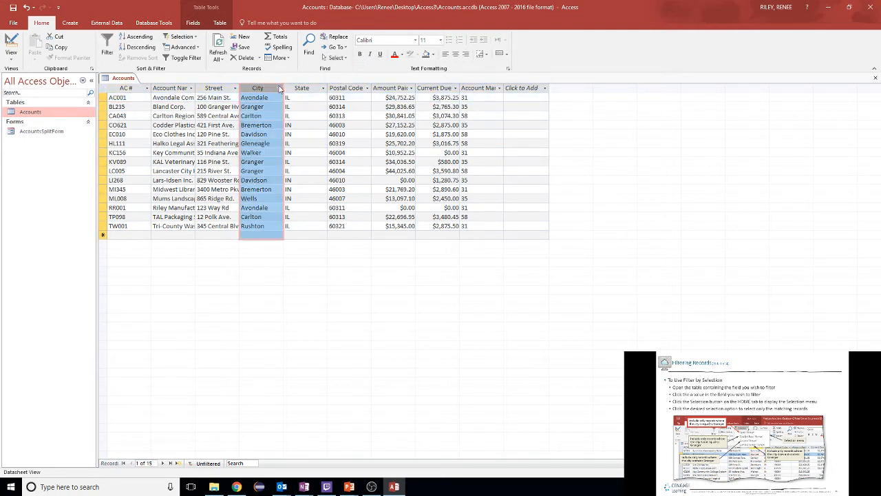
pyautogui.click(279, 88)
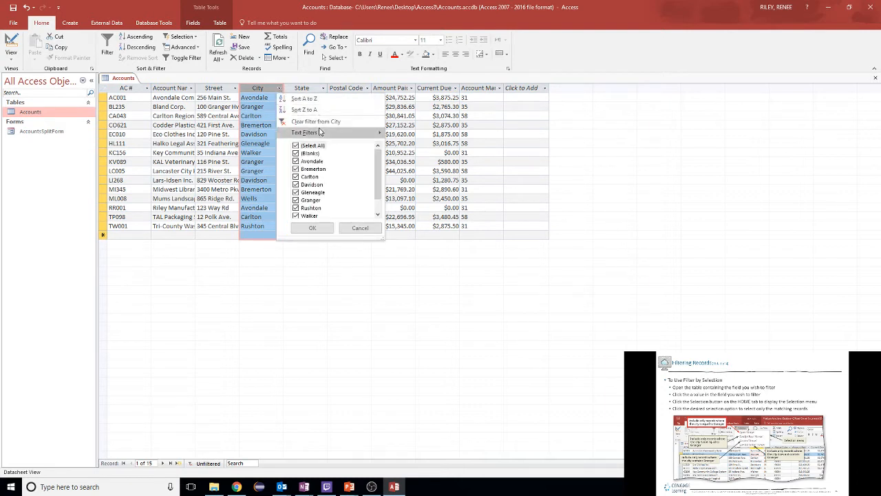
pyautogui.moveTo(320, 131)
pyautogui.click(416, 146)
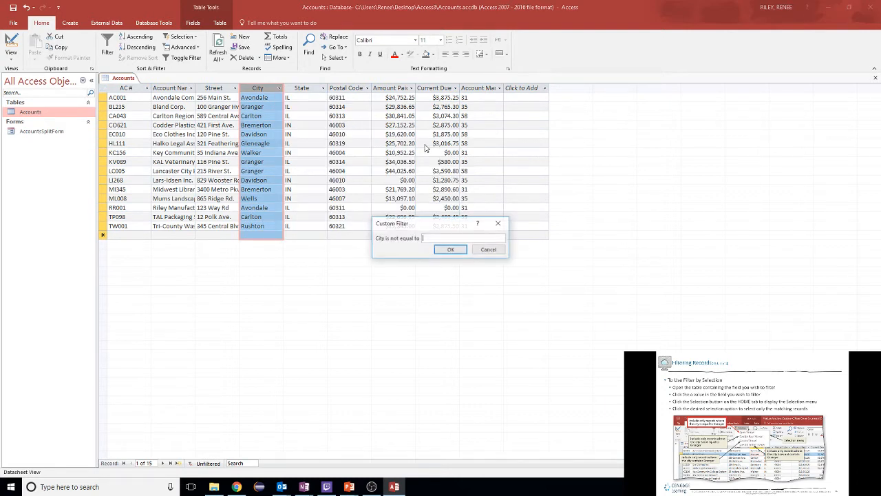
pyautogui.write('Avond')
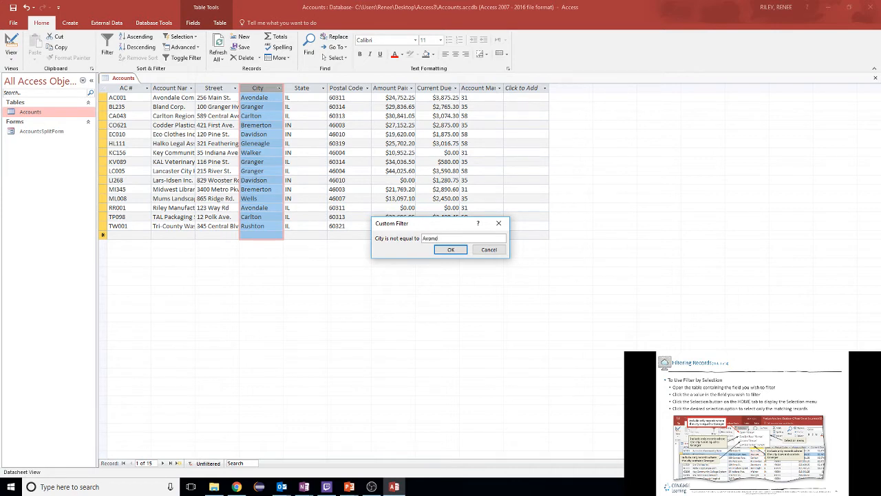
pyautogui.write('ale')
pyautogui.press('Return')
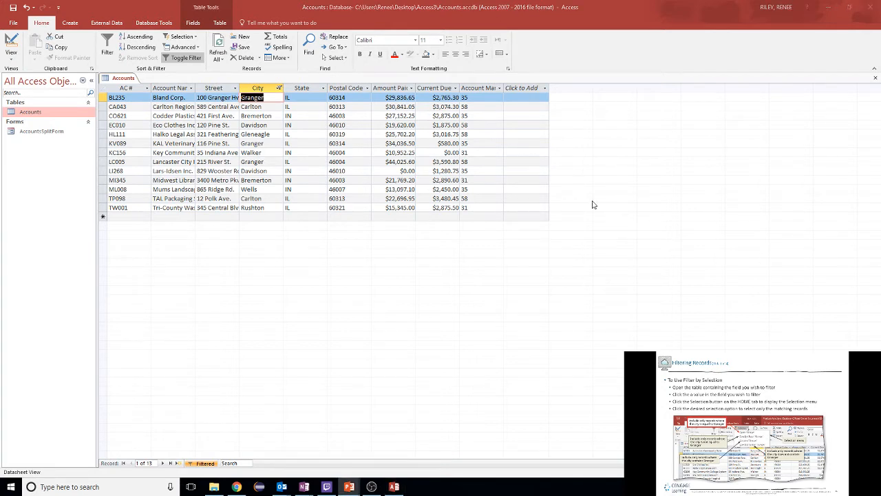
# Toggle the Accounts table's filter off and clear the filter from the City column.
pyautogui.click(186, 58)
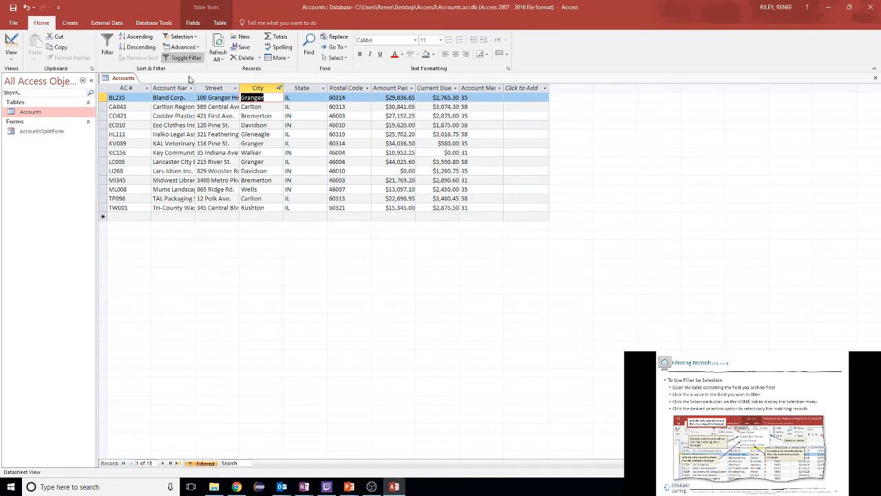
pyautogui.click(183, 57)
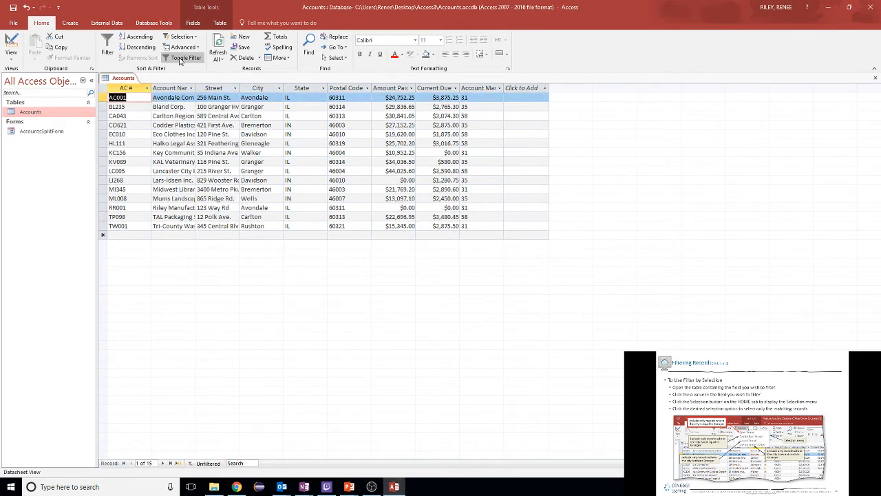
pyautogui.click(180, 59)
pyautogui.click(180, 59)
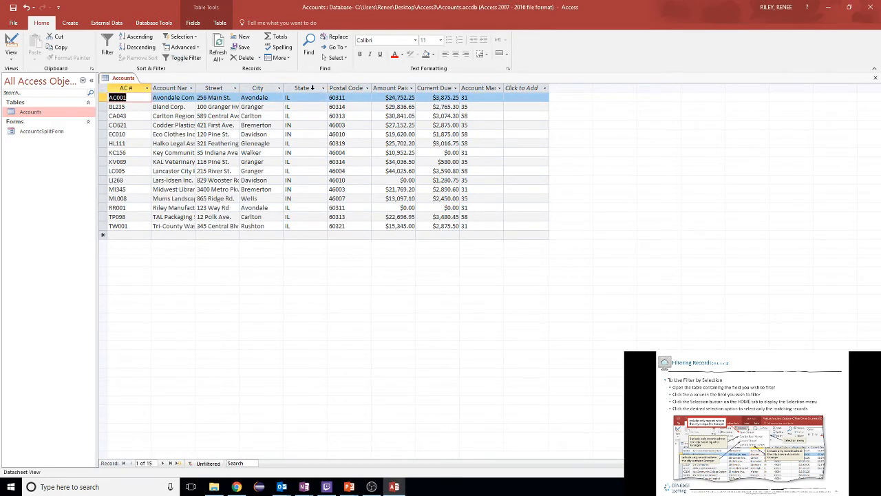
pyautogui.click(279, 89)
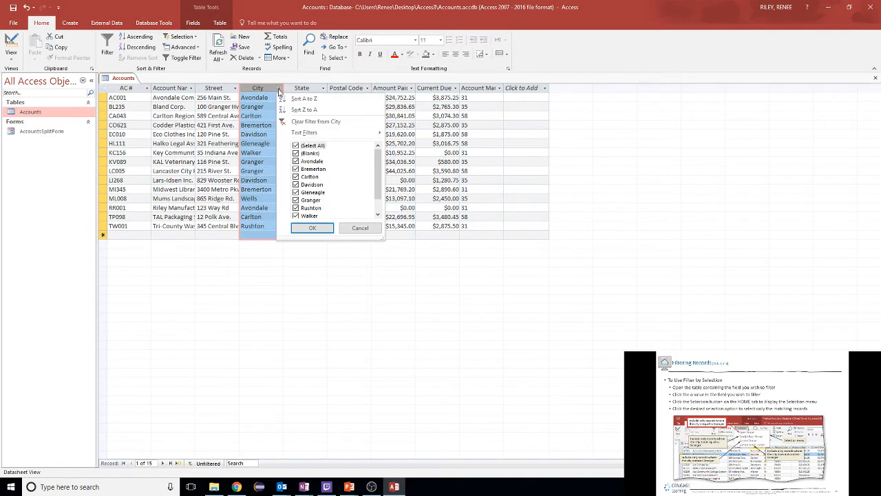
pyautogui.click(297, 122)
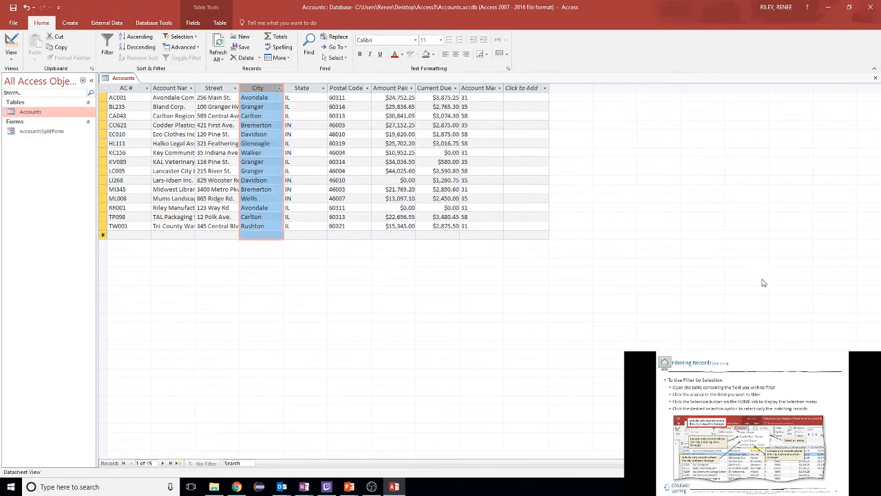
# Advance the PowerPoint slideshow to the Filtering Records slide on common filters and Filter by Form.
pyautogui.hotkey('alt', 'Tab')
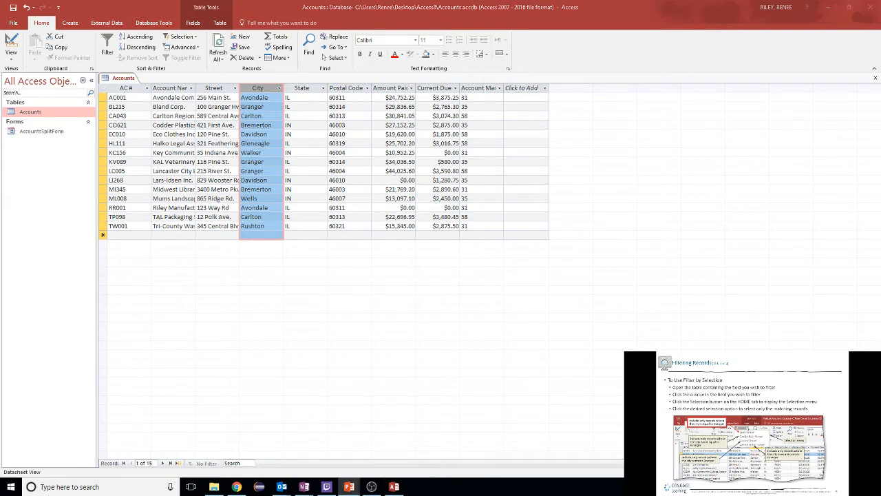
pyautogui.press('Right')
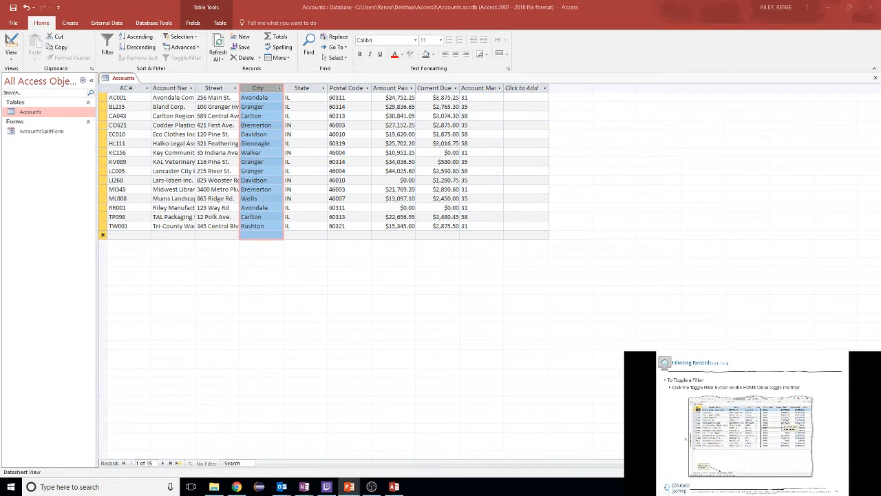
pyautogui.press('Right')
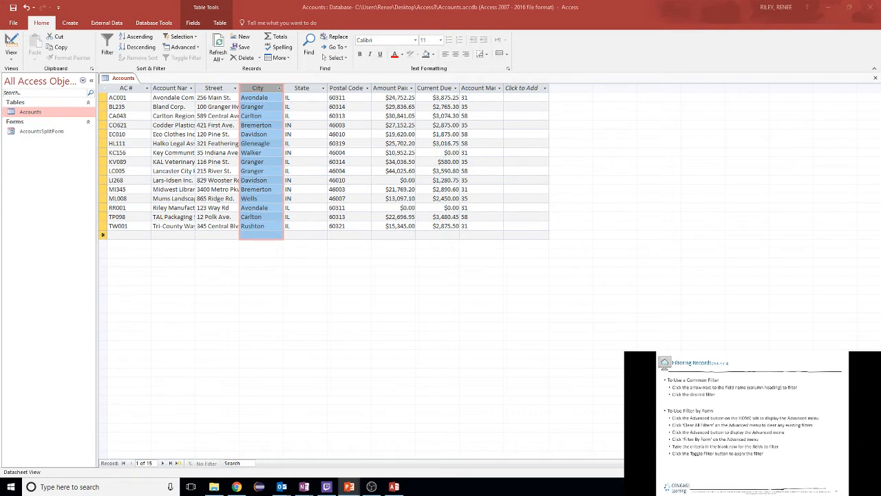
# In Access, view the State column's filter options in the Accounts table and close them without applying a filter.
pyautogui.click(280, 90)
pyautogui.click(280, 90)
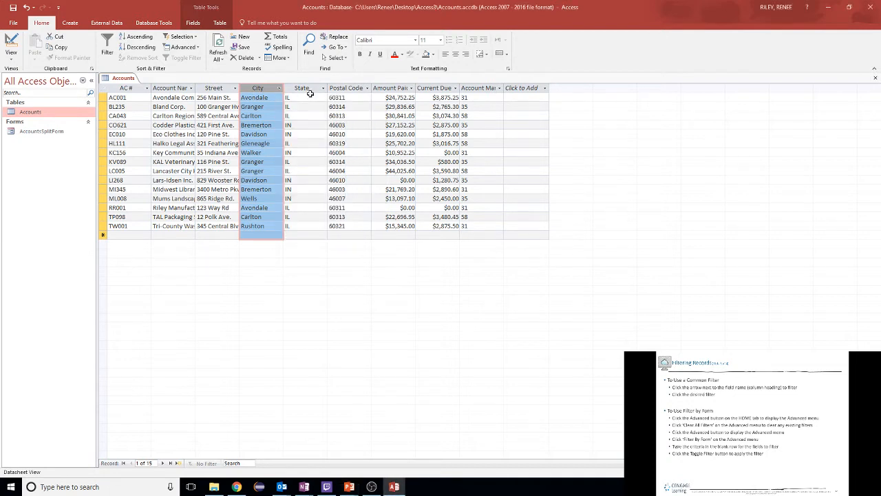
pyautogui.click(323, 89)
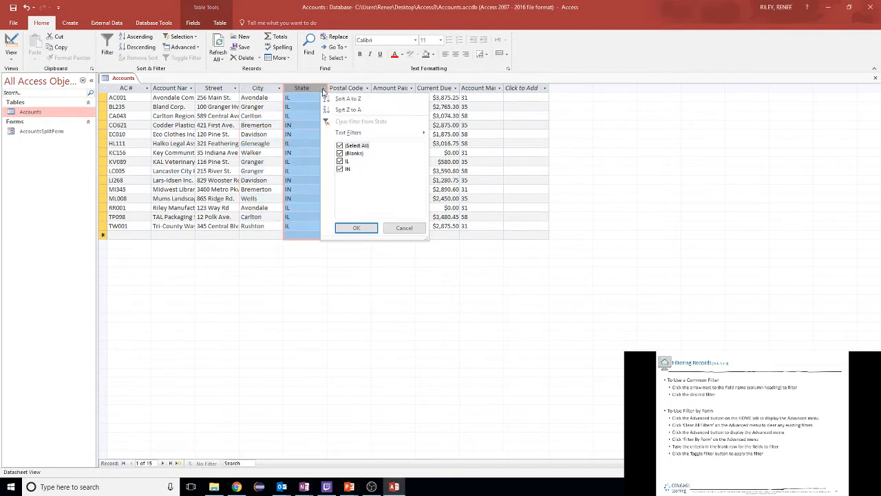
pyautogui.click(406, 229)
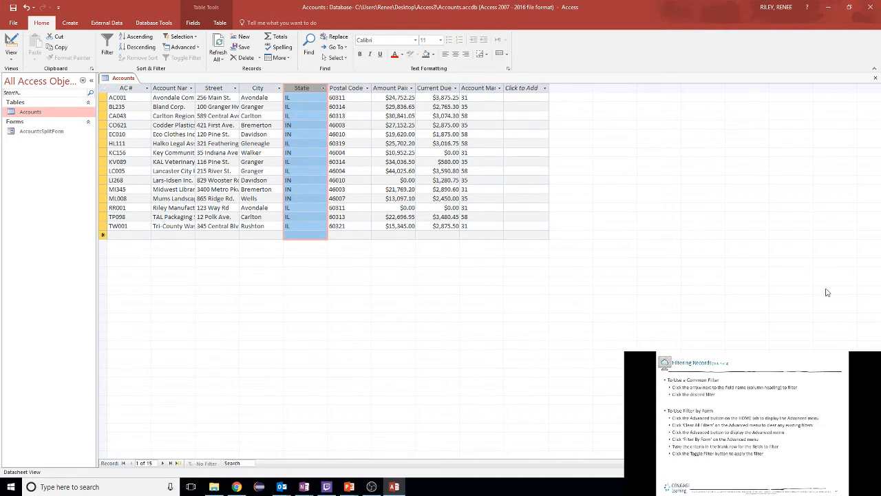
# Open AccountsSplitForm, start Filter By Form, and enter Avondale as the City criterion.
pyautogui.doubleClick(41, 132)
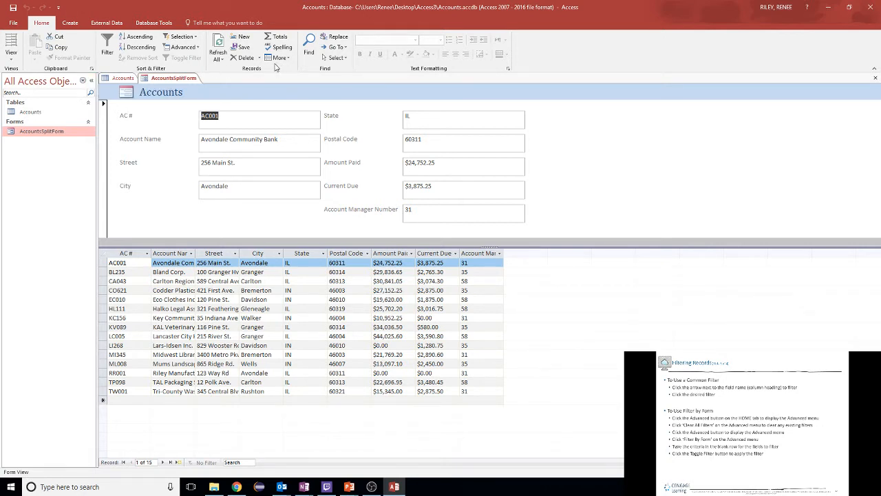
pyautogui.click(186, 47)
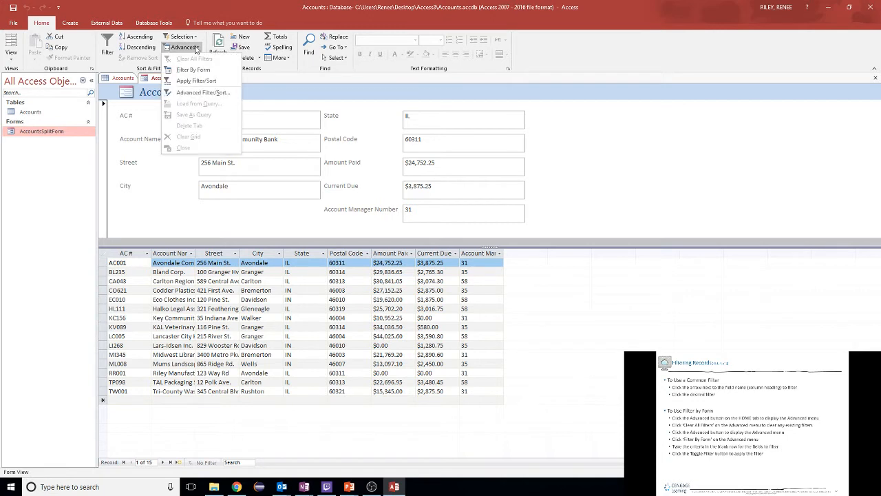
pyautogui.click(193, 70)
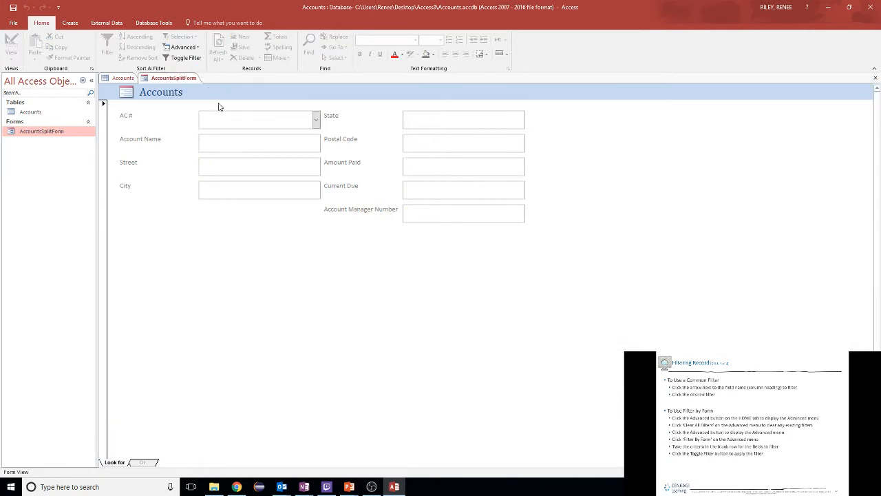
pyautogui.click(225, 190)
pyautogui.write('Avondale')
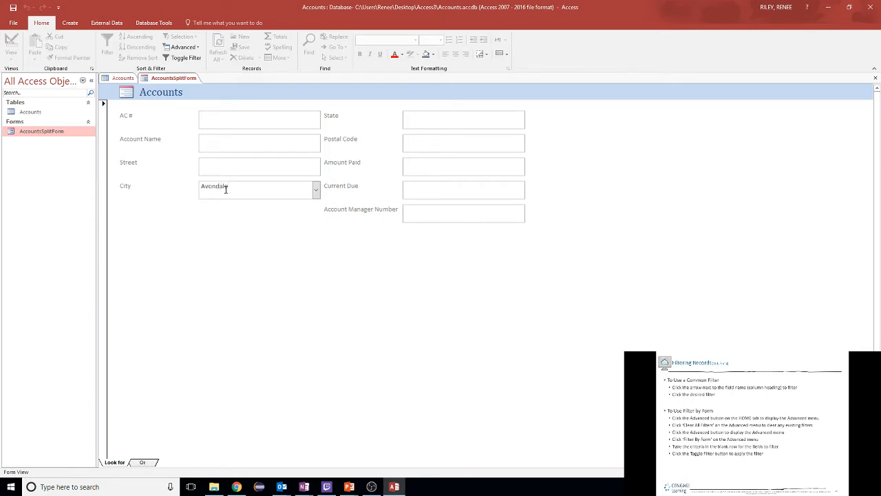
# Step through the filter form's fields and view the Or criteria page before returning to the Look for page.
pyautogui.press('Tab')
pyautogui.press('Tab')
pyautogui.press('Tab')
pyautogui.press('Tab')
pyautogui.press('Tab')
pyautogui.press('Tab')
pyautogui.press('Tab')
pyautogui.press('Tab')
pyautogui.press('Tab')
pyautogui.press('Tab')
pyautogui.press('Tab')
pyautogui.press('Tab')
pyautogui.press('Tab')
pyautogui.press('Tab')
pyautogui.press('Tab')
pyautogui.click(140, 463)
pyautogui.click(124, 465)
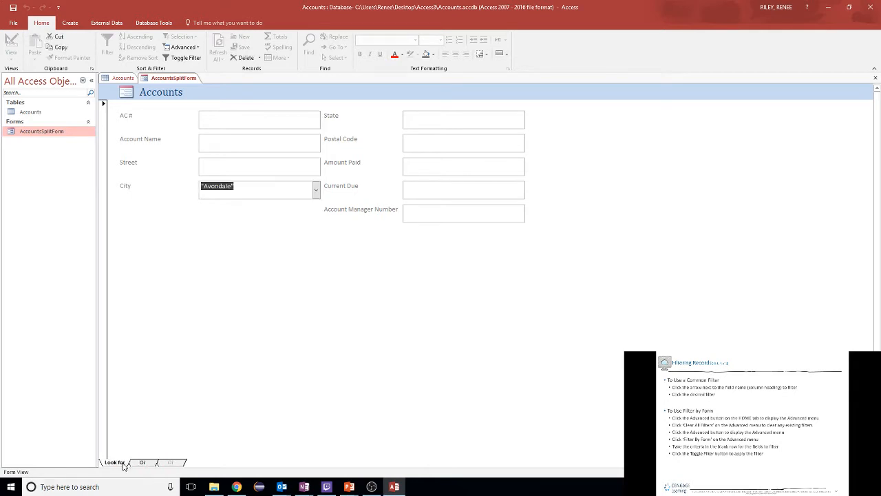
# Pick Avondale from the available City values and apply the form filter.
pyautogui.click(264, 186)
pyautogui.click(316, 190)
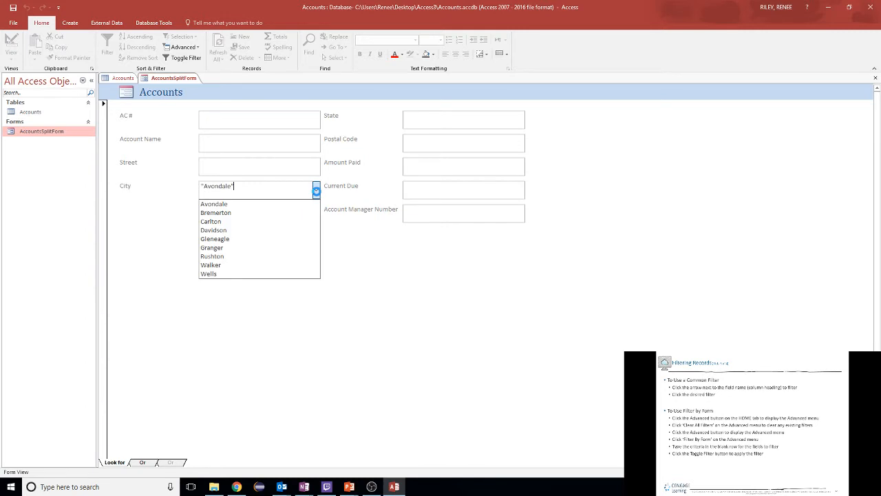
pyautogui.click(227, 204)
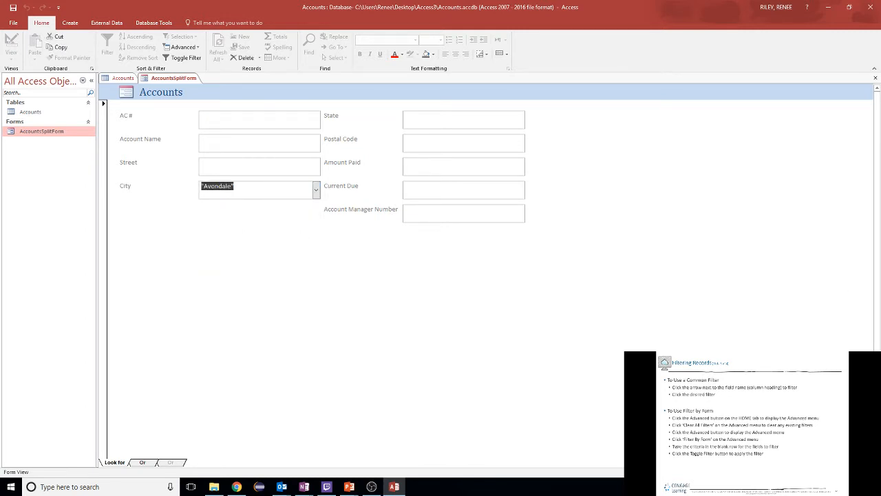
pyautogui.click(184, 59)
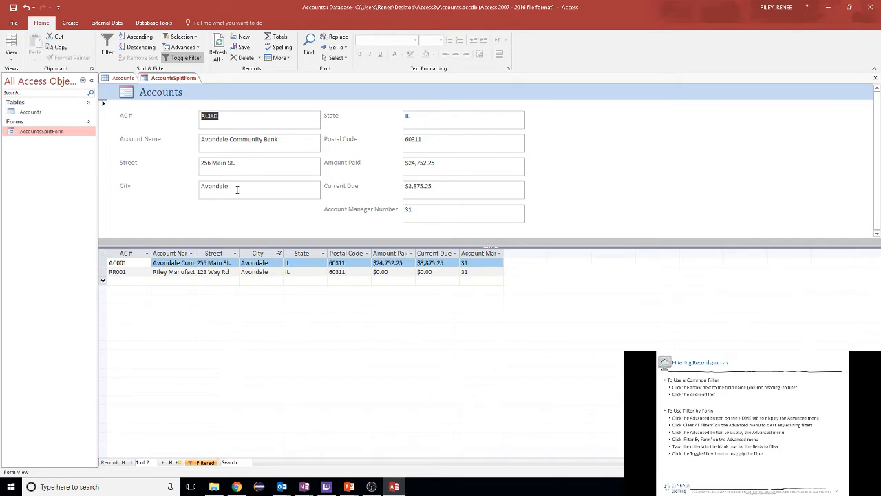
# Clear all filters from AccountsSplitForm.
pyautogui.click(183, 49)
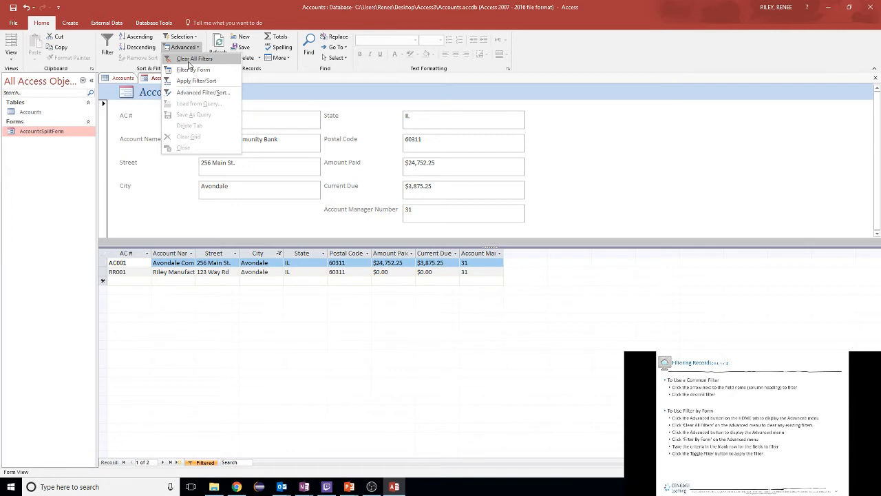
pyautogui.click(194, 59)
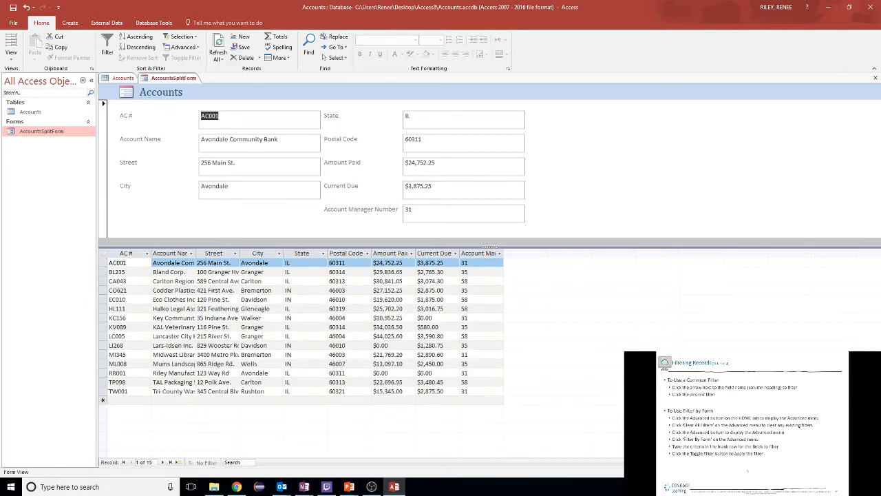
# Advance the PowerPoint slides to Advanced Filter/Sort, return to Access, and start Filter By Form with Avondale as the City criterion.
pyautogui.click(748, 471)
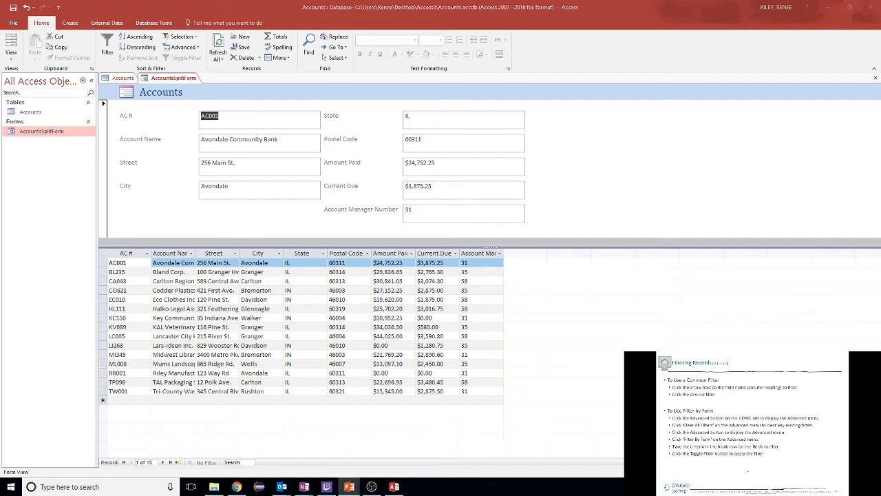
pyautogui.click(687, 471)
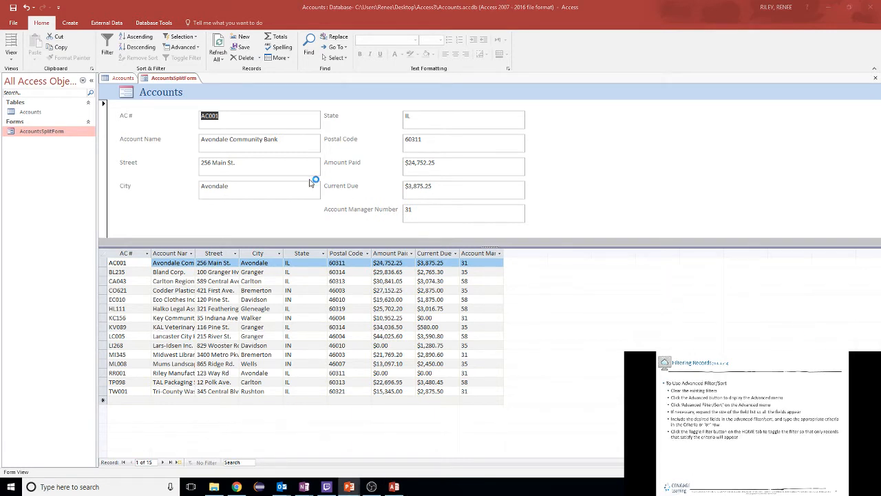
pyautogui.click(192, 48)
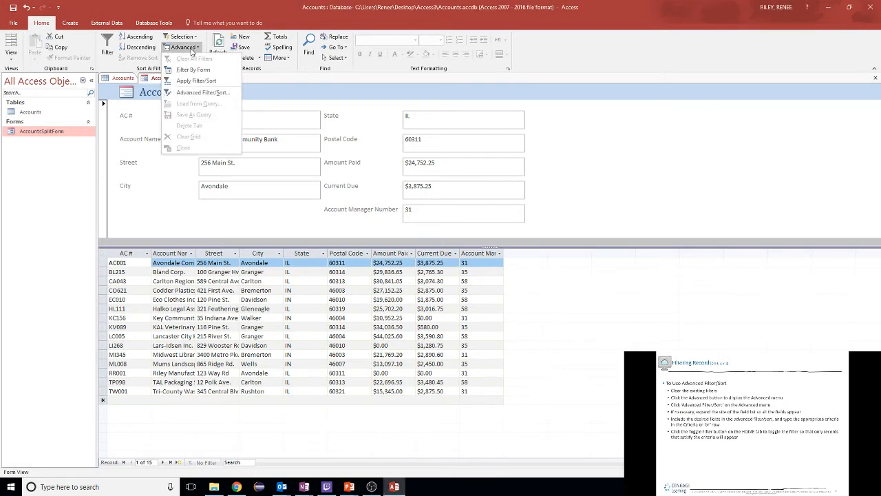
pyautogui.click(193, 69)
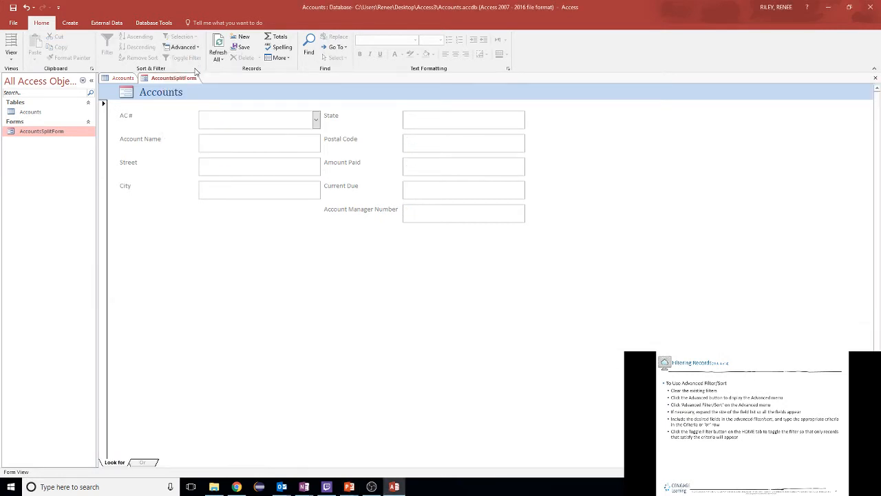
pyautogui.click(230, 181)
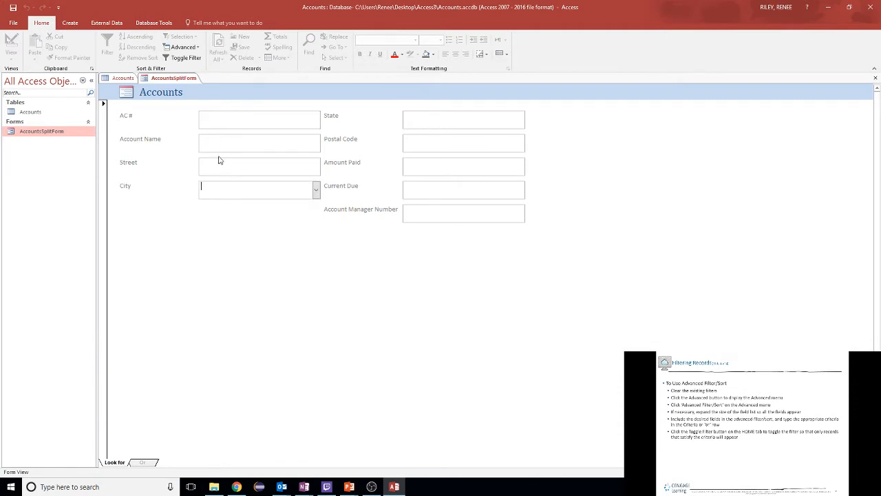
pyautogui.write('Avondale')
pyautogui.click(316, 190)
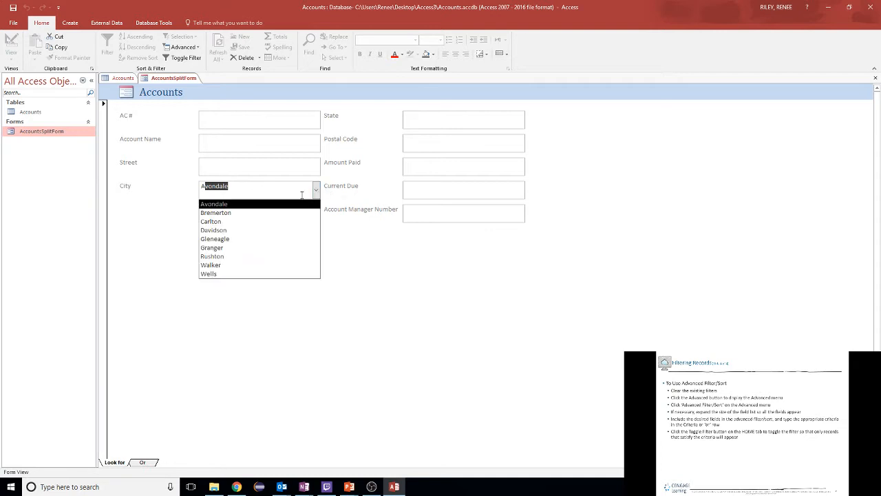
pyautogui.click(236, 184)
pyautogui.press('Tab')
pyautogui.click(315, 191)
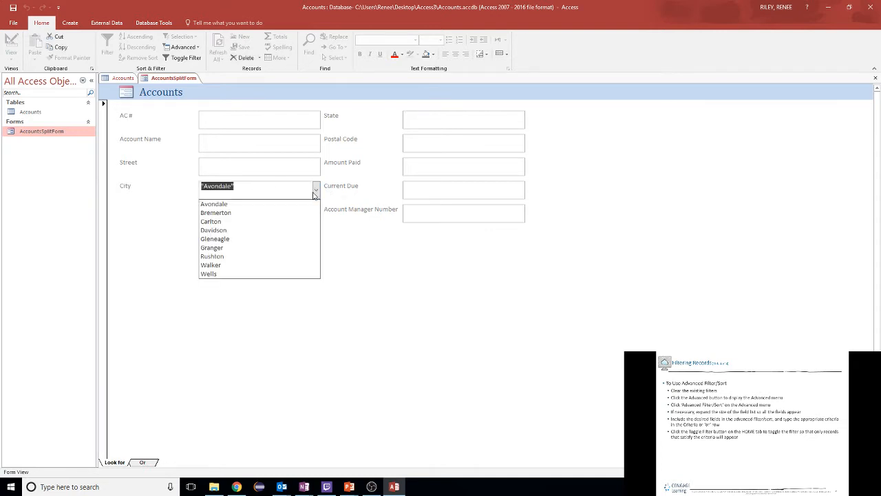
pyautogui.click(252, 187)
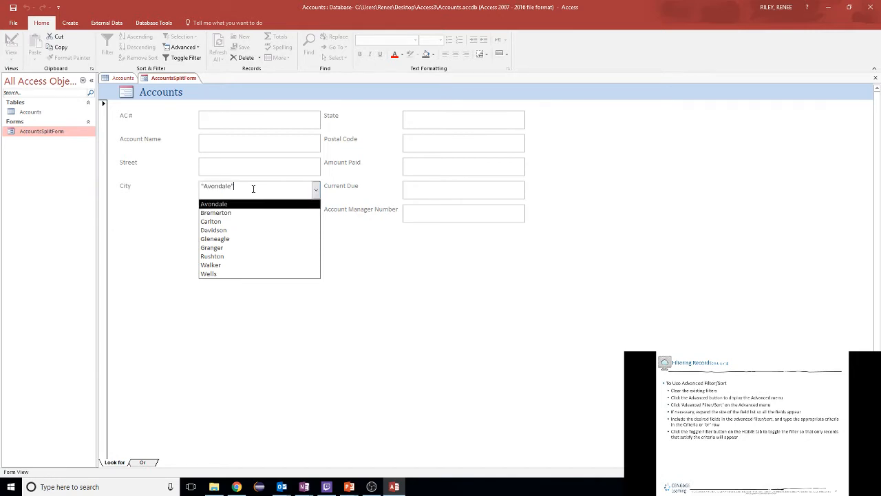
# Add Davidson as an Or criterion for City and apply the form filter.
pyautogui.click(153, 463)
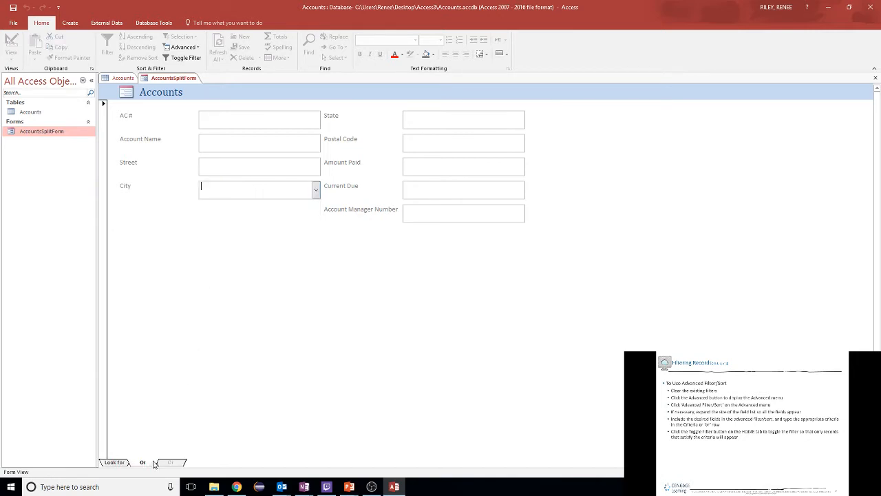
pyautogui.click(316, 190)
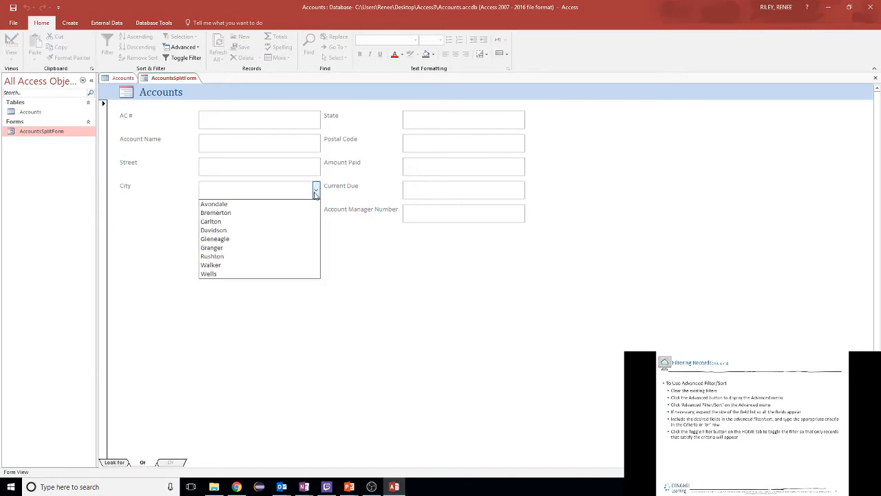
pyautogui.click(259, 230)
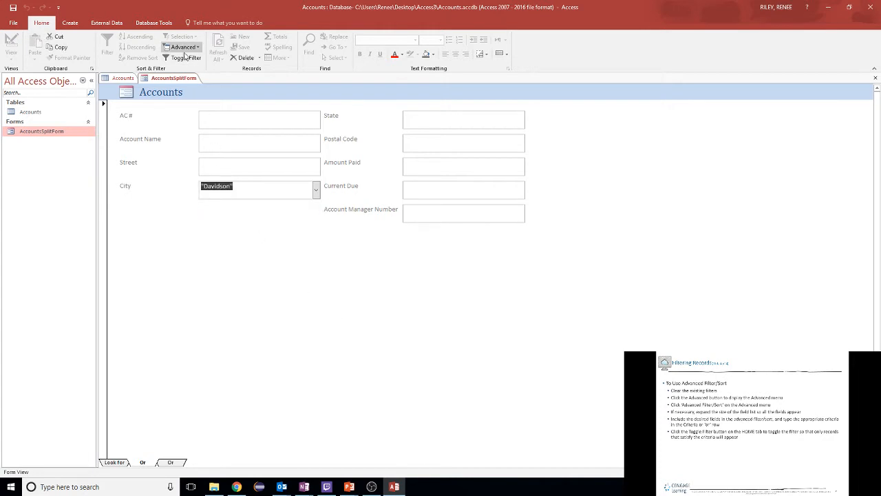
pyautogui.click(184, 58)
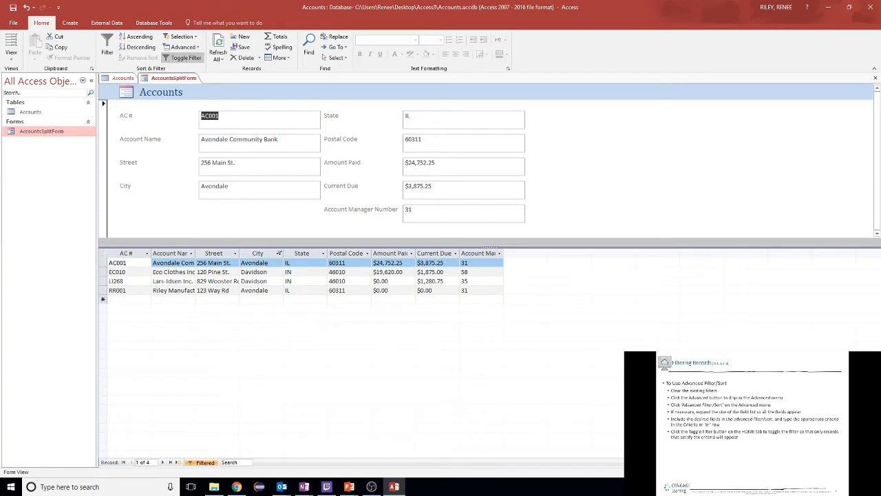
# Advance the PowerPoint slides to Changing the Database Structure and close AccountsSplitForm in Access.
pyautogui.click(734, 463)
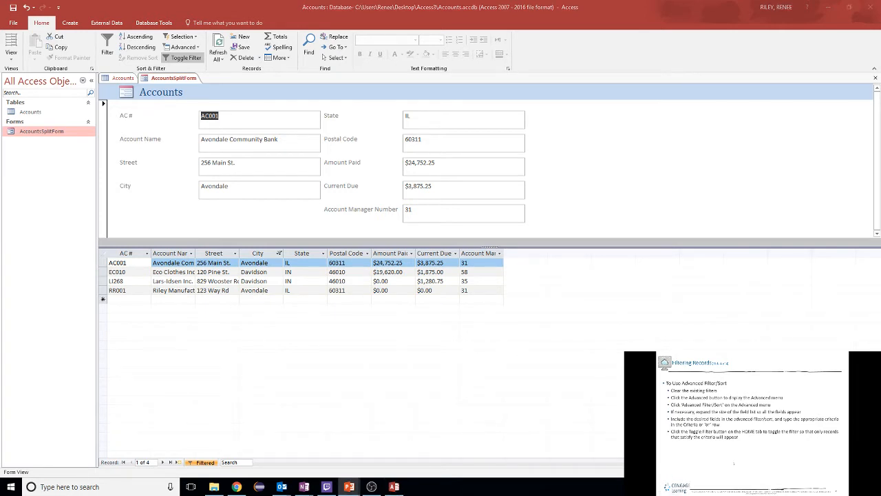
pyautogui.click(683, 458)
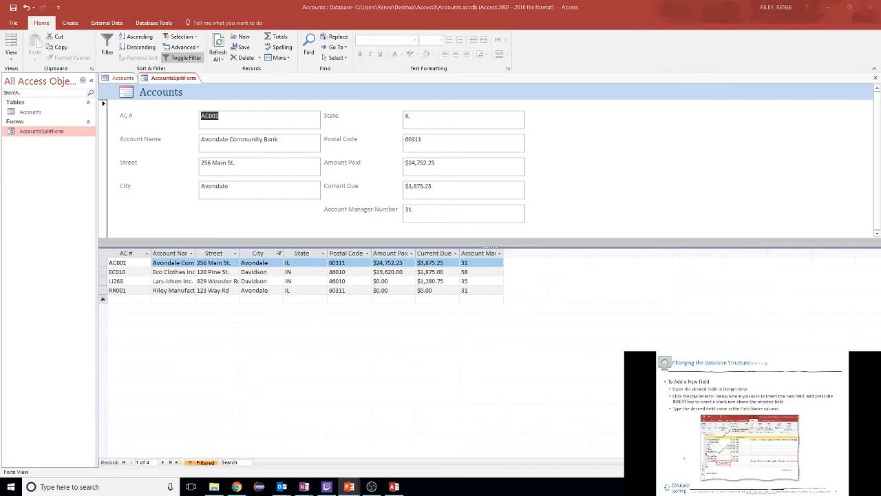
pyautogui.rightClick(172, 80)
pyautogui.click(193, 92)
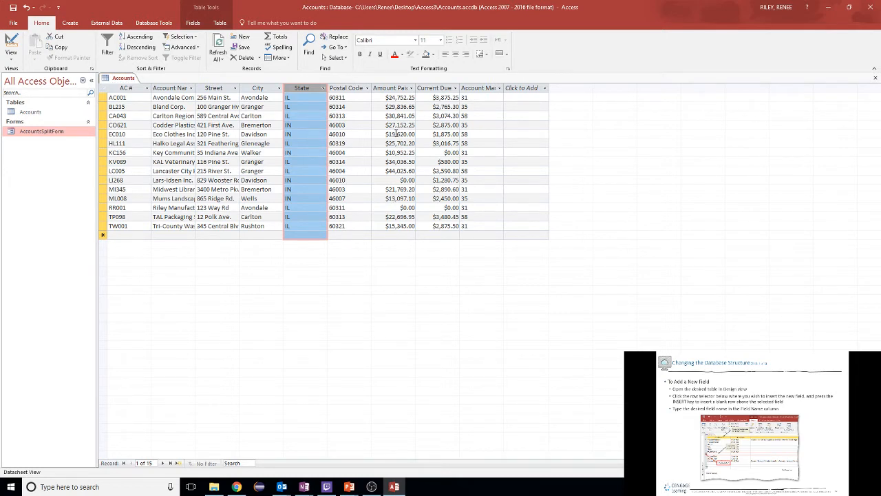
# Open the Accounts table in Design view and insert a blank field row above Amount Paid.
pyautogui.click(12, 56)
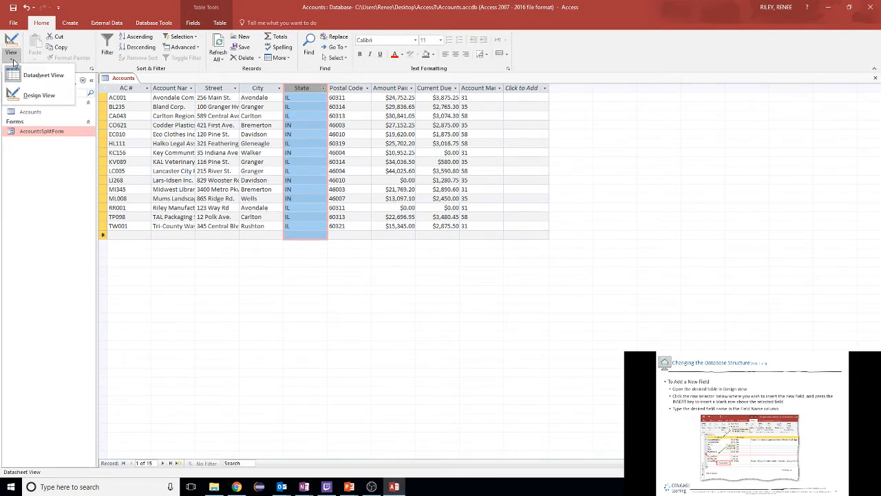
pyautogui.click(31, 94)
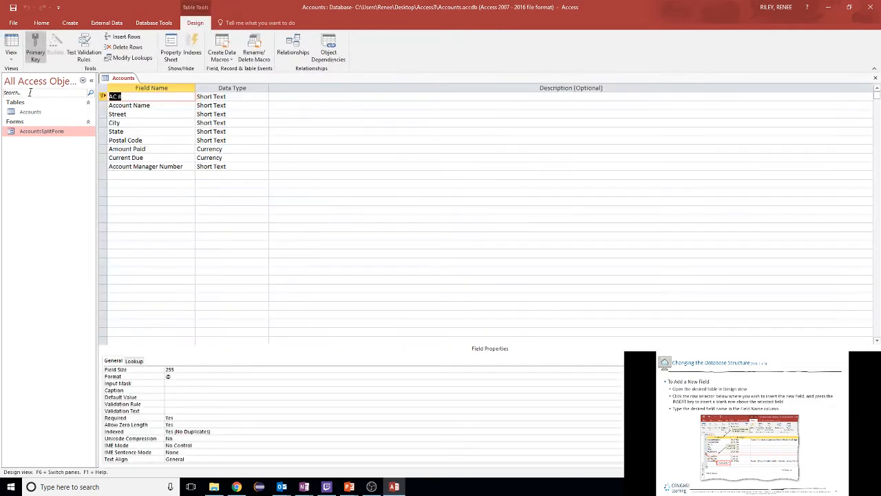
pyautogui.click(102, 151)
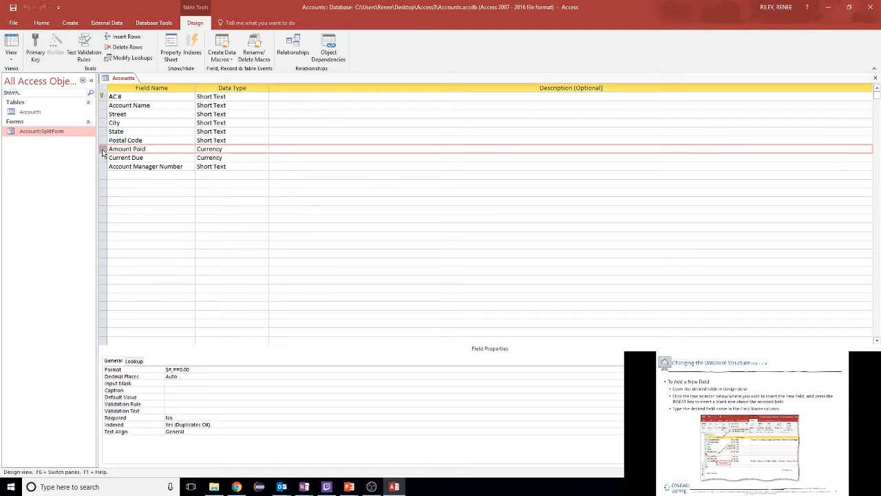
pyautogui.rightClick(103, 153)
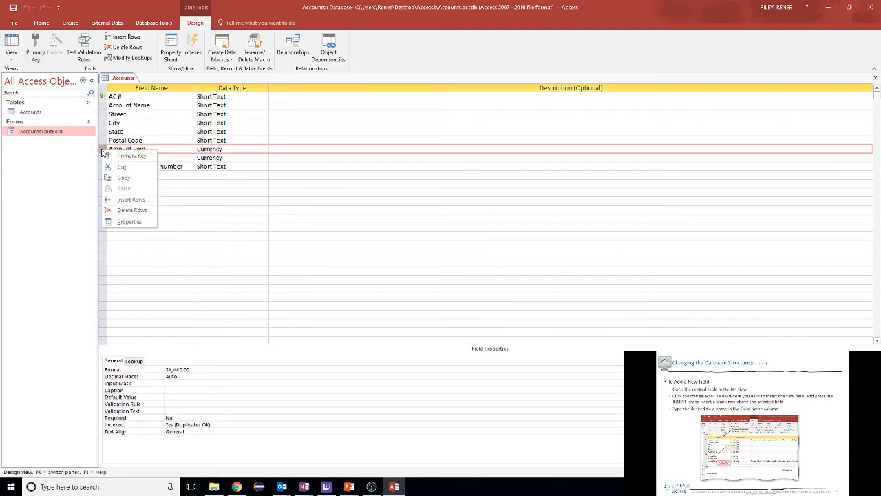
pyautogui.click(127, 200)
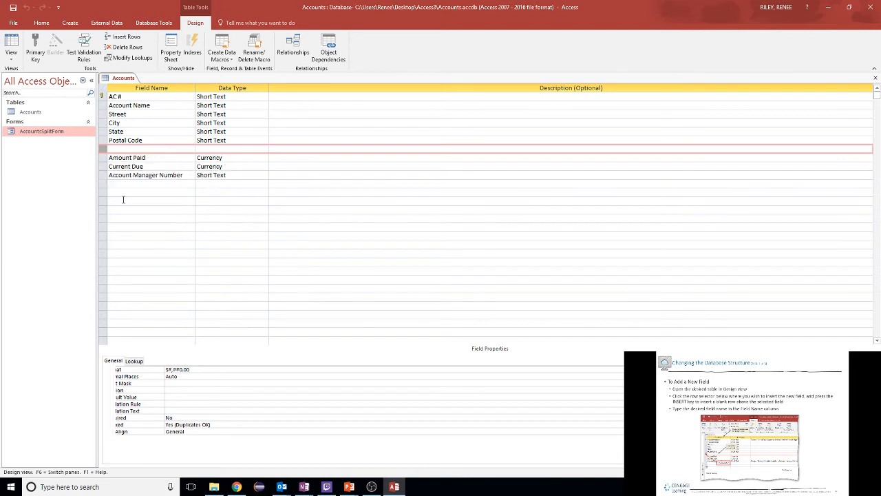
pyautogui.click(119, 149)
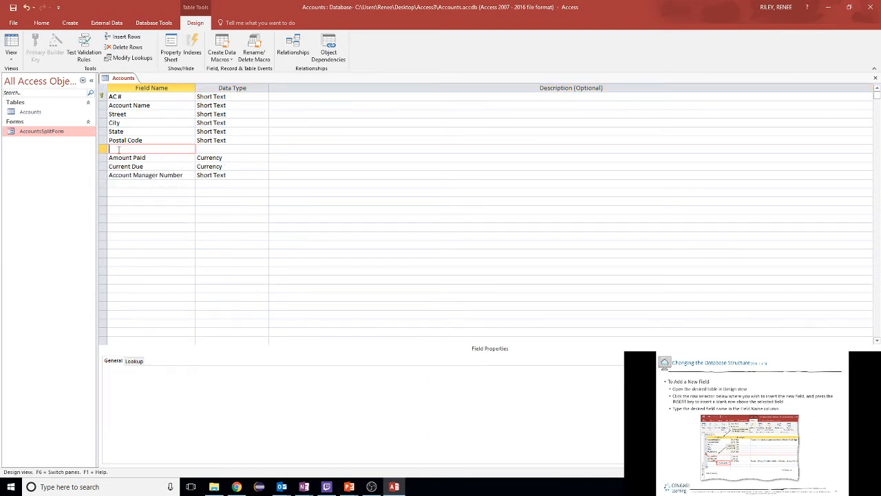
# Switch to the PowerPoint slides and page forward to the Validation Rules slide on specifying a collection of legal values.
pyautogui.click(819, 450)
pyautogui.press('Right')
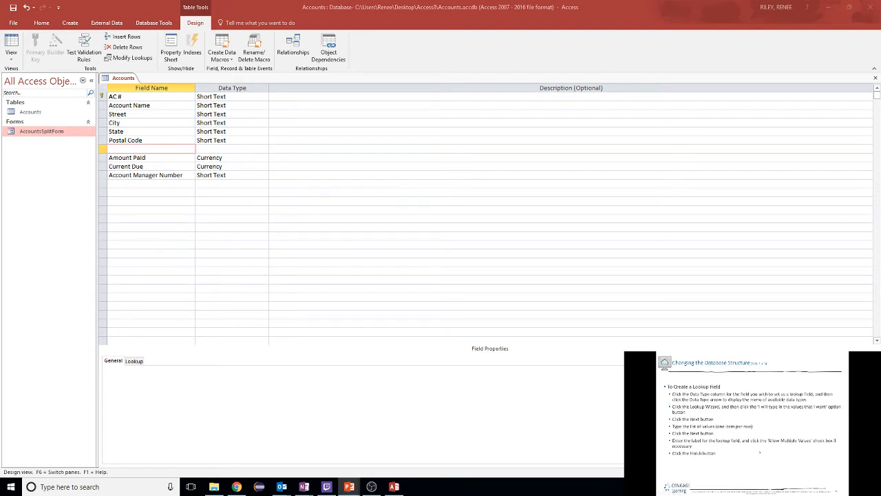
pyautogui.press('Right')
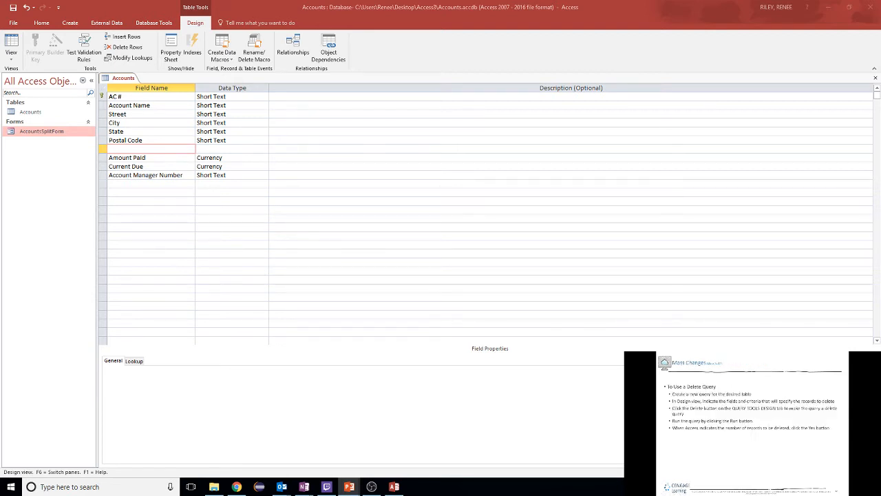
pyautogui.press('Right')
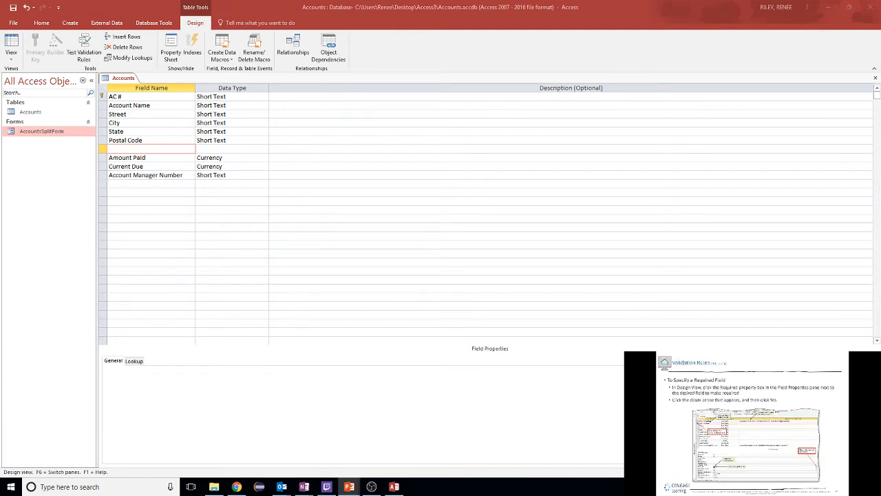
pyautogui.press('Right')
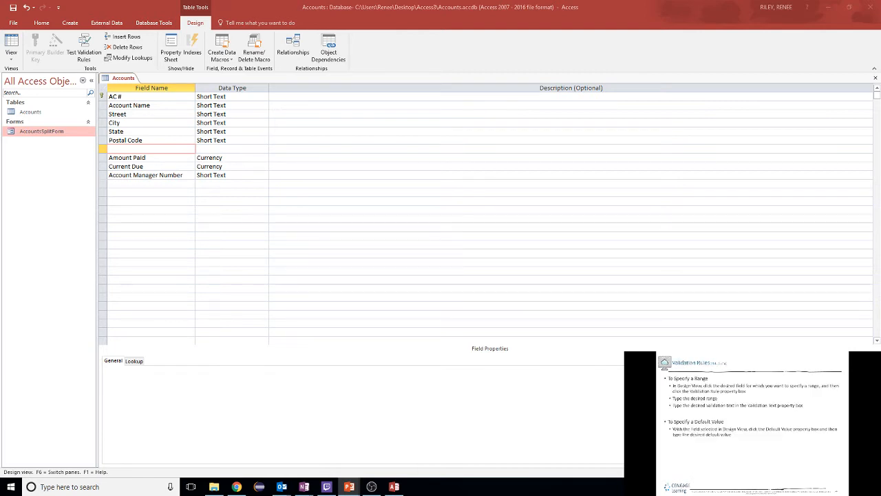
pyautogui.press('Right')
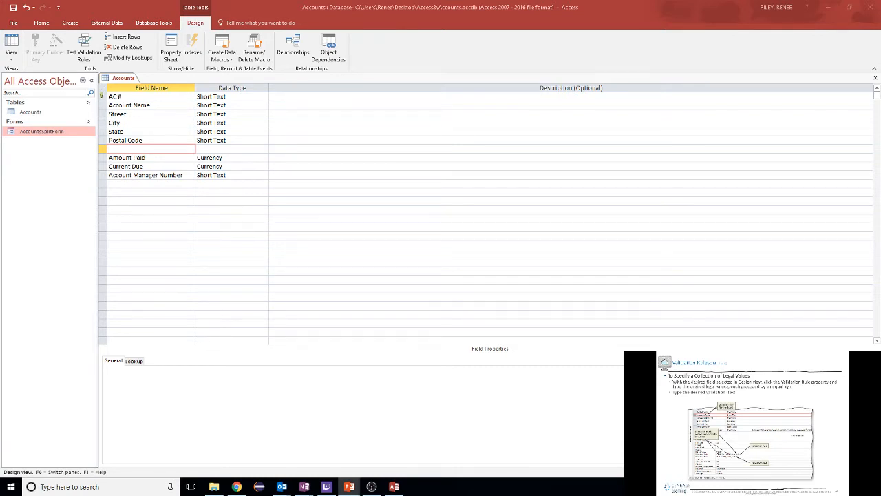
# Return to Access and name the blank field row Account Type, keeping Short Text as its data type.
pyautogui.click(169, 149)
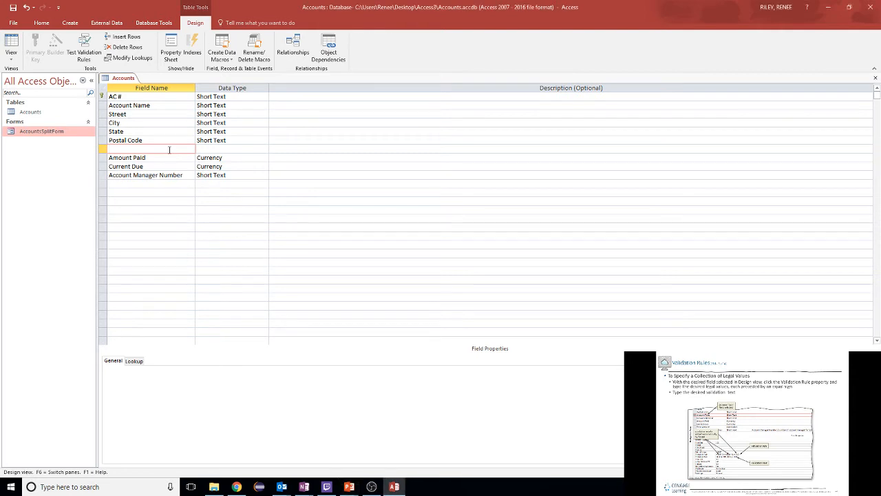
pyautogui.write('Account Type')
pyautogui.click(227, 149)
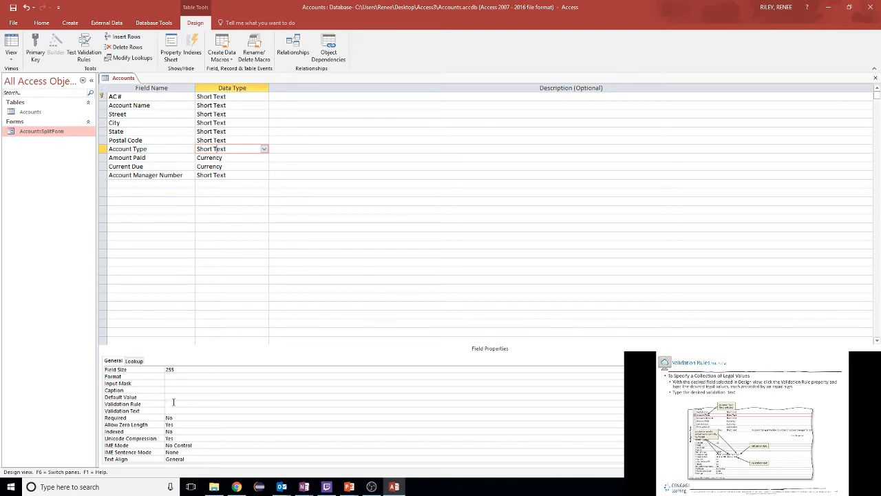
# Set the Account Type field's lookup display control to List Box and open its Allow Multiple Values setting.
pyautogui.click(134, 361)
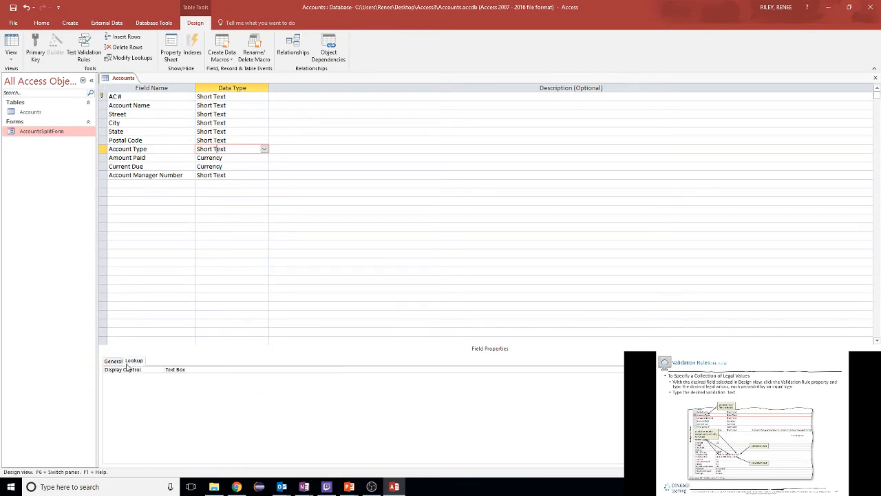
pyautogui.click(206, 371)
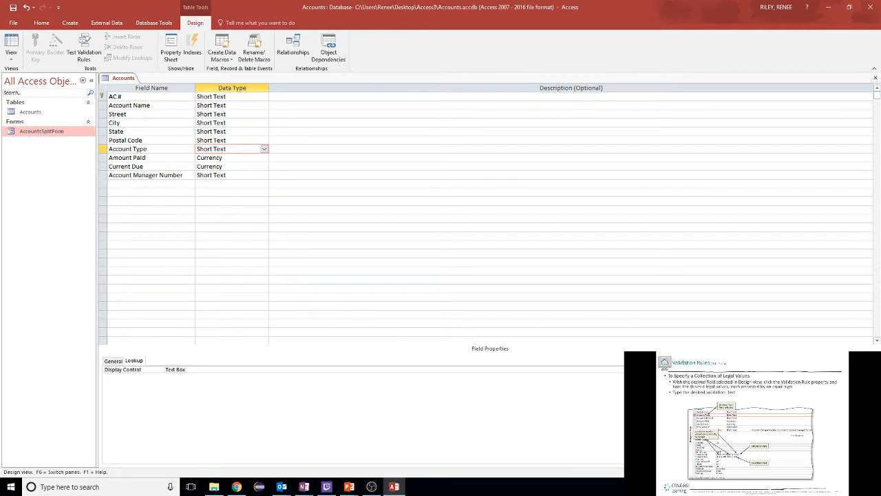
pyautogui.click(750, 370)
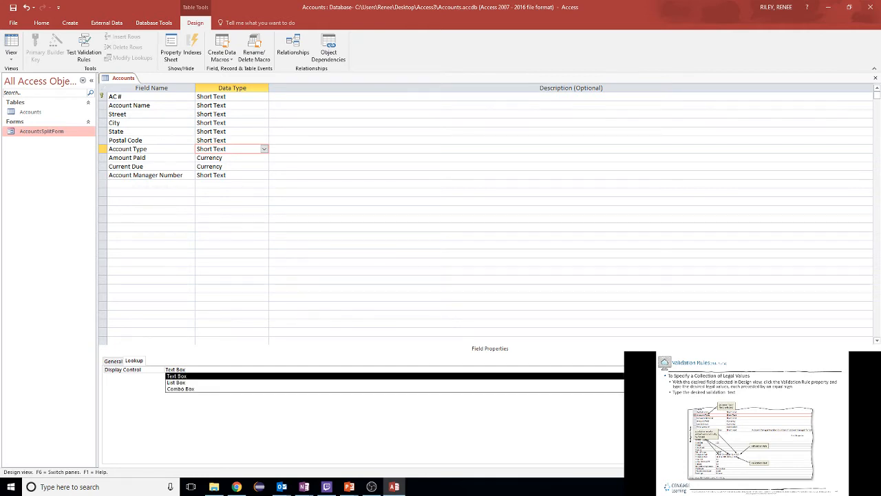
pyautogui.click(178, 382)
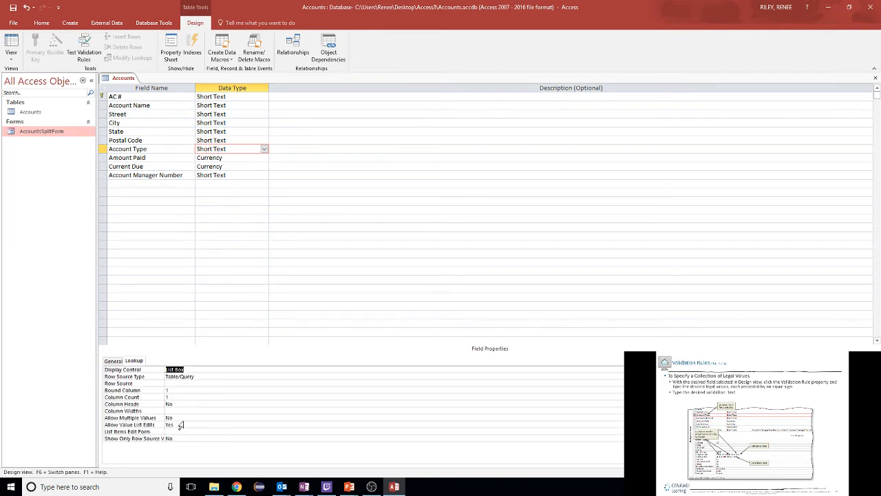
pyautogui.click(188, 418)
pyautogui.click(668, 431)
pyautogui.click(668, 432)
# Enter = SER or = NON or = IND as the validation rule for the Account Type field.
pyautogui.click(113, 361)
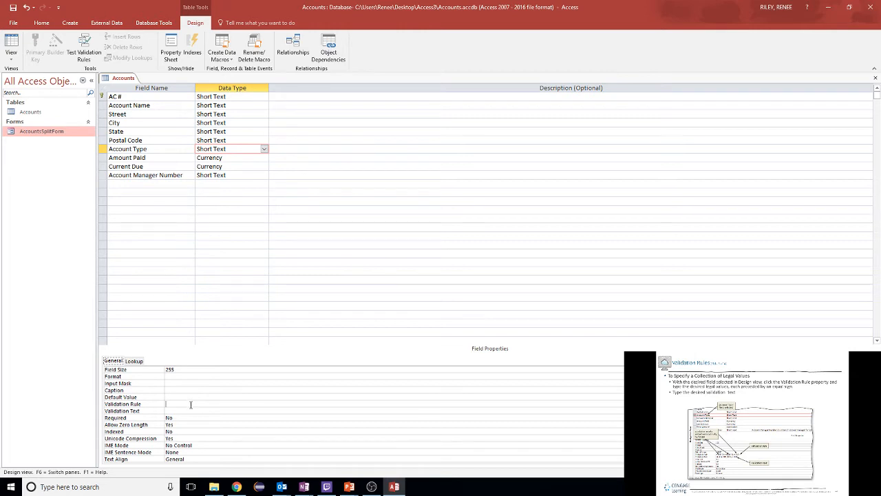
pyautogui.click(191, 405)
pyautogui.write('="SER" or ="NON" or')
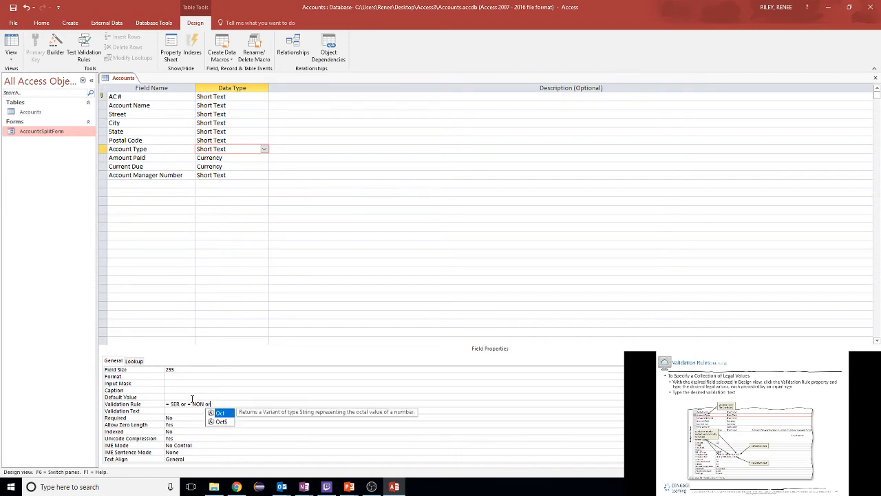
pyautogui.write(' ="IND')
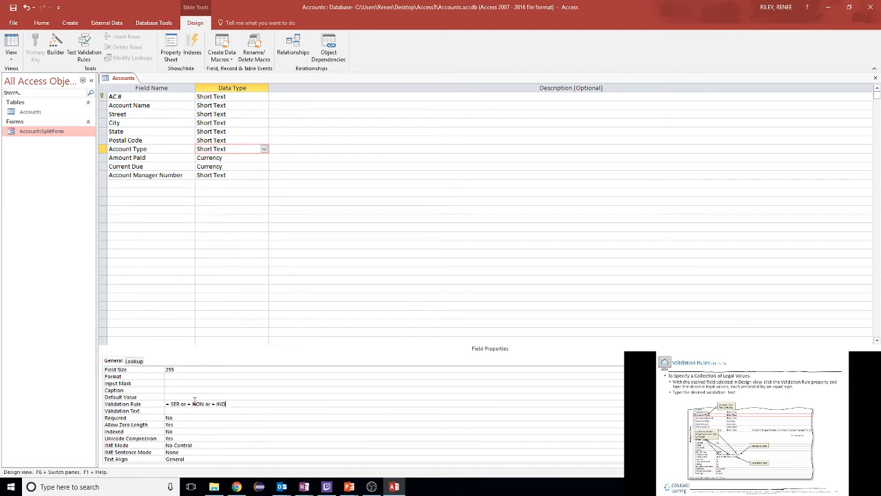
# Give the Account Type field the validation text "Must be SER, NON, or IND" and the default value SER.
pyautogui.click(189, 410)
pyautogui.write('Must')
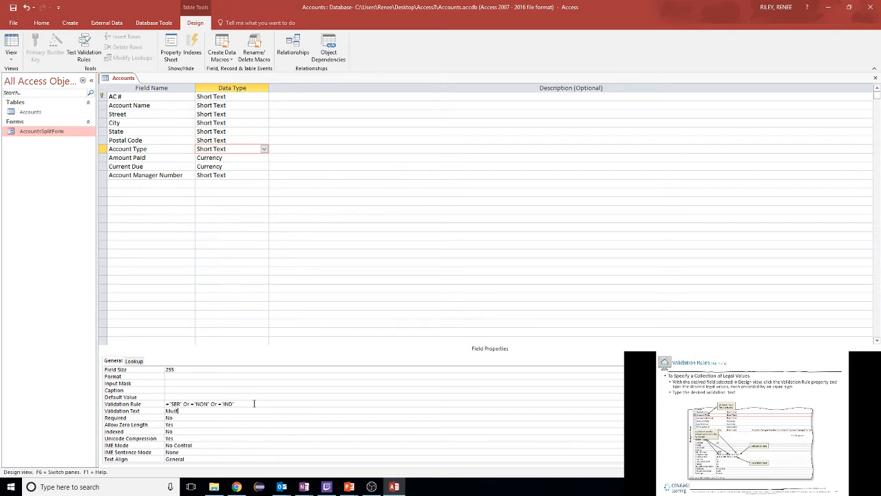
pyautogui.write(' be SER, NON, or IND')
pyautogui.write('SER')
pyautogui.click(171, 388)
# Save the table with existing data tested against the new rules, and check the first record's Account Type list in Datasheet View.
pyautogui.click(10, 55)
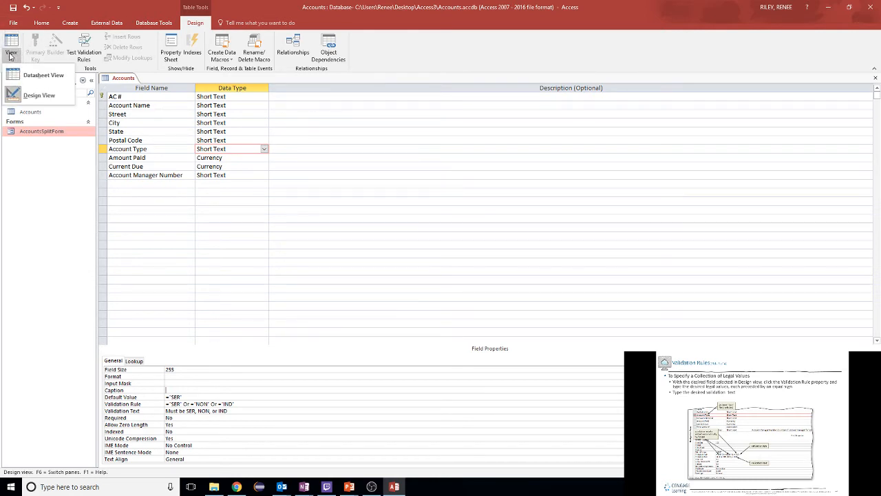
pyautogui.click(19, 75)
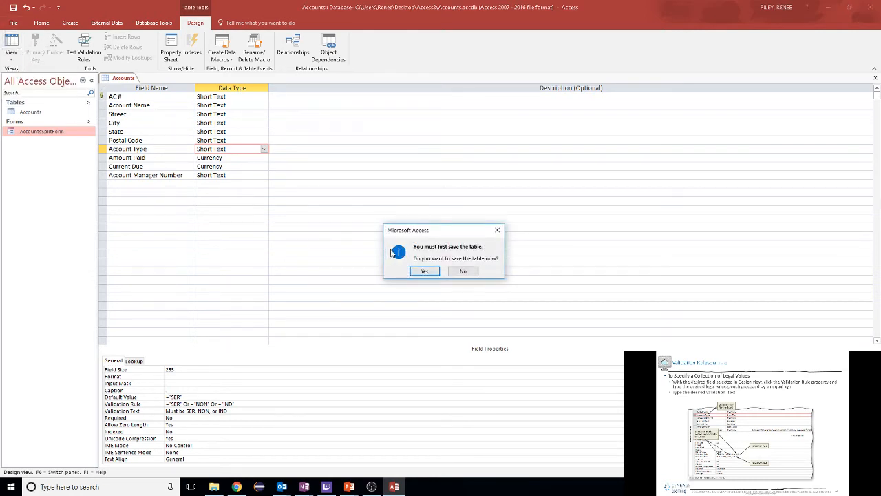
pyautogui.click(424, 270)
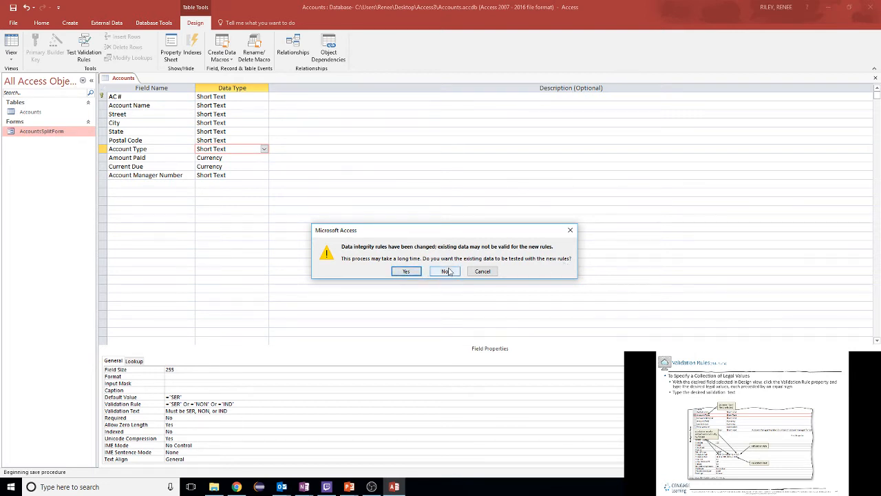
pyautogui.click(406, 272)
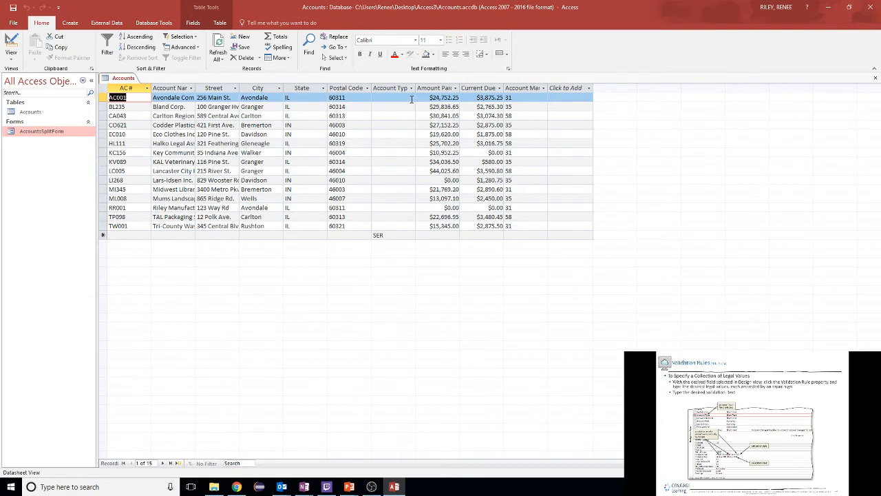
pyautogui.click(411, 100)
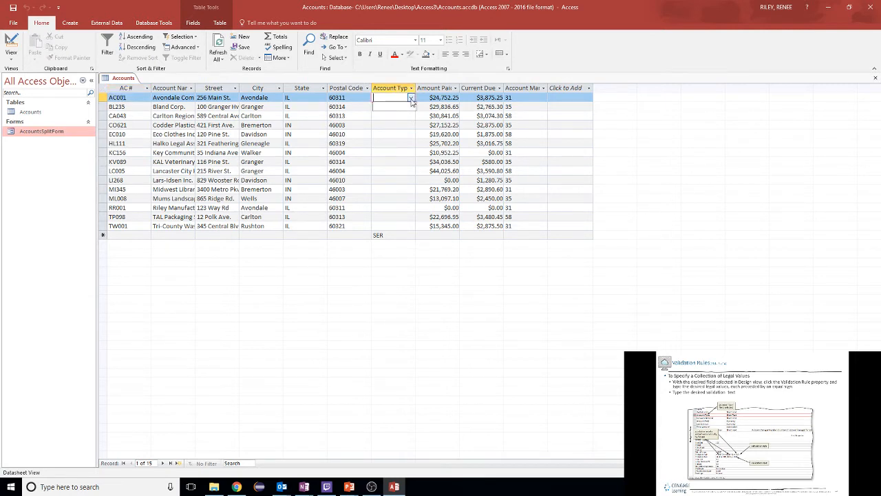
pyautogui.click(411, 99)
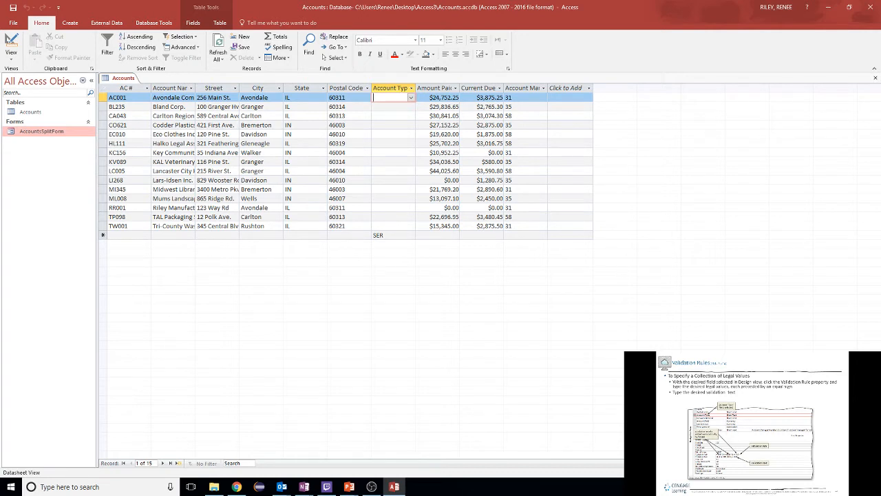
# Switch to the PowerPoint slides and page forward to the Changing the Database Structure slide on creating a lookup field.
pyautogui.click(777, 433)
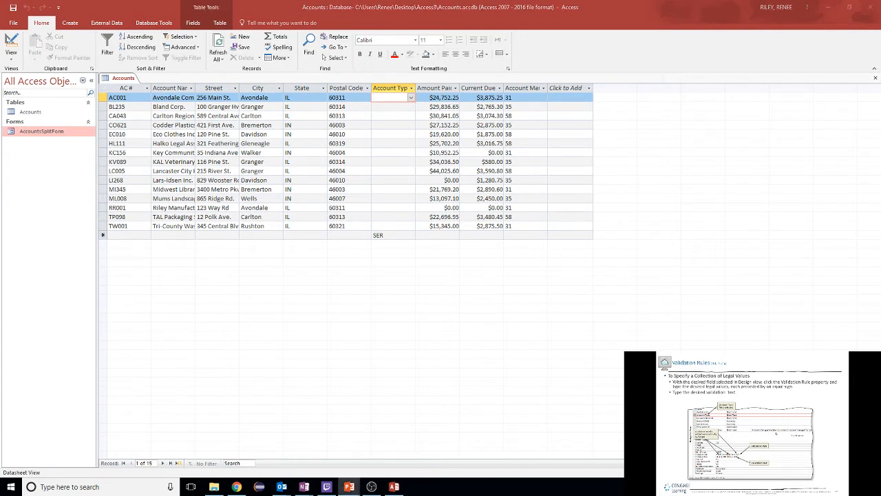
pyautogui.click(777, 434)
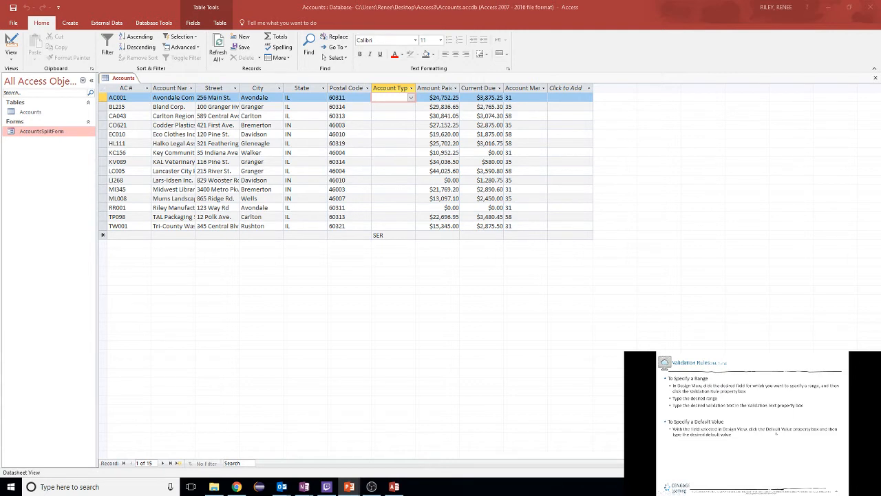
pyautogui.click(777, 433)
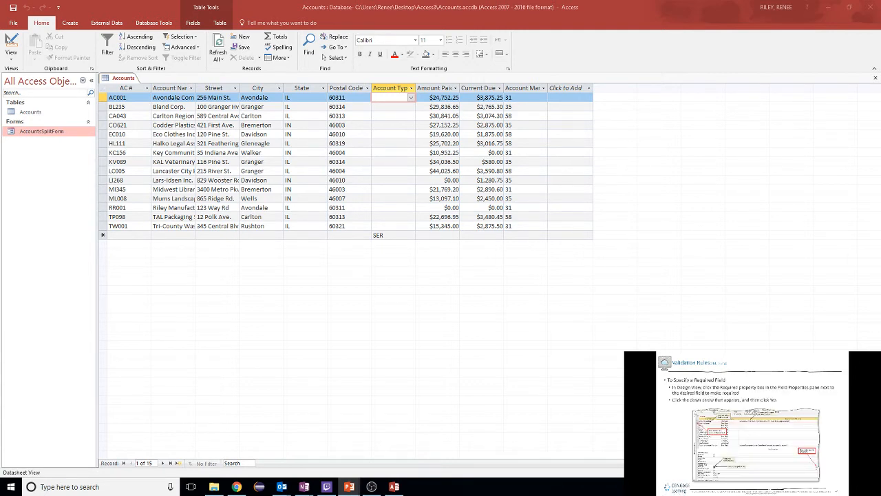
pyautogui.click(777, 433)
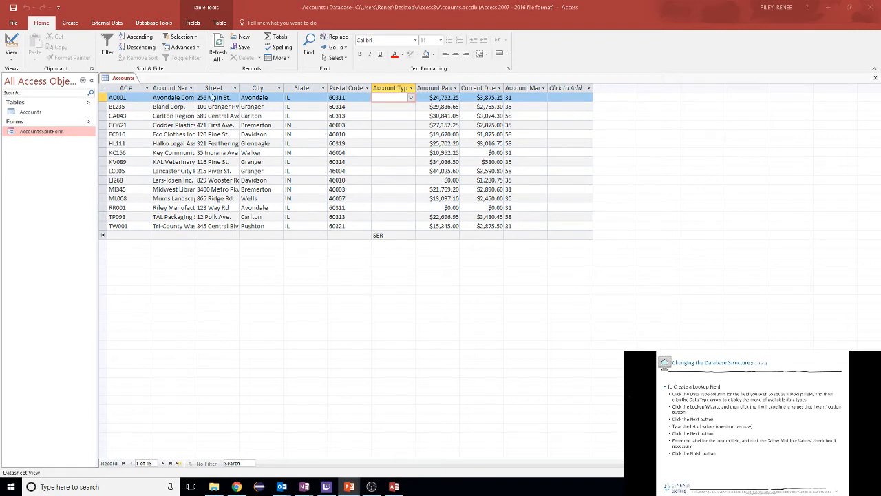
# Return to Access in Design View and start the Lookup Wizard for the Account Type field, choosing to type in the values.
pyautogui.click(14, 62)
pyautogui.click(14, 61)
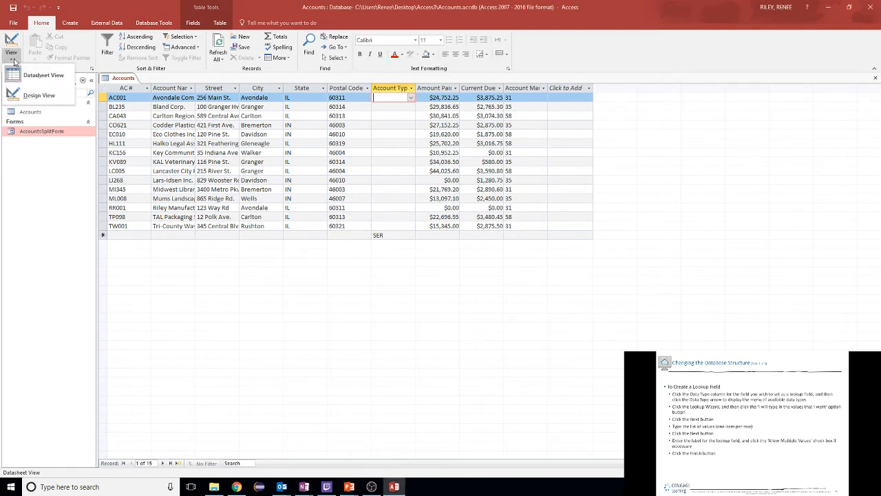
pyautogui.click(34, 92)
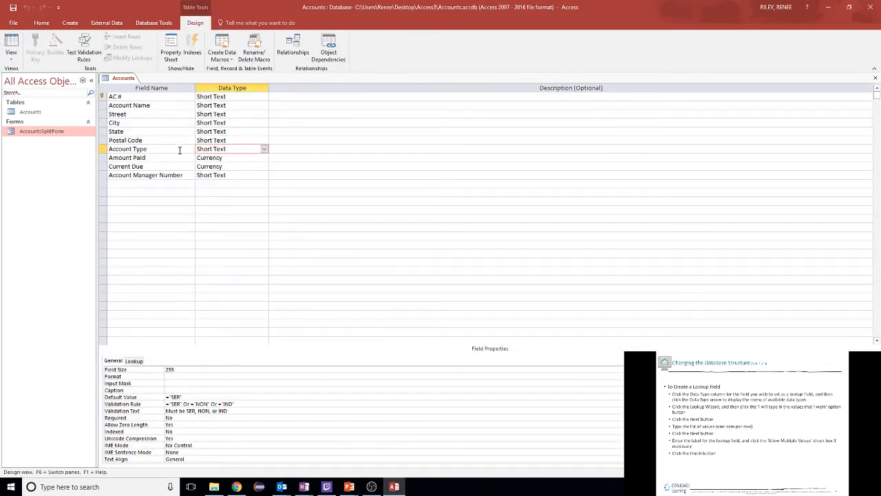
pyautogui.click(179, 149)
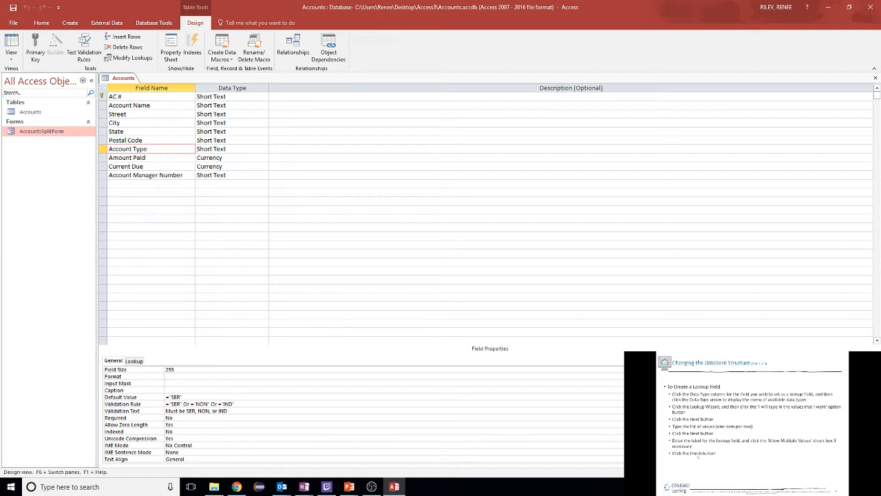
pyautogui.click(238, 144)
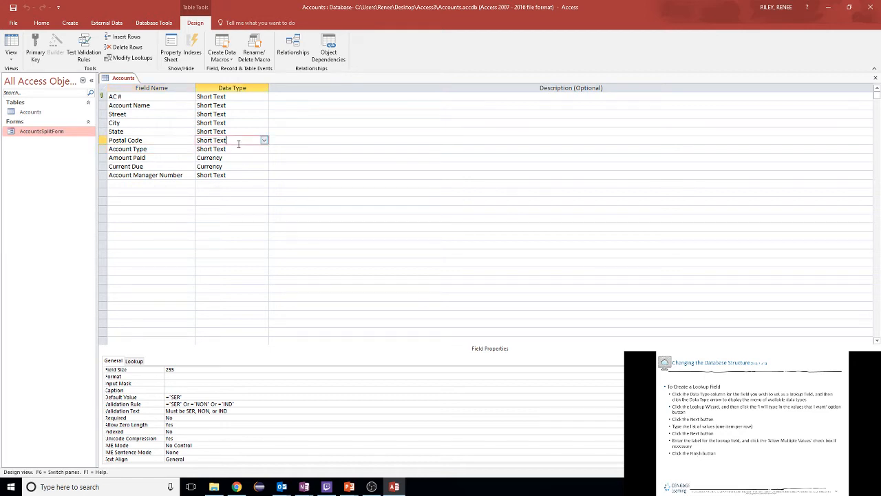
pyautogui.click(258, 151)
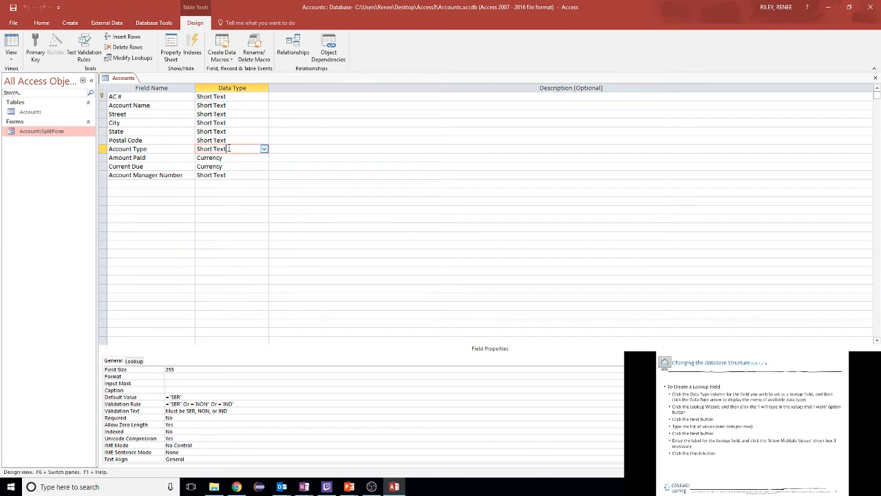
pyautogui.click(265, 150)
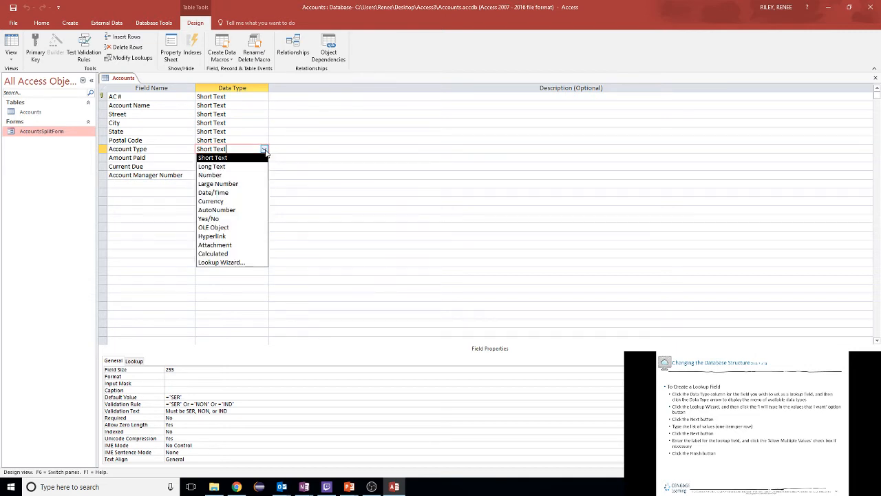
pyautogui.click(241, 262)
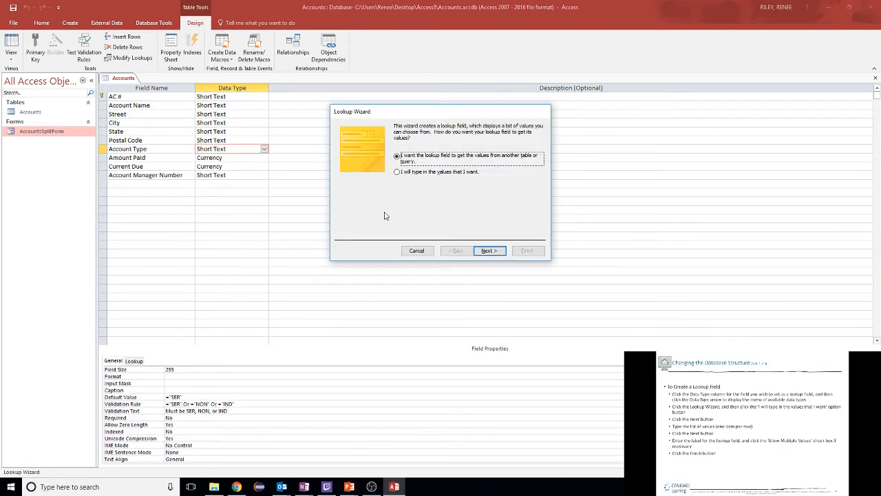
pyautogui.click(413, 171)
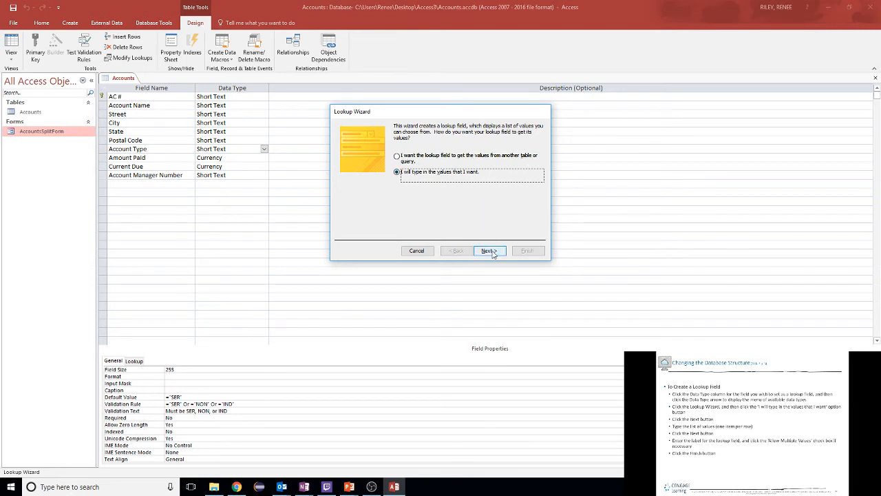
pyautogui.click(489, 250)
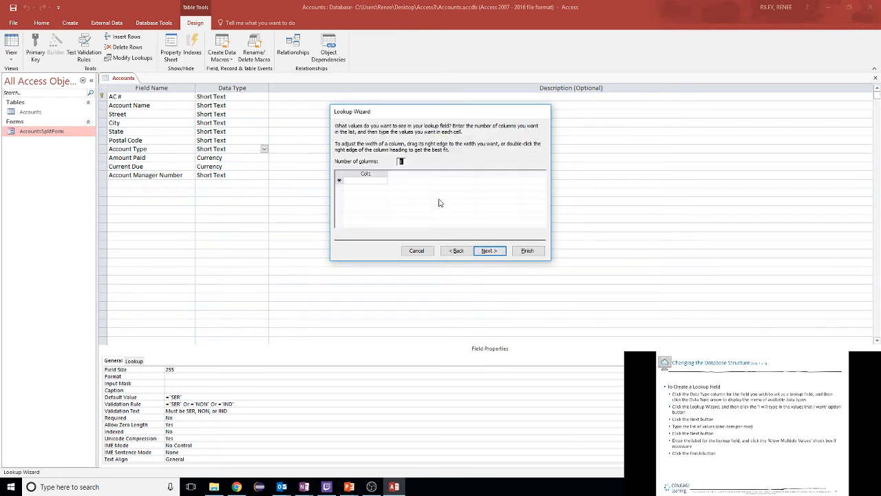
# Enter SER, NON and IND as the lookup values in the wizard's single column.
pyautogui.click(364, 180)
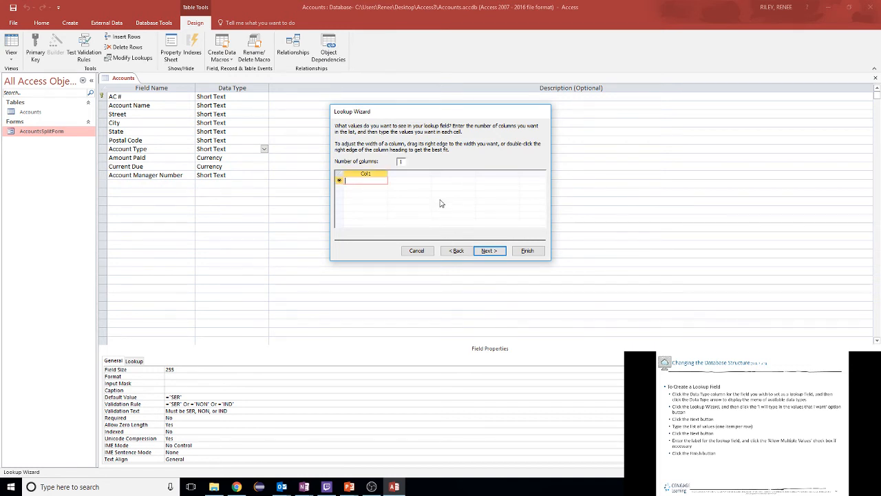
pyautogui.write('SER')
pyautogui.click(362, 188)
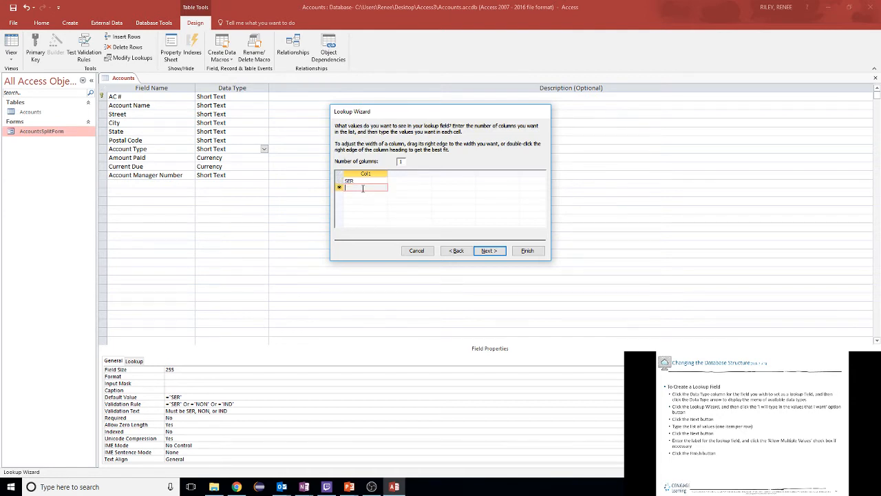
pyautogui.write('NON')
pyautogui.click(358, 194)
pyautogui.write('IND')
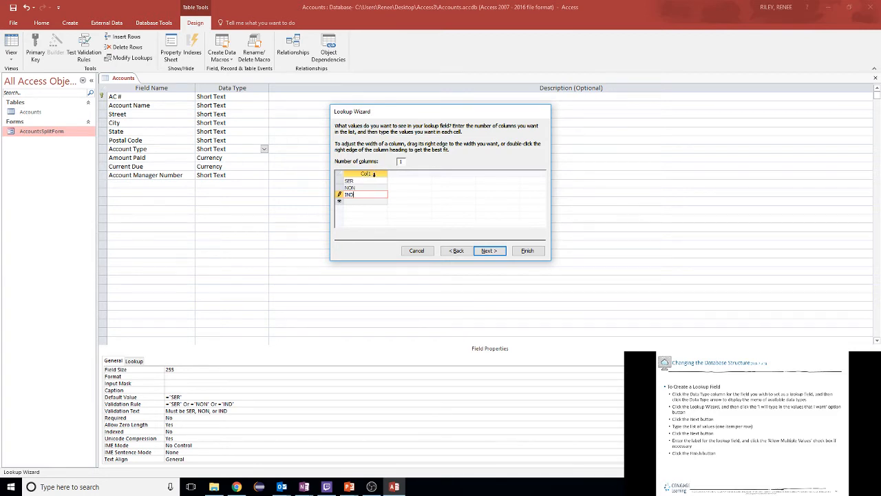
pyautogui.click(375, 177)
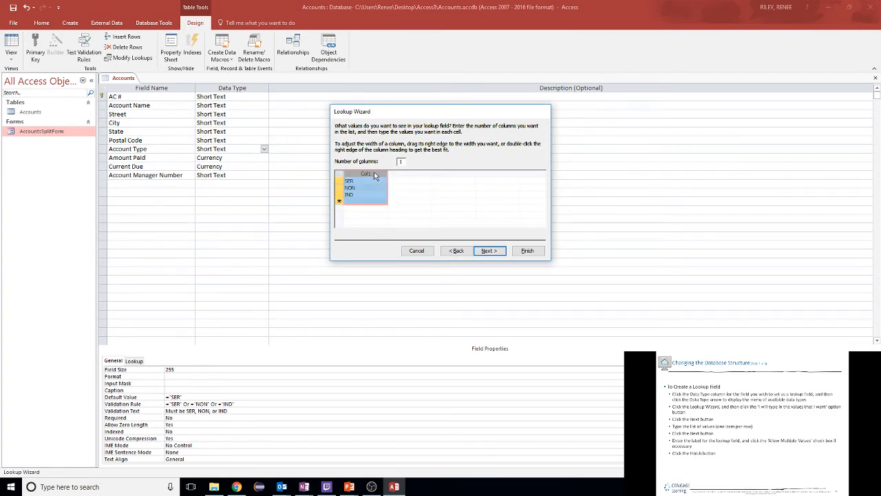
# Keep the label Account Type, limit entries to the list, and finish the Lookup Wizard.
pyautogui.click(490, 251)
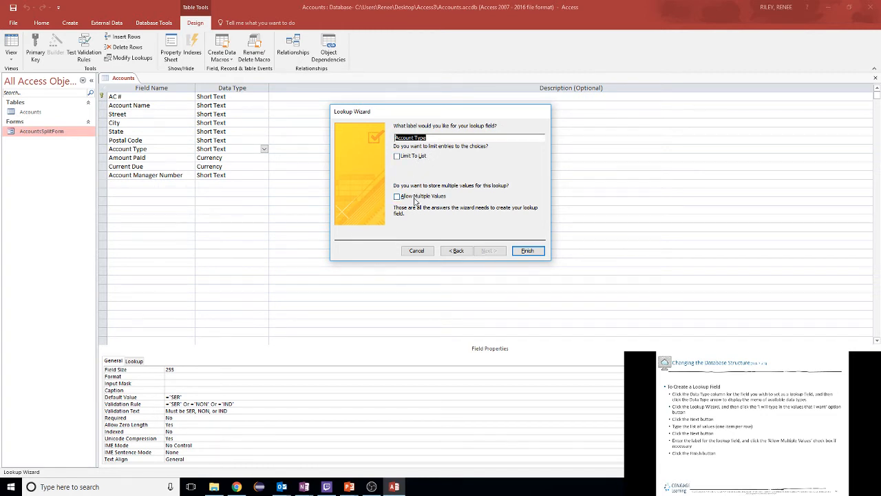
pyautogui.click(398, 157)
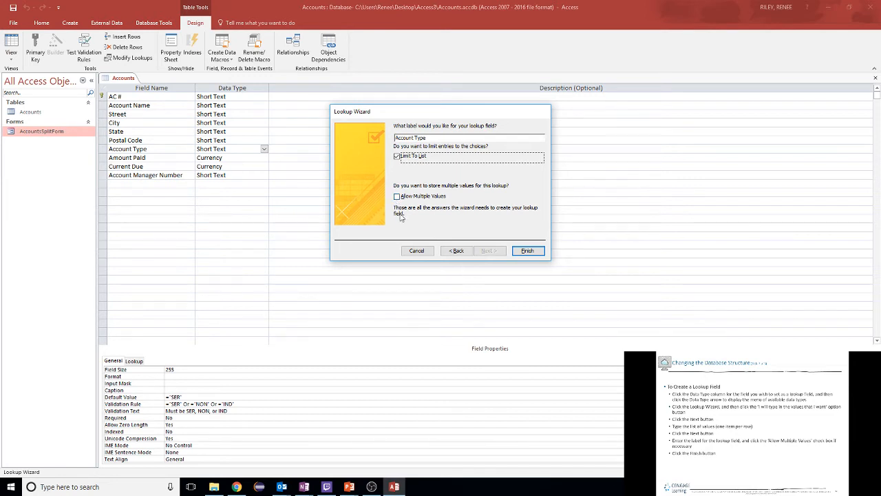
pyautogui.click(531, 252)
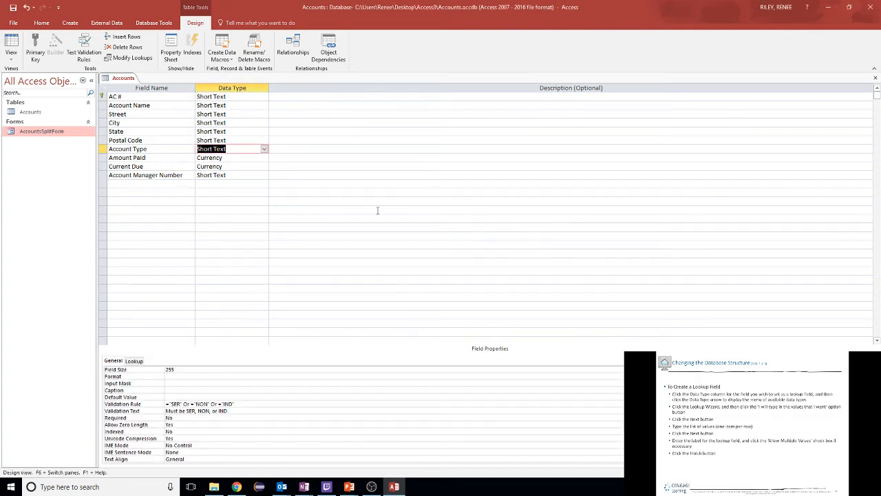
# Save the table, switch to Datasheet View, and inspect the Account Type choices for the first record.
pyautogui.click(12, 58)
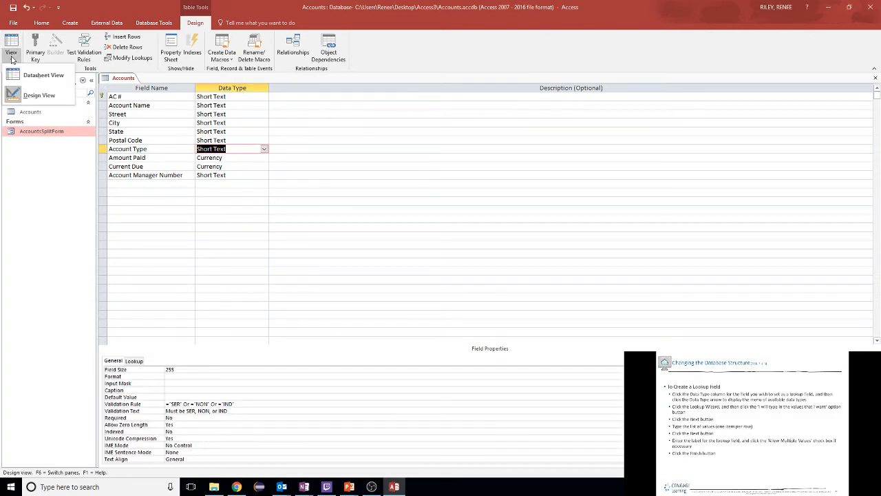
pyautogui.click(25, 76)
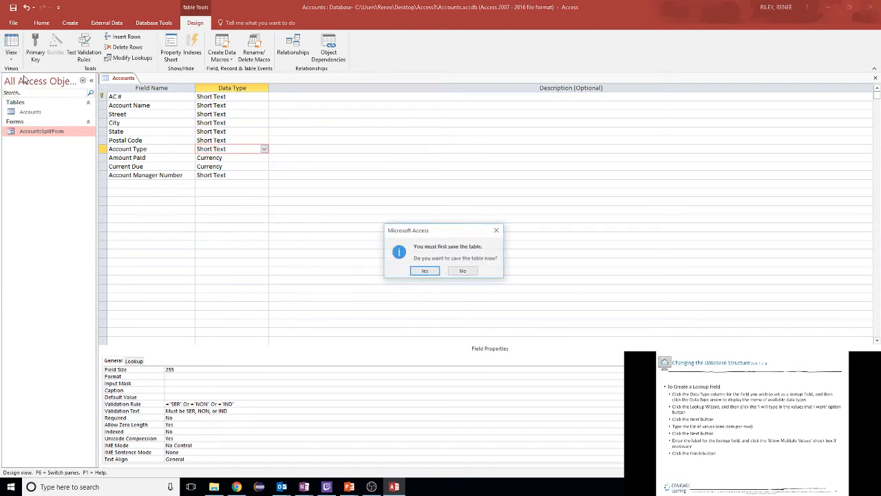
pyautogui.click(424, 271)
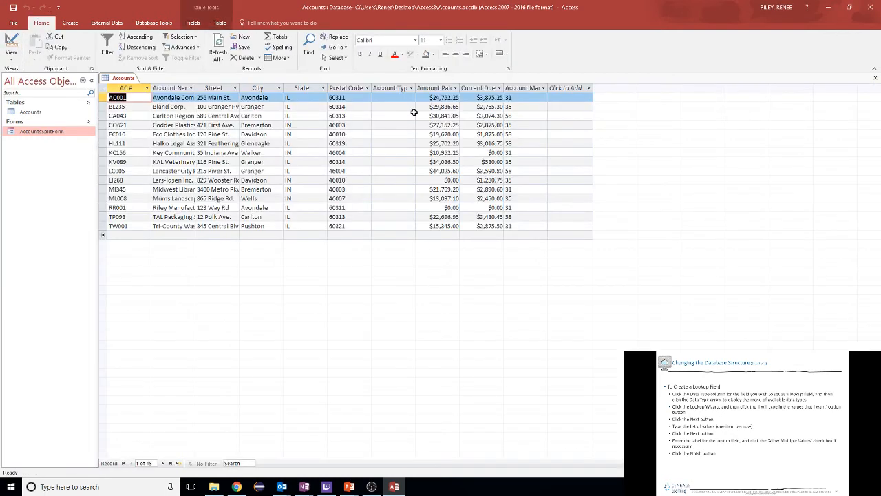
pyautogui.click(412, 97)
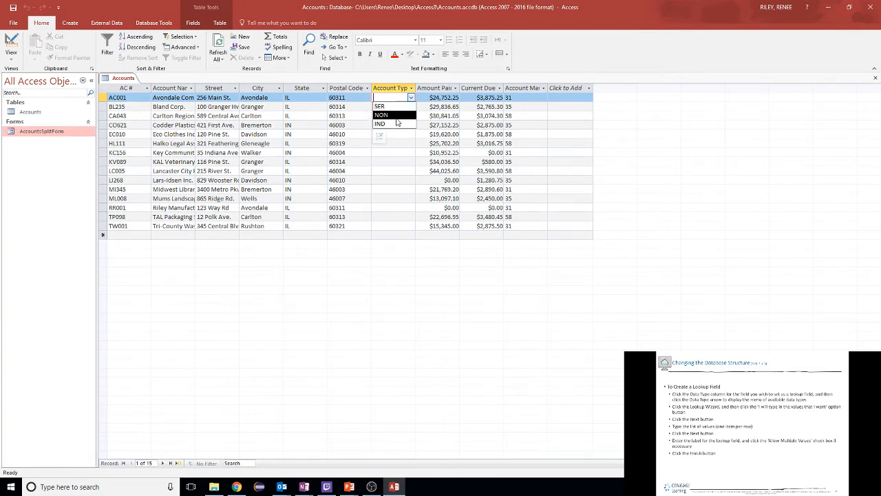
pyautogui.press('Up')
# Advance the PowerPoint slides to the one on adding a calculated field, and return to Access with the Accounts table in Design View.
pyautogui.click(745, 426)
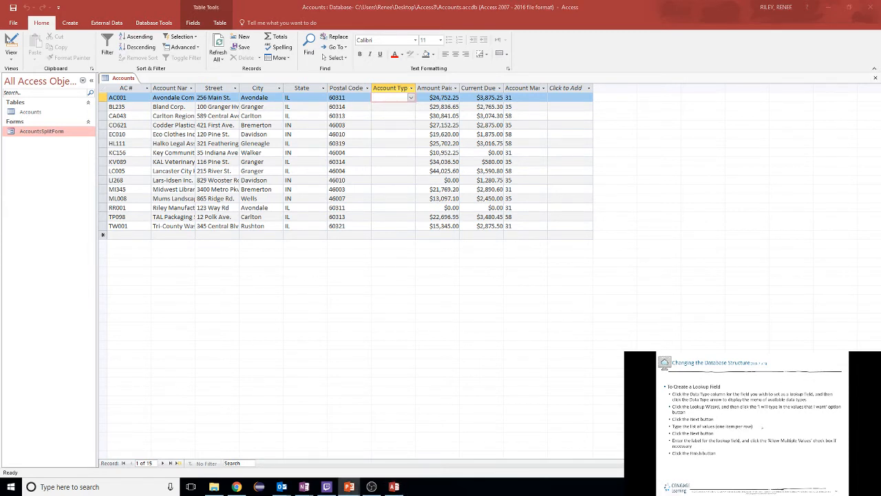
pyautogui.click(763, 426)
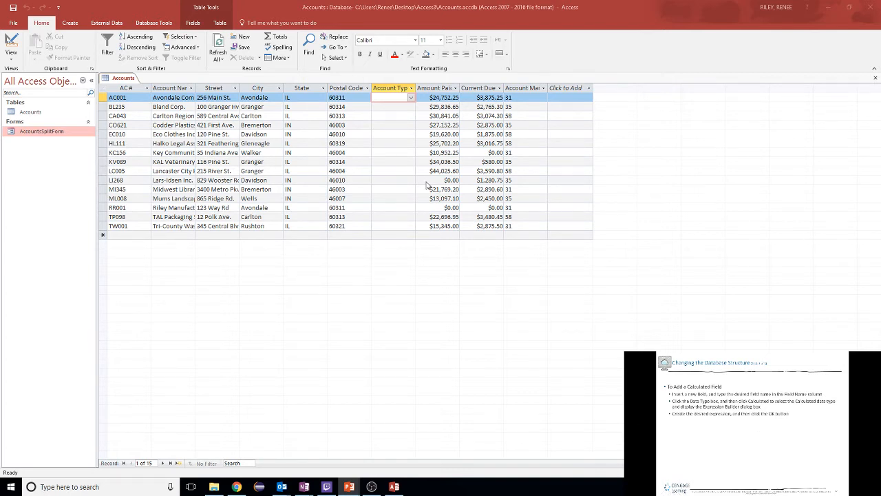
pyautogui.click(8, 60)
pyautogui.click(8, 60)
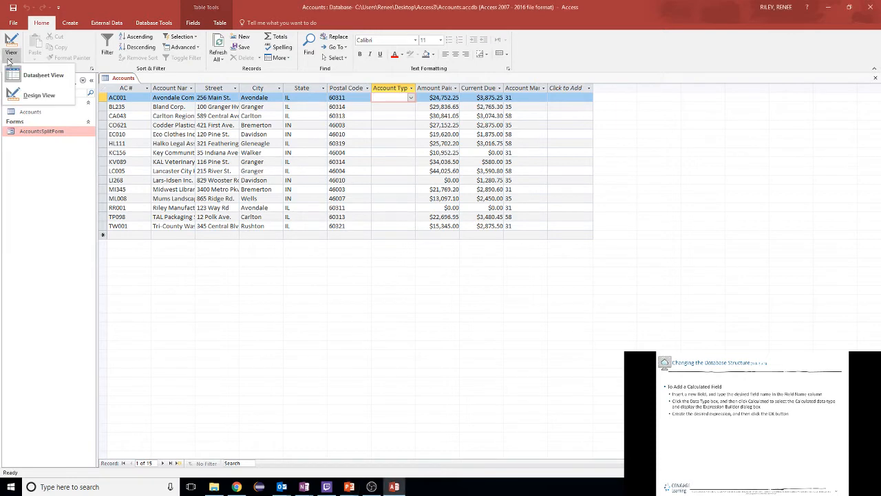
pyautogui.click(31, 94)
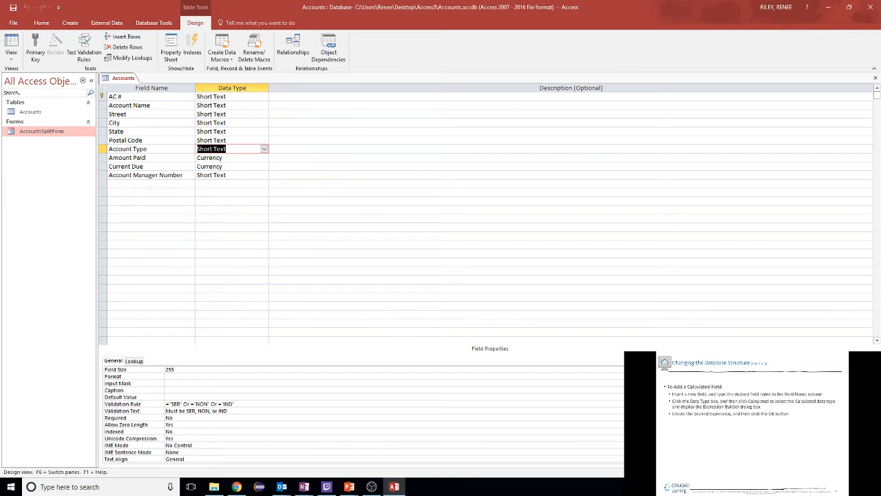
# Switch to PowerPoint and review the Validation Rules slides on required fields, ranges, default values and formats.
pyautogui.hotkey('alt', 'Tab')
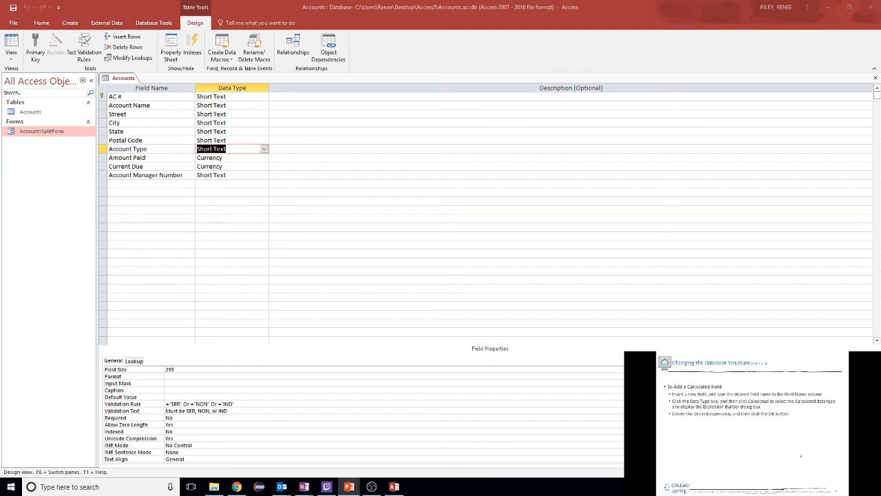
pyautogui.click(800, 456)
pyautogui.click(792, 456)
pyautogui.click(788, 456)
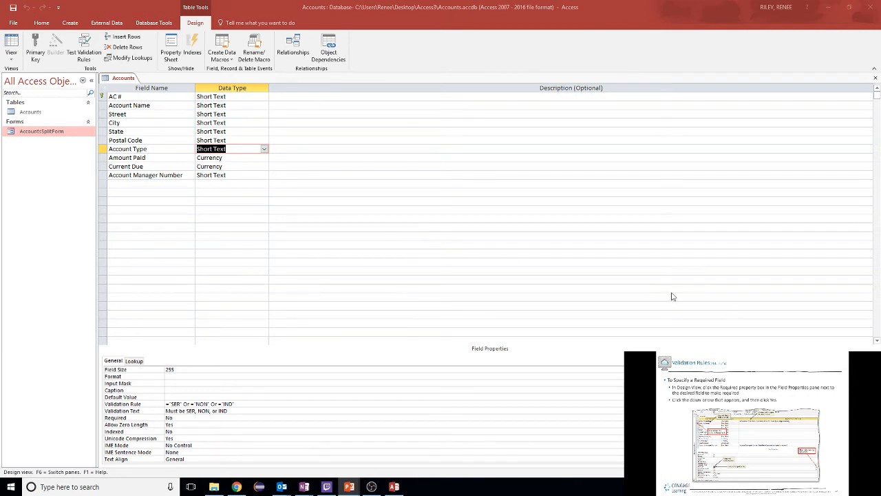
pyautogui.click(755, 455)
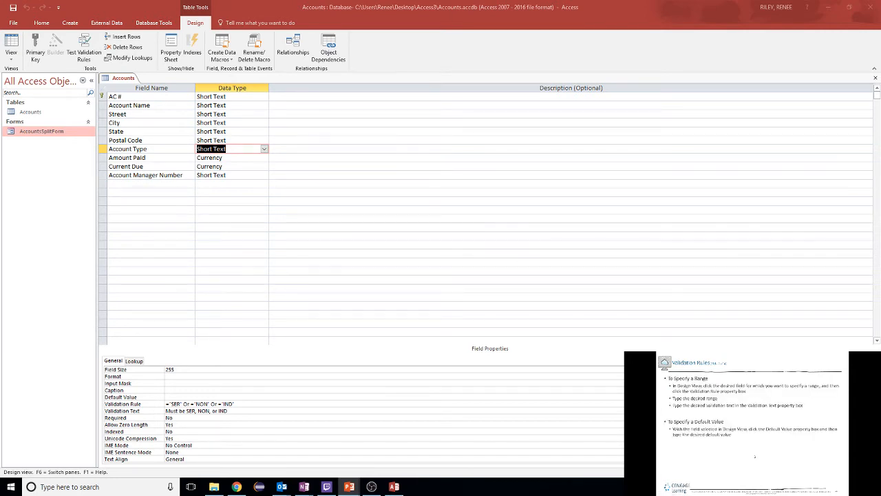
pyautogui.click(755, 456)
pyautogui.click(755, 455)
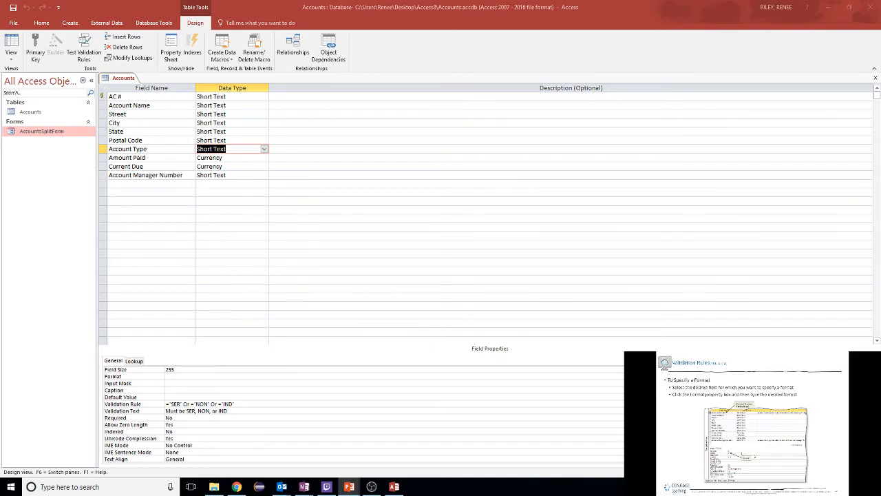
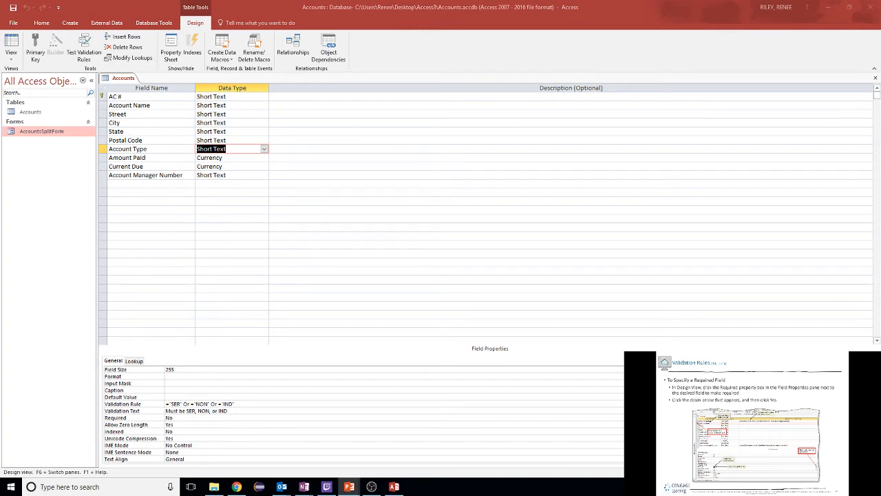
# Insert a new row above Account Manager Number in the Accounts table design and name the field Total Amount.
pyautogui.click(103, 176)
pyautogui.rightClick(104, 176)
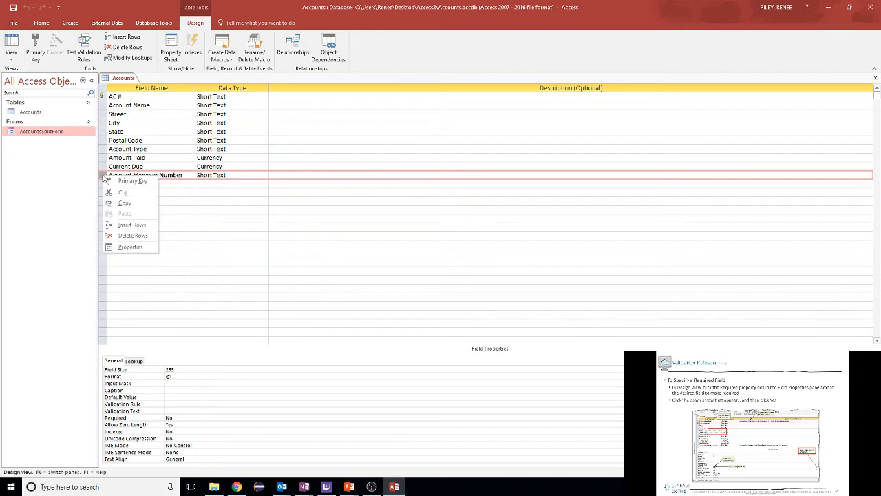
pyautogui.click(116, 226)
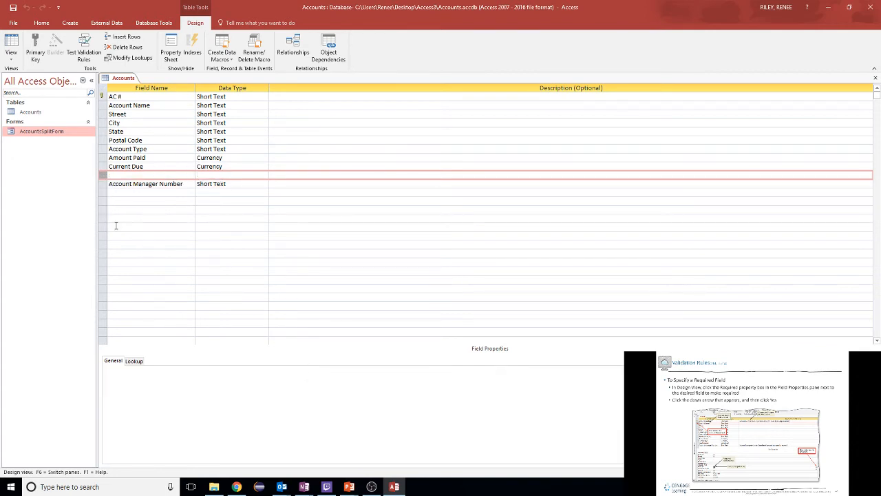
pyautogui.click(129, 175)
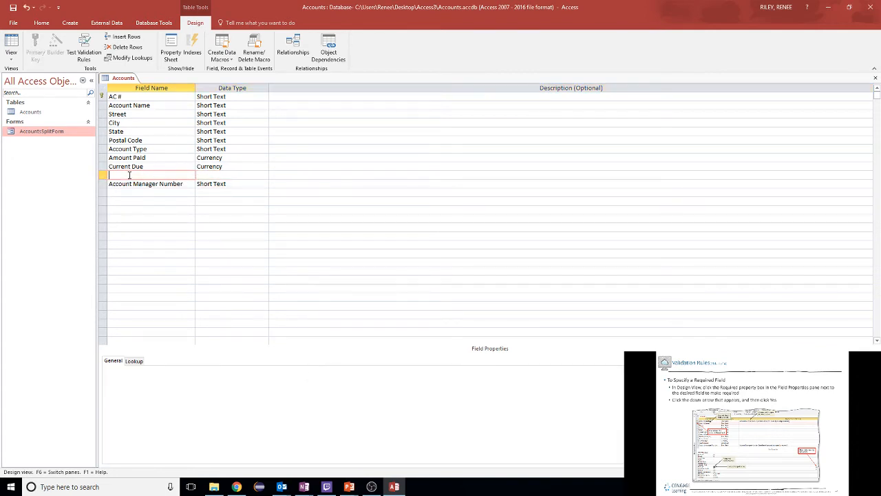
pyautogui.write('Total Amount')
pyautogui.press('Tab')
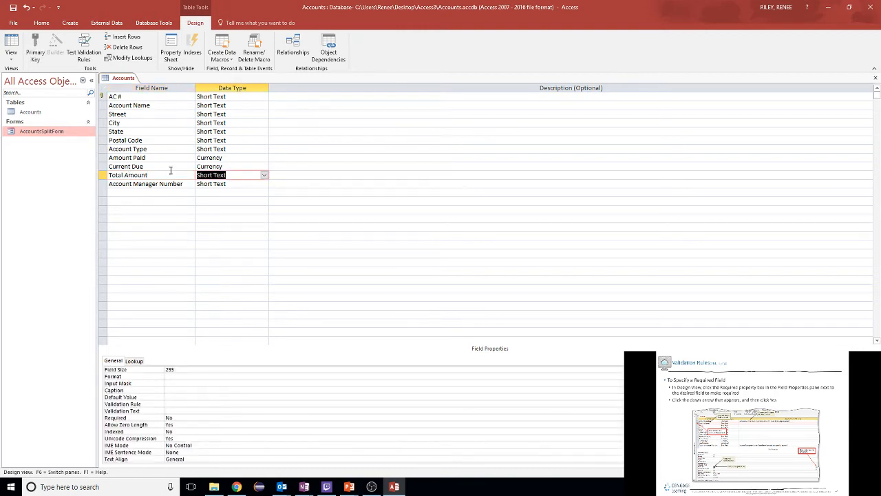
# Make Total Amount a Calculated field with the expression [Amount Paid] + [Current Due].
pyautogui.click(264, 176)
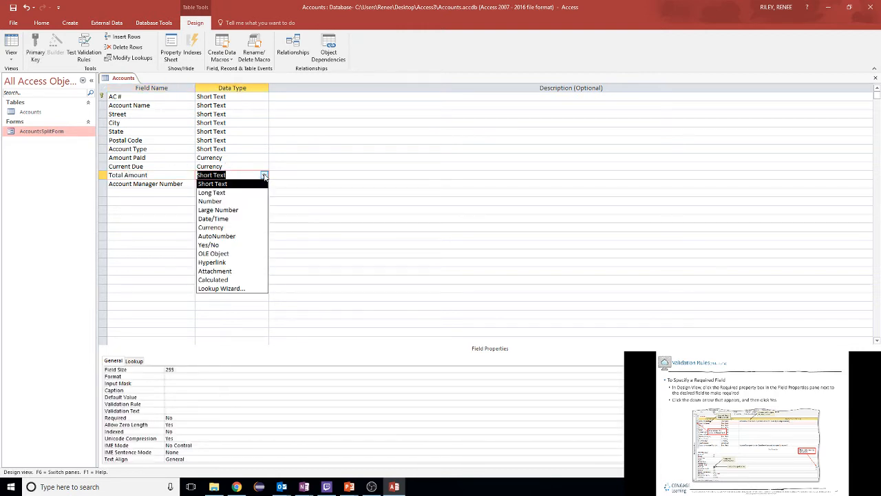
pyautogui.click(227, 280)
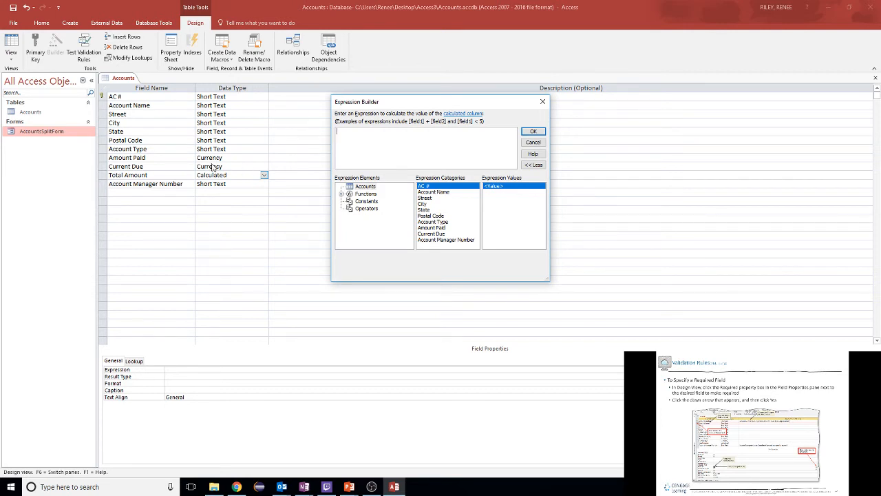
pyautogui.doubleClick(431, 227)
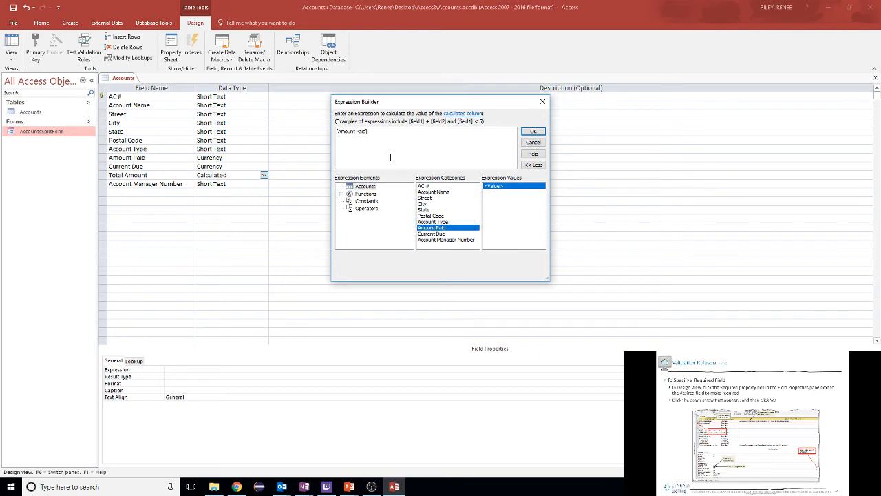
pyautogui.write('+')
pyautogui.doubleClick(434, 234)
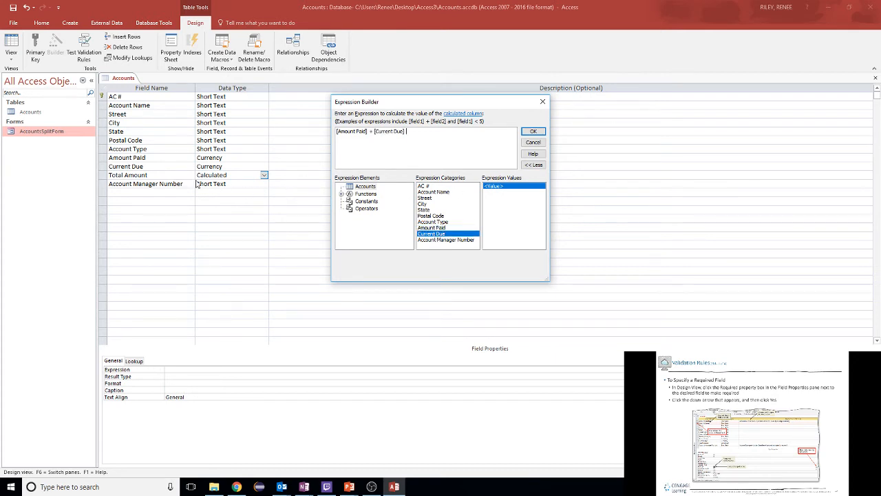
pyautogui.click(534, 132)
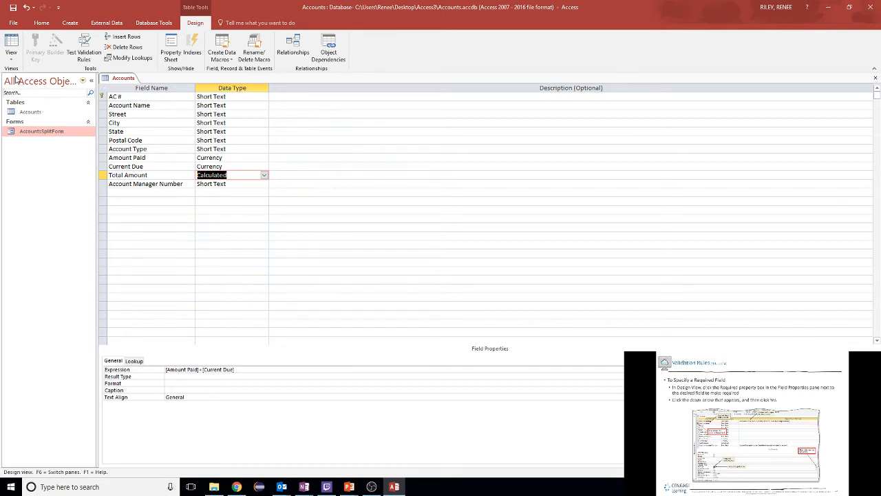
# Save the Accounts table and display it in Datasheet View.
pyautogui.click(9, 57)
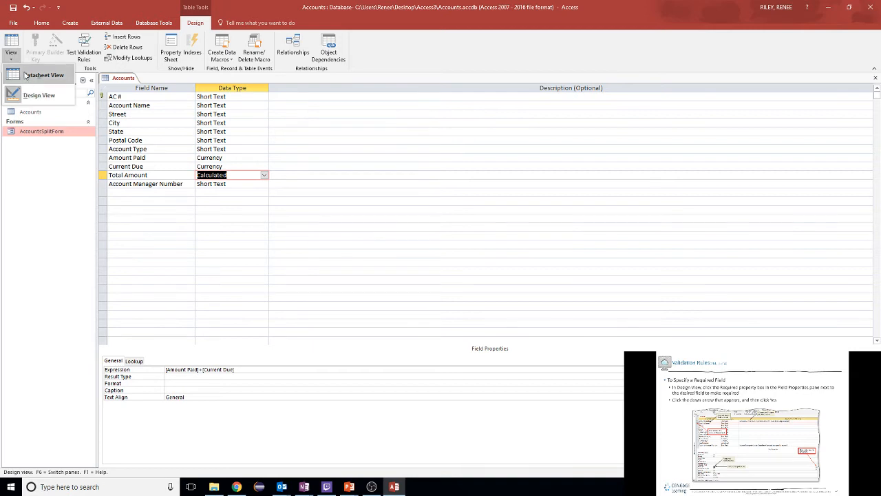
pyautogui.click(25, 76)
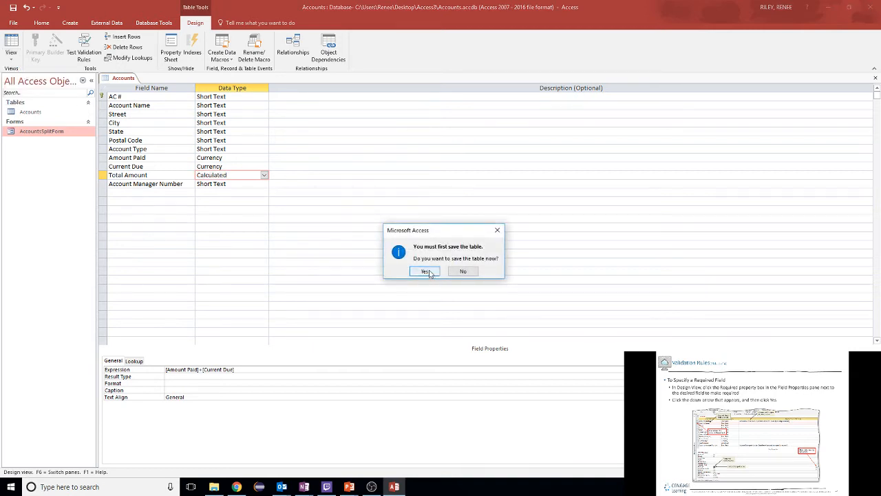
pyautogui.click(426, 270)
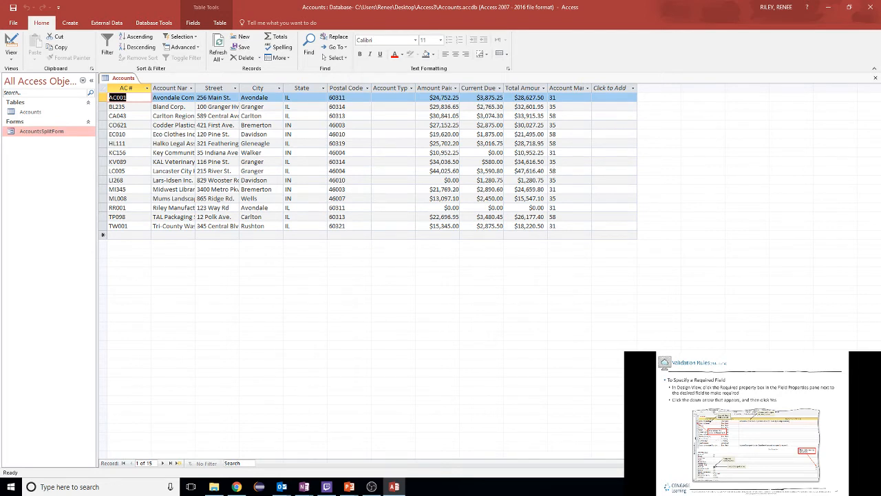
# Switch to PowerPoint and go to the Mass Changes slide on using an update query.
pyautogui.press('Delete')
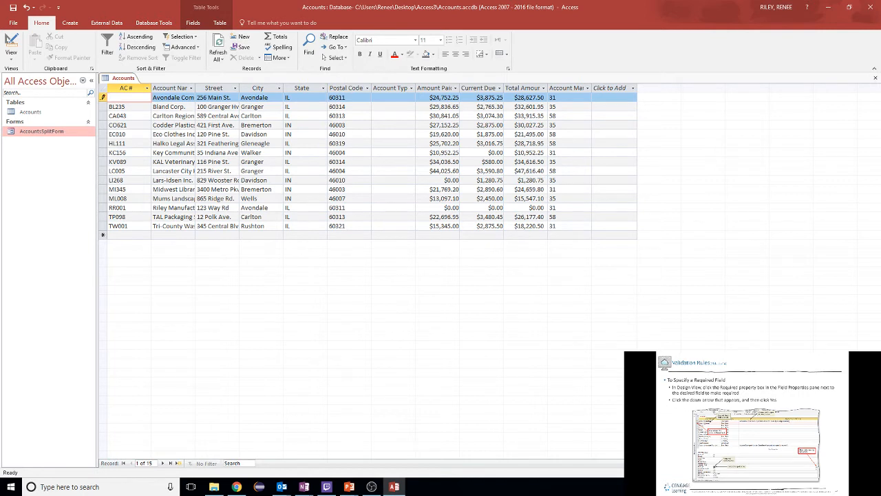
pyautogui.click(722, 433)
pyautogui.press('Left')
pyautogui.press('Left')
pyautogui.press('Left')
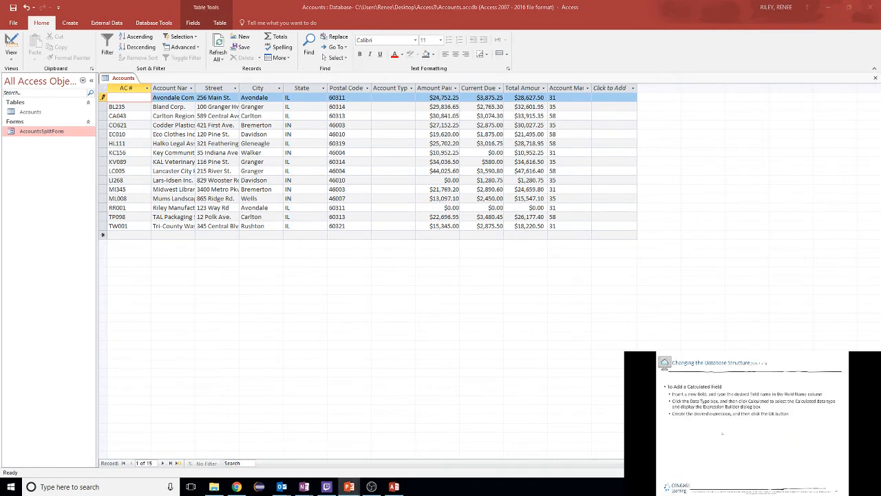
pyautogui.press('Right')
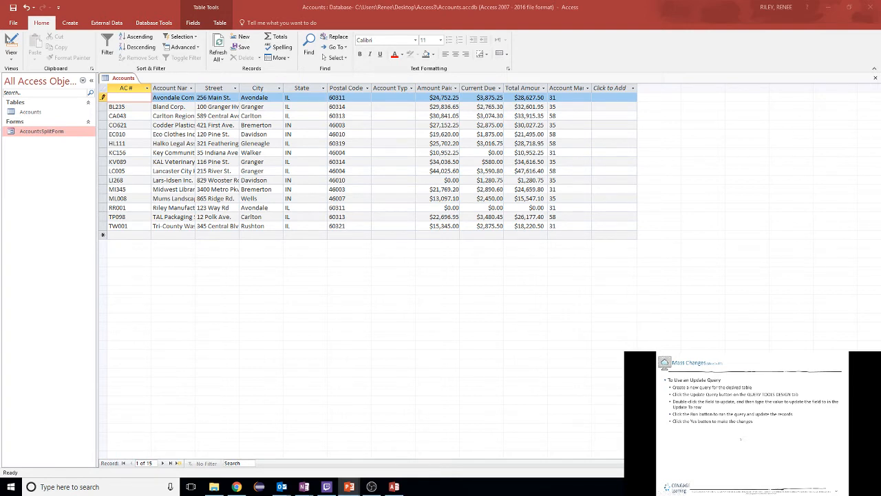
# Switch to Access, create a query in Design View based on the Accounts table, and make it an update query.
pyautogui.click(64, 25)
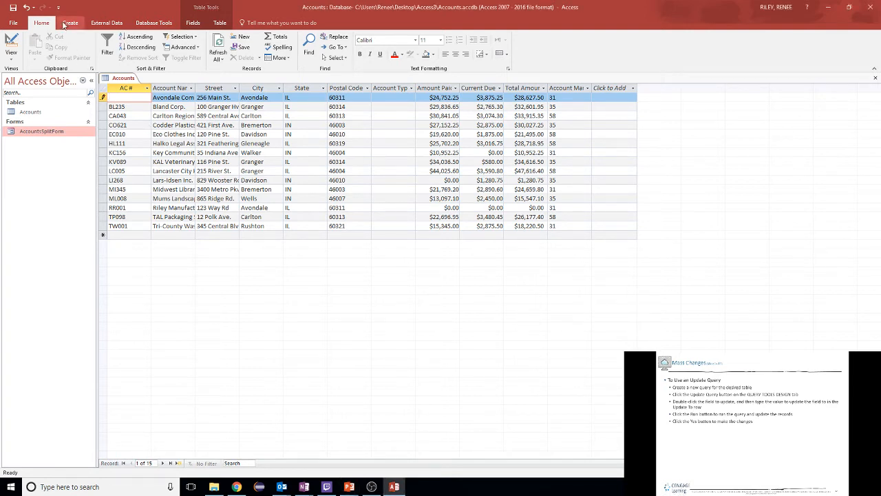
pyautogui.click(66, 24)
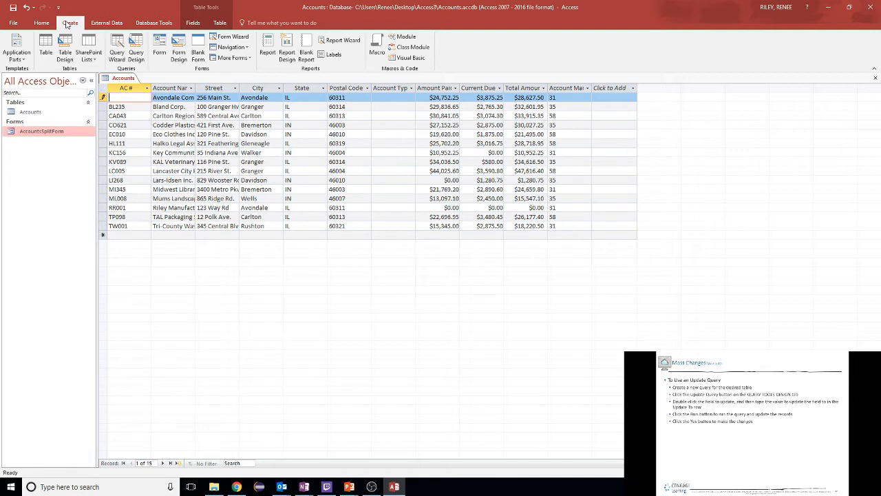
pyautogui.click(136, 49)
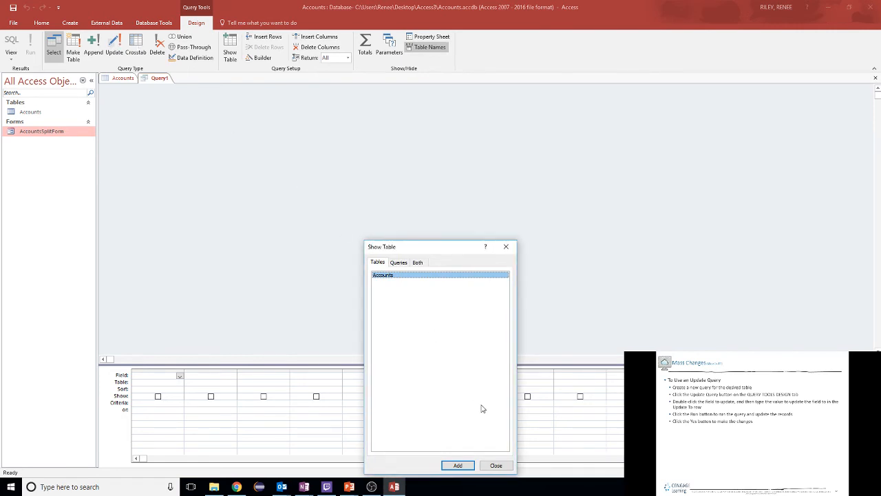
pyautogui.click(458, 466)
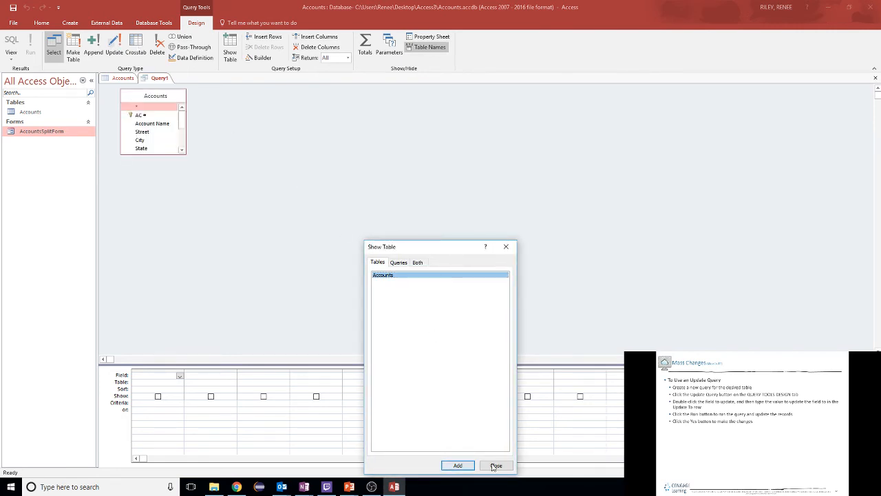
pyautogui.click(495, 467)
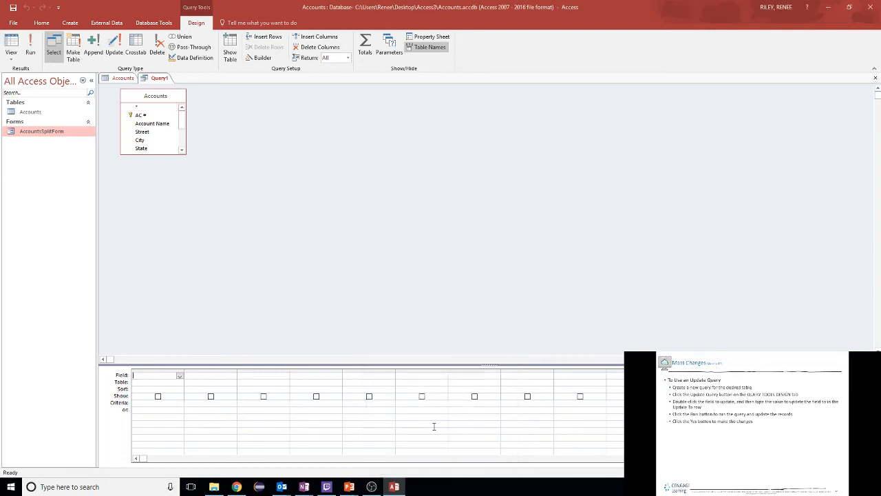
pyautogui.click(122, 49)
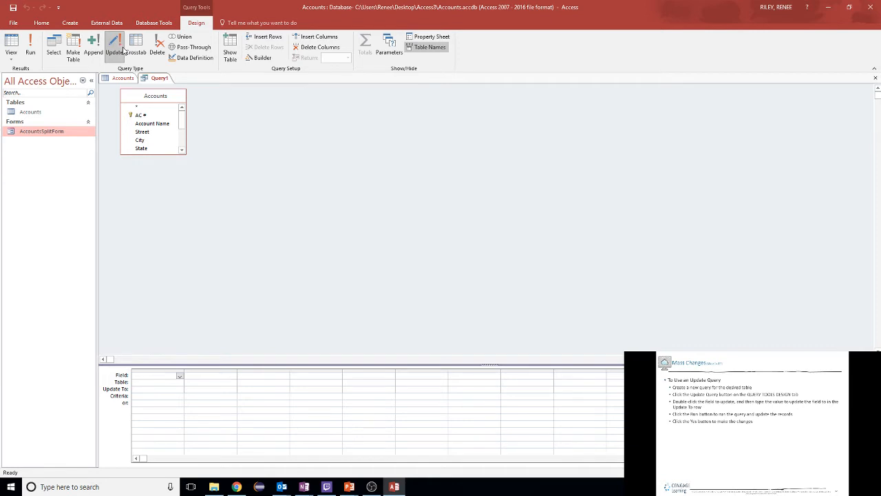
# Set the query to update the Account Type field to SER without criteria, and run it on the records.
pyautogui.click(180, 376)
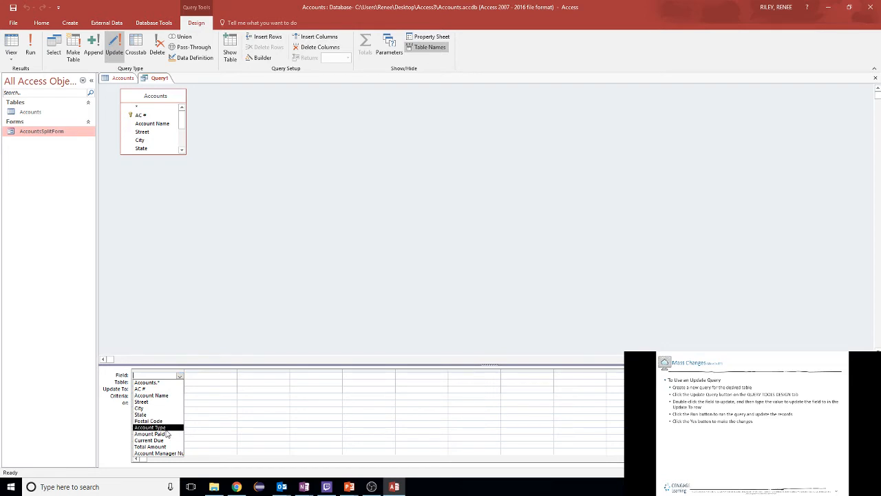
pyautogui.click(165, 429)
pyautogui.click(160, 390)
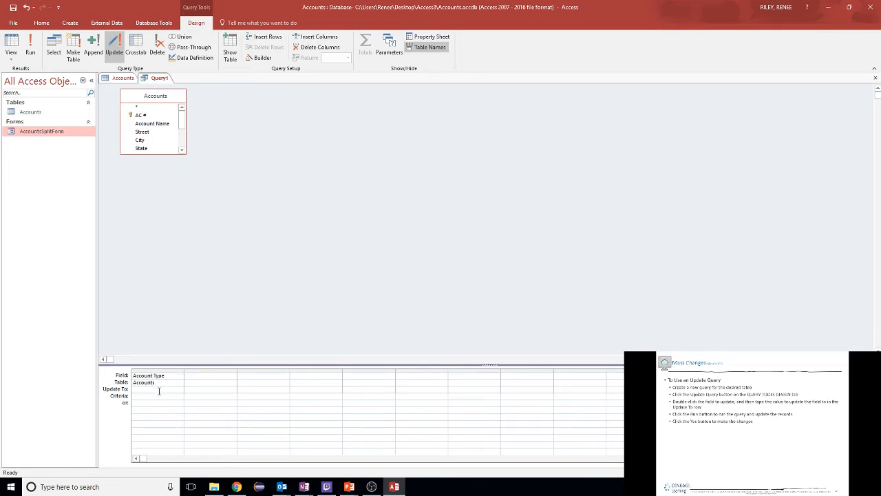
pyautogui.click(725, 458)
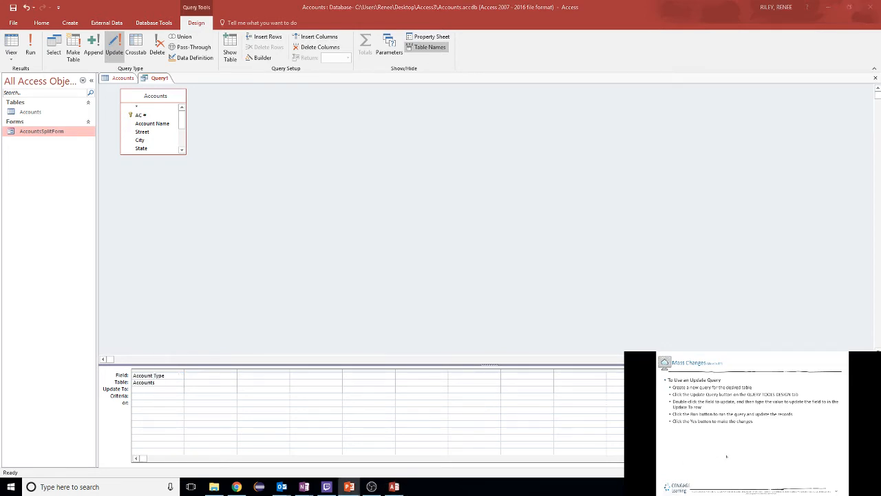
pyautogui.click(168, 390)
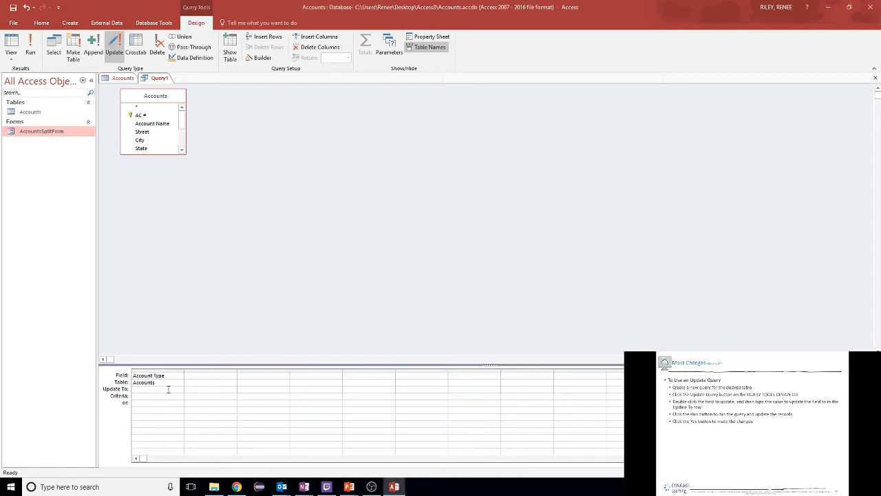
pyautogui.write('SER')
pyautogui.click(156, 395)
pyautogui.click(30, 48)
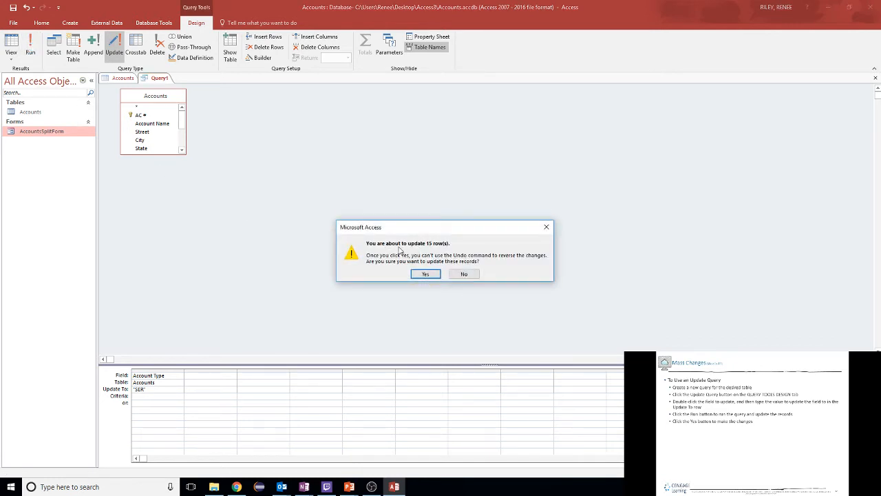
pyautogui.click(430, 274)
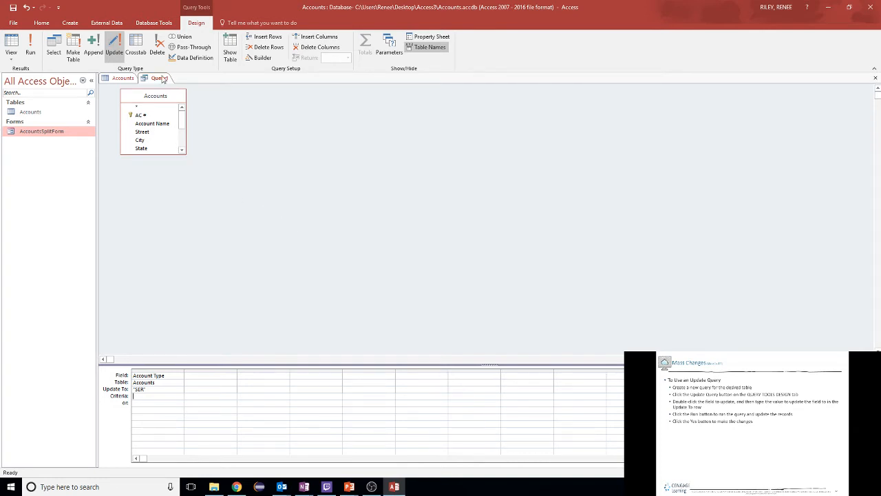
# Save the update query as UpdateAccountType.
pyautogui.rightClick(163, 82)
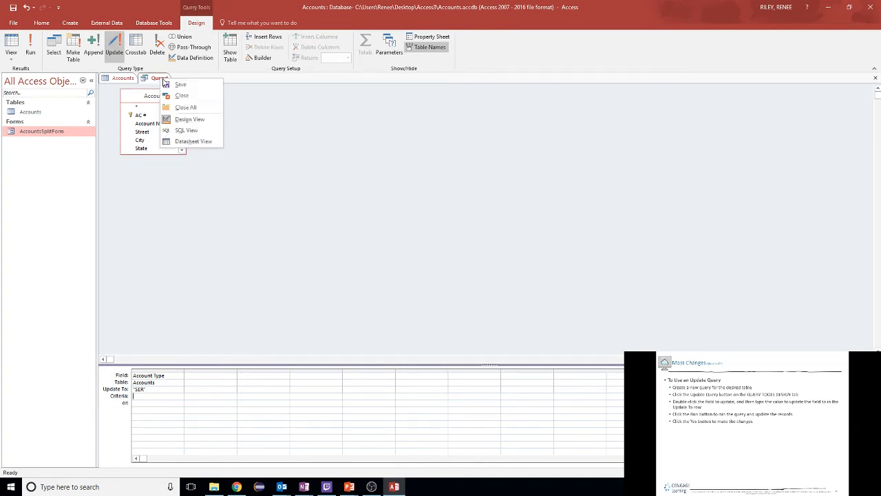
pyautogui.click(166, 84)
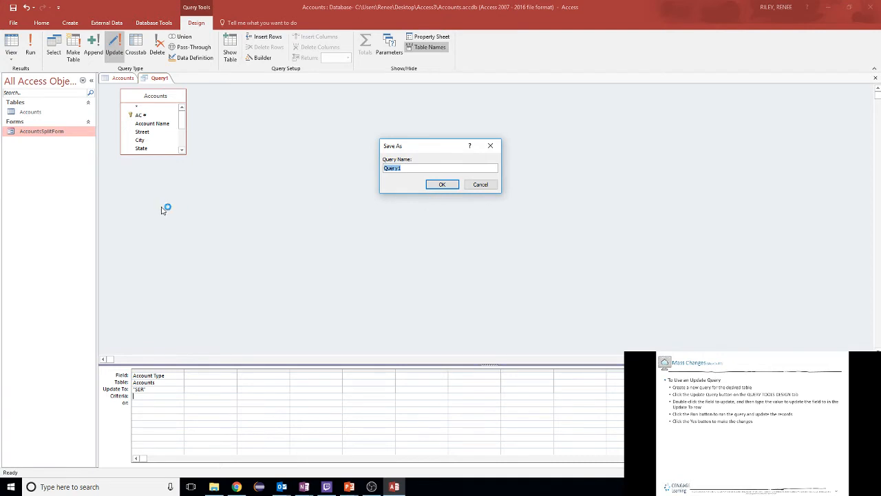
pyautogui.write('UpdateAccountType')
pyautogui.click(442, 185)
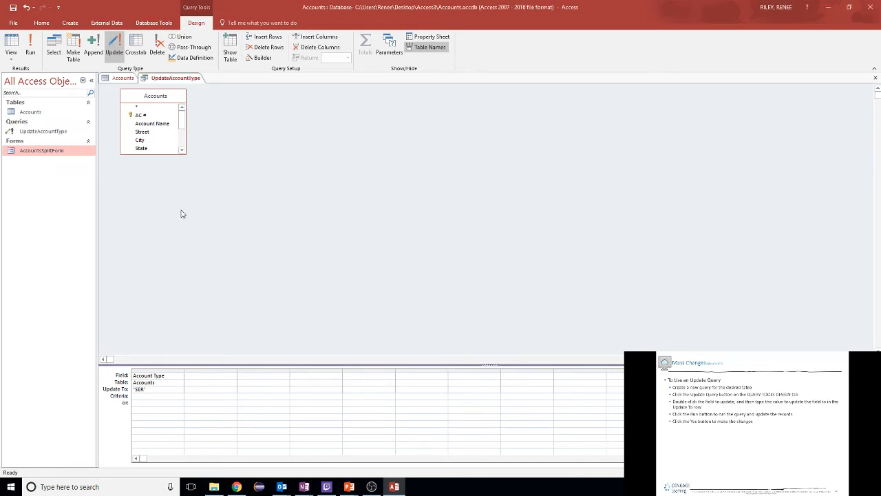
# Close the UpdateAccountType query and dismiss the write conflict on the first Accounts record without saving its pending edit.
pyautogui.rightClick(183, 78)
pyautogui.click(195, 94)
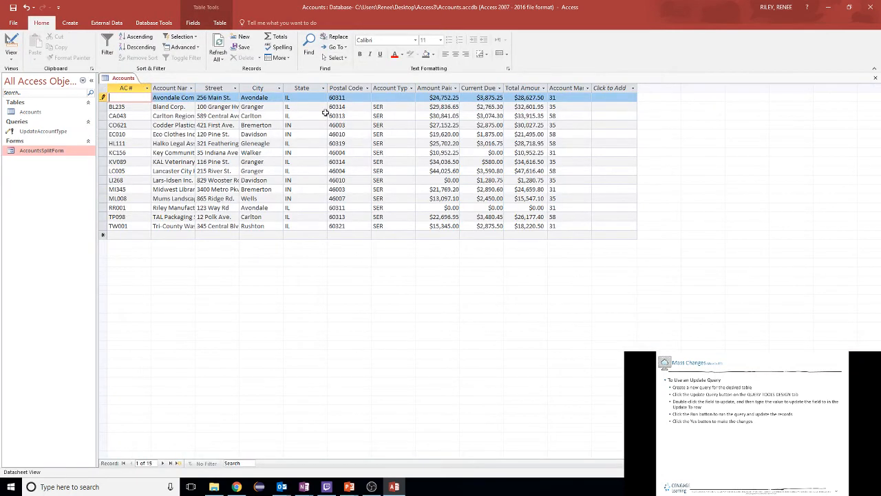
pyautogui.click(389, 106)
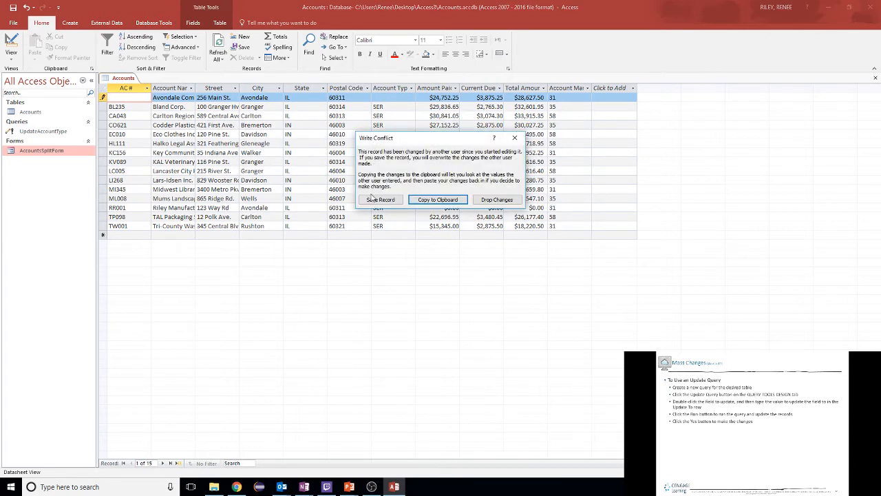
pyautogui.click(513, 140)
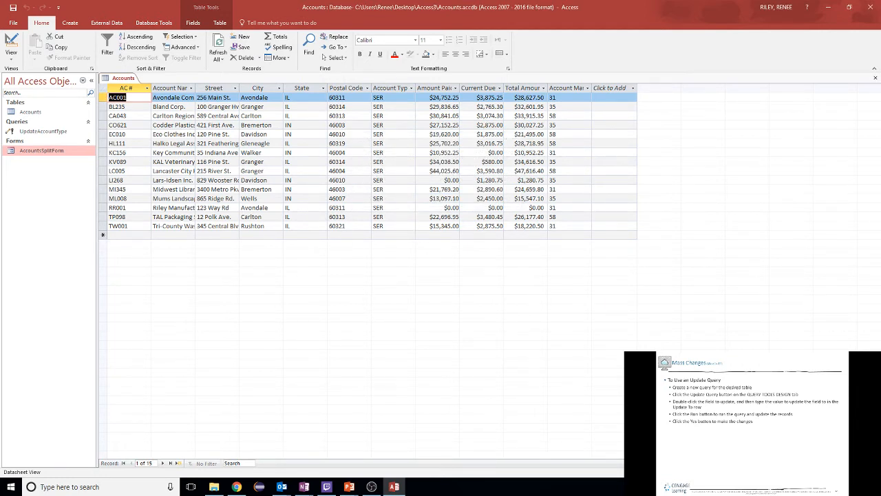
# Advance PowerPoint to the delete query slide, and in Access create a delete query in Design View based on the Accounts table.
pyautogui.click(780, 474)
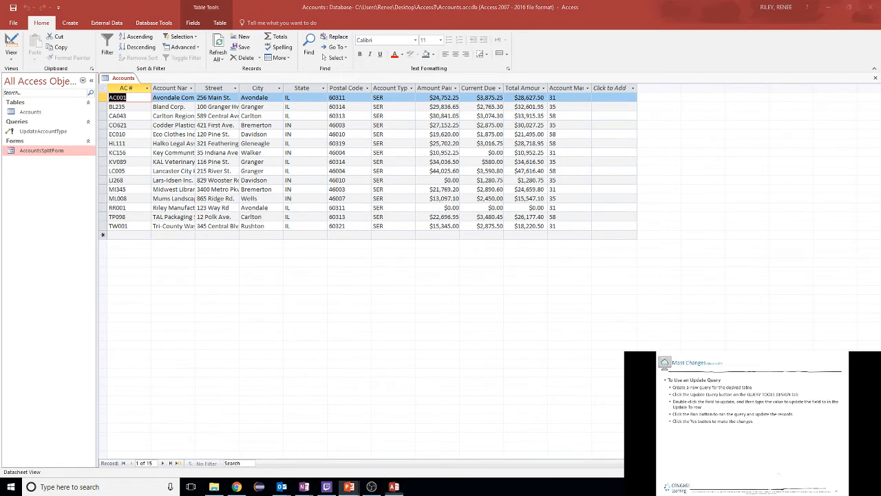
pyautogui.click(719, 439)
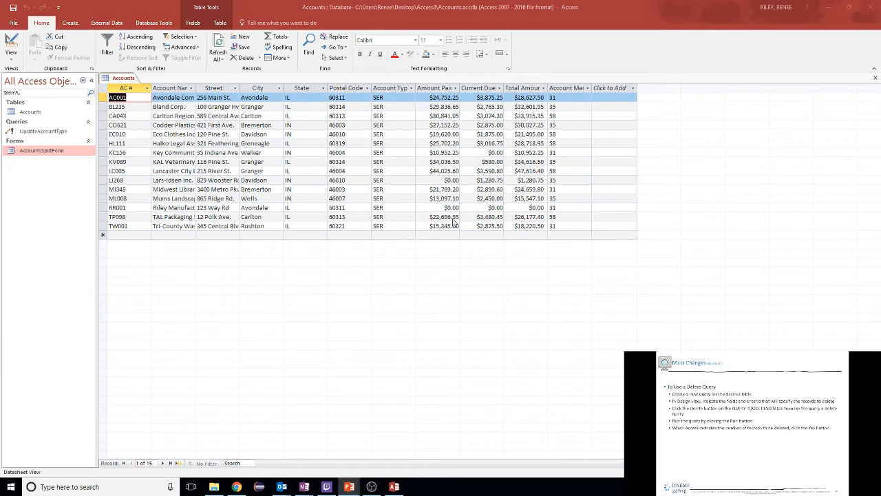
pyautogui.click(70, 22)
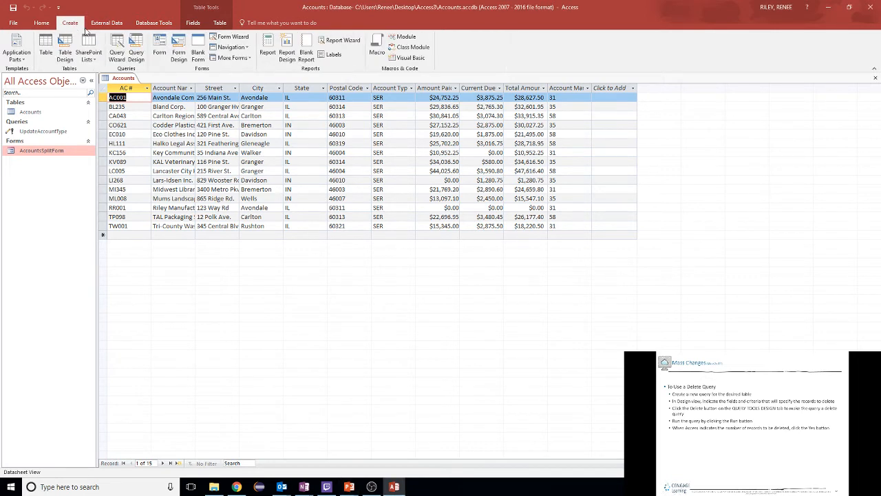
pyautogui.click(134, 45)
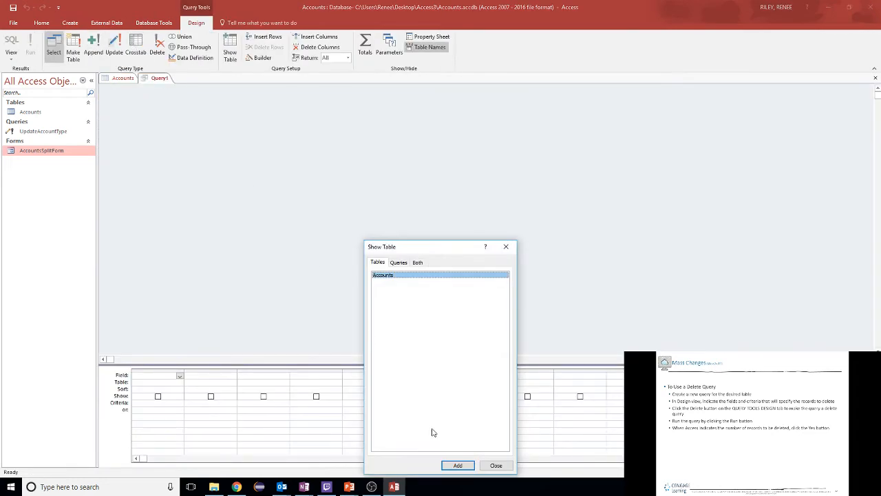
pyautogui.click(458, 466)
pyautogui.click(495, 465)
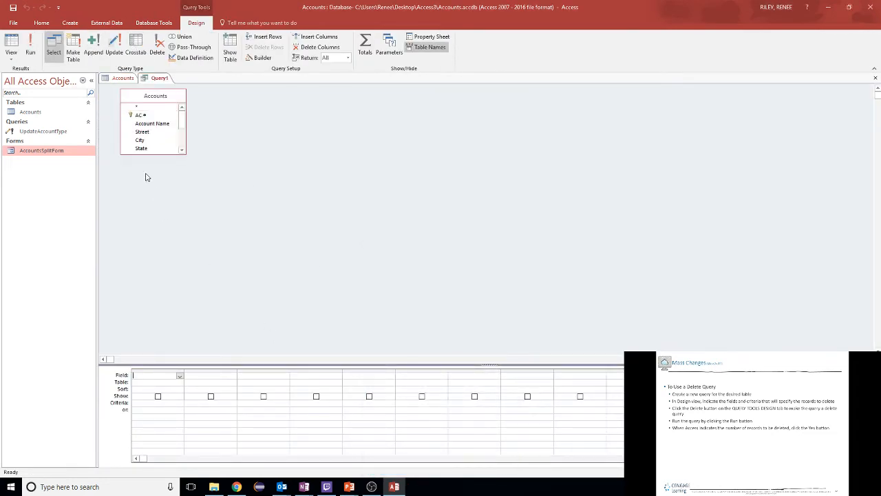
pyautogui.click(159, 47)
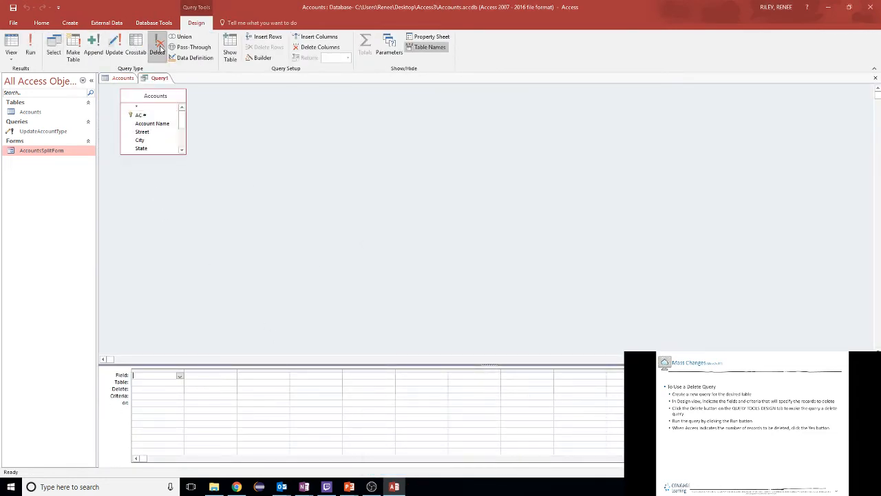
# Add the City field to the delete query, check the cities in the Accounts table, and set the criteria to ="Wells".
pyautogui.click(179, 377)
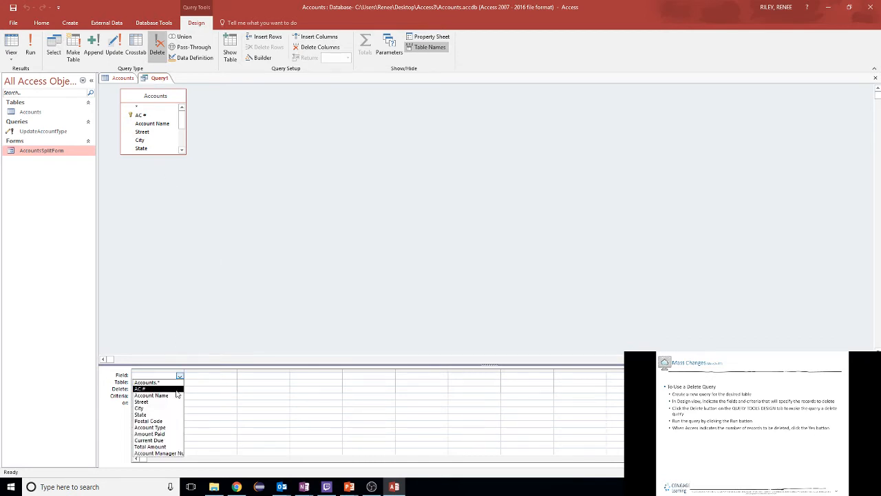
pyautogui.click(175, 390)
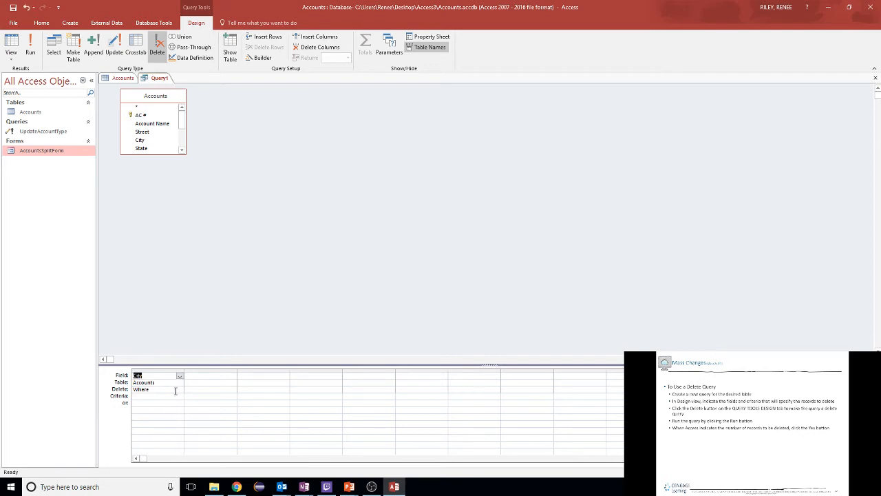
pyautogui.write('City')
pyautogui.click(153, 396)
pyautogui.click(121, 79)
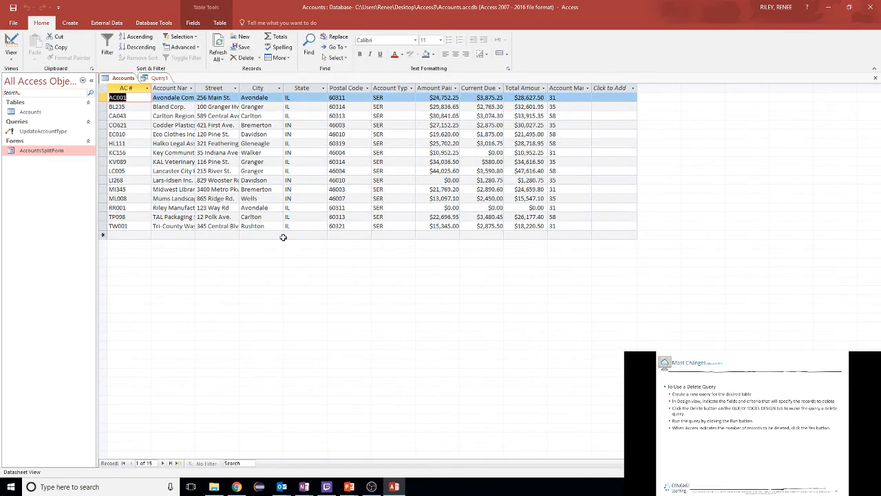
pyautogui.click(262, 191)
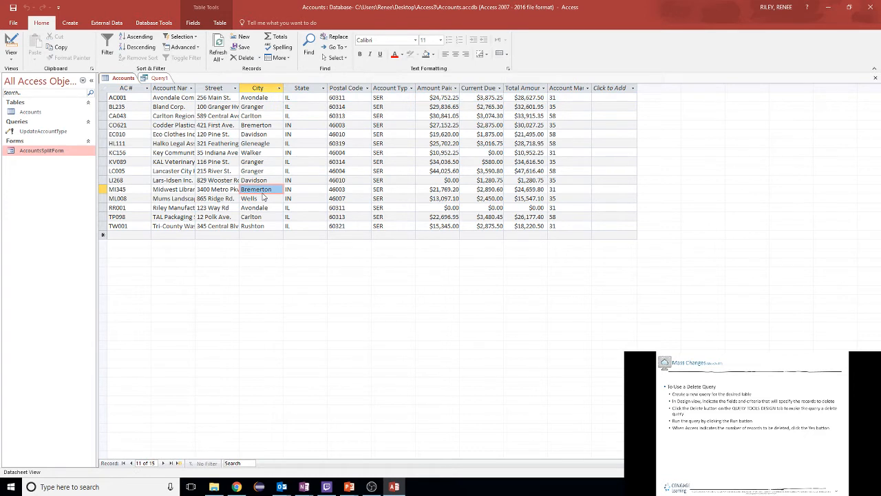
pyautogui.click(157, 78)
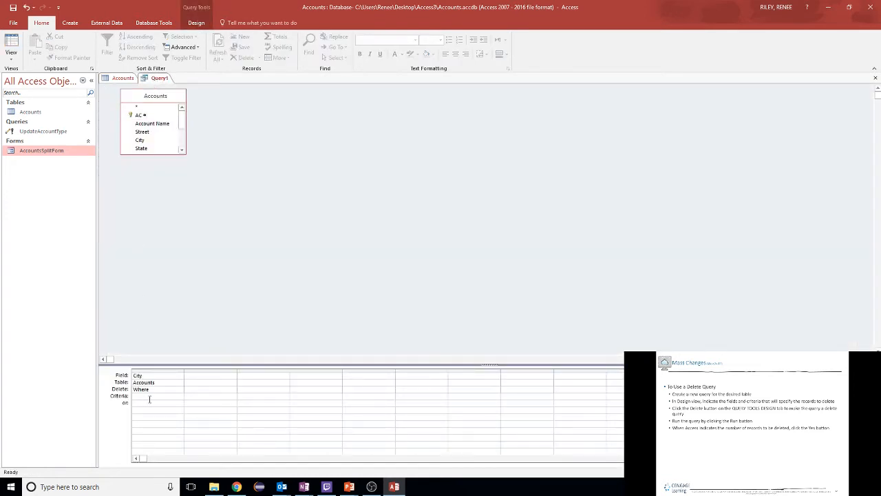
pyautogui.write('= Wells')
pyautogui.click(155, 405)
# Run the delete query and accept deleting the matching record from the Accounts table.
pyautogui.click(76, 24)
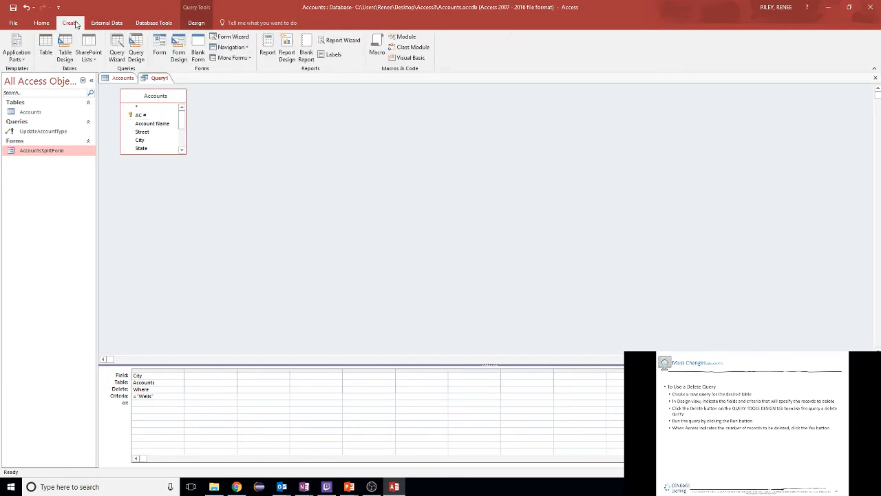
pyautogui.click(170, 106)
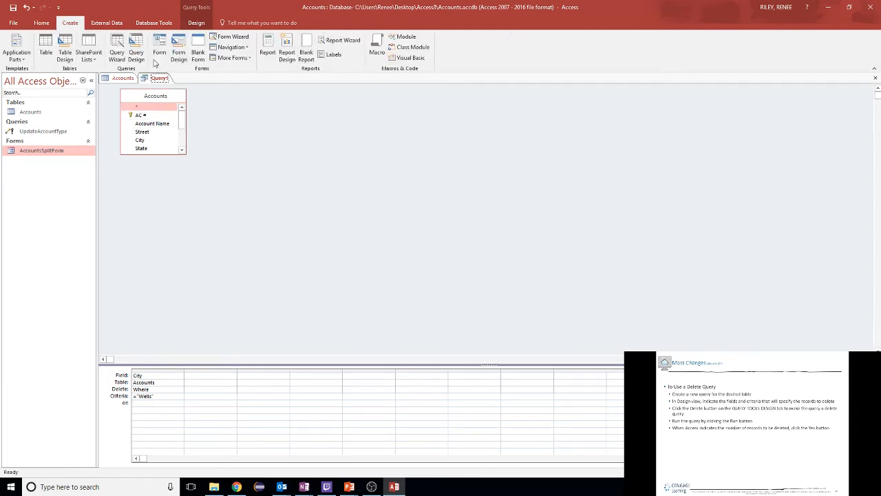
pyautogui.click(204, 13)
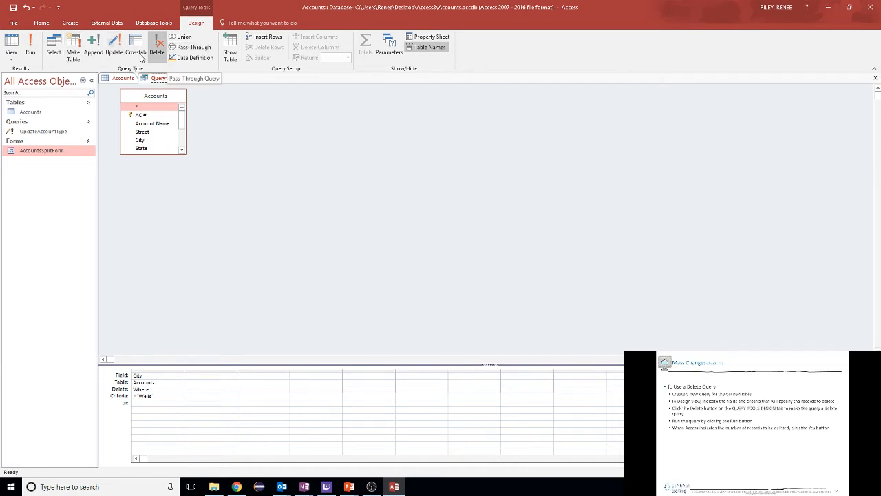
pyautogui.click(31, 52)
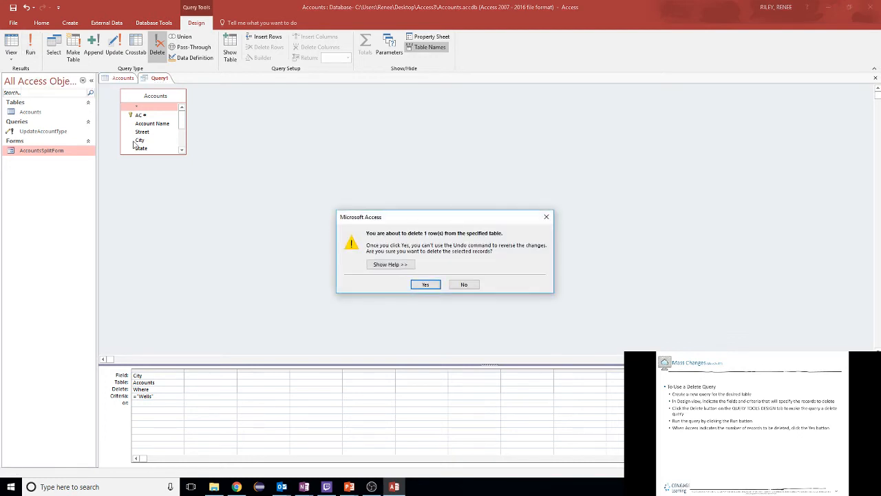
pyautogui.click(425, 285)
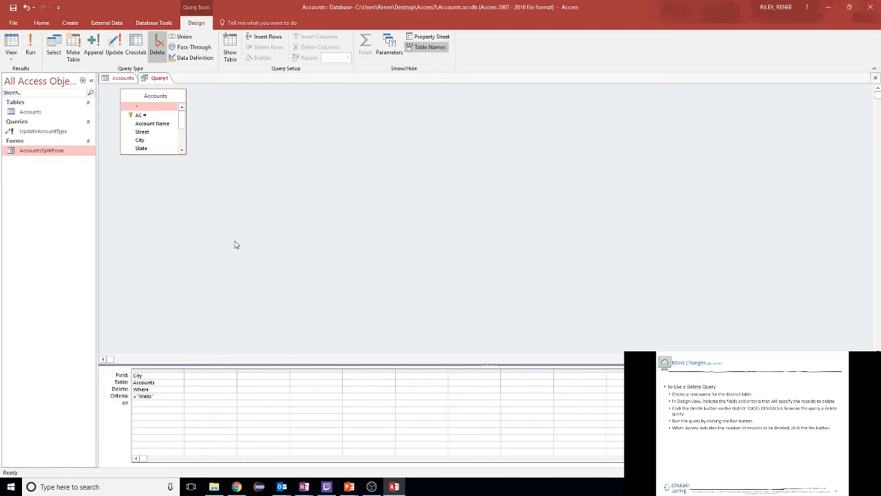
# Save the delete query as DeleteAccount and close it.
pyautogui.rightClick(155, 78)
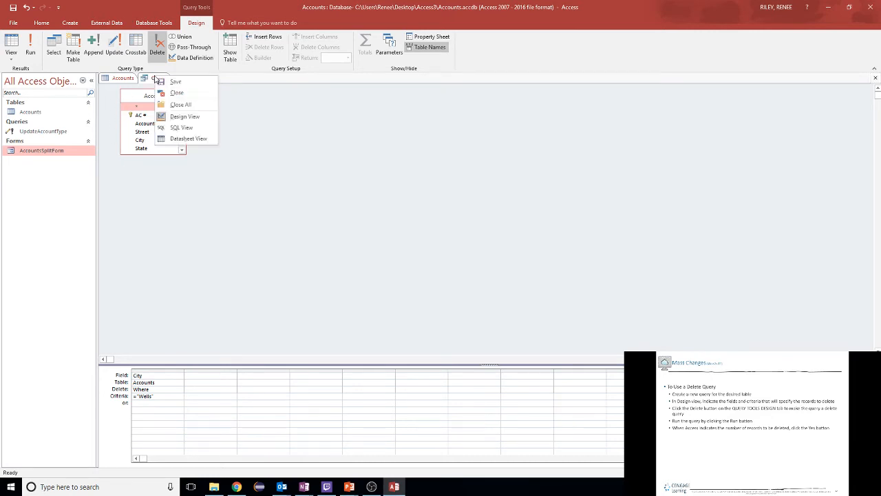
pyautogui.click(177, 83)
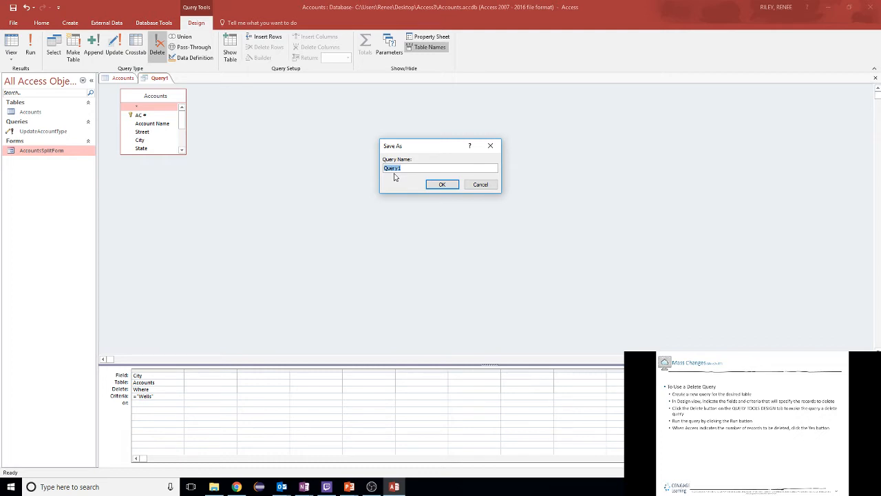
pyautogui.write('DeleteAccount')
pyautogui.press('Return')
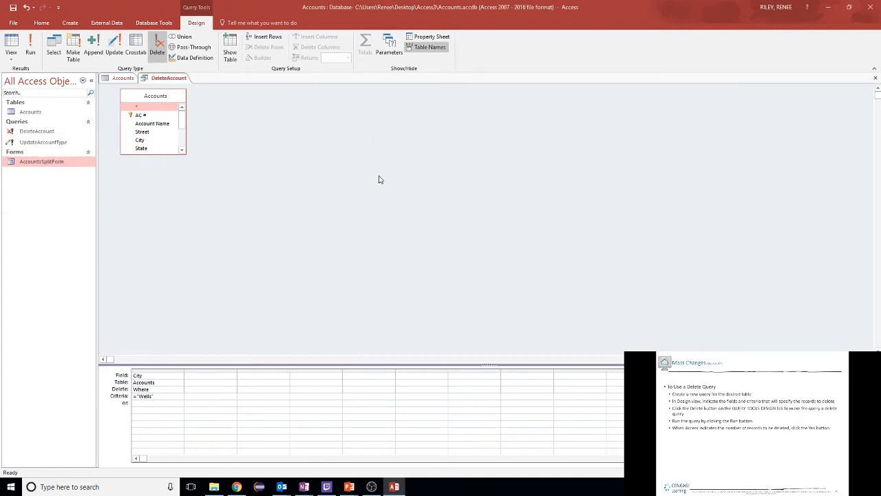
pyautogui.rightClick(157, 80)
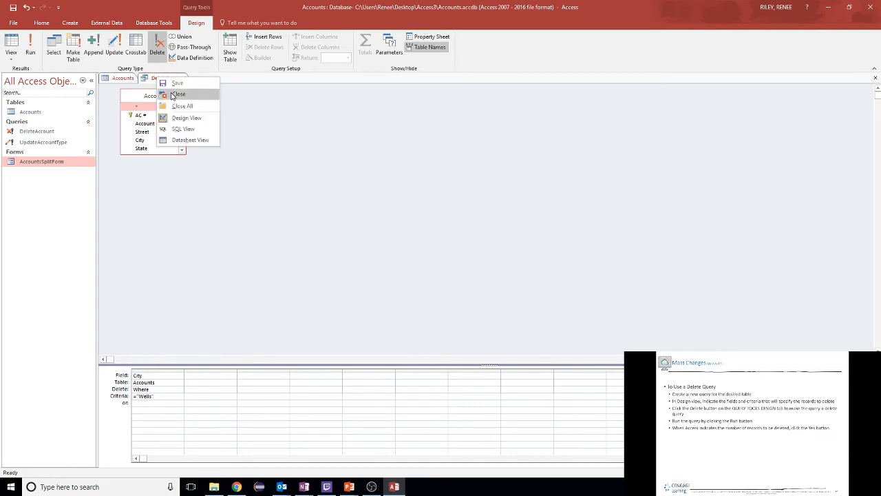
pyautogui.click(178, 94)
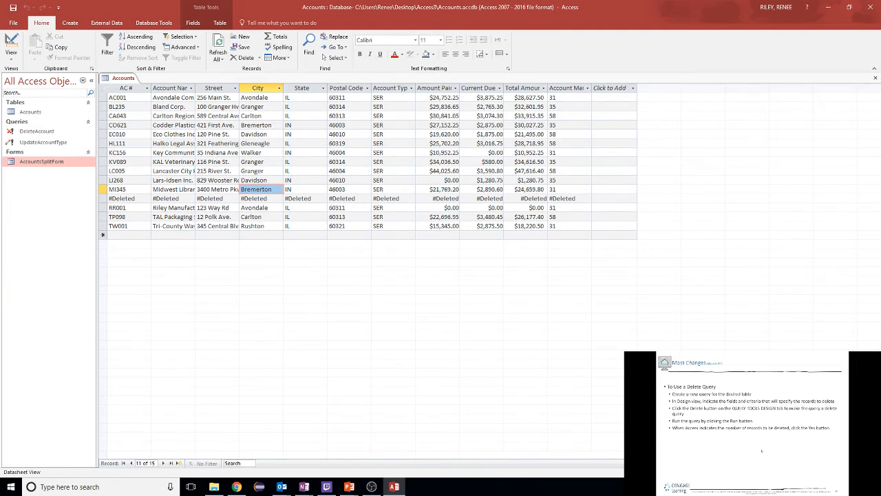
# Advance PowerPoint to the Validation Rules slide on required fields, and in Access switch the Accounts table to Design View.
pyautogui.click(762, 451)
pyautogui.click(751, 451)
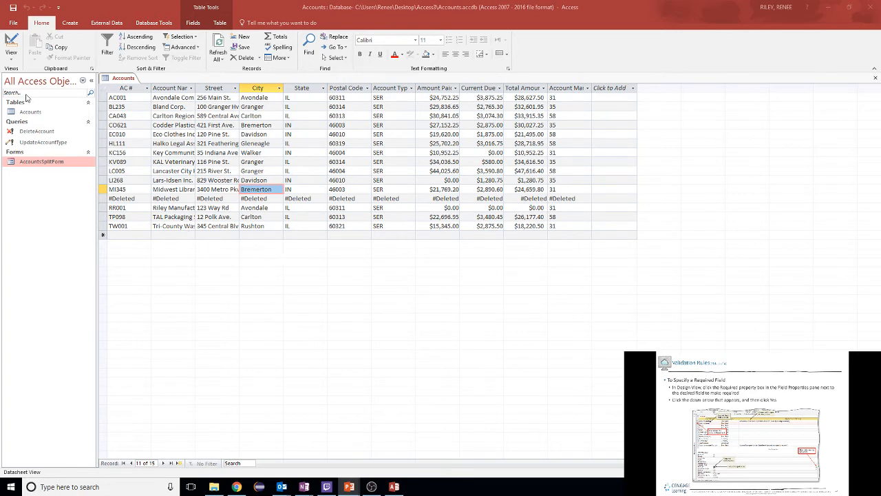
pyautogui.click(11, 58)
pyautogui.click(10, 58)
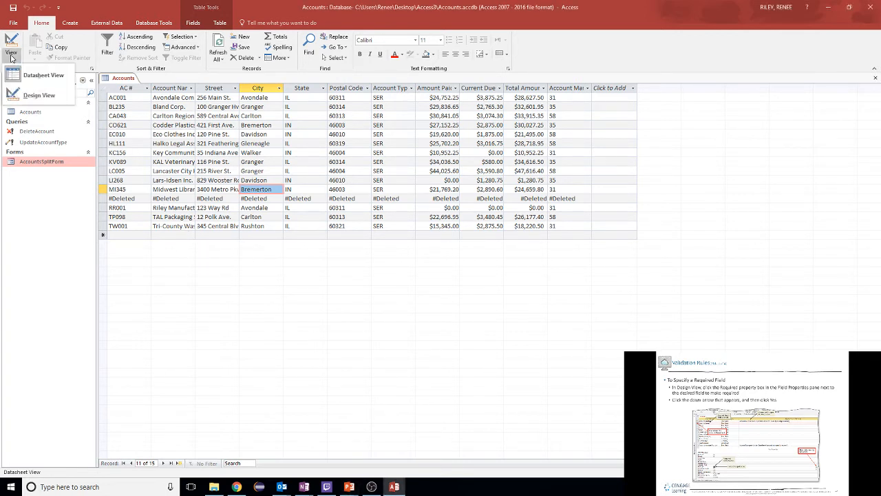
pyautogui.click(26, 95)
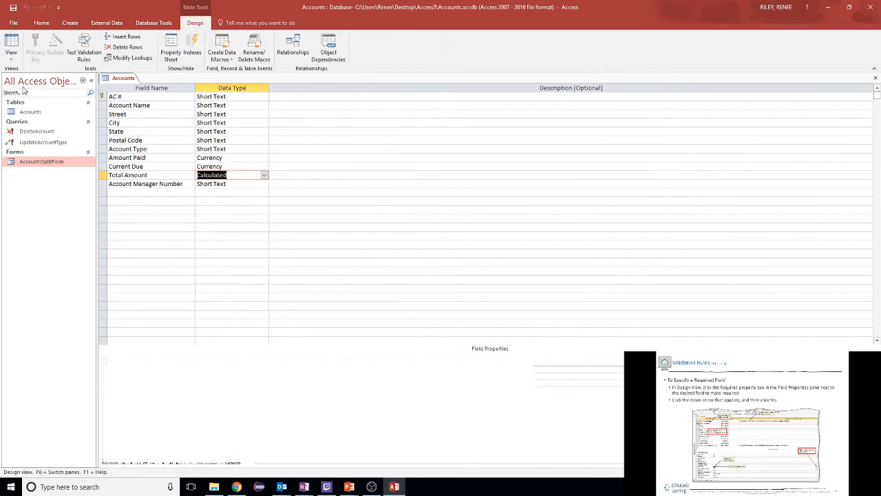
# Make the Account Name field required and set its validation text to "The Account Name is required".
pyautogui.click(131, 104)
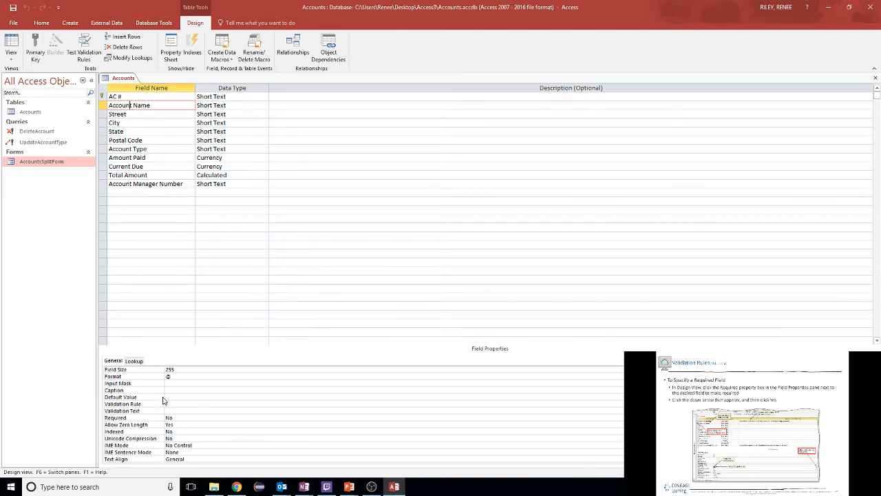
pyautogui.click(175, 418)
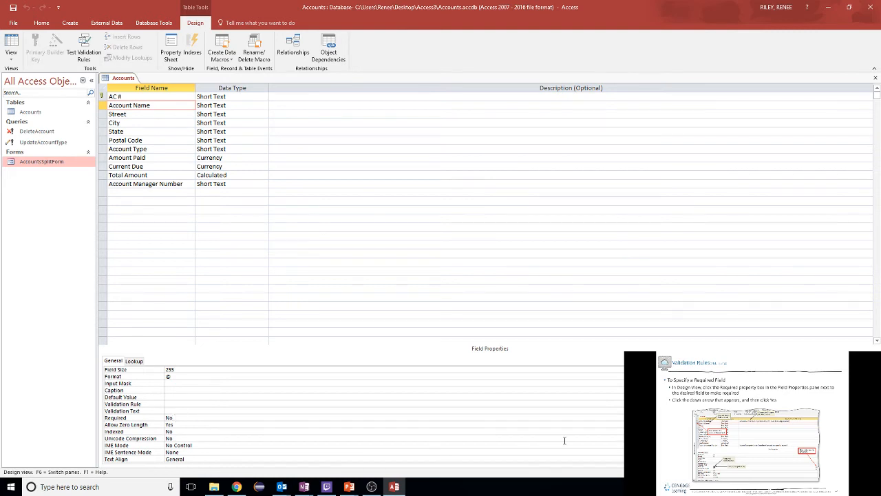
pyautogui.click(744, 418)
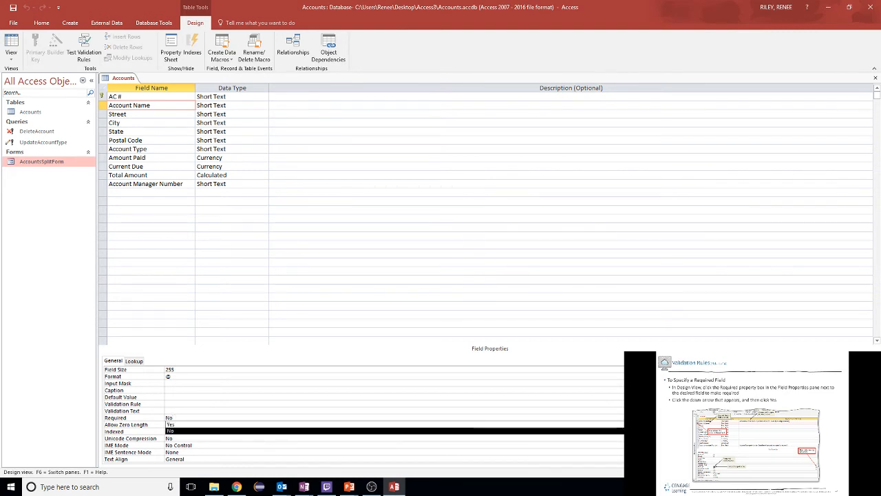
pyautogui.click(215, 424)
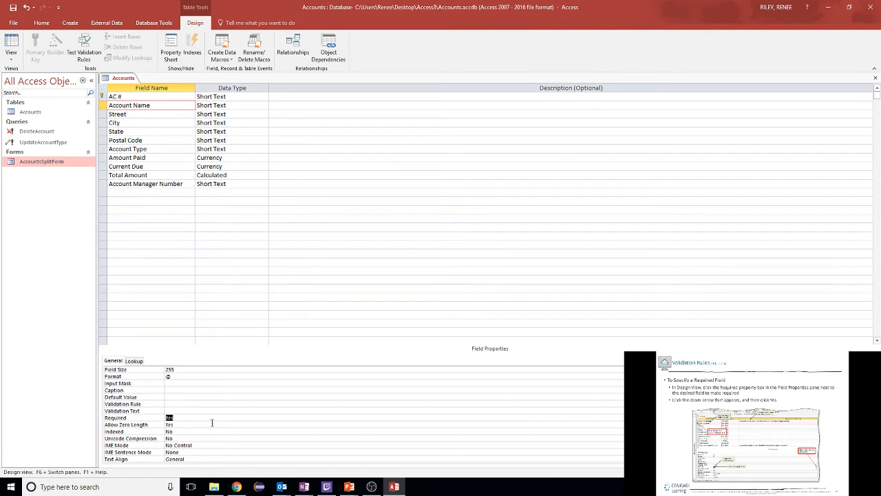
pyautogui.click(174, 412)
pyautogui.write('The Account Name is required')
# Advance PowerPoint to the slide on ranges and default values, and in Access set the Account Type field's default value to ="SER".
pyautogui.hotkey('alt', 'Tab')
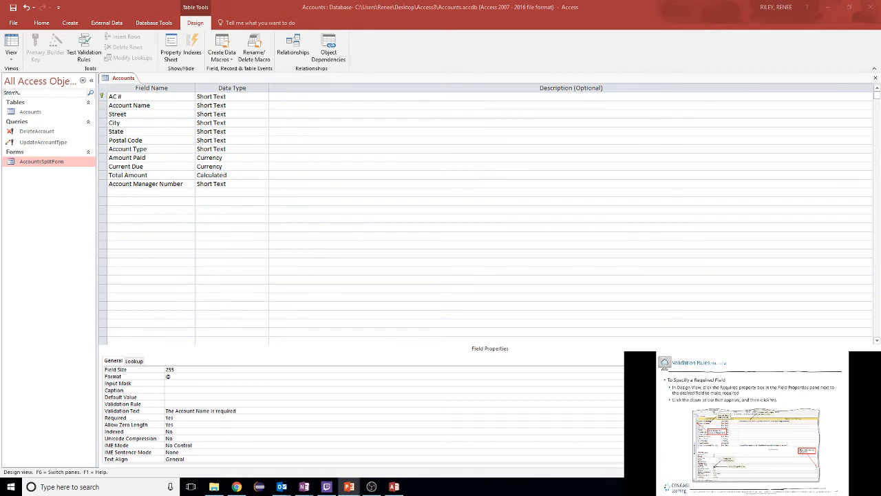
pyautogui.press('Right')
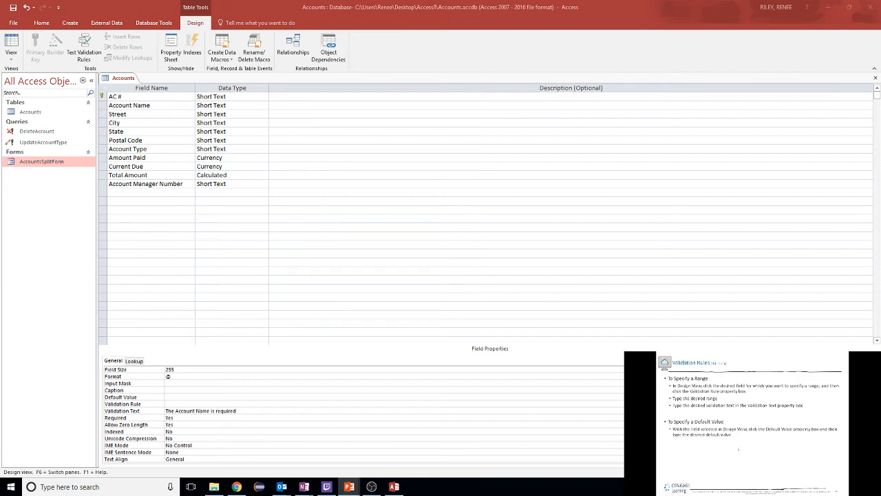
pyautogui.click(133, 150)
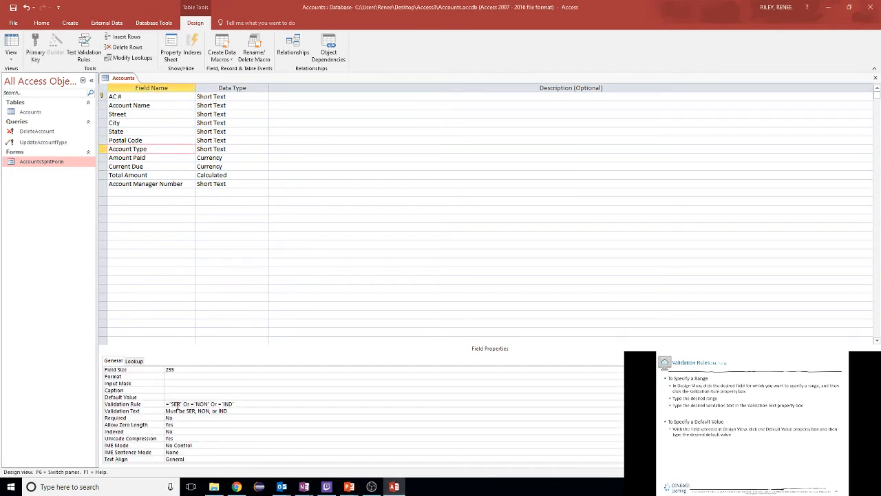
pyautogui.click(168, 396)
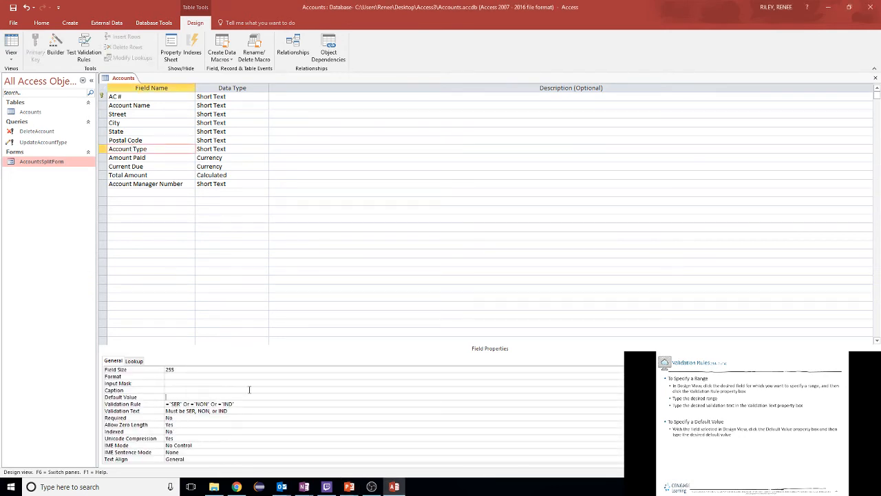
pyautogui.write('="SER"')
pyautogui.click(211, 422)
# Advance PowerPoint past the legal values slide to the one on specifying a format, and in Access select the AC # field.
pyautogui.click(762, 457)
pyautogui.click(763, 457)
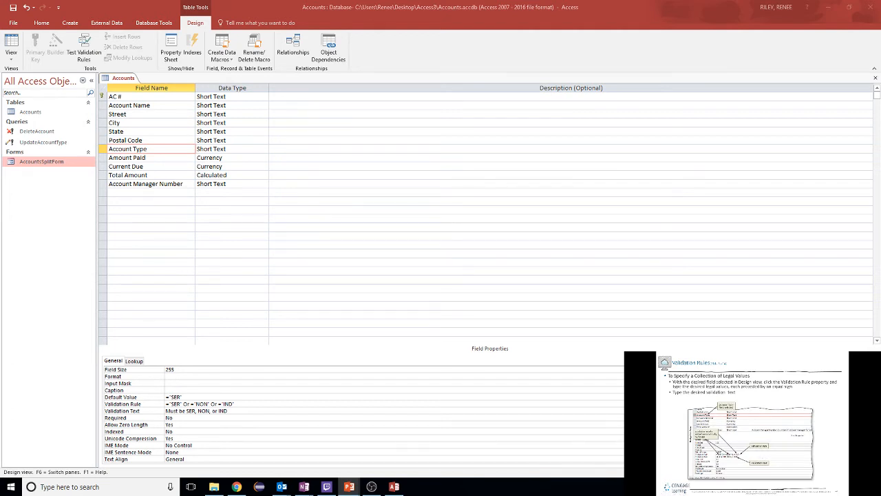
pyautogui.click(763, 457)
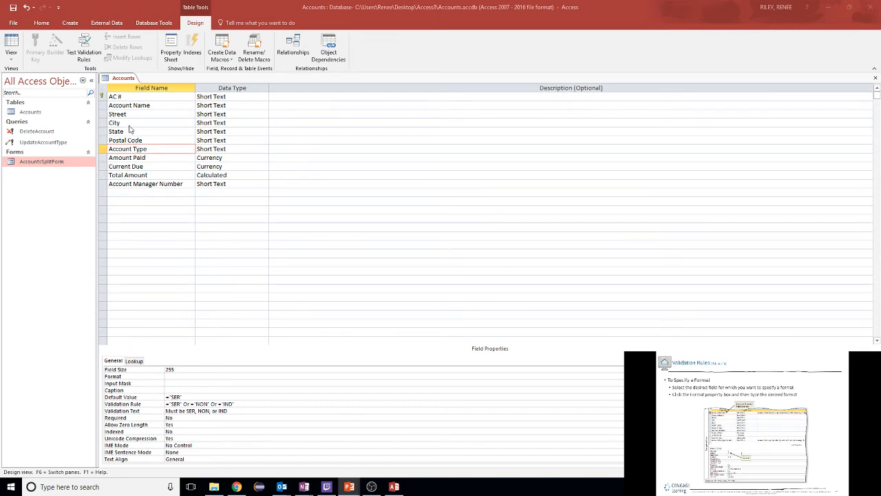
pyautogui.click(136, 95)
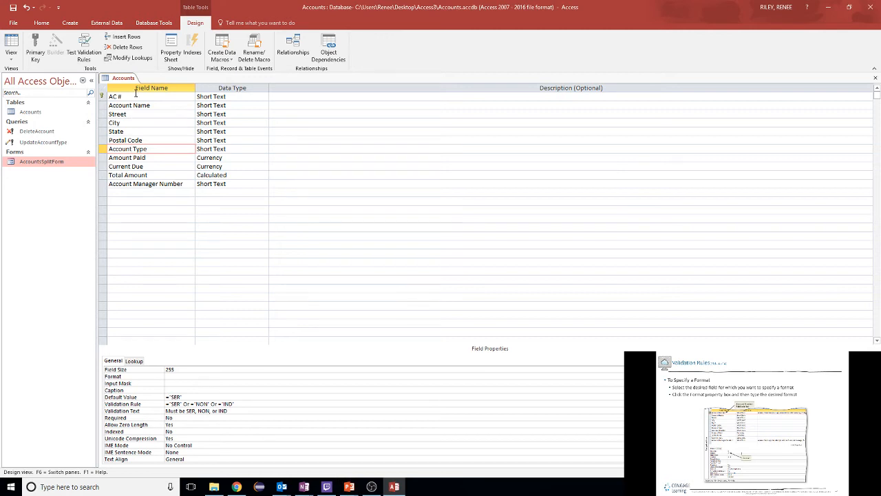
# Rename the AC # field to Account Number and replace its format with >.
pyautogui.click(137, 96)
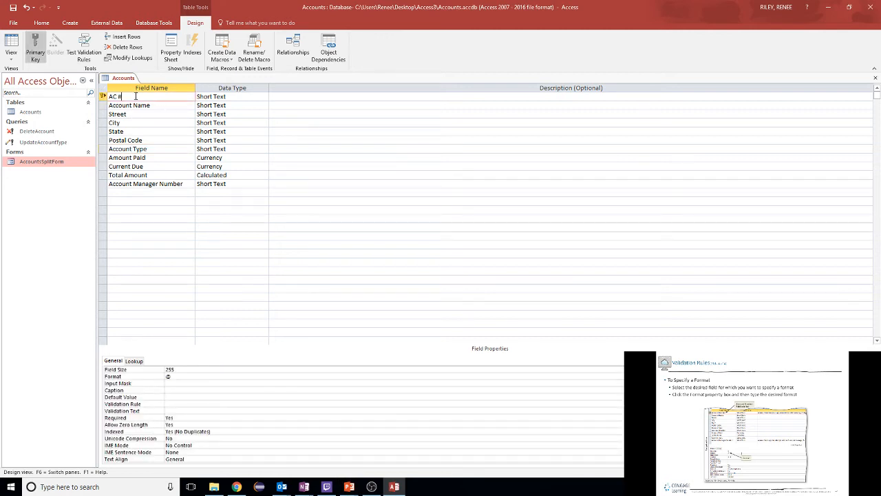
pyautogui.moveTo(137, 96); pyautogui.dragTo(104, 96)
pyautogui.write('Account Number')
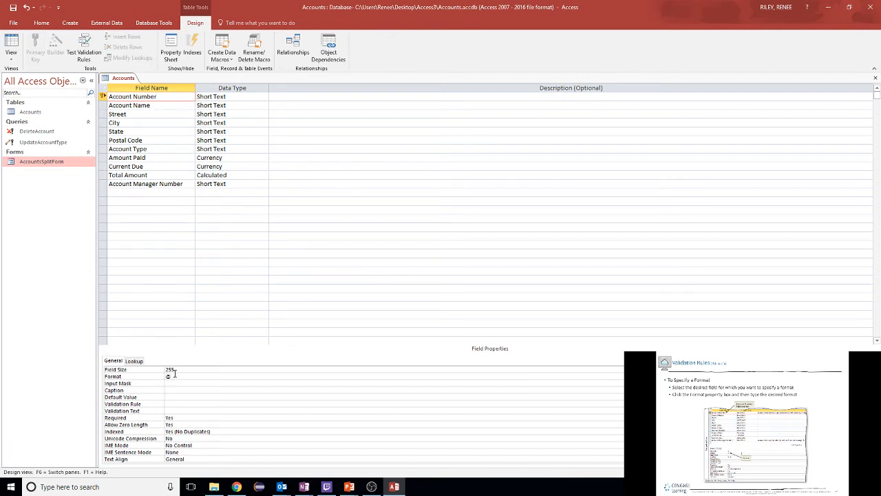
pyautogui.press('BackSpace')
# Advance the PowerPoint presentation to the slide on making additional database changes and return to the Accounts table design in Access.
pyautogui.click(698, 428)
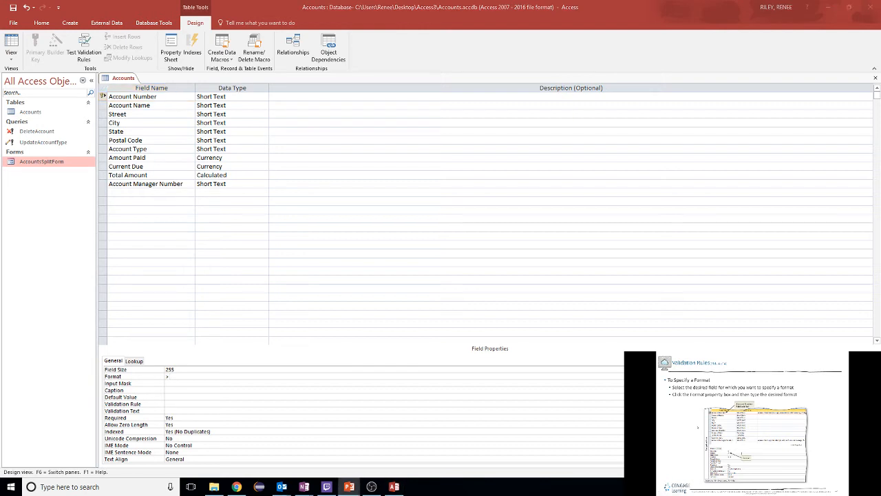
pyautogui.press('Right')
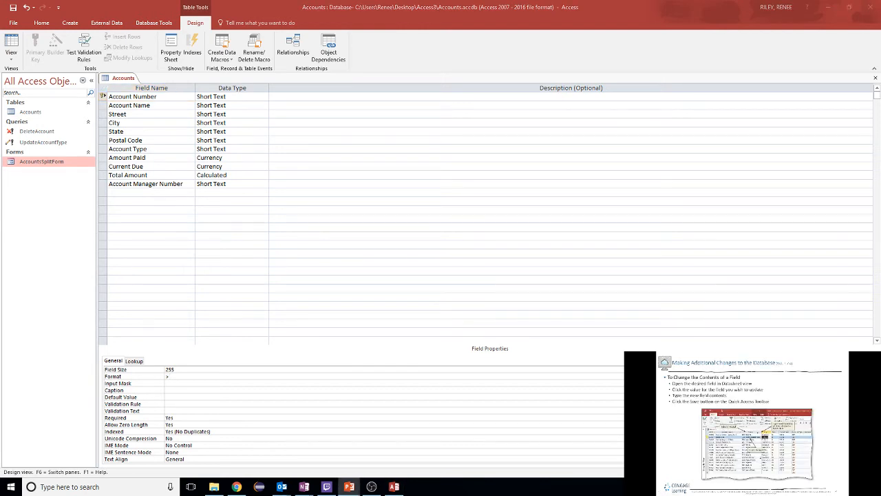
pyautogui.click(250, 374)
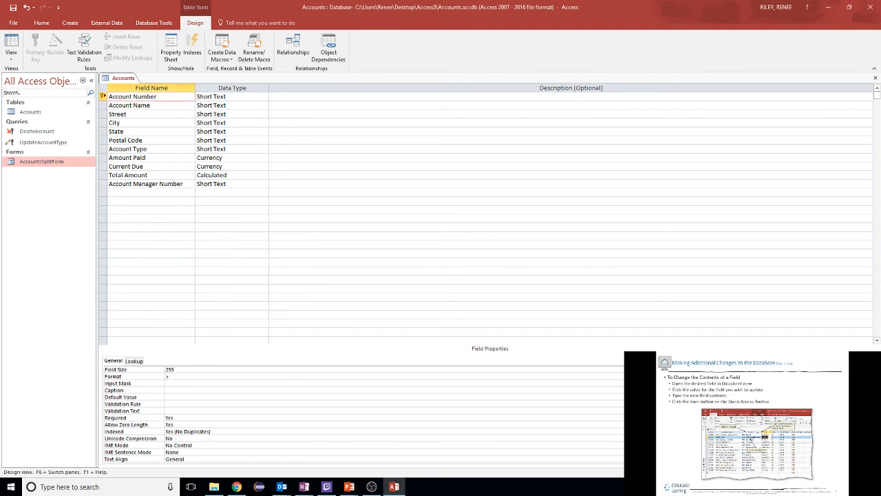
# Display the Accounts table in Datasheet view, saving the design and testing existing data against the new rules.
pyautogui.press('Return')
pyautogui.click(7, 55)
pyautogui.click(28, 71)
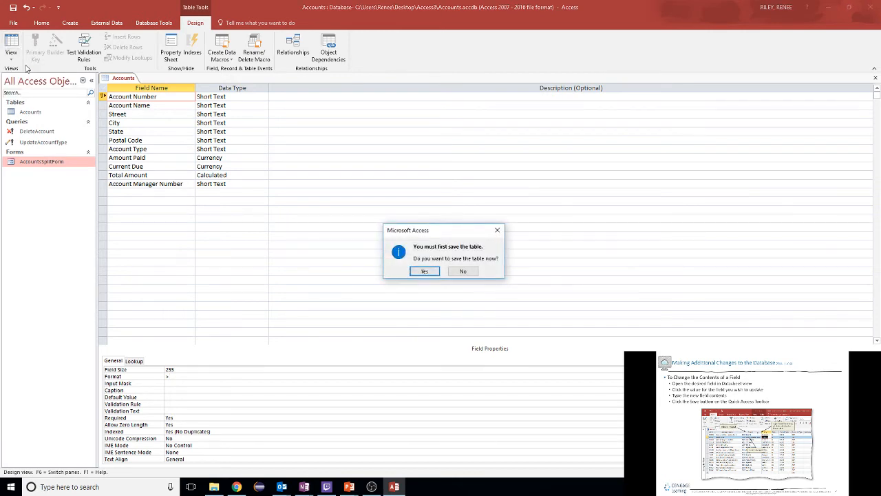
pyautogui.click(421, 272)
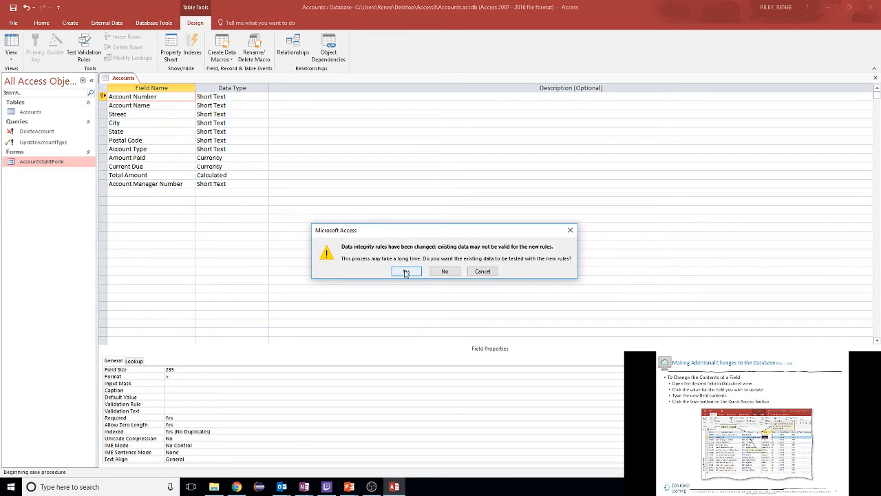
pyautogui.click(406, 271)
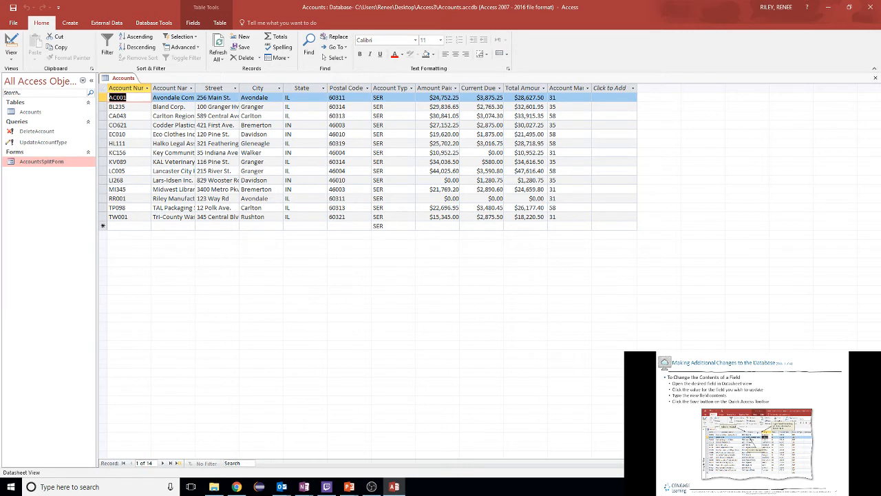
# Spell out the abbreviated word as Street in Lancaster City Hospital's street address.
pyautogui.click(206, 171)
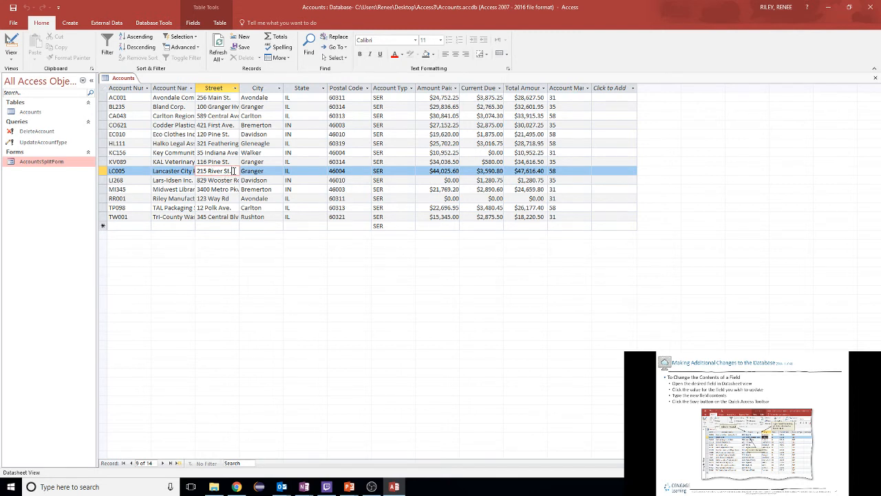
pyautogui.write('reet')
pyautogui.press('Tab')
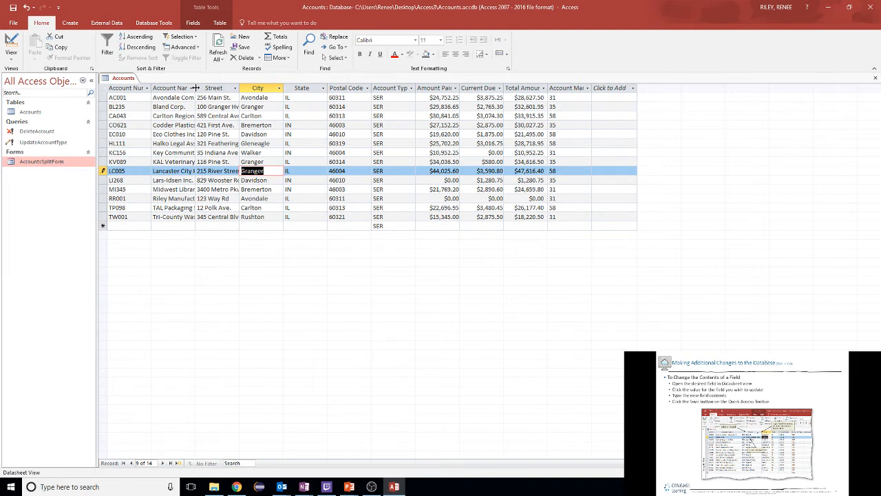
# Widen the Account Name and Street columns to show their contents and narrow the State column.
pyautogui.moveTo(195, 88); pyautogui.dragTo(310, 88)
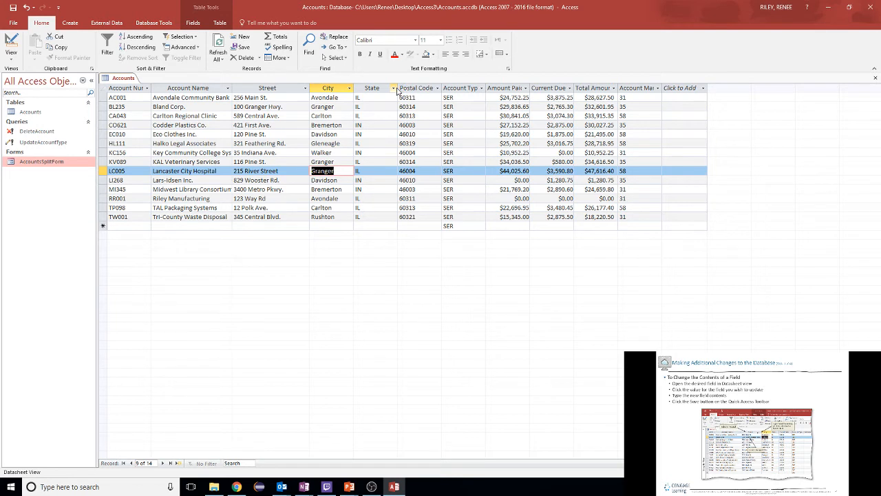
pyautogui.moveTo(398, 87); pyautogui.dragTo(374, 87)
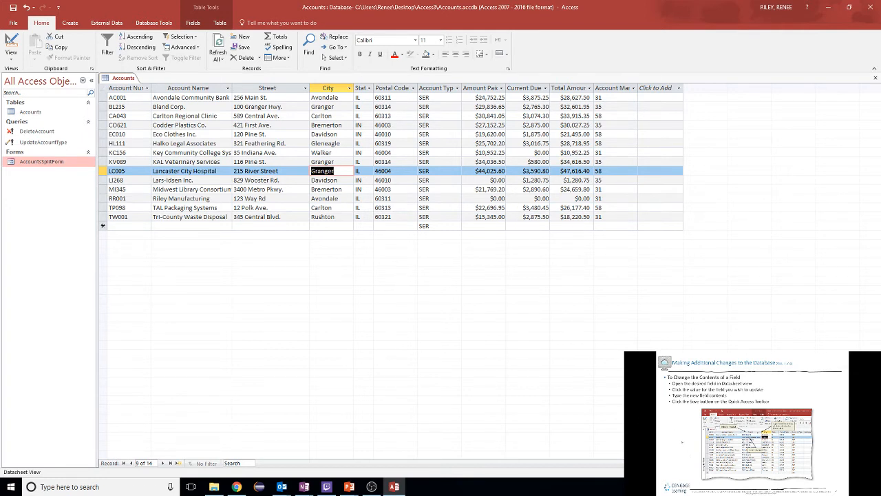
# Examine the lookup slides in PowerPoint and the Account Type lookup choices for Eco Clothes Inc. in Access.
pyautogui.click(682, 442)
pyautogui.click(682, 443)
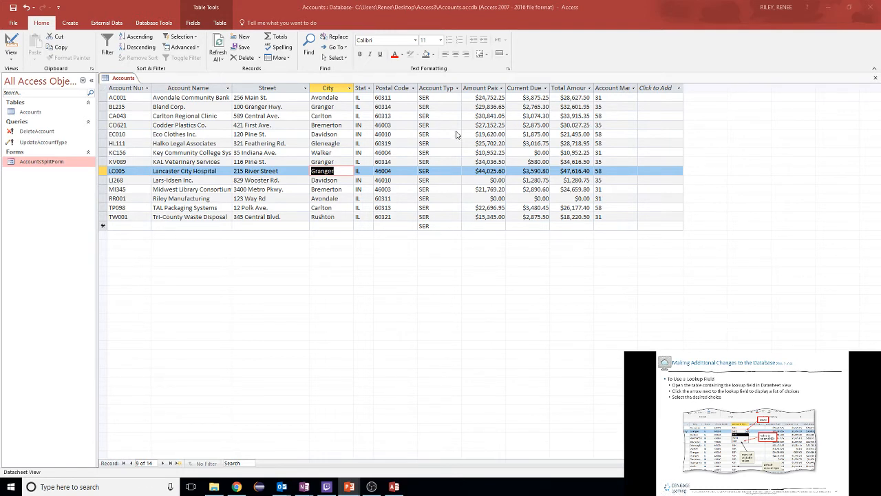
pyautogui.click(458, 136)
pyautogui.click(458, 136)
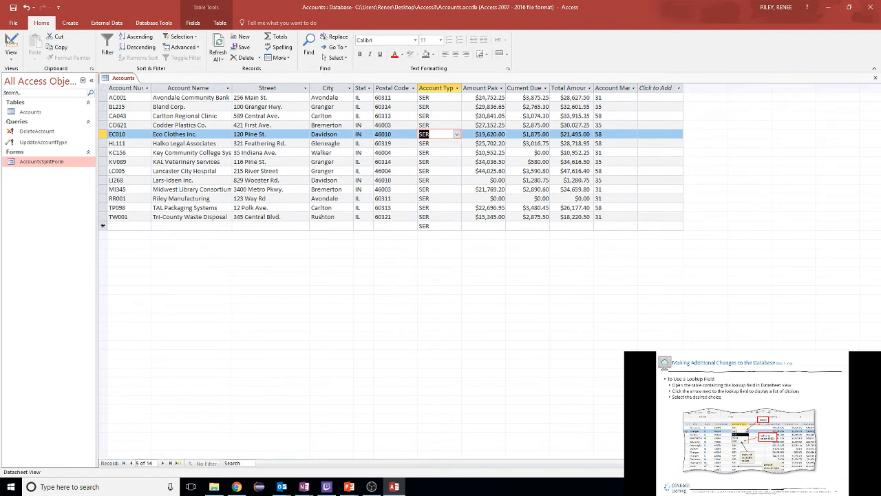
pyautogui.hotkey('alt', 'Tab')
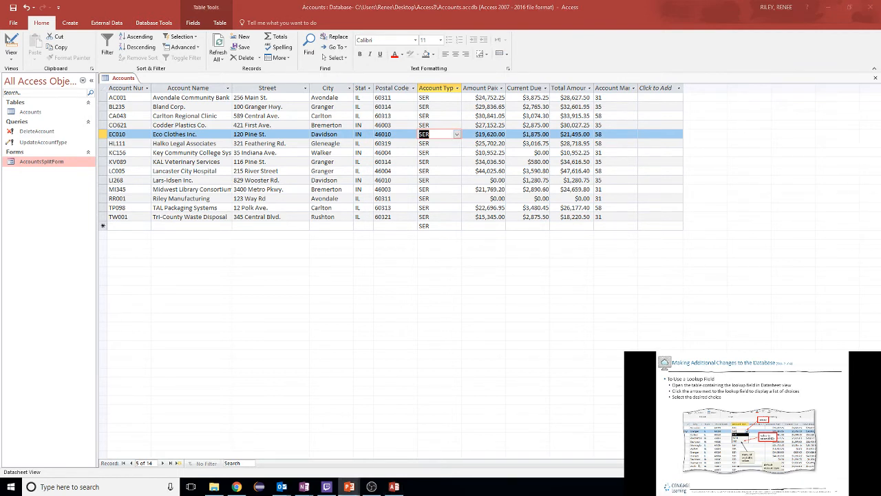
pyautogui.press('Right')
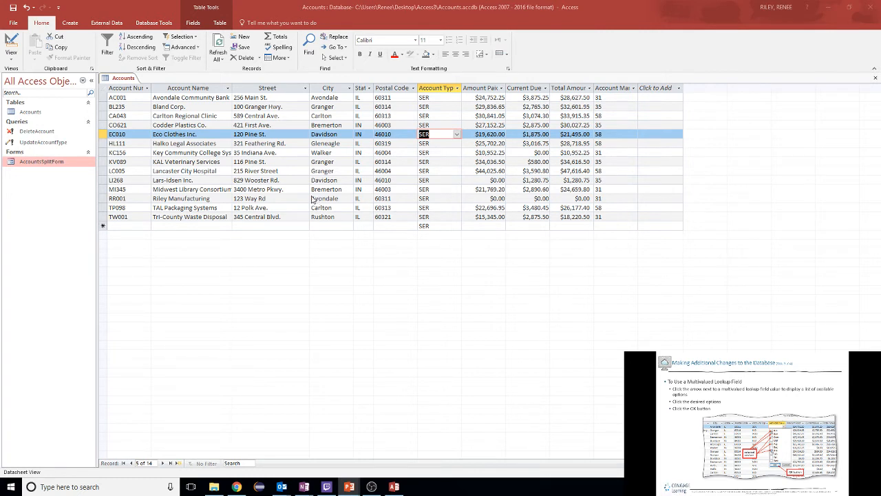
# In the Accounts table's Design view, insert a field named Services Needed above Amount Paid.
pyautogui.click(10, 55)
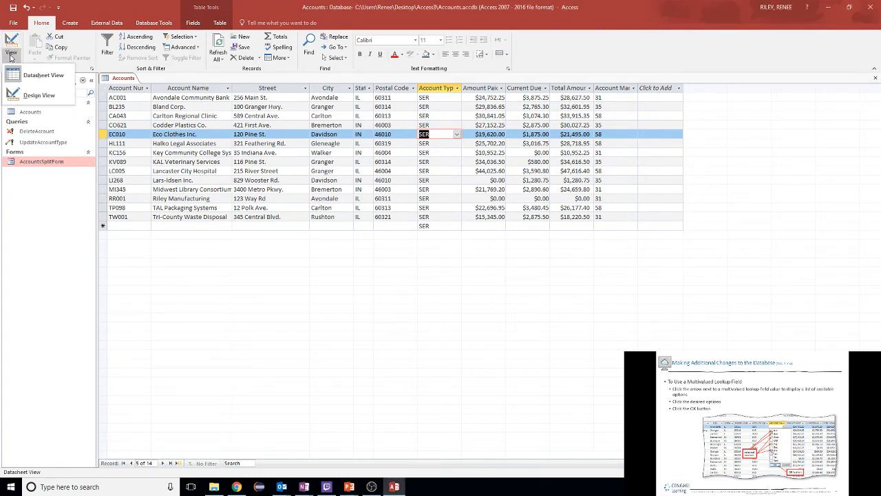
pyautogui.click(35, 95)
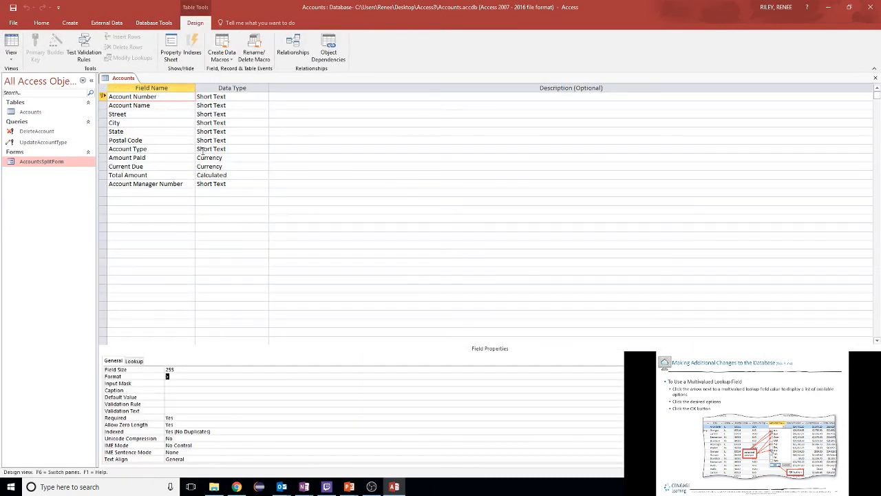
pyautogui.click(105, 157)
pyautogui.rightClick(105, 158)
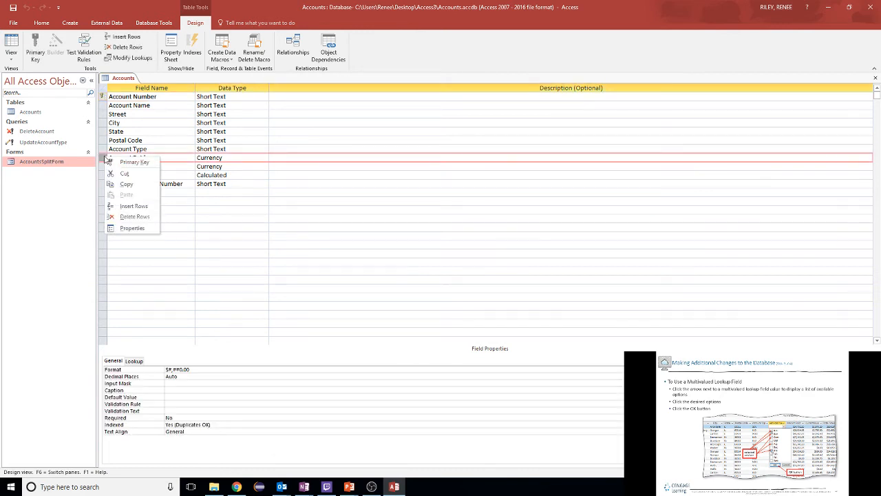
pyautogui.click(134, 206)
pyautogui.click(131, 158)
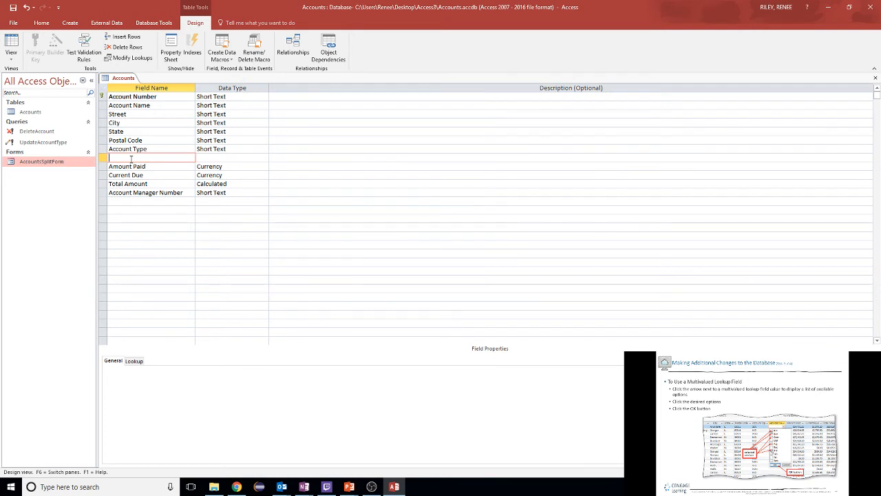
pyautogui.write('Services Needed')
pyautogui.press('Tab')
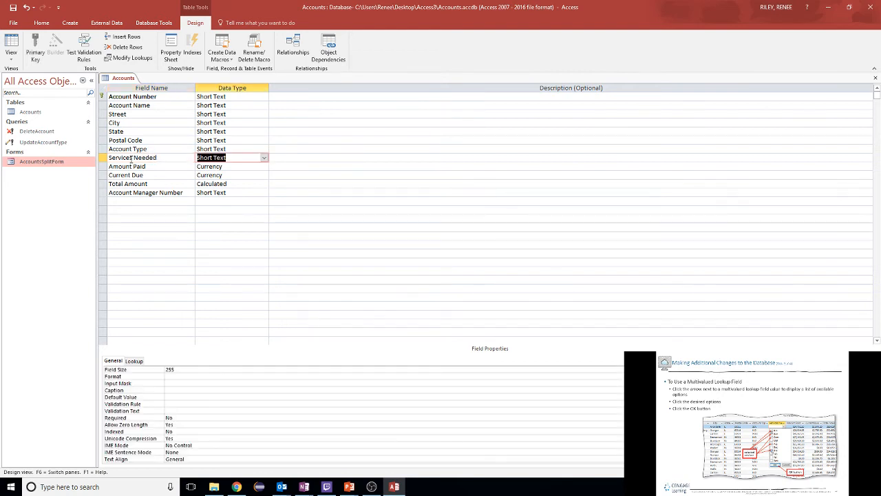
# Start the Lookup Wizard for the Services Needed data type and choose to enter the lookup values manually.
pyautogui.click(264, 158)
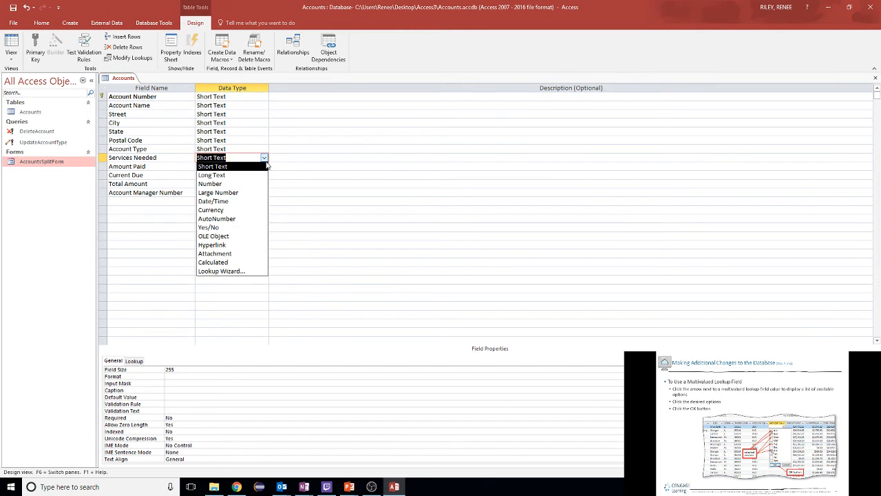
pyautogui.click(243, 271)
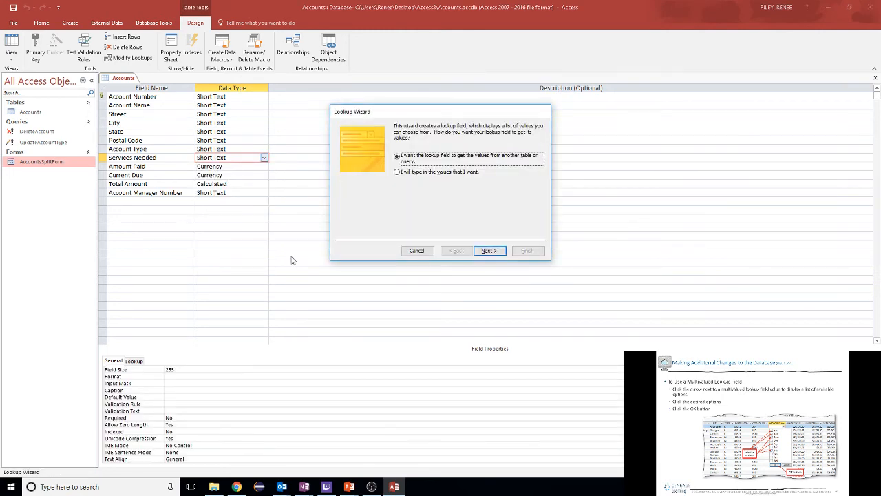
pyautogui.click(442, 172)
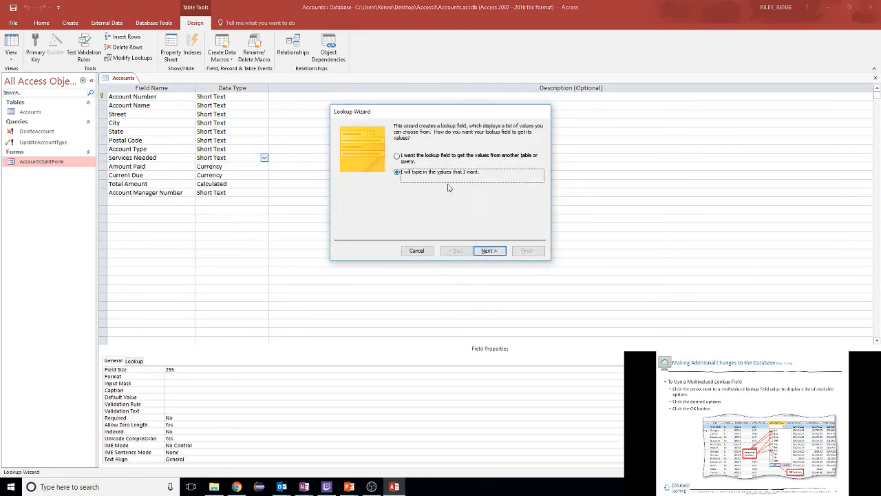
pyautogui.click(491, 254)
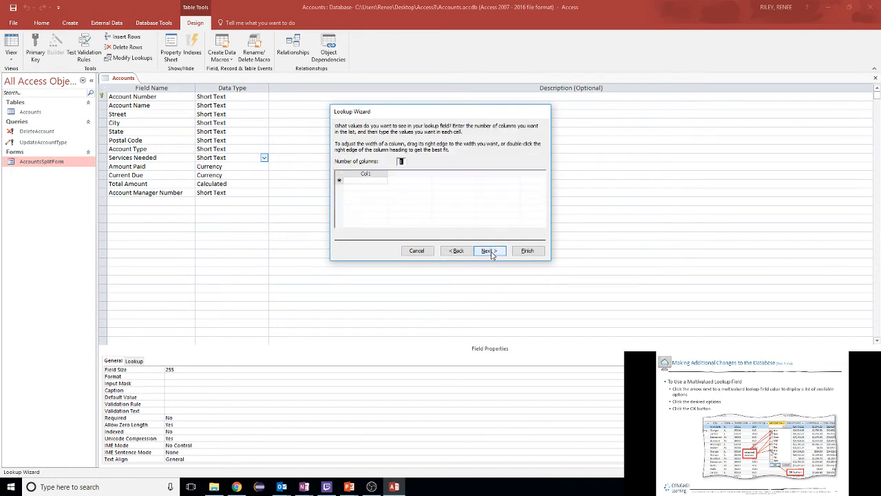
# Enter Bck and Ben as the first two values in the lookup list.
pyautogui.click(374, 180)
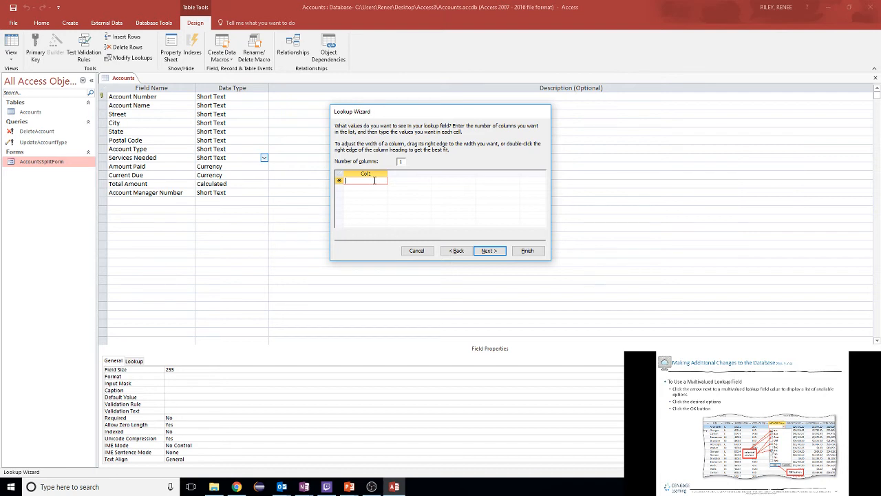
pyautogui.write('Bok')
pyautogui.press('Return')
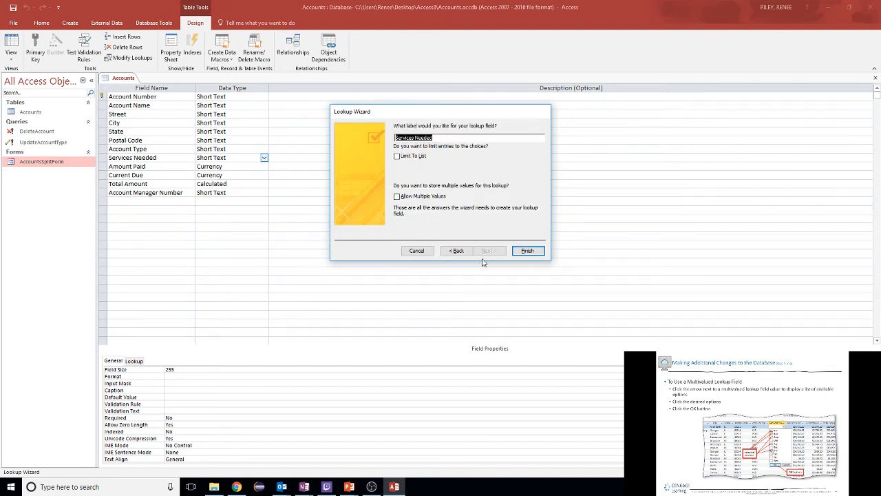
pyautogui.click(458, 251)
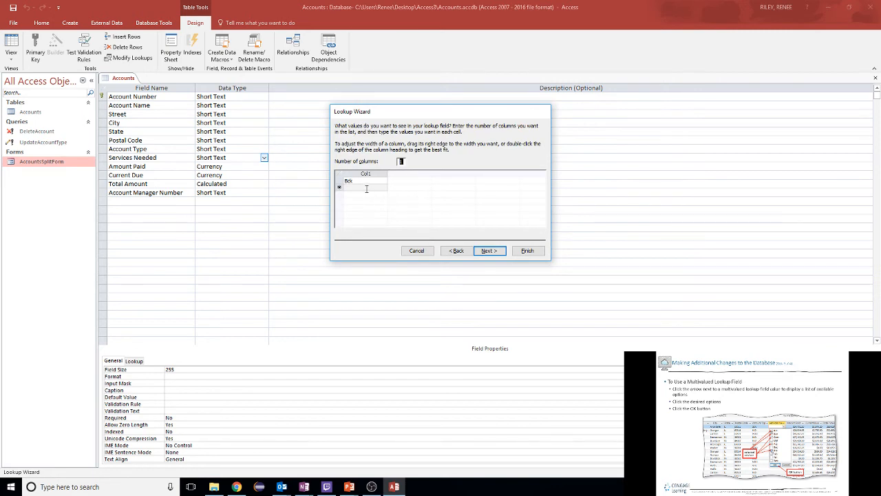
pyautogui.click(367, 187)
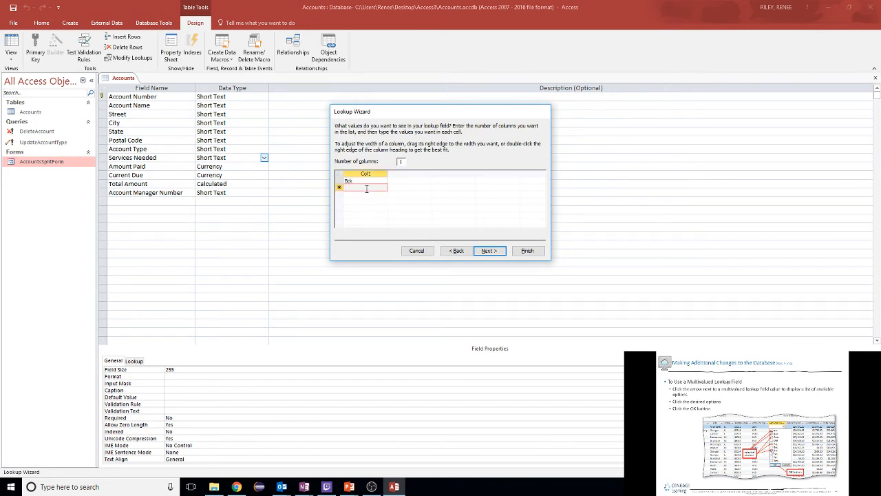
pyautogui.write('Ben')
pyautogui.press('Return')
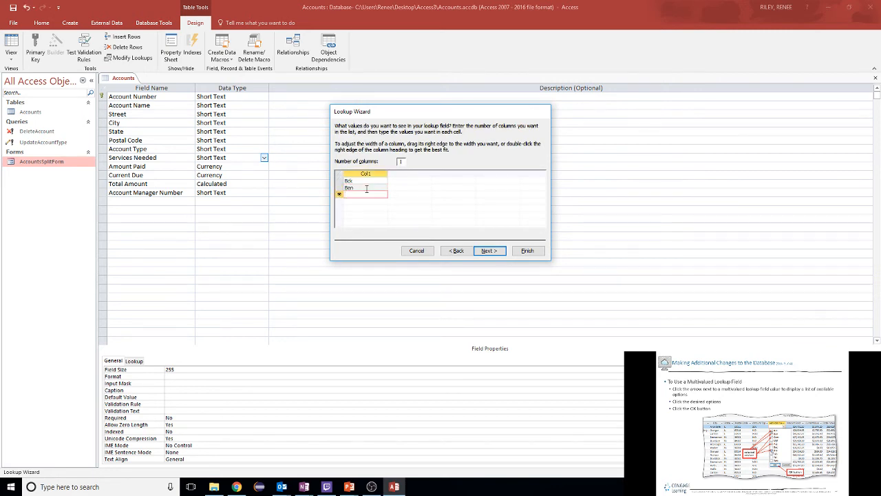
# Add Com, Mgt, Pay and Rec to the lookup value list.
pyautogui.write('Com')
pyautogui.press('Return')
pyautogui.write('Mgt')
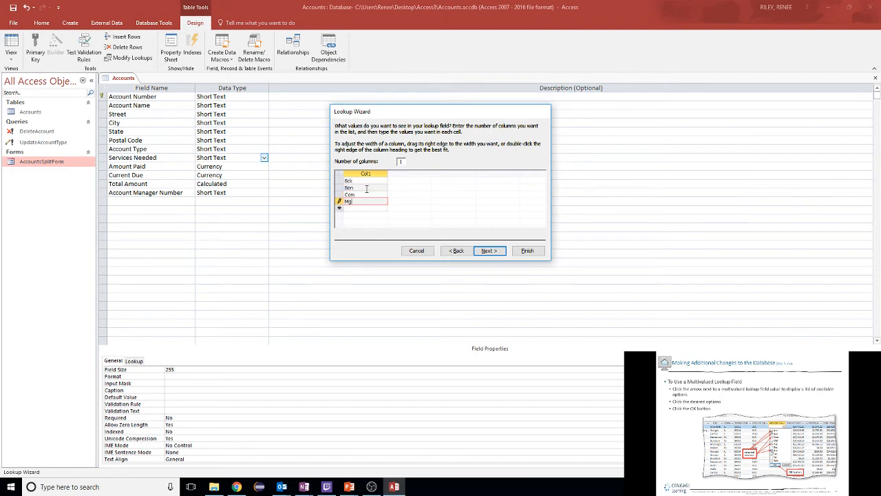
pyautogui.press('Return')
pyautogui.write('Pay')
pyautogui.press('Return')
pyautogui.write('R')
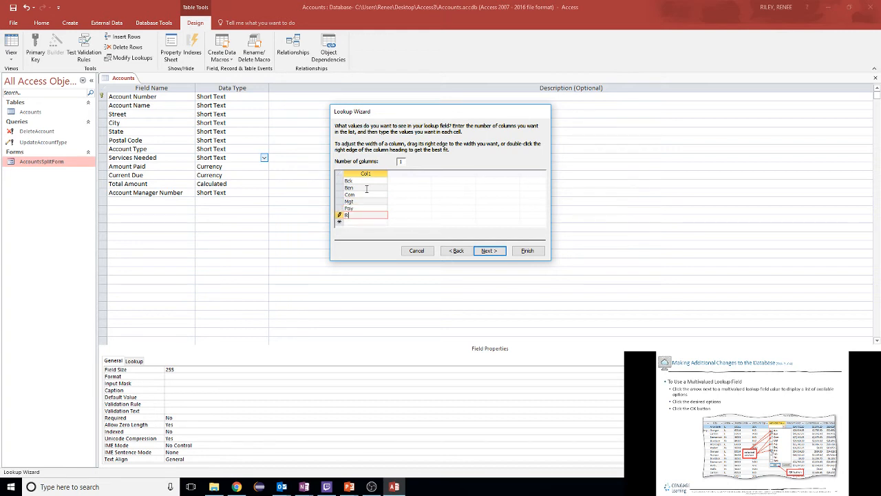
pyautogui.write('ec')
pyautogui.press('Return')
# Add Rsk, Tch, Trn and Wrn to the lookup value list.
pyautogui.write('Rsk')
pyautogui.press('Return')
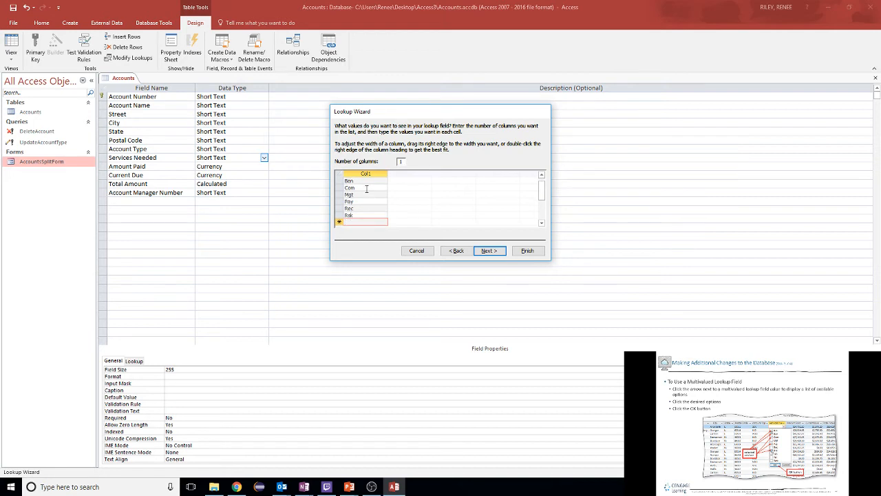
pyautogui.write('Tch')
pyautogui.press('Return')
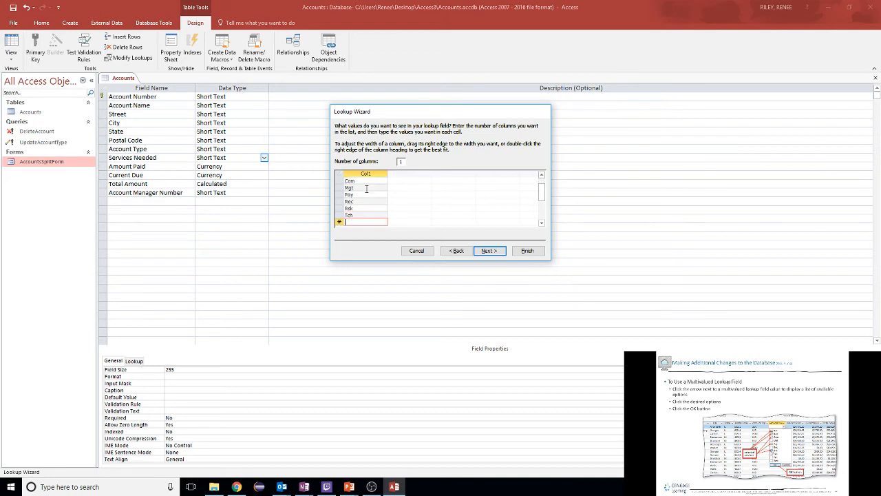
pyautogui.write('Trn')
pyautogui.press('Return')
pyautogui.write('Wrn')
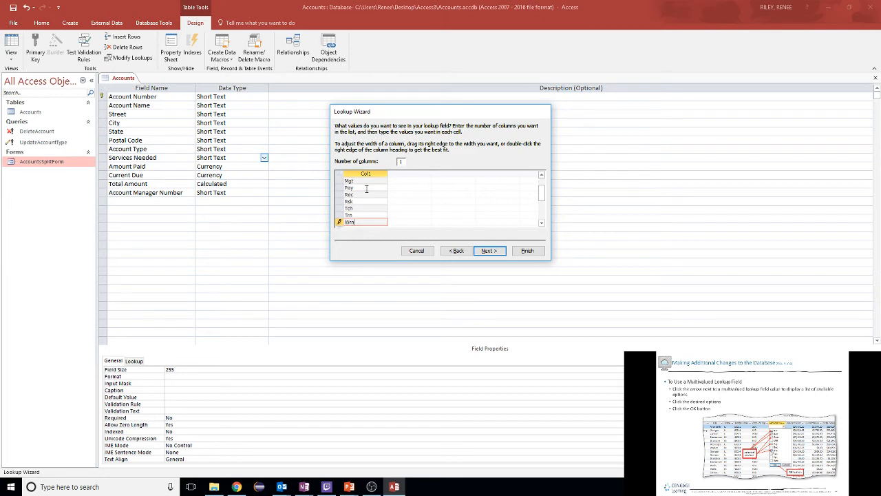
# Complete the last lookup value as Wrk, limit entries to the list, allow multiple values for Services Needed, and finish the wizard.
pyautogui.write('k')
pyautogui.click(491, 252)
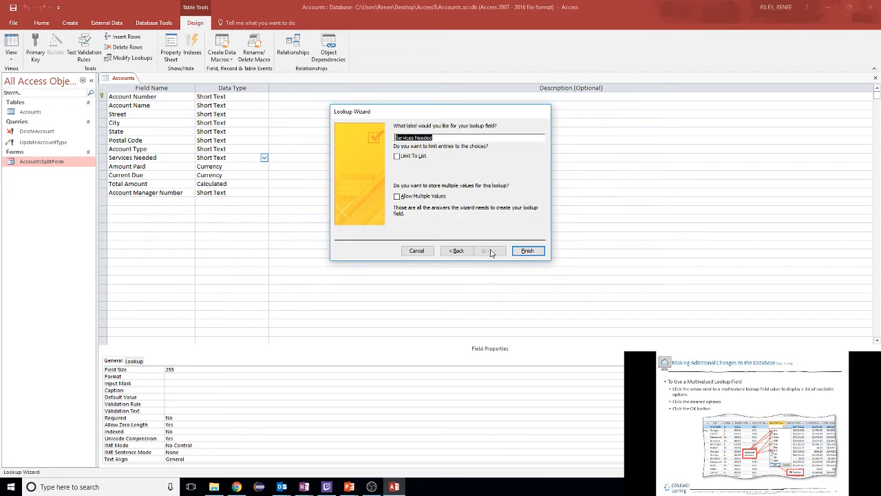
pyautogui.click(397, 156)
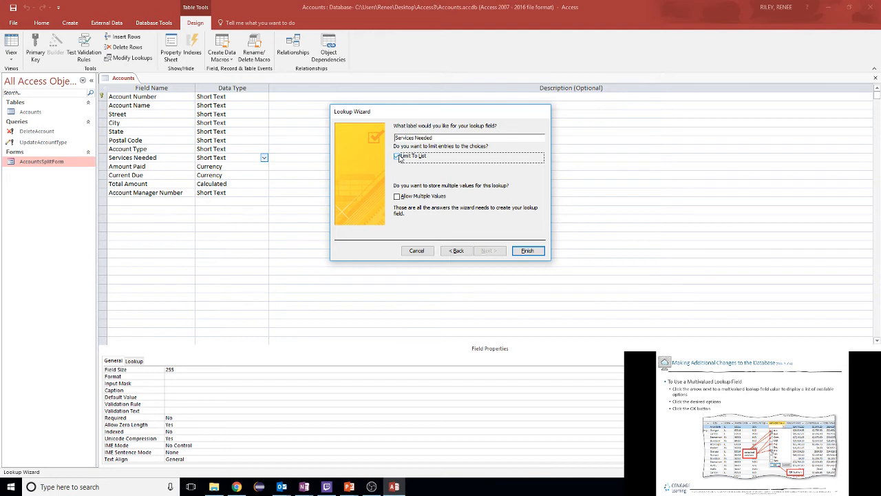
pyautogui.click(396, 197)
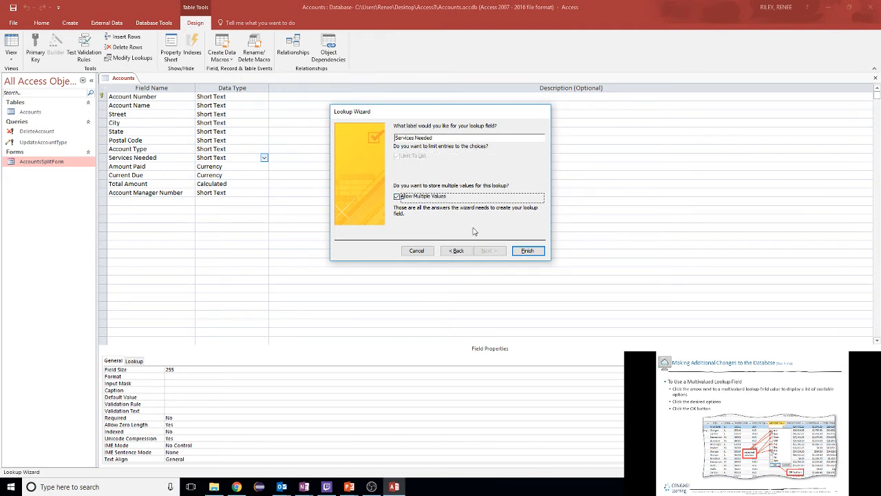
pyautogui.click(527, 250)
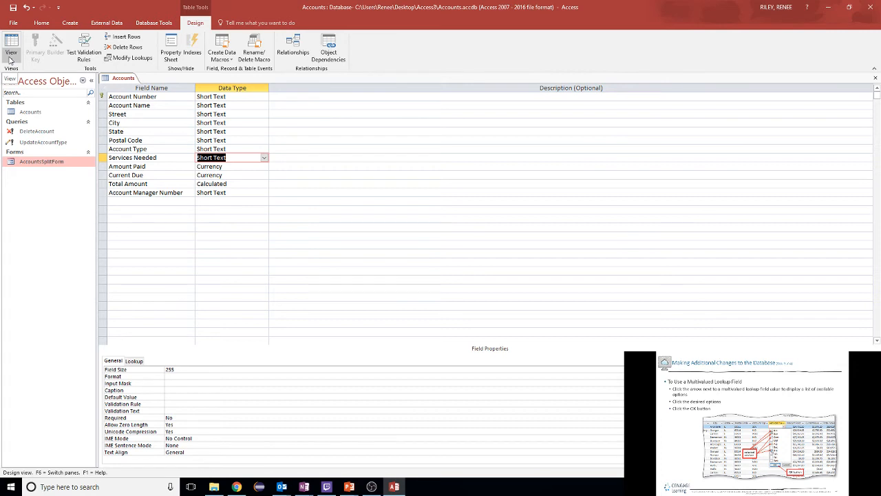
# Give Services Needed a validation rule accepting only Bck, Ben, Com, Mgt, Pay, Rec, Rsk, Tch or Wrk.
pyautogui.click(185, 402)
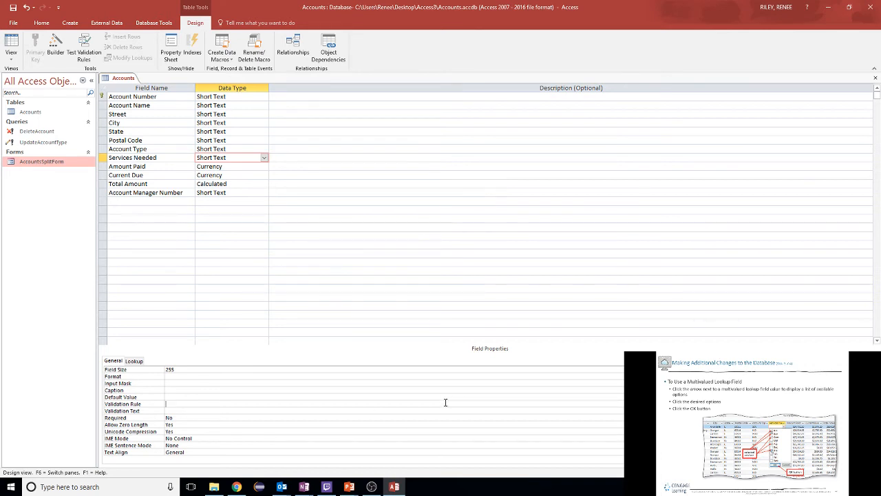
pyautogui.write('= Bck or = Ben or = Com or = Mg')
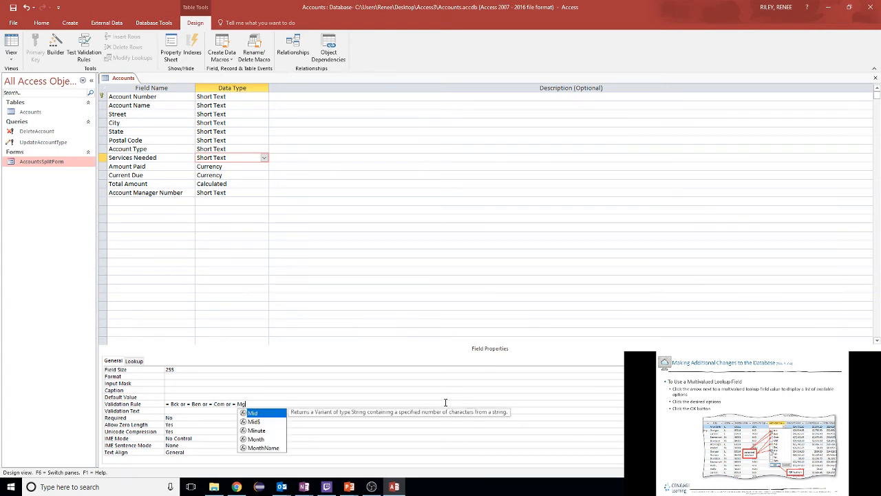
pyautogui.write('t or')
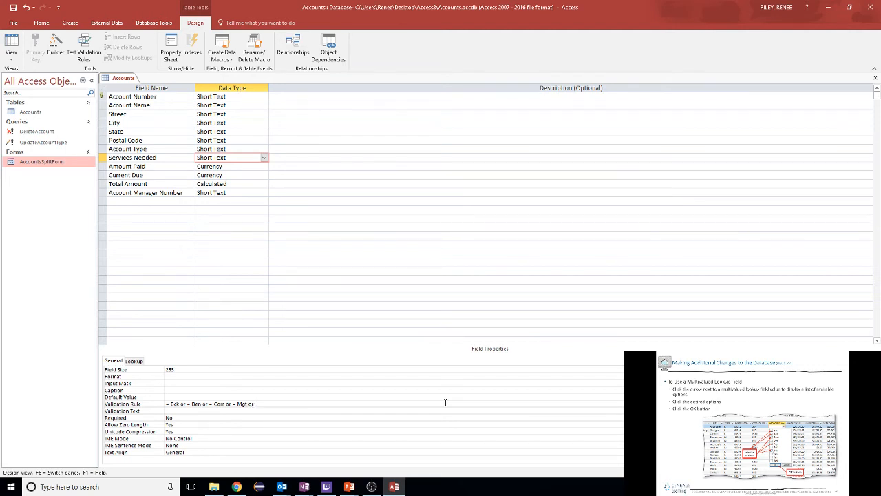
pyautogui.write(' = Pay or = Rec or = Rsk or = Tch or = Wrk')
# Set the Services Needed validation text to "Please choose one or more services".
pyautogui.click(276, 409)
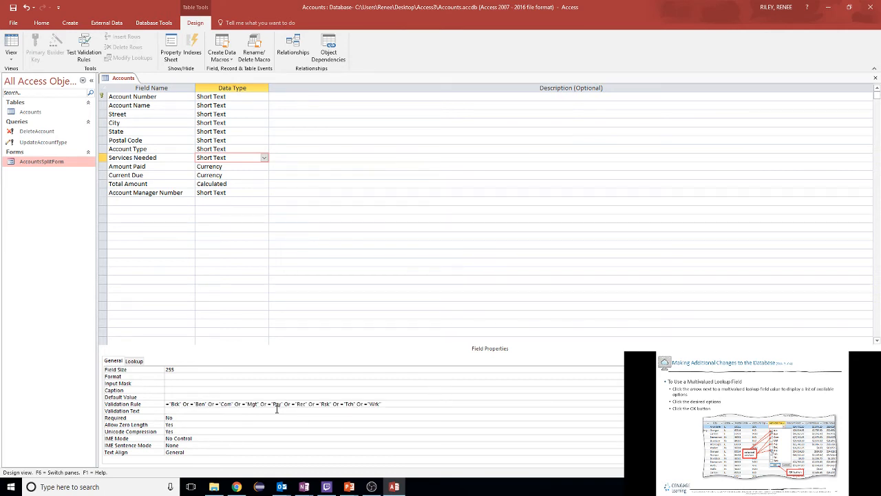
pyautogui.write('Please choose one or more services')
pyautogui.click(248, 397)
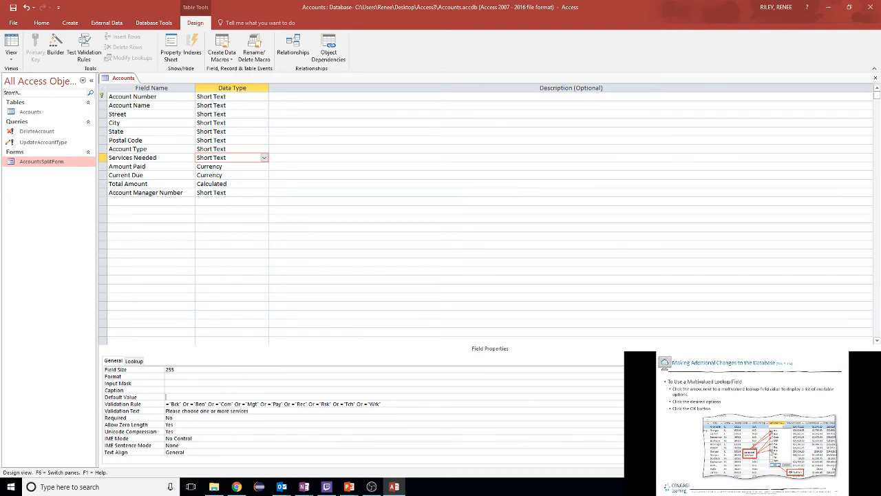
# Switch to the slide presentation and advance to the slide on updating a form to reflect table changes.
pyautogui.hotkey('alt', 'Tab')
pyautogui.press('Right')
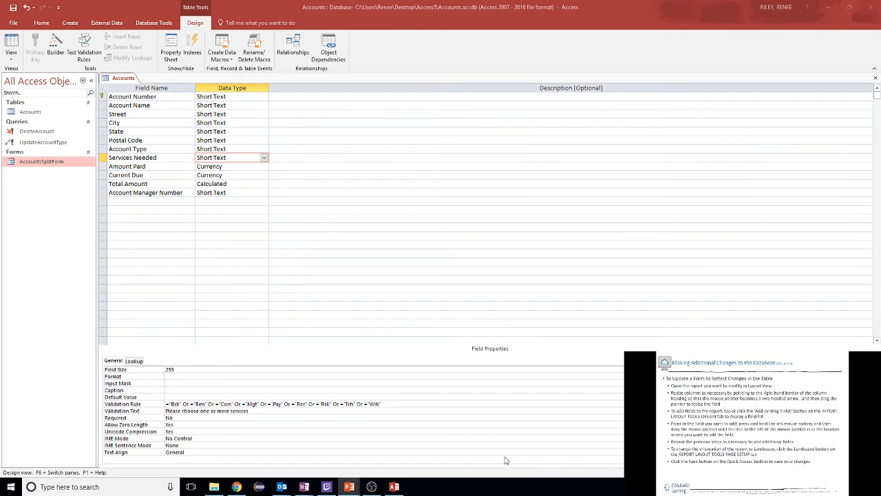
# Save the table while switching to Datasheet View, test existing data against the new rules, and revert the Services Needed validation rule.
pyautogui.click(12, 57)
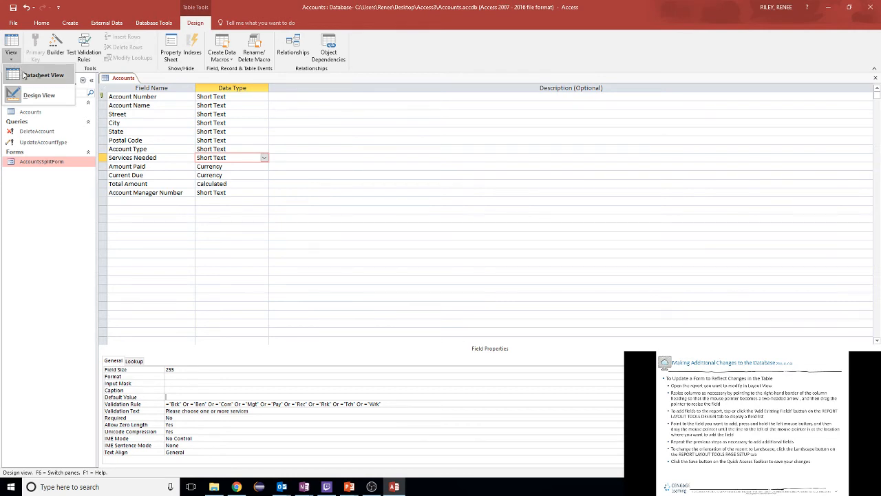
pyautogui.click(42, 75)
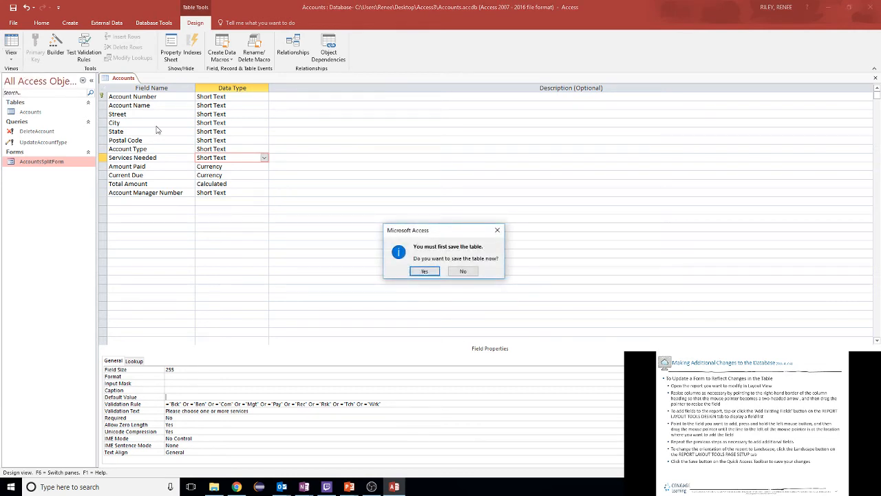
pyautogui.click(431, 274)
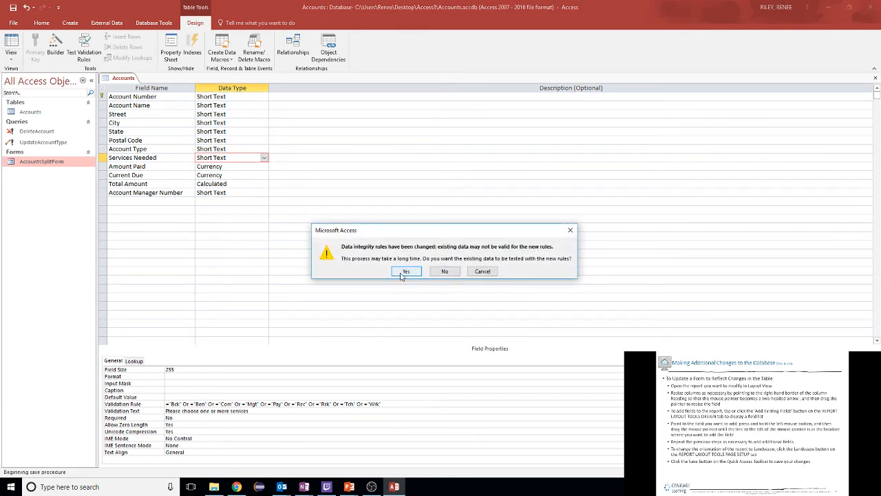
pyautogui.click(405, 273)
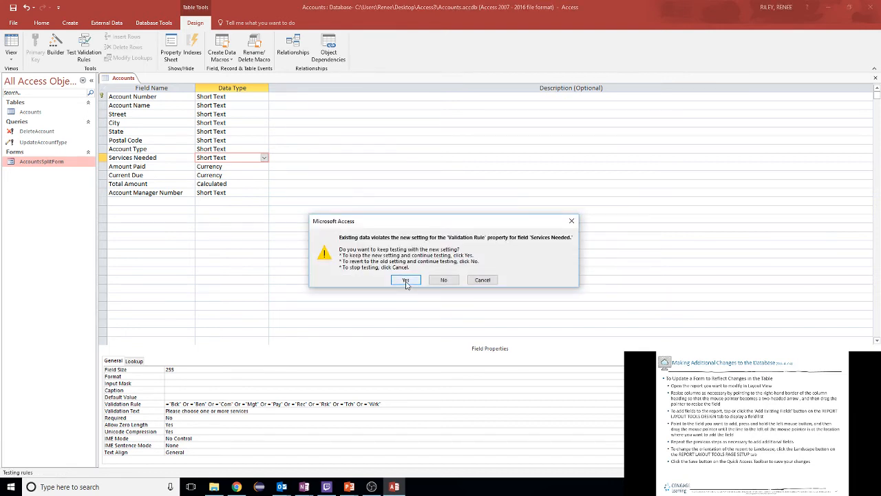
pyautogui.click(446, 280)
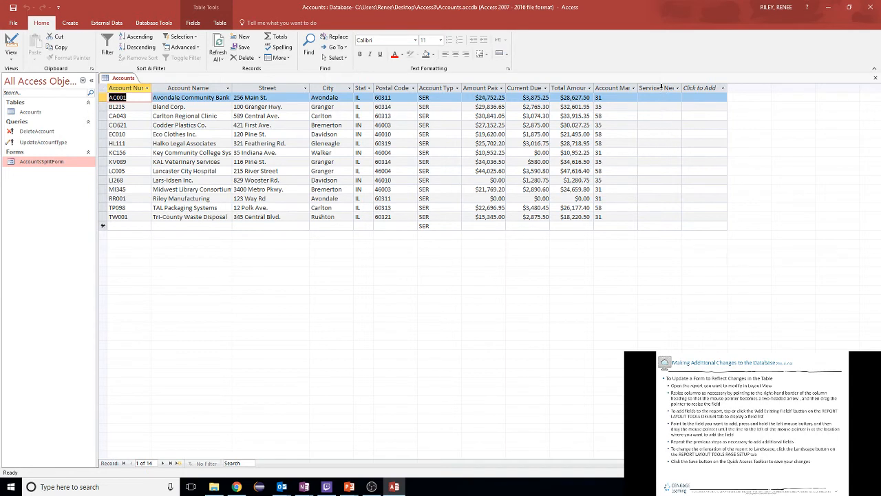
# Check the Services Needed field in the Accounts table's Design View, and return to Datasheet View.
pyautogui.click(661, 87)
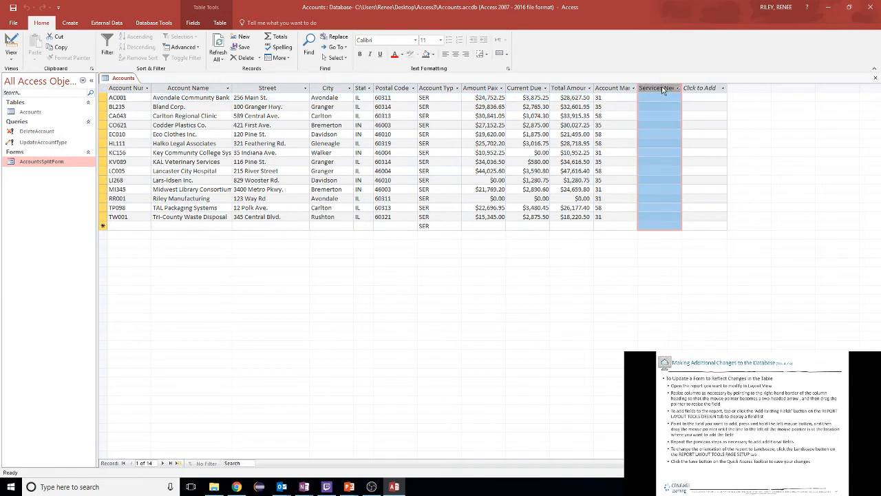
pyautogui.click(39, 113)
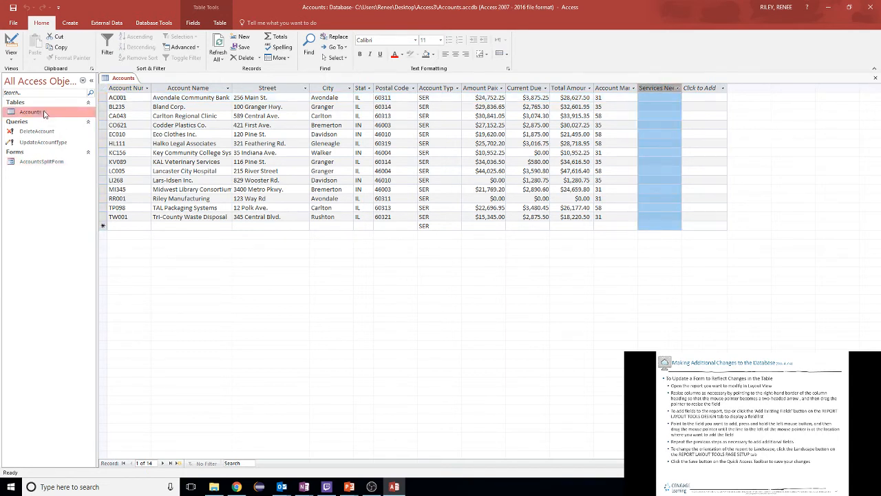
pyautogui.click(11, 54)
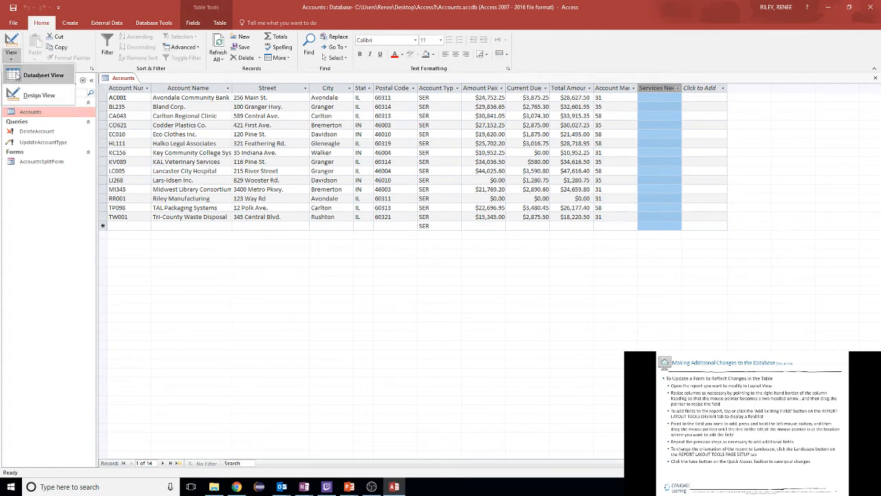
pyautogui.click(17, 77)
pyautogui.click(11, 57)
pyautogui.click(23, 94)
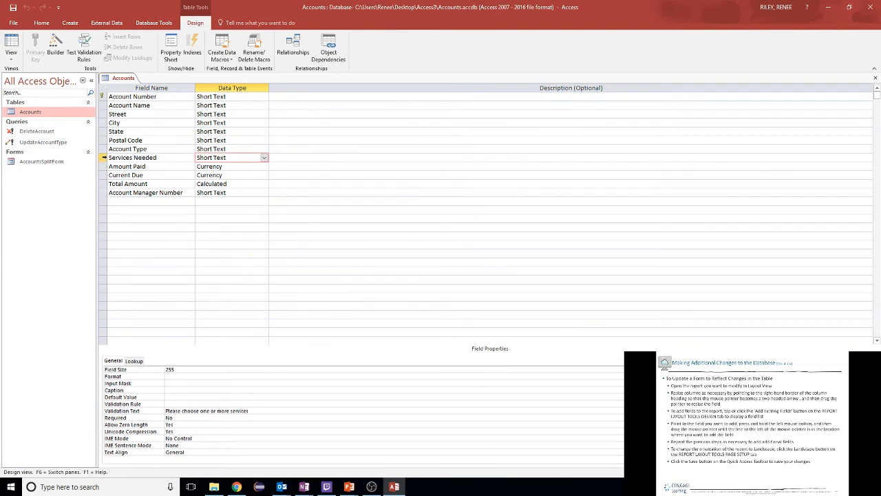
pyautogui.click(105, 159)
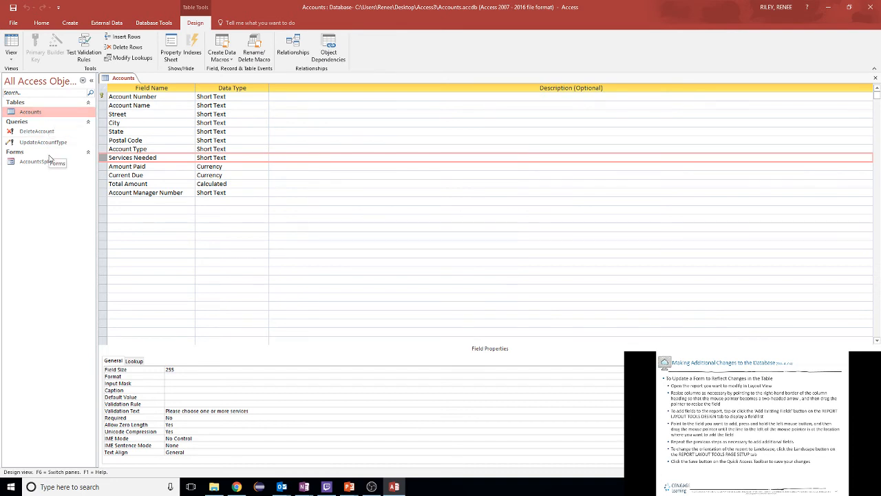
pyautogui.click(10, 59)
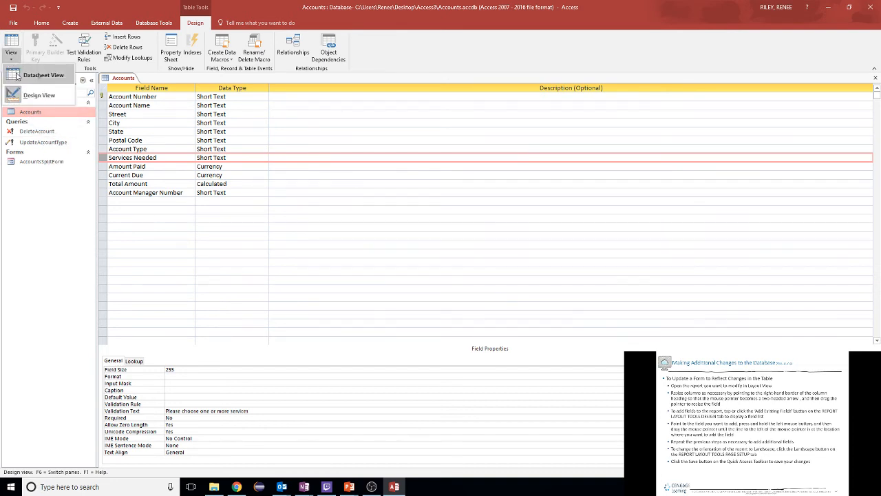
pyautogui.click(17, 76)
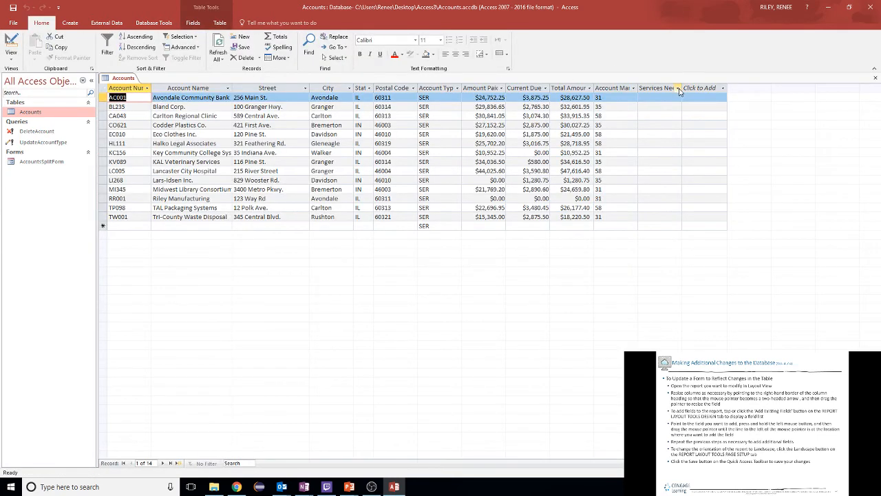
# Move the Services Needed column between Account Type and Amount Paid in the datasheet.
pyautogui.click(659, 88)
pyautogui.moveTo(660, 87); pyautogui.dragTo(533, 86)
pyautogui.moveTo(495, 85); pyautogui.dragTo(469, 90)
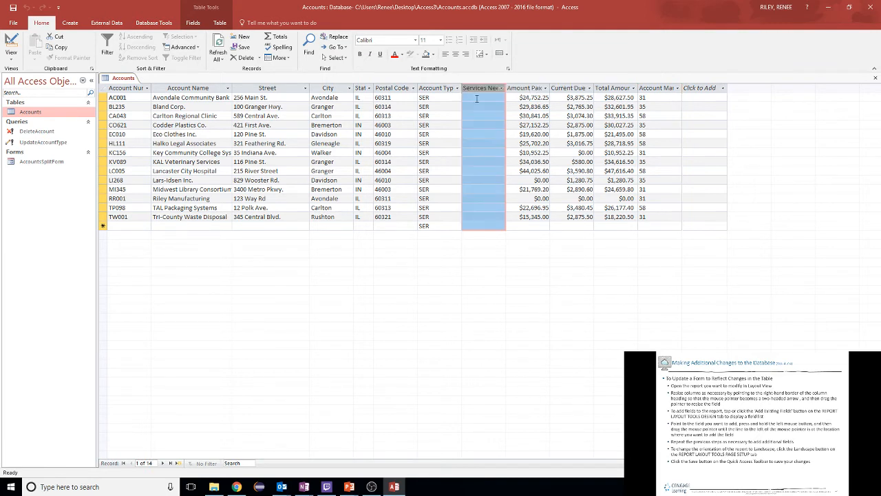
# Assign the services Ben, Mgt and Pay to the Avondale Community Bank record.
pyautogui.click(481, 97)
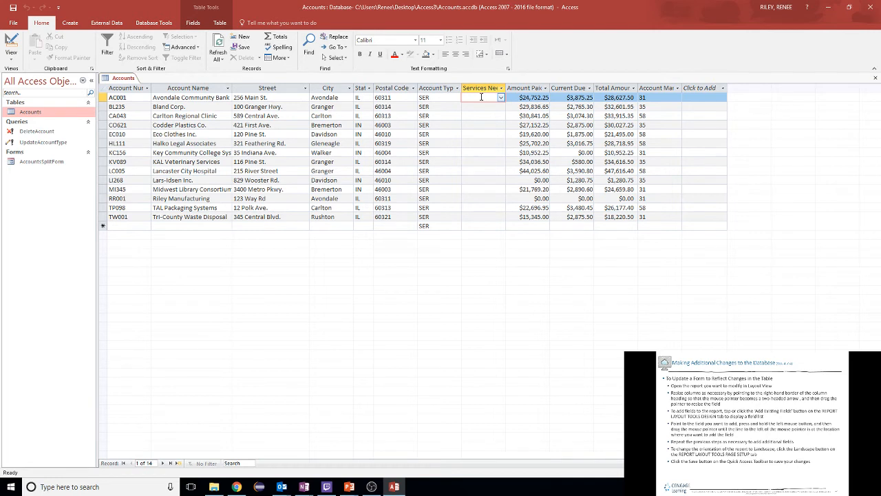
pyautogui.click(501, 98)
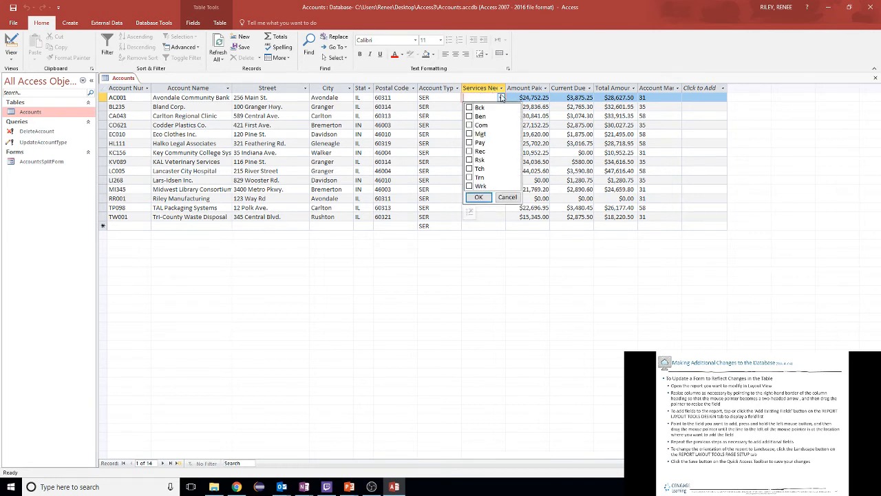
pyautogui.click(469, 117)
pyautogui.click(469, 134)
pyautogui.click(469, 143)
pyautogui.click(479, 198)
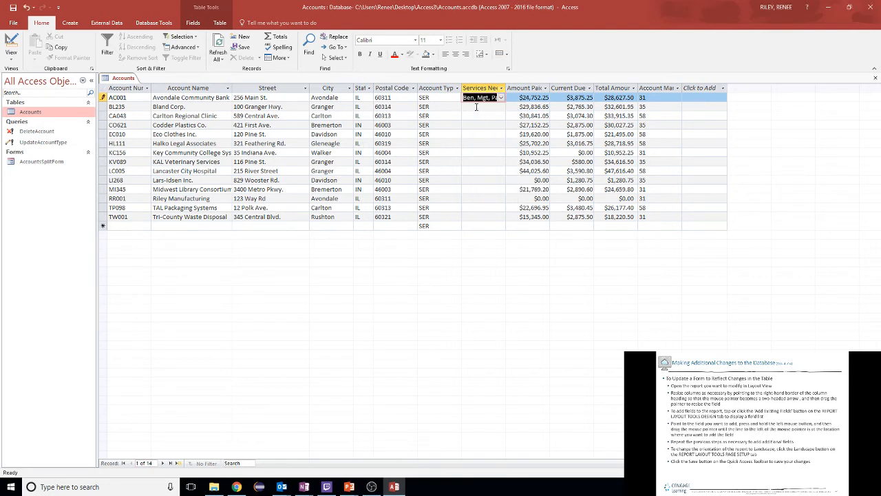
# Assign the service Rec to the Bland Corp. record.
pyautogui.click(476, 107)
pyautogui.click(501, 108)
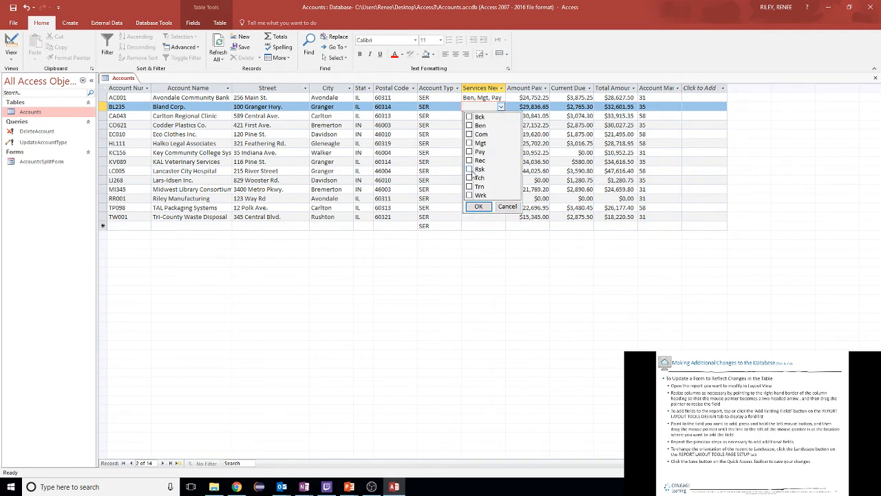
pyautogui.click(473, 160)
pyautogui.click(478, 207)
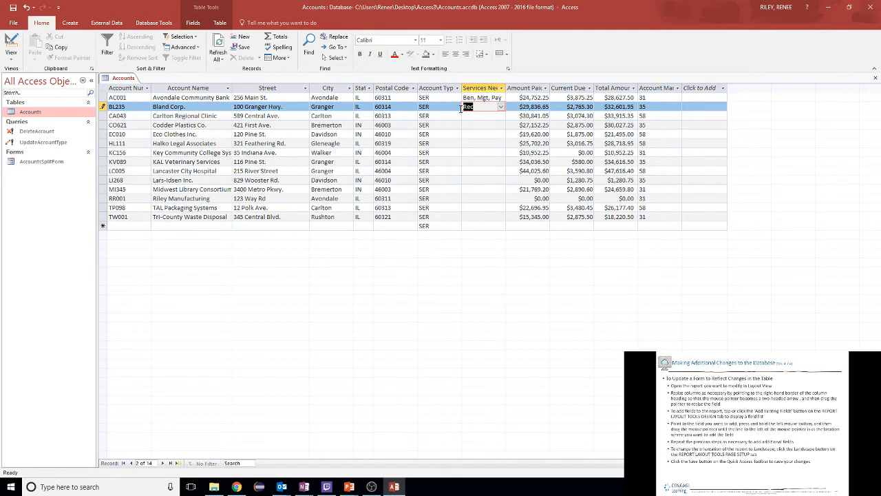
# Open AccountsSplitForm and switch it to Design View.
pyautogui.doubleClick(39, 162)
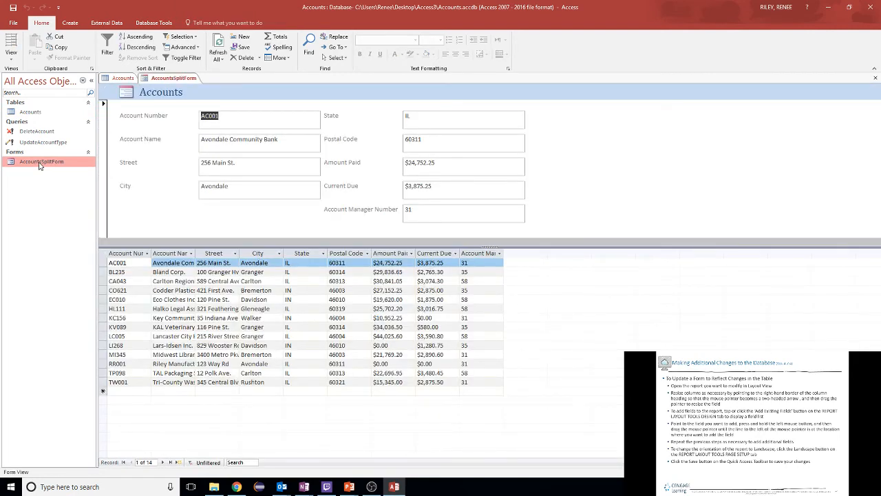
pyautogui.click(10, 54)
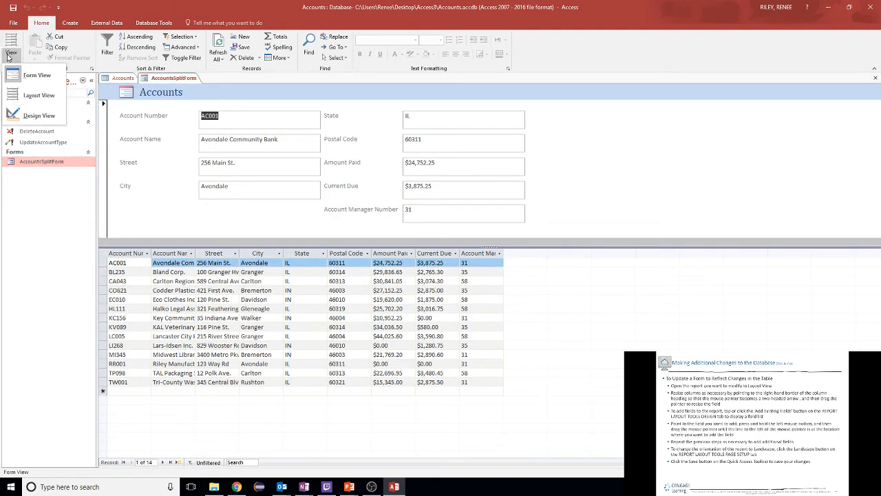
pyautogui.click(39, 116)
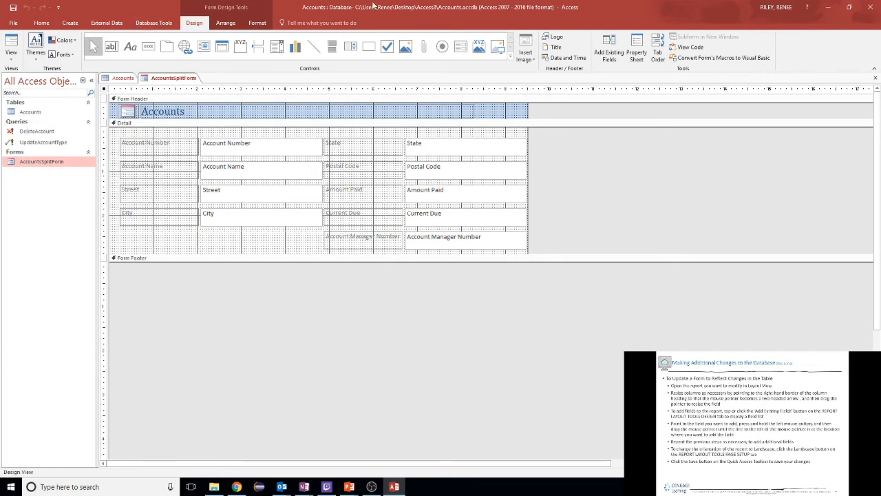
# Show the list of available fields and extend the form's Detail section downward to make room for another row.
pyautogui.click(609, 48)
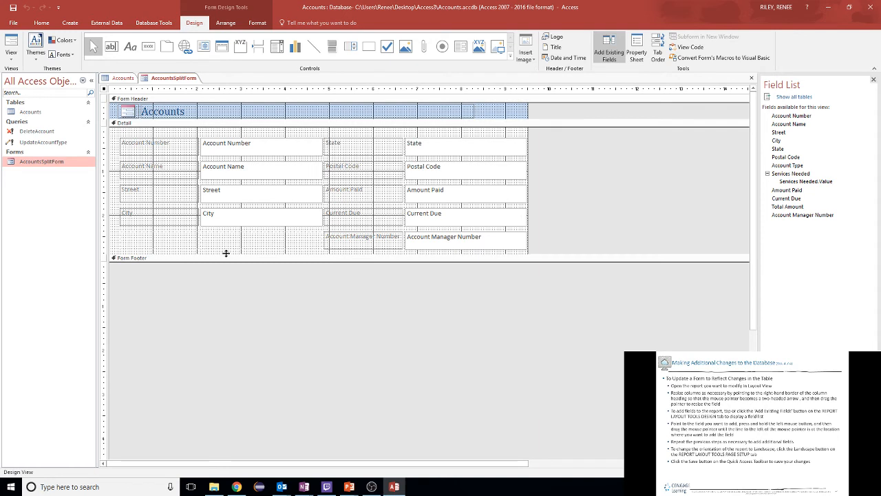
pyautogui.moveTo(226, 253); pyautogui.dragTo(226, 277)
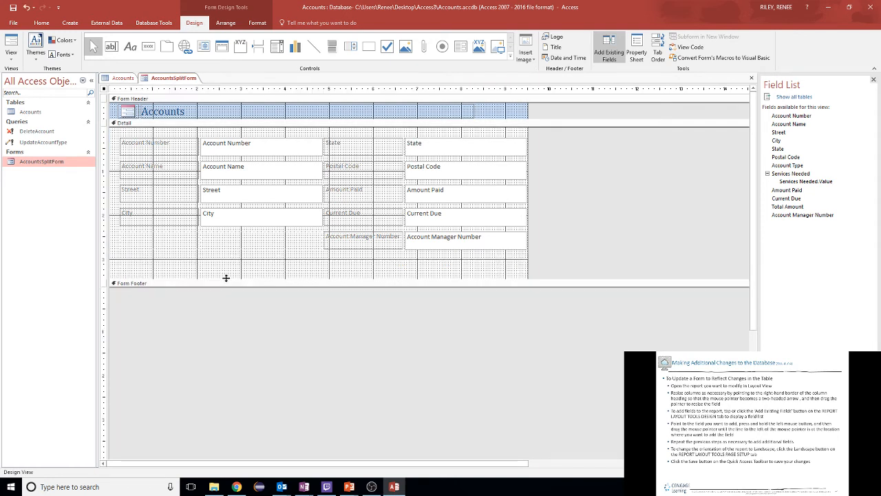
pyautogui.doubleClick(790, 166)
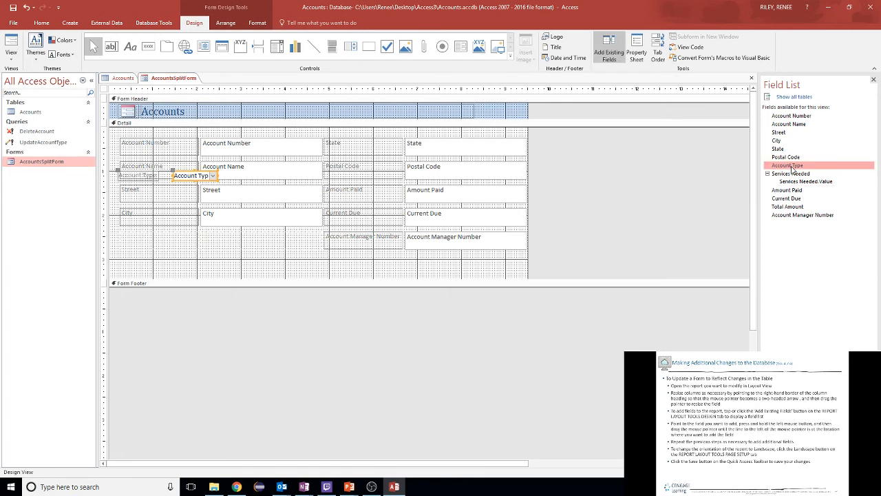
pyautogui.click(119, 173)
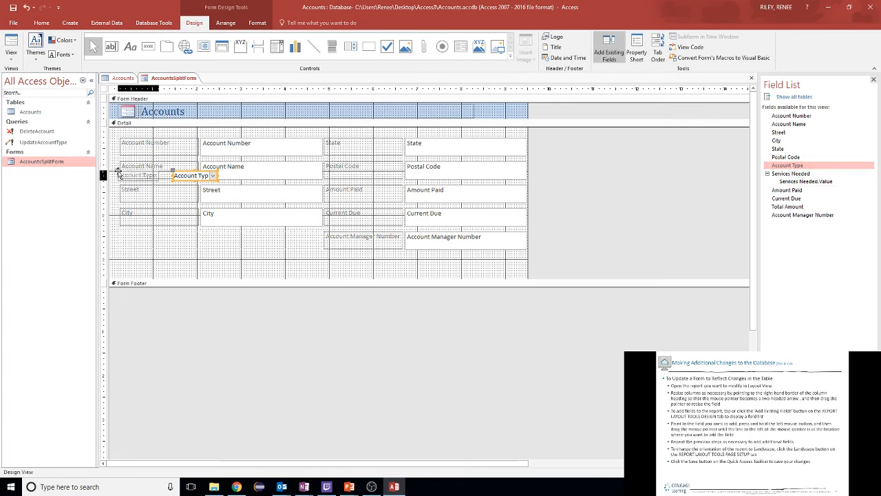
pyautogui.moveTo(119, 173); pyautogui.dragTo(119, 232)
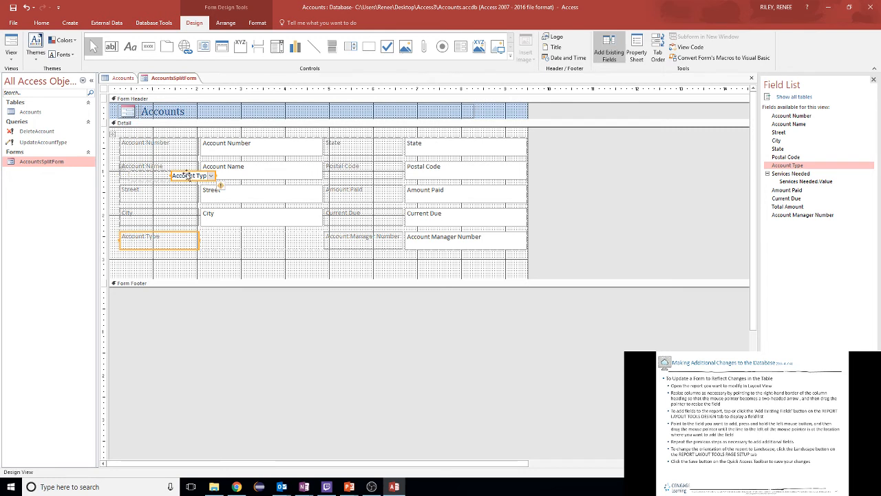
pyautogui.moveTo(188, 176); pyautogui.dragTo(213, 258)
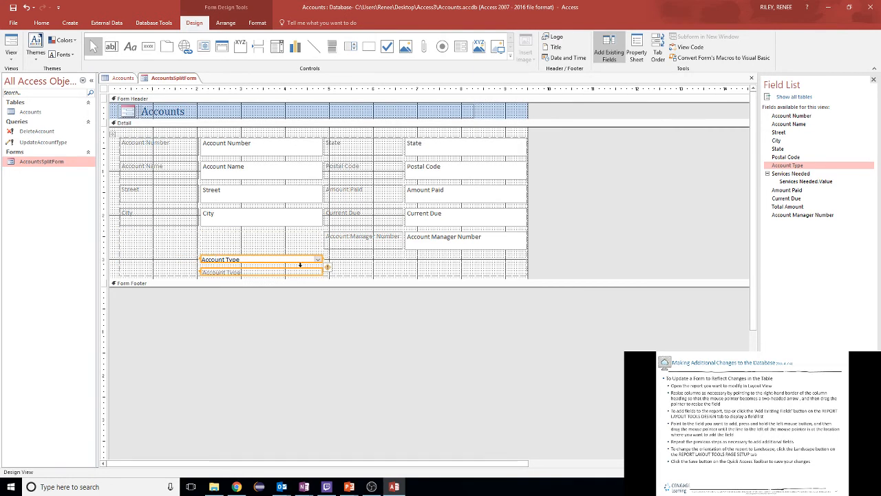
pyautogui.click(334, 270)
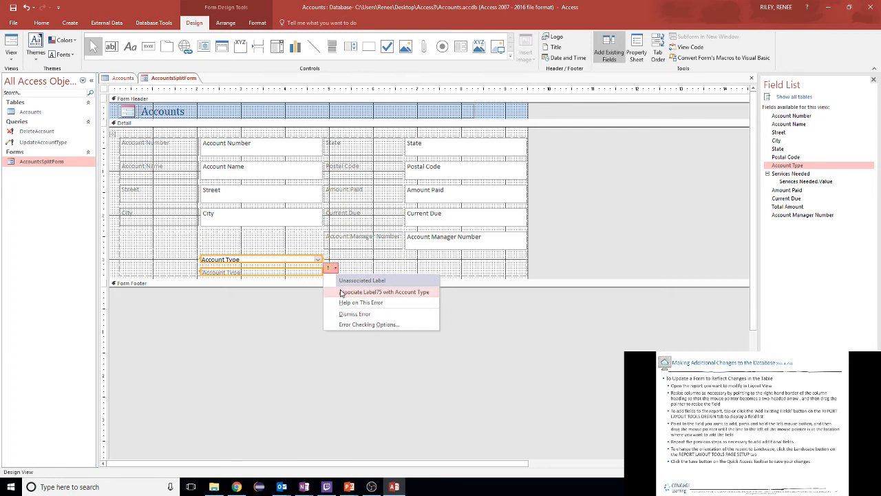
pyautogui.click(341, 292)
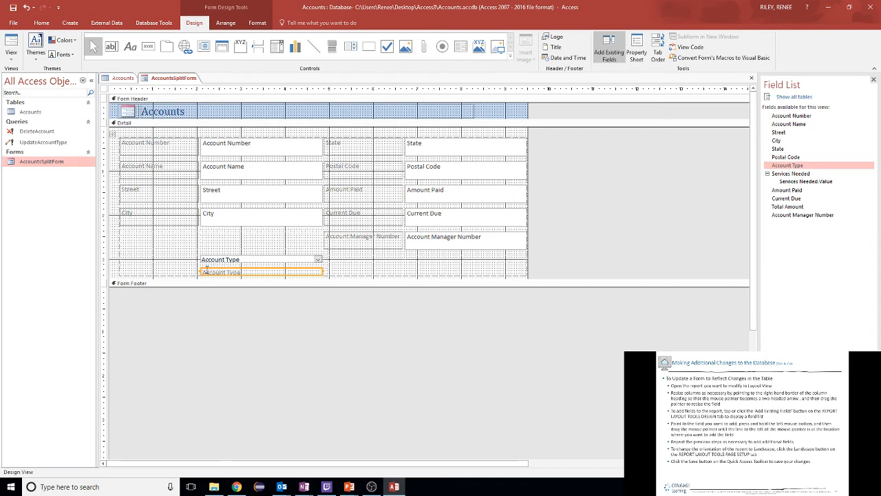
pyautogui.moveTo(204, 269); pyautogui.dragTo(242, 246)
pyautogui.hotkey('ctrl', 'z')
pyautogui.hotkey('ctrl', 'z')
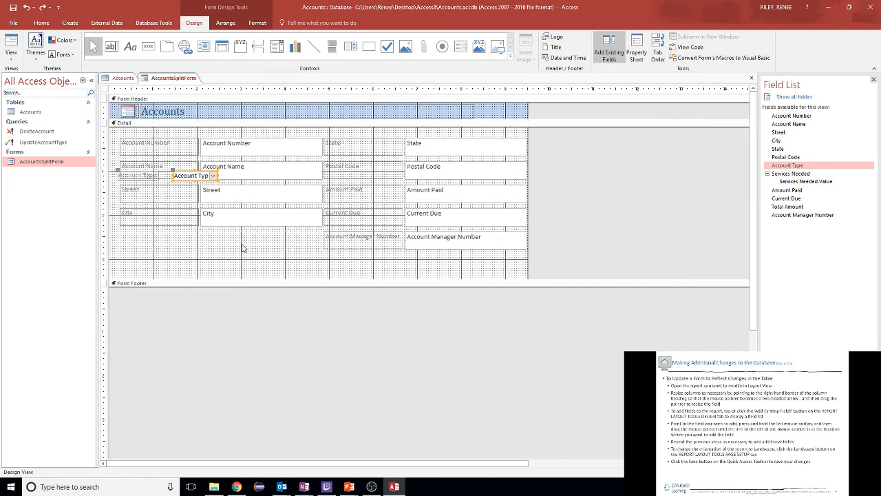
pyautogui.hotkey('ctrl', 'z')
# Add the Account Type field to the form and place its combo box in the empty layout row below City.
pyautogui.click(131, 241)
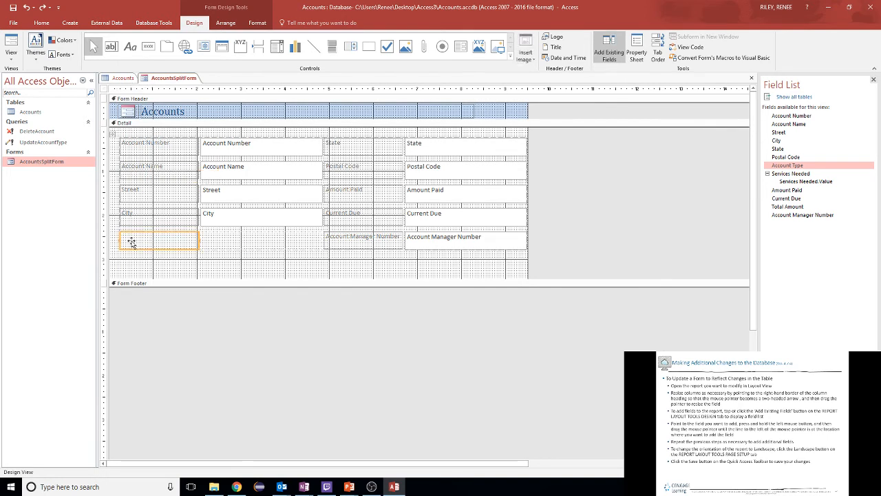
pyautogui.doubleClick(798, 167)
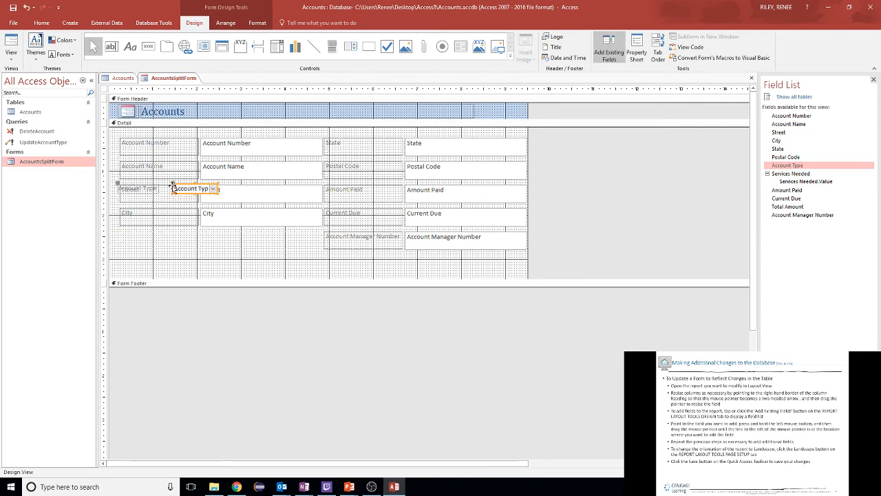
pyautogui.moveTo(173, 187)
pyautogui.mouseDown()
pyautogui.moveTo(174, 201)
pyautogui.moveTo(174, 189)
pyautogui.mouseUp()
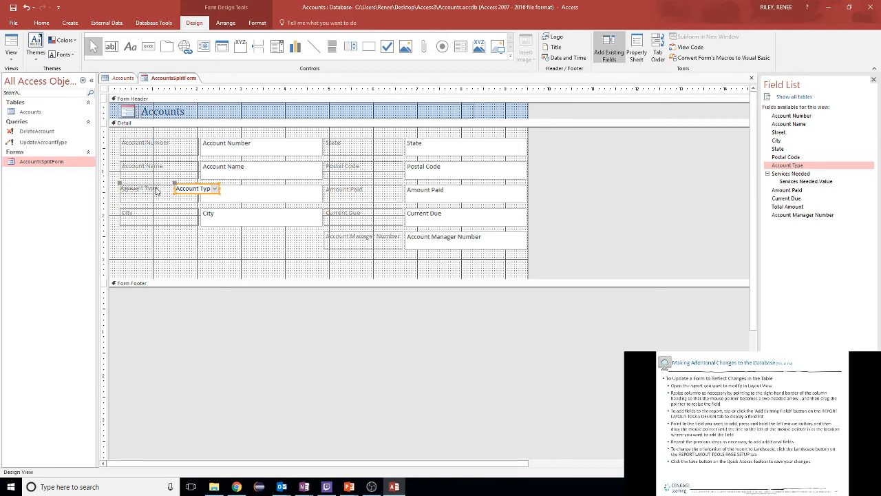
pyautogui.click(159, 188)
pyautogui.click(184, 187)
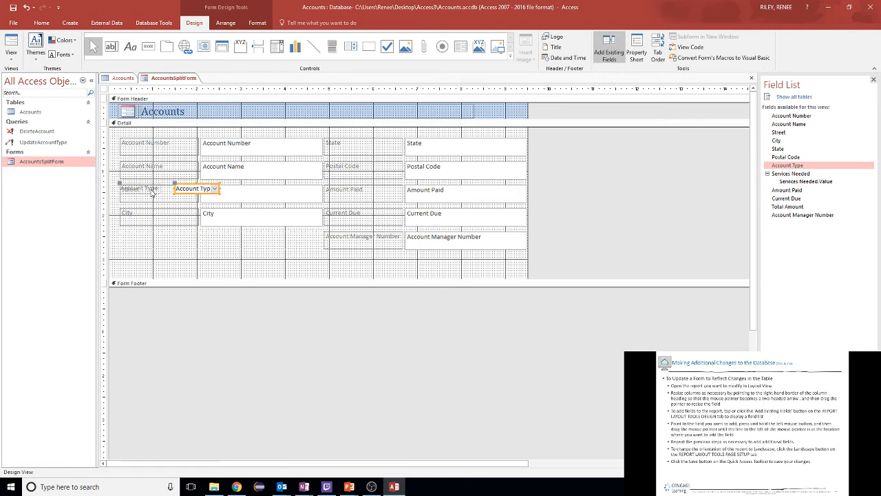
pyautogui.keyDown('shift'); pyautogui.click(152, 192); pyautogui.keyUp('shift')
pyautogui.click(177, 200)
pyautogui.moveTo(176, 199); pyautogui.dragTo(160, 238)
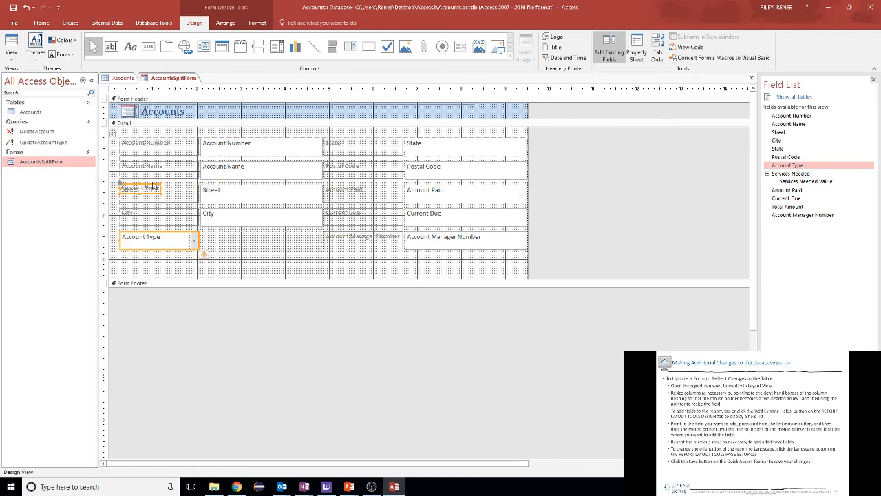
# Separate the Account Type label from its combo box and move the combo box into the data column below City.
pyautogui.moveTo(153, 188); pyautogui.dragTo(179, 242)
pyautogui.click(204, 246)
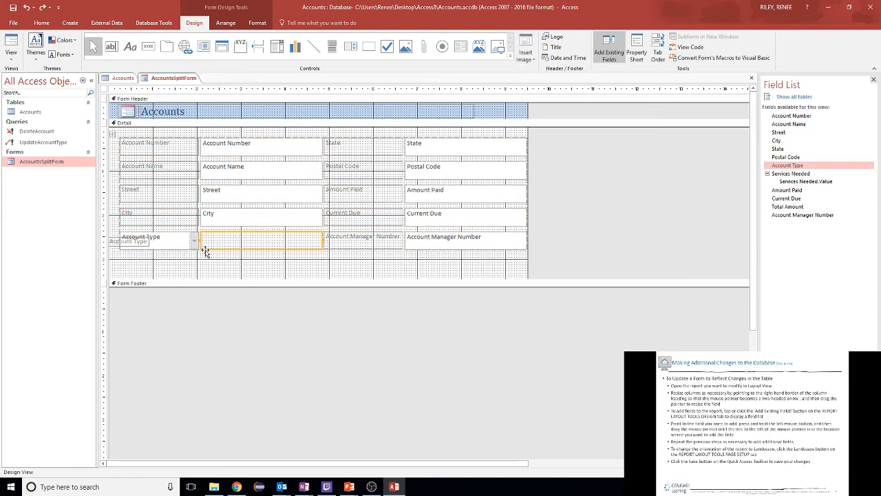
pyautogui.click(171, 265)
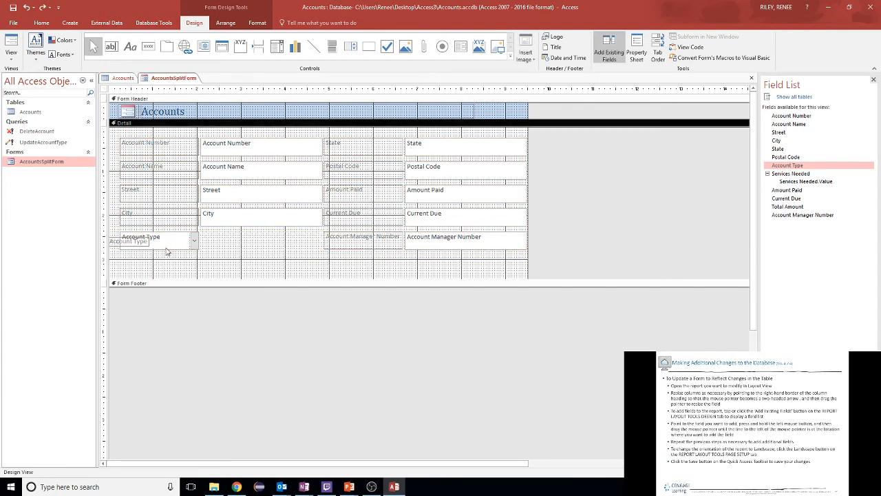
pyautogui.click(166, 242)
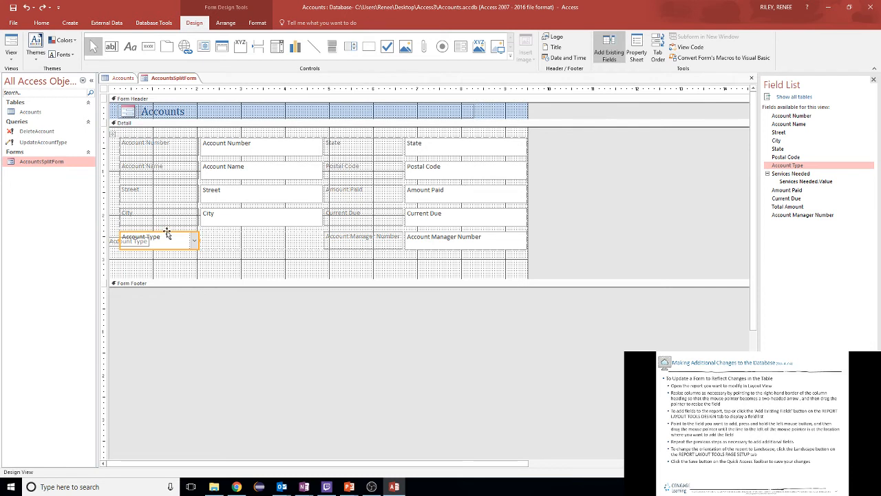
pyautogui.moveTo(166, 238); pyautogui.dragTo(224, 237)
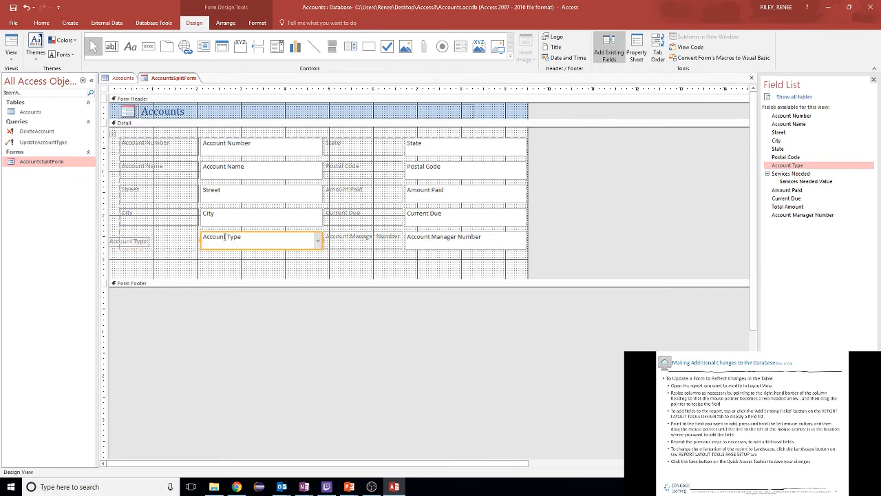
# Move the Account Type label into the empty label cell below the City label.
pyautogui.click(130, 241)
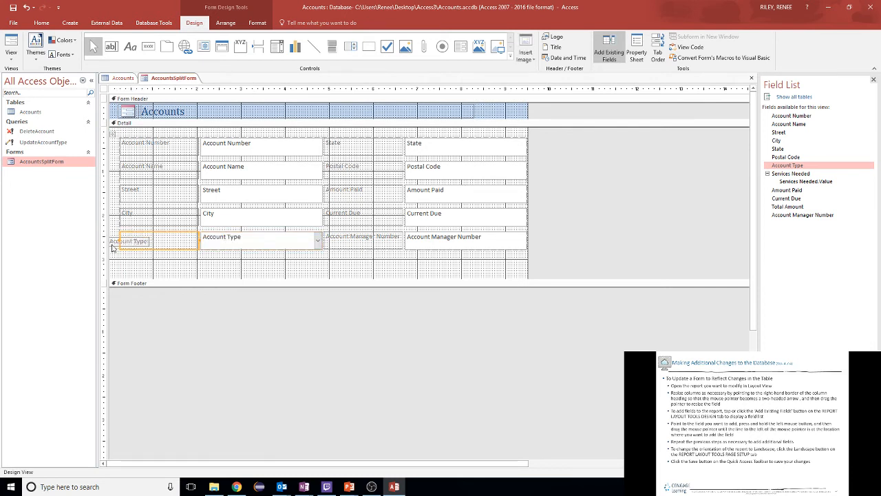
pyautogui.click(112, 242)
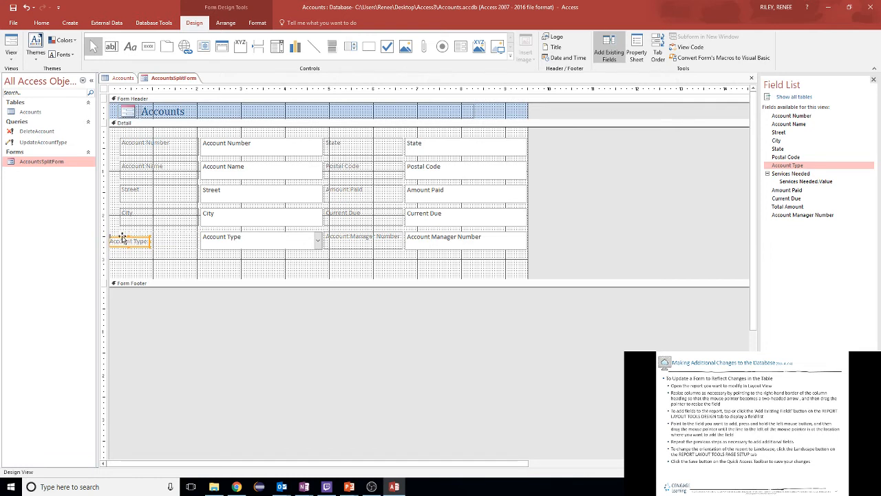
pyautogui.moveTo(121, 241)
pyautogui.mouseDown()
pyautogui.moveTo(144, 236)
pyautogui.moveTo(137, 236)
pyautogui.mouseUp()
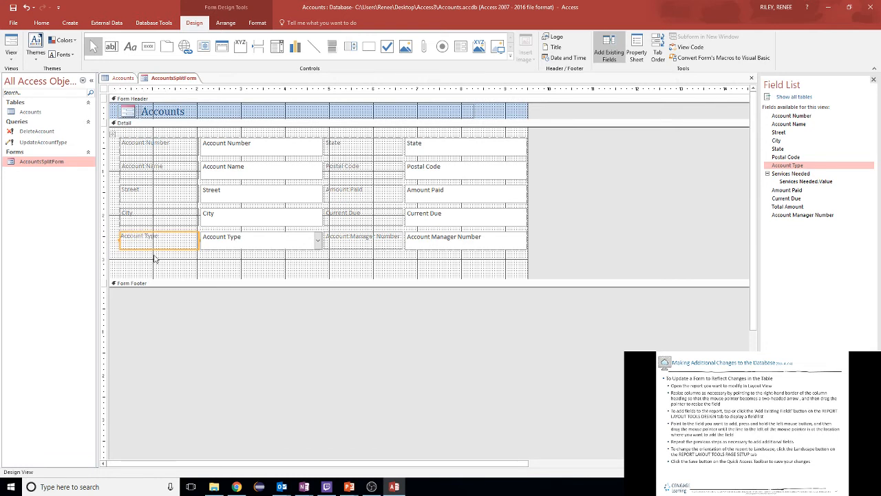
pyautogui.click(157, 264)
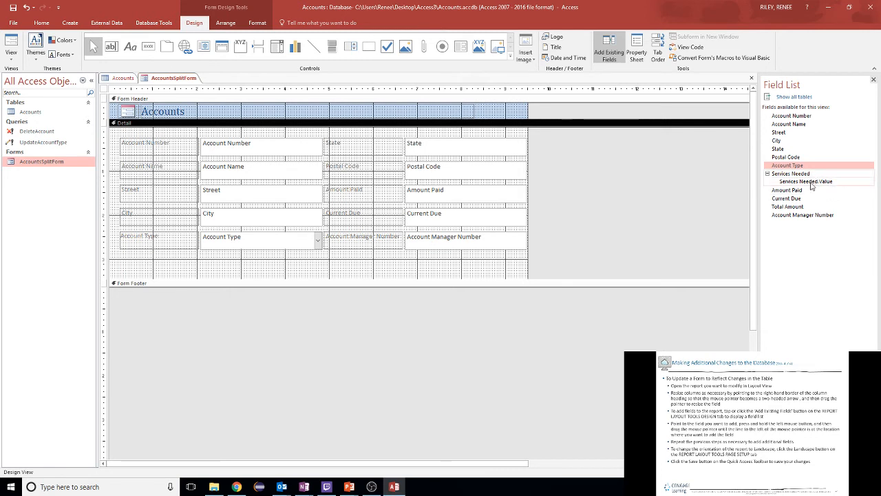
# Add the Services Needed.Value field to the form and place it with its label in a row below Account Type.
pyautogui.moveTo(811, 185); pyautogui.dragTo(173, 197)
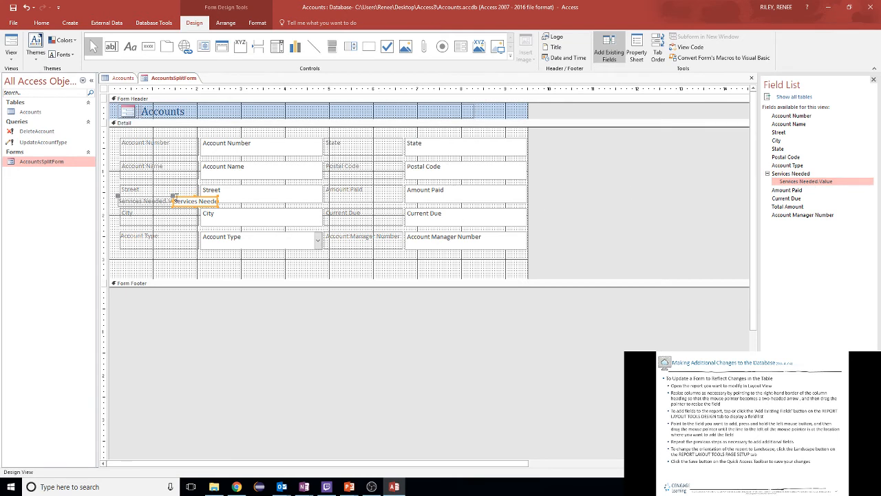
pyautogui.keyDown('shift'); pyautogui.click(155, 203); pyautogui.keyUp('shift')
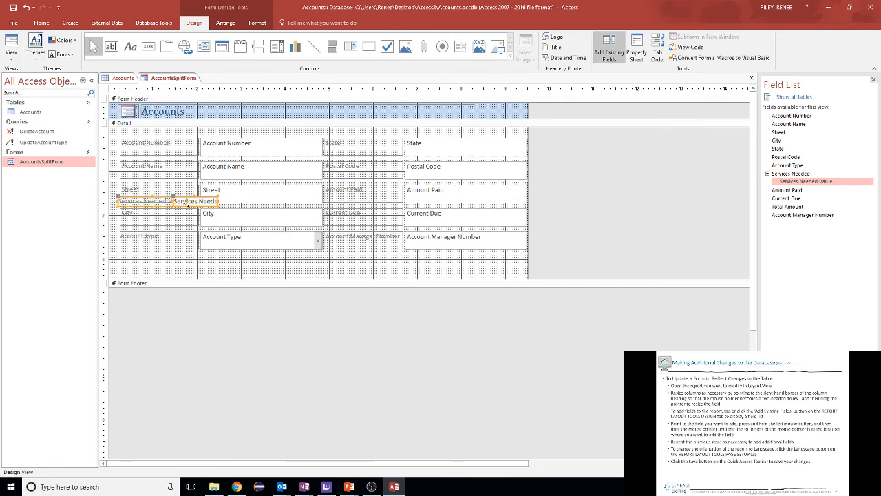
pyautogui.moveTo(177, 205); pyautogui.dragTo(193, 256)
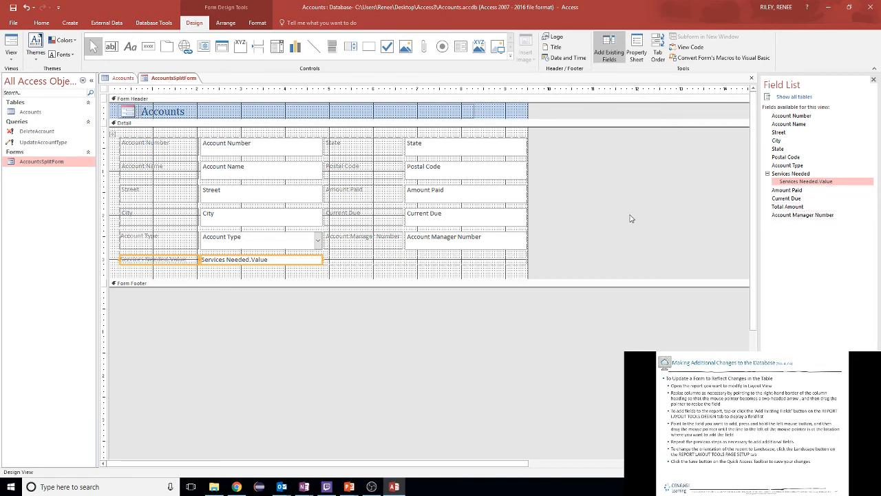
# Move the Account Manager Number label and field down one row, beside Services Needed.Value.
pyautogui.click(363, 243)
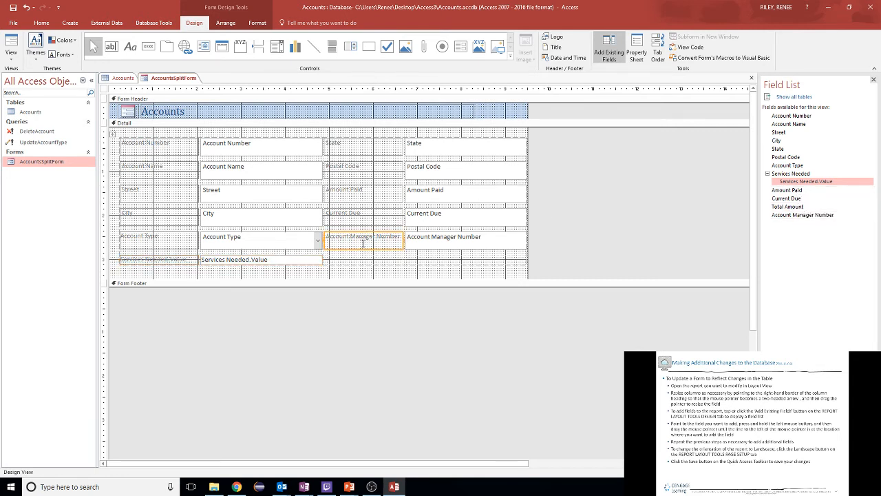
pyautogui.keyDown('shift'); pyautogui.click(433, 247); pyautogui.keyUp('shift')
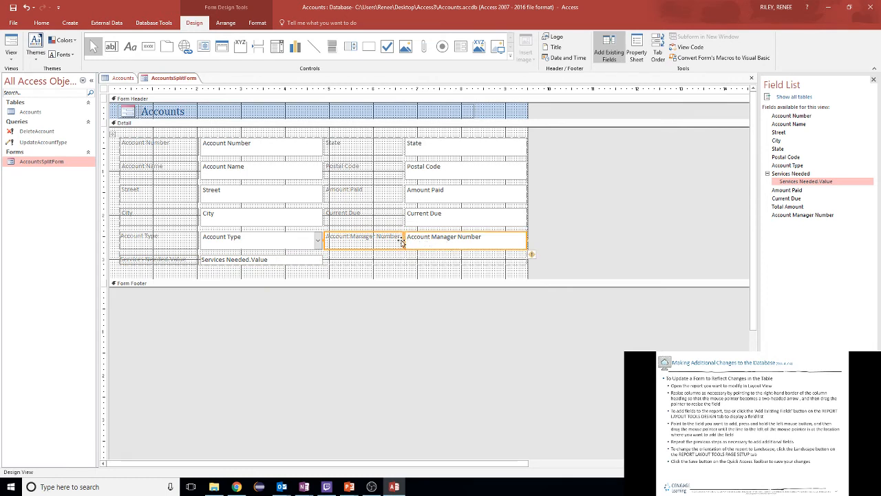
pyautogui.moveTo(403, 242); pyautogui.dragTo(405, 255)
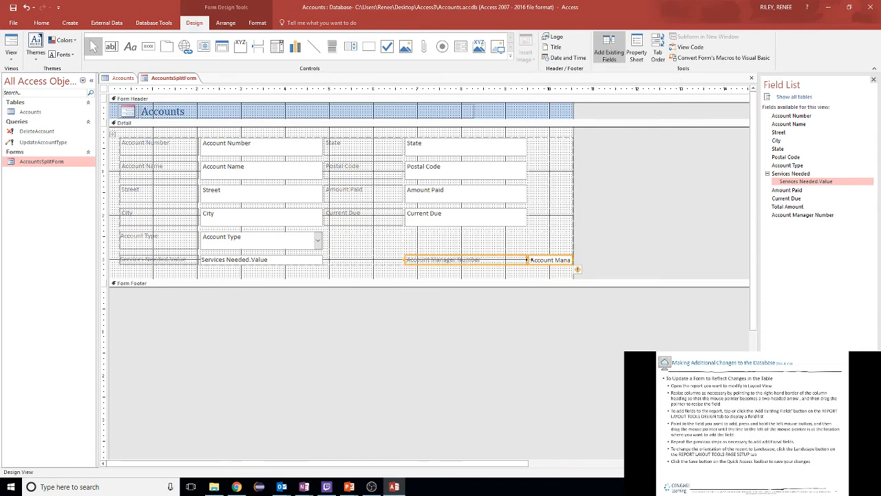
pyautogui.moveTo(521, 261); pyautogui.dragTo(379, 258)
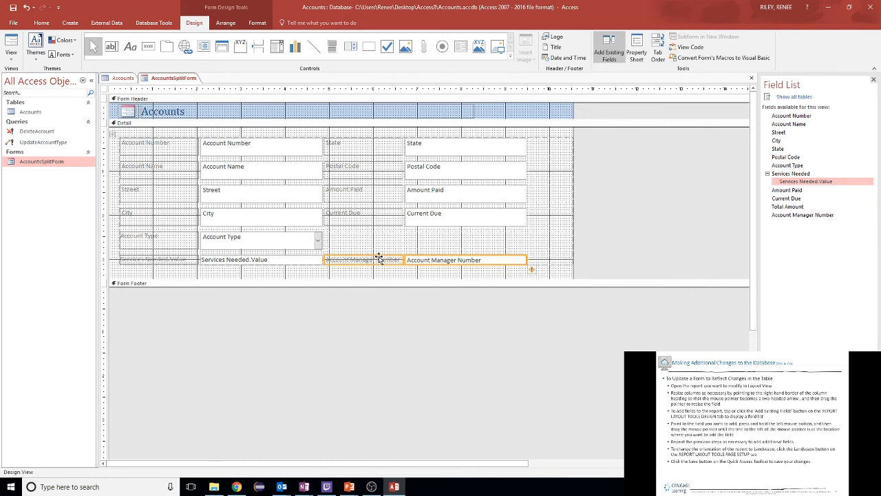
# Add the Total Amount field with its label in the empty row between Current Due and Account Manager Number.
pyautogui.click(357, 243)
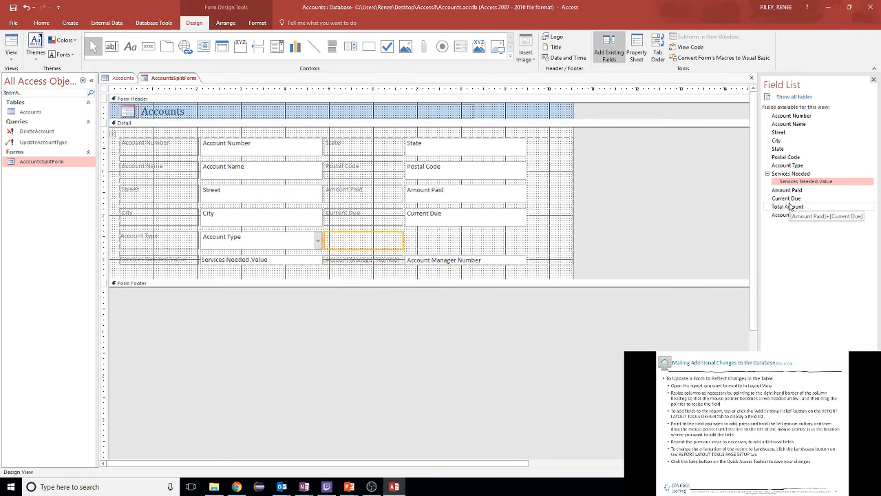
pyautogui.moveTo(791, 210); pyautogui.dragTo(393, 238)
pyautogui.keyDown('shift'); pyautogui.click(155, 215); pyautogui.keyUp('shift')
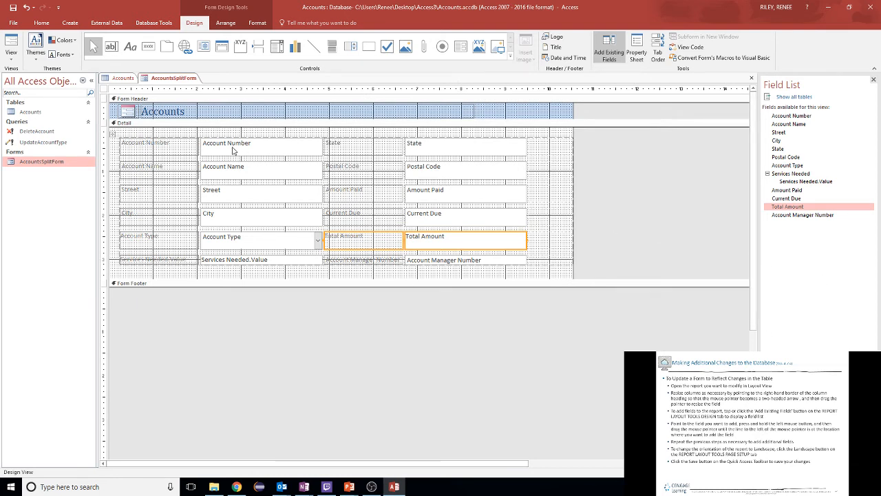
# Check the form in Form View, lowering the split divider to reveal the last row, and advance to the third record.
pyautogui.click(8, 57)
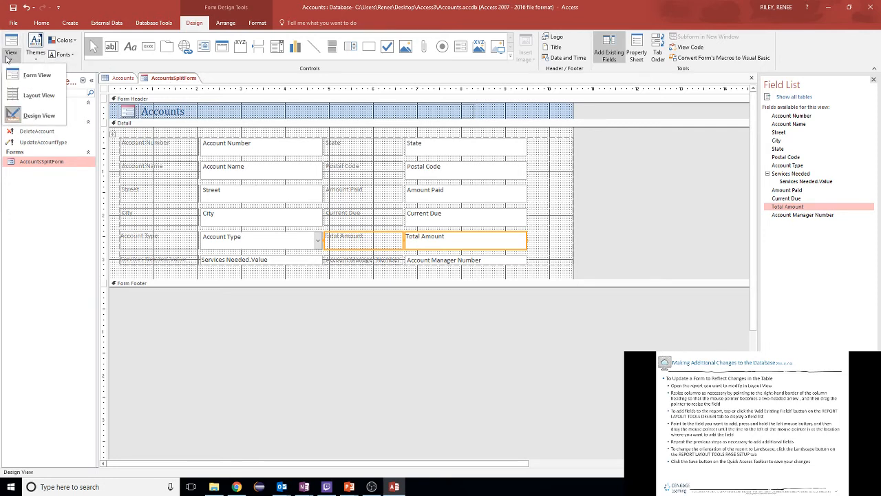
pyautogui.click(31, 75)
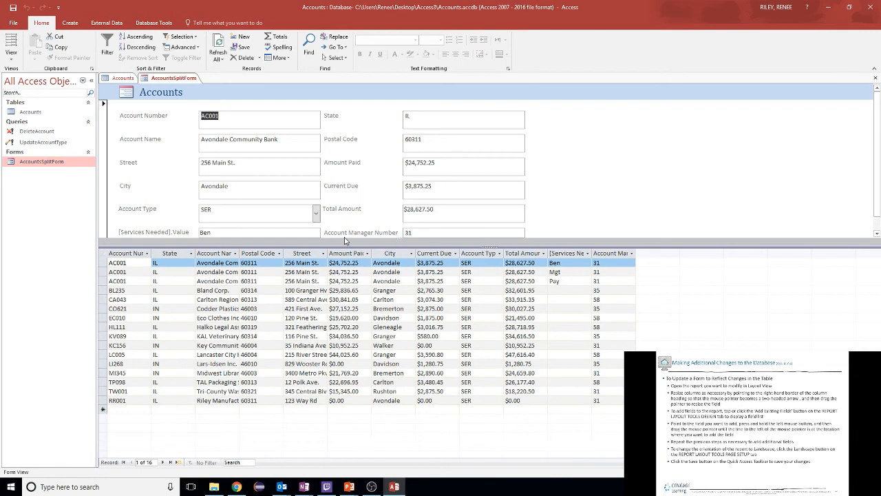
pyautogui.moveTo(344, 245); pyautogui.dragTo(346, 265)
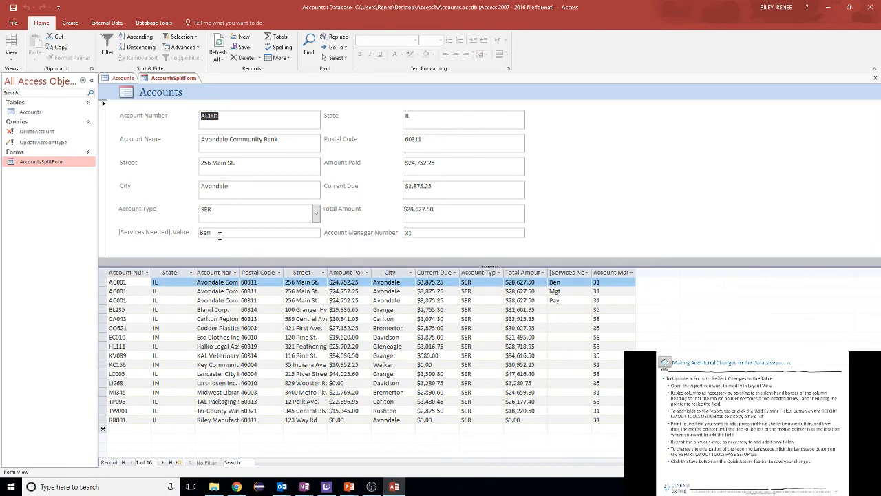
pyautogui.click(163, 462)
pyautogui.click(162, 462)
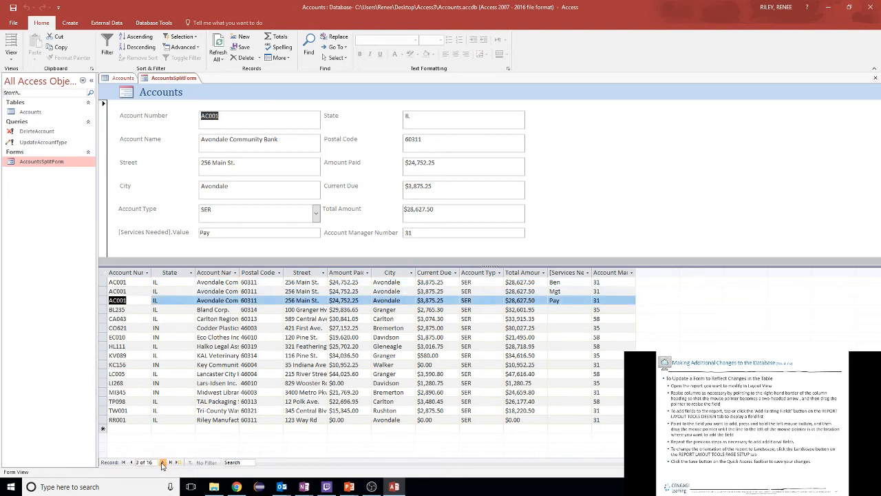
# Browse forward to the fourth record in the form and return to the first record.
pyautogui.click(163, 462)
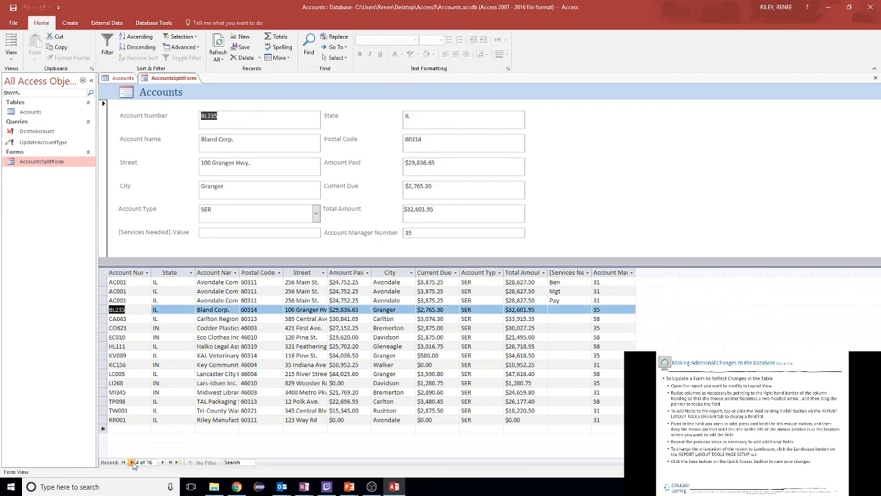
pyautogui.click(133, 465)
pyautogui.click(133, 465)
pyautogui.click(133, 465)
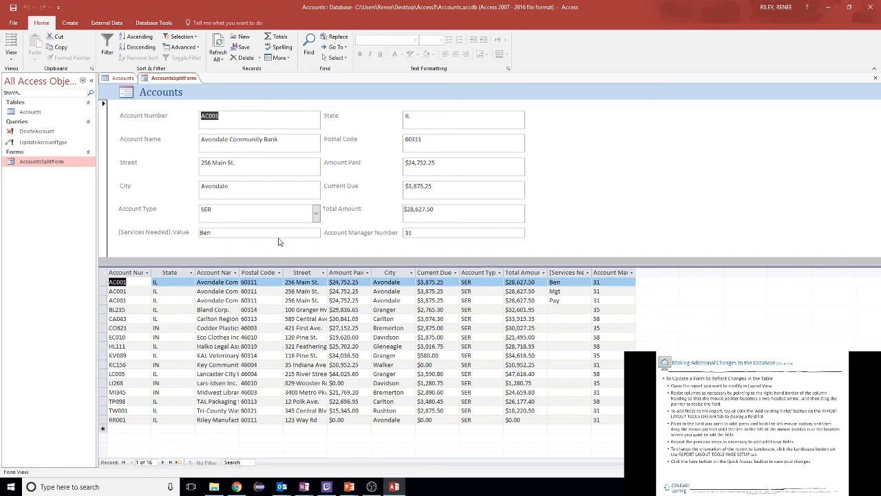
# In Design View of AccountsSplitForm, increase the height of the Services Needed.Value text box.
pyautogui.click(11, 56)
pyautogui.click(17, 118)
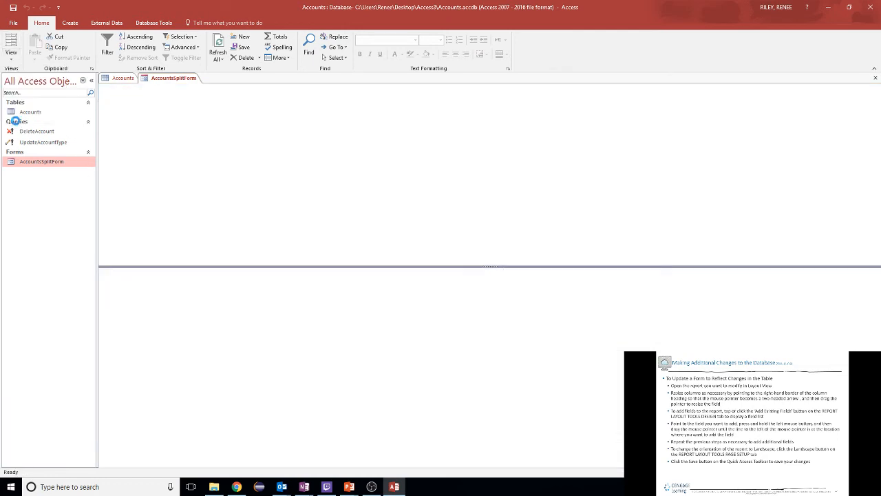
pyautogui.click(244, 262)
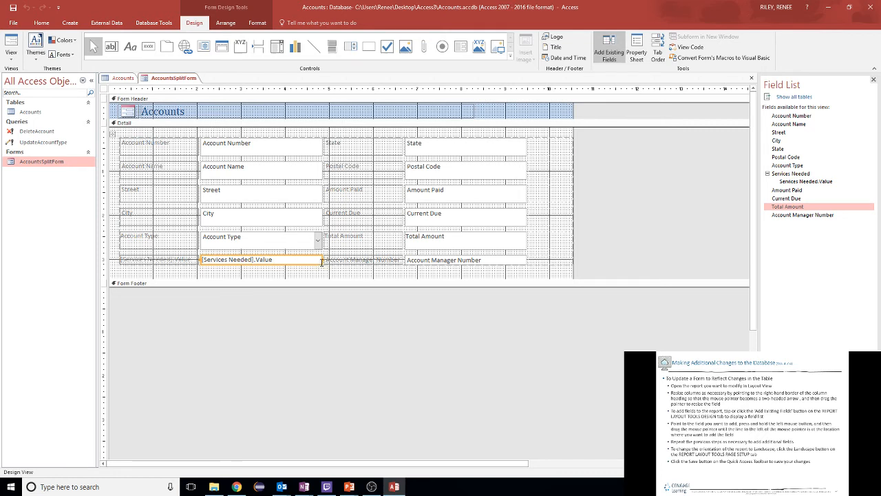
pyautogui.click(241, 259)
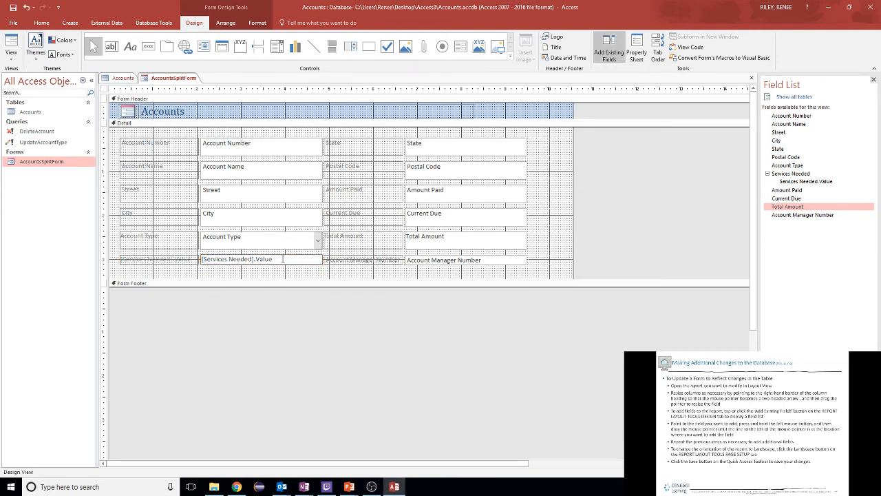
pyautogui.click(204, 254)
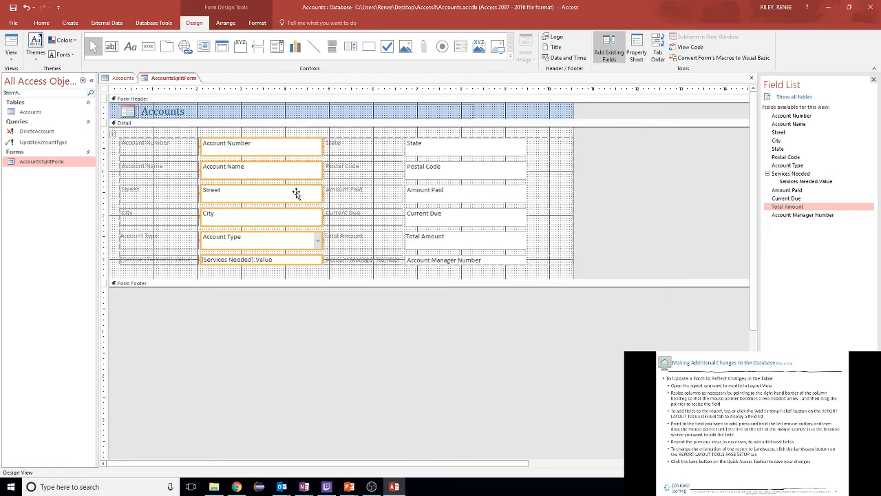
pyautogui.click(305, 272)
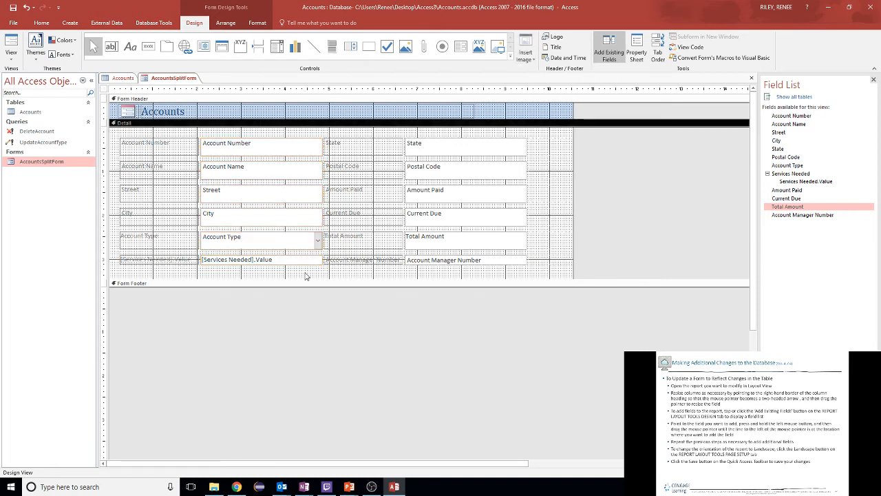
pyautogui.click(319, 264)
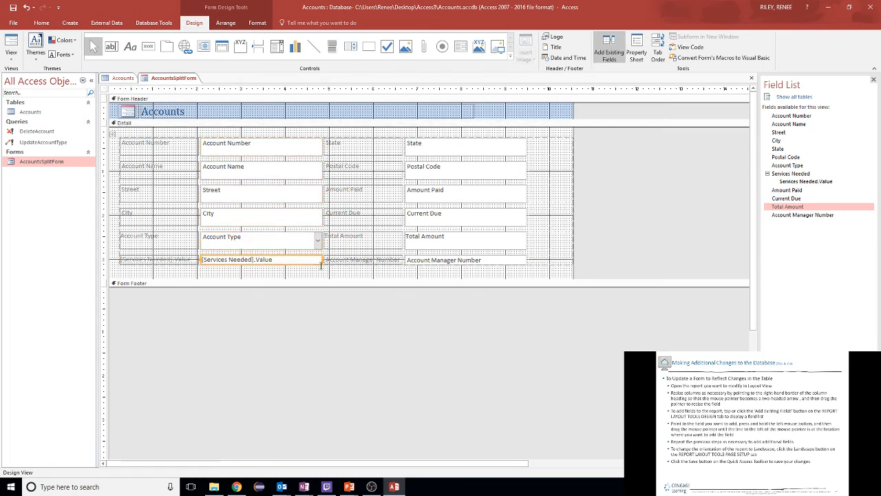
pyautogui.moveTo(320, 266); pyautogui.dragTo(323, 277)
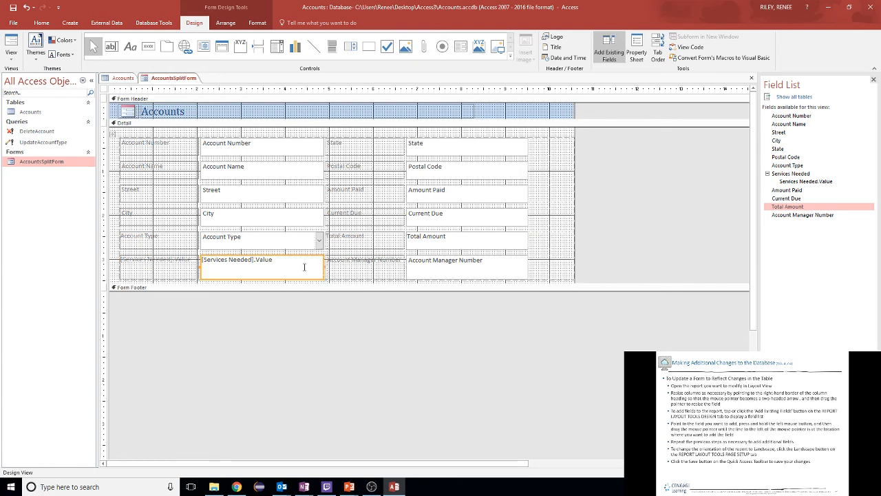
# Check the resized field in Form View, stepping through to the third record and back to the first.
pyautogui.click(12, 55)
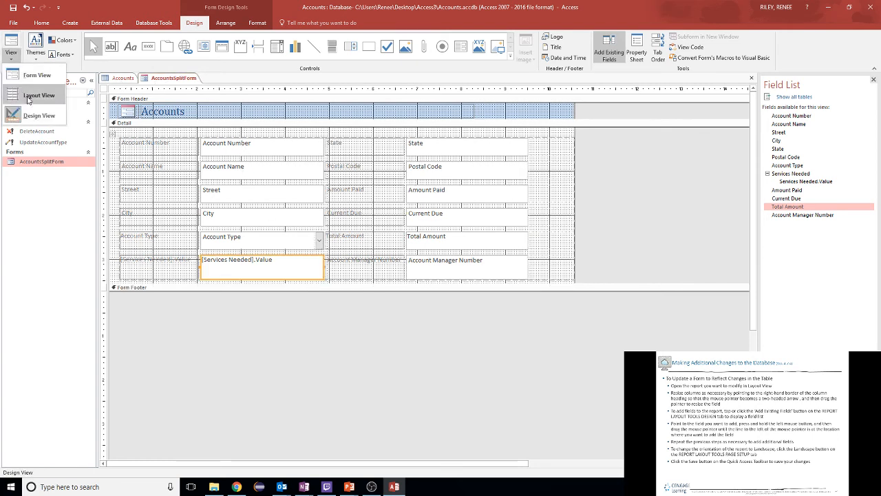
pyautogui.click(33, 75)
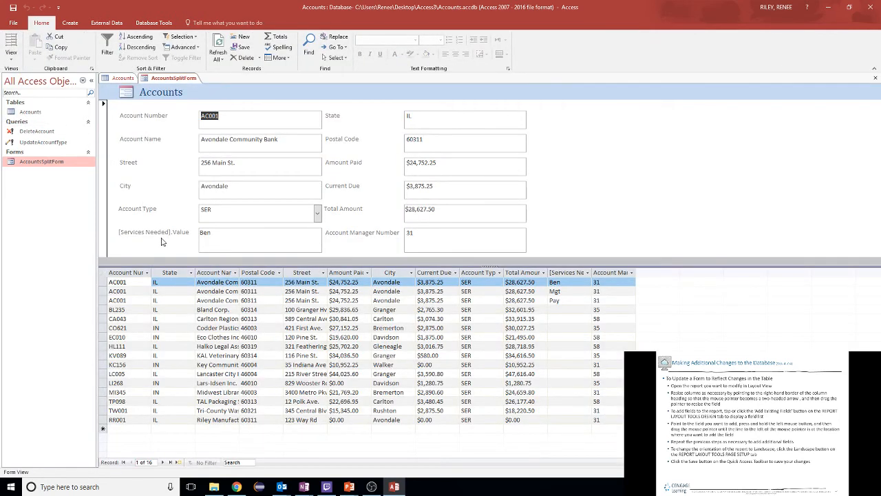
pyautogui.click(164, 463)
pyautogui.click(164, 463)
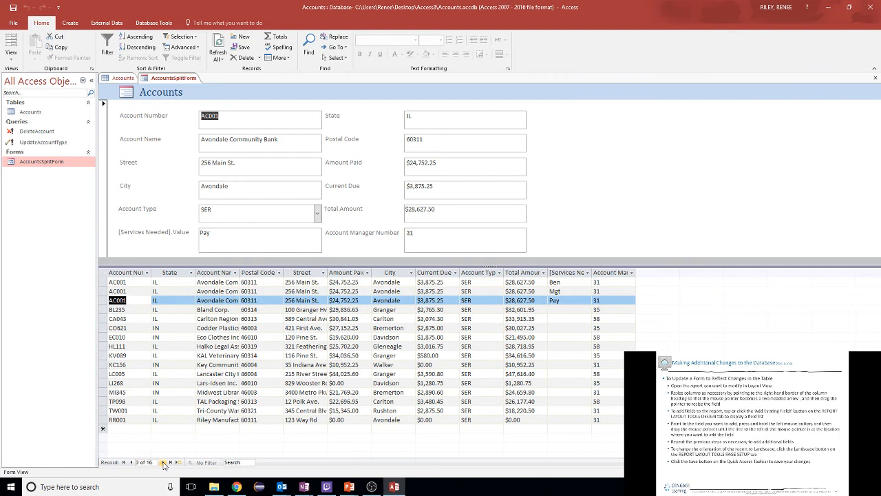
pyautogui.click(124, 462)
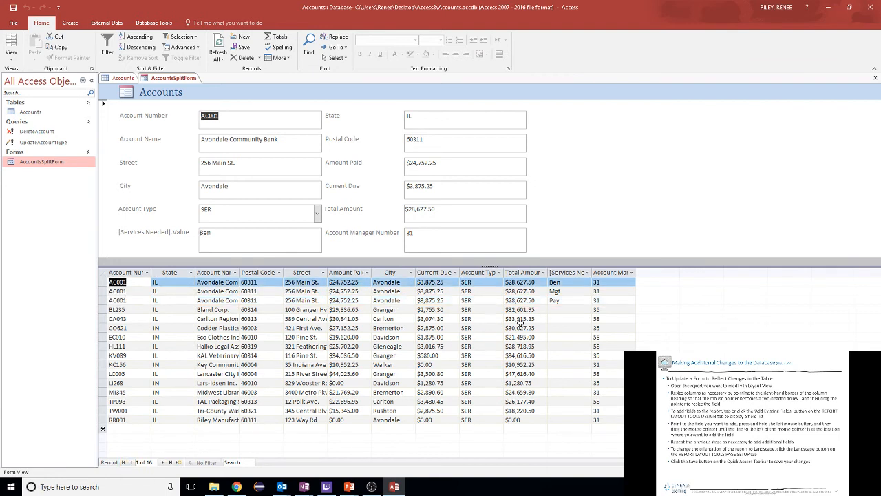
# Examine the Services Needed values of the AC001 rows and the column's filter options in the form's datasheet.
pyautogui.click(575, 285)
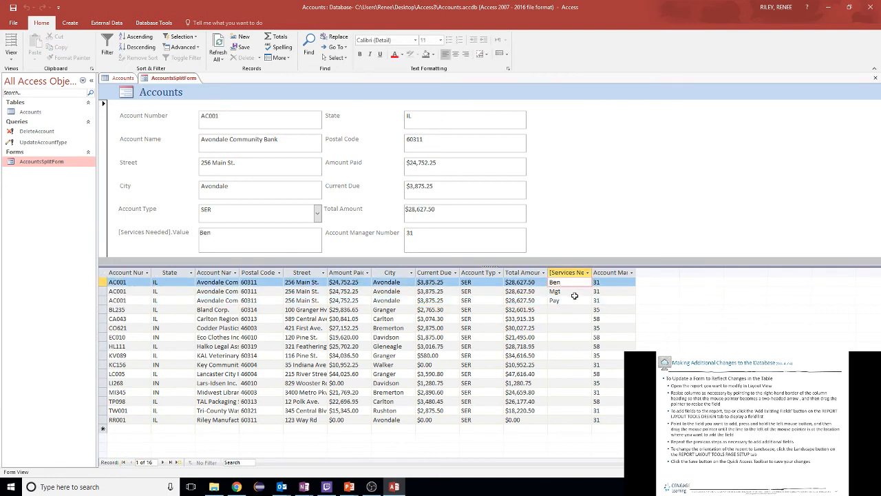
pyautogui.click(575, 292)
pyautogui.click(577, 301)
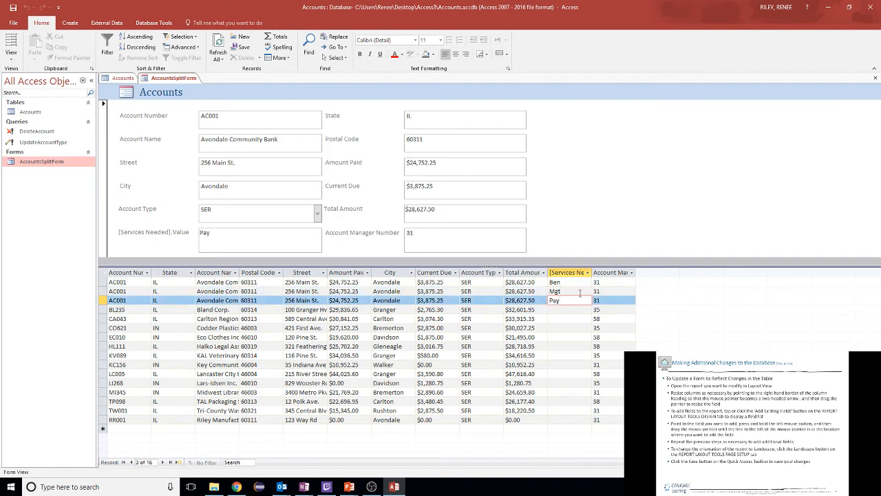
pyautogui.click(589, 273)
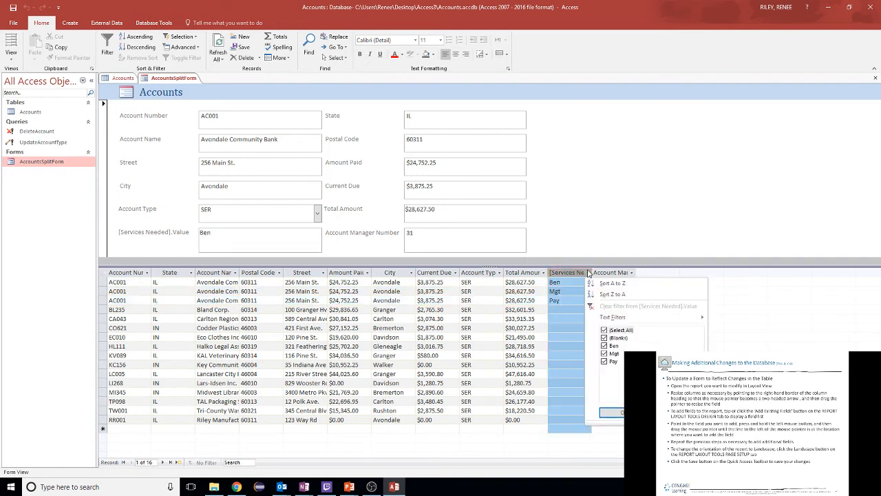
pyautogui.click(589, 273)
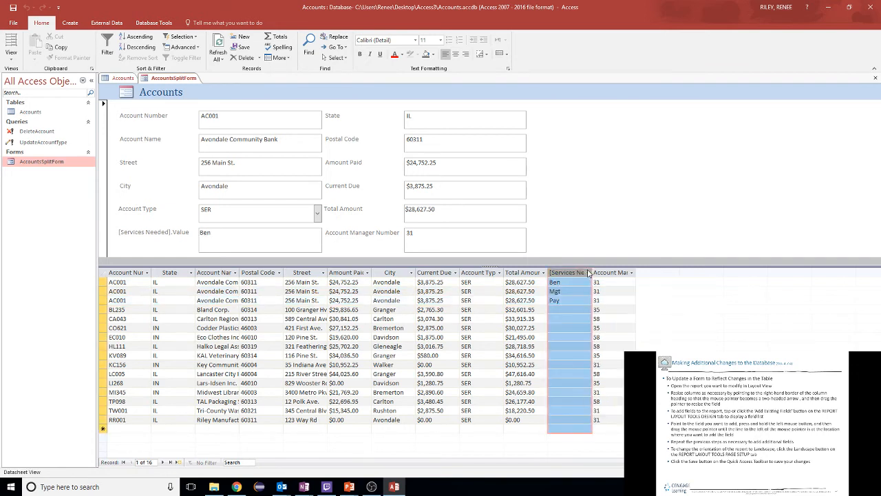
pyautogui.click(583, 283)
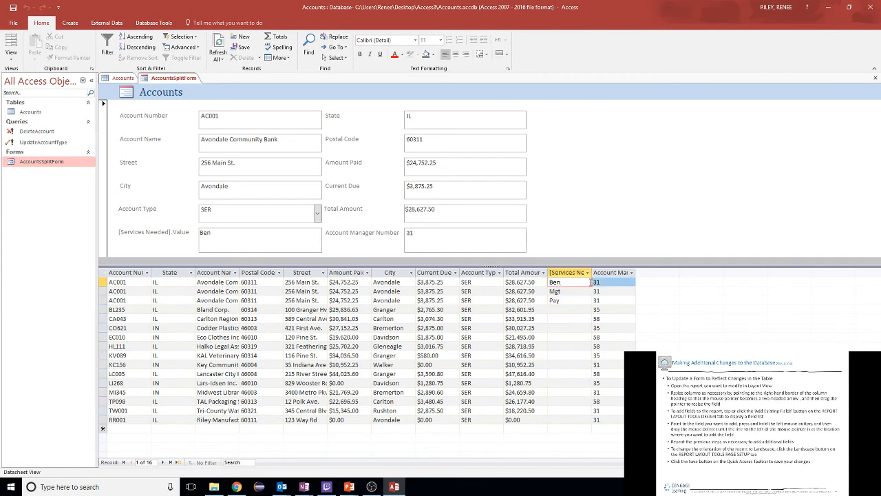
pyautogui.click(574, 185)
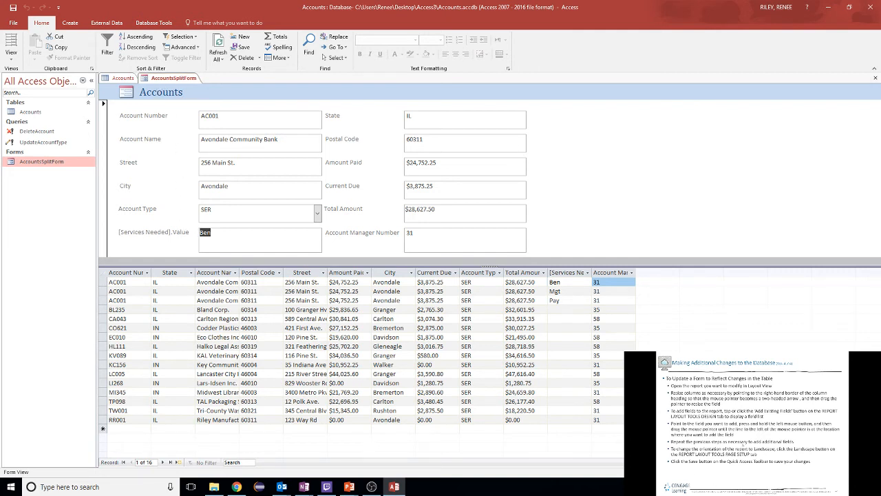
# Advance the PowerPoint slides to the topic on datasheet totals, and save and close AccountsSplitForm in Access.
pyautogui.click(743, 444)
pyautogui.click(723, 449)
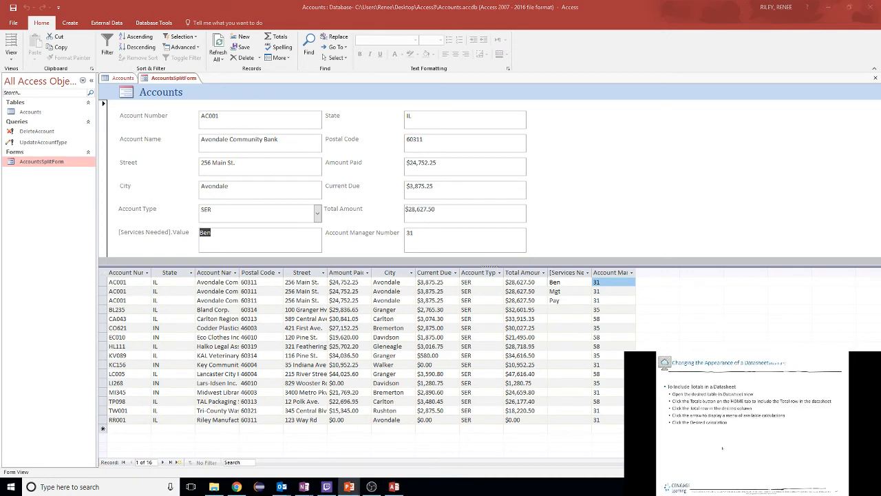
pyautogui.click(168, 82)
pyautogui.rightClick(167, 81)
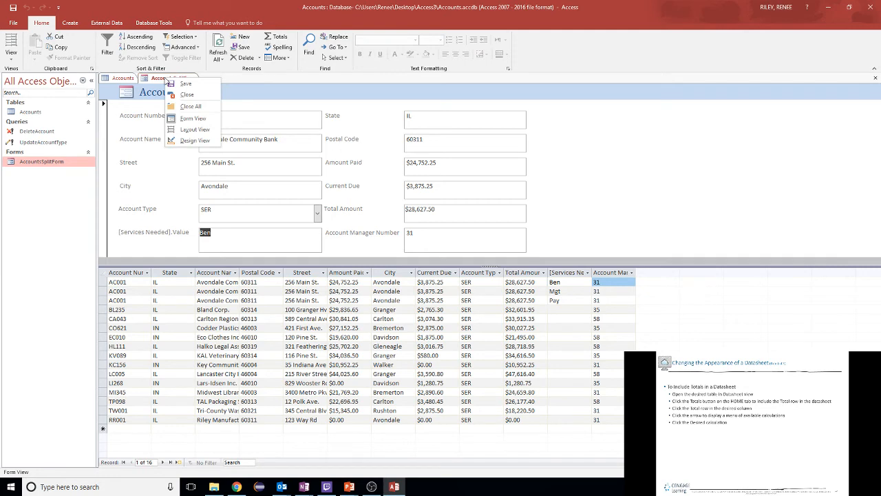
pyautogui.click(170, 83)
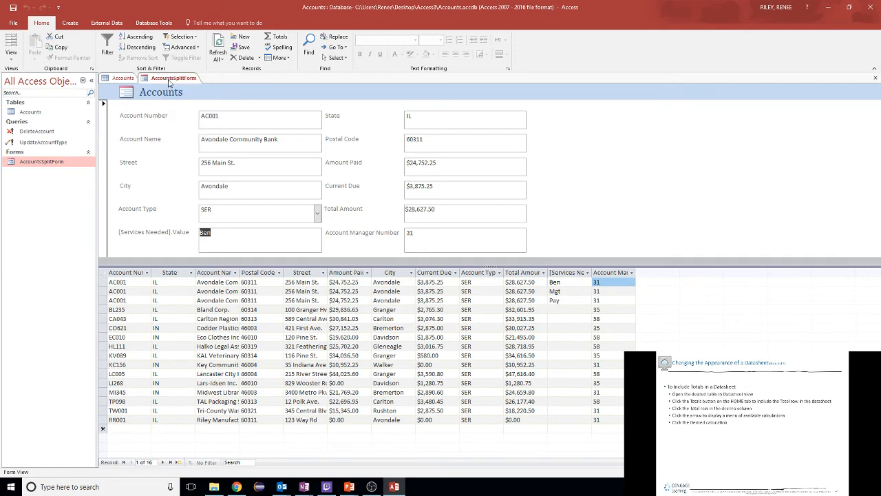
pyautogui.rightClick(167, 78)
pyautogui.click(186, 93)
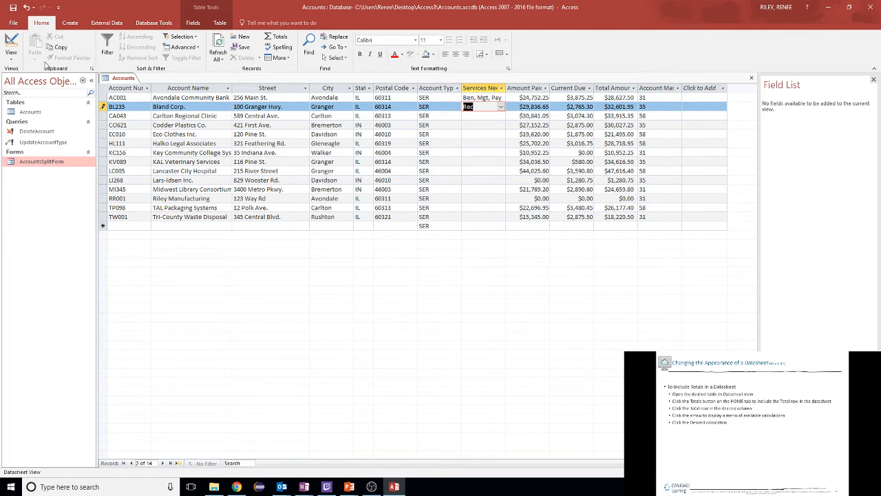
# Add a Total row to the Accounts datasheet and set the Current Due total to Sum.
pyautogui.click(279, 38)
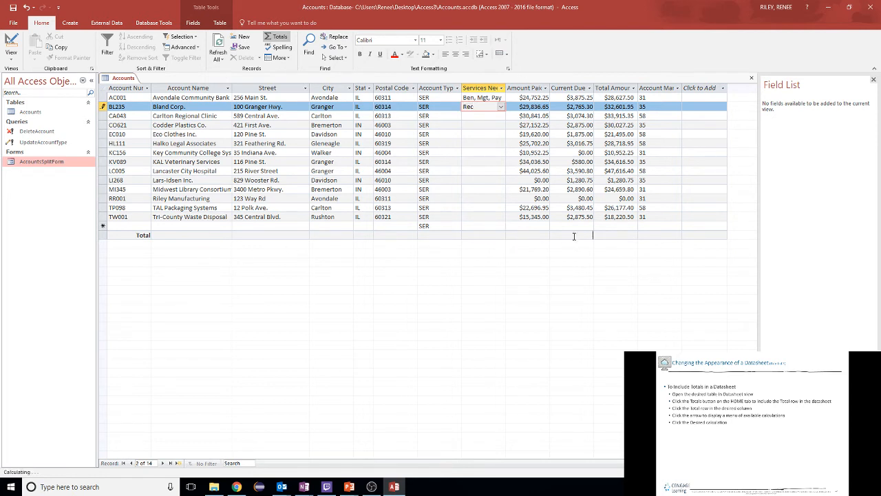
pyautogui.click(574, 235)
pyautogui.click(555, 237)
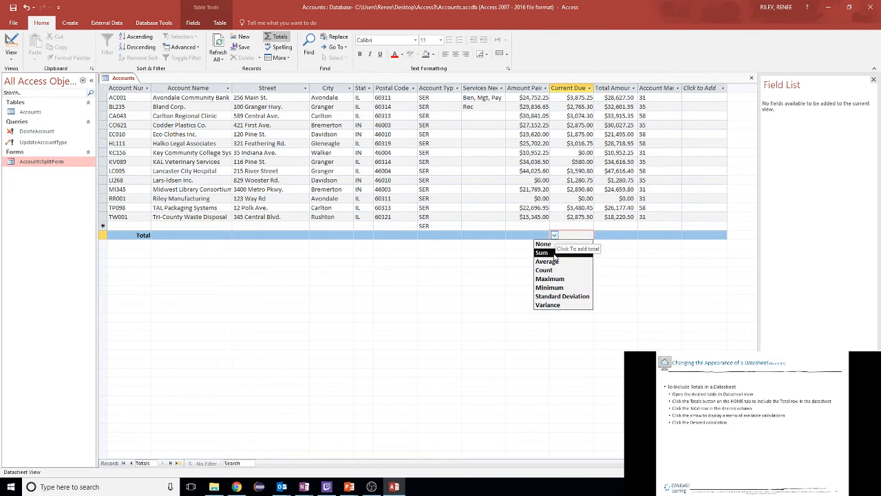
pyautogui.click(554, 254)
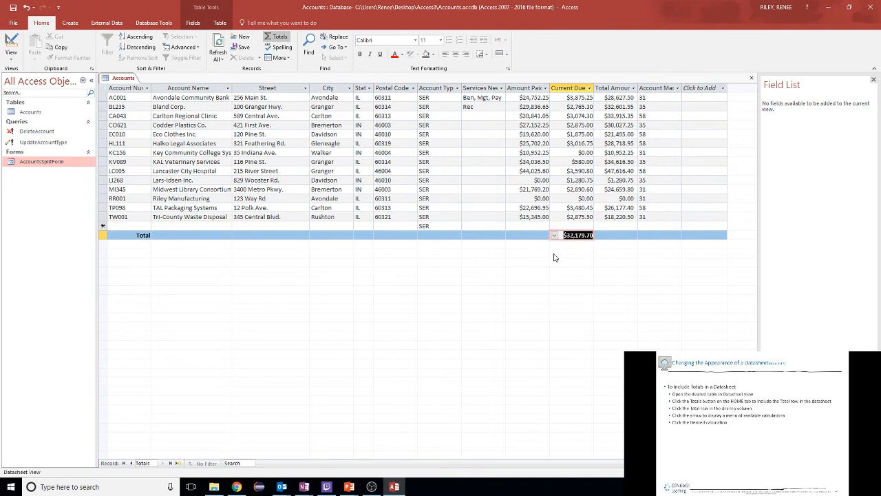
# Change the Current Due calculation in the Total row to Average, Maximum and finally Minimum.
pyautogui.click(554, 235)
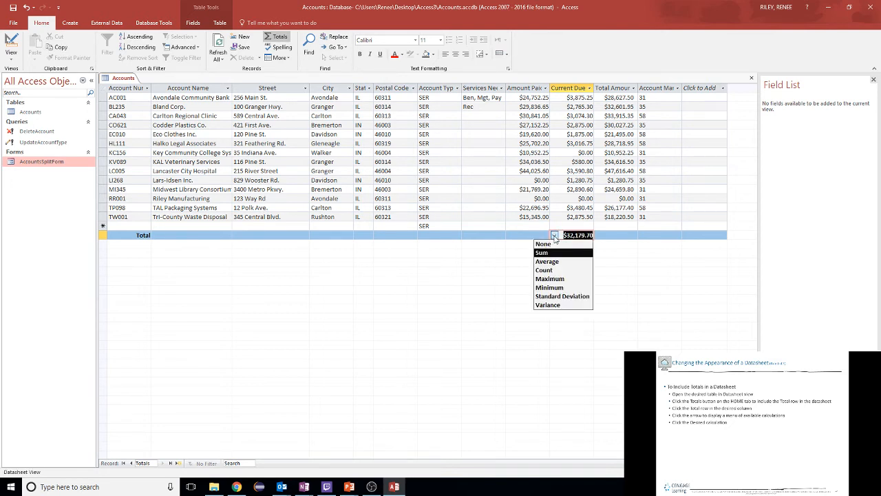
pyautogui.click(557, 268)
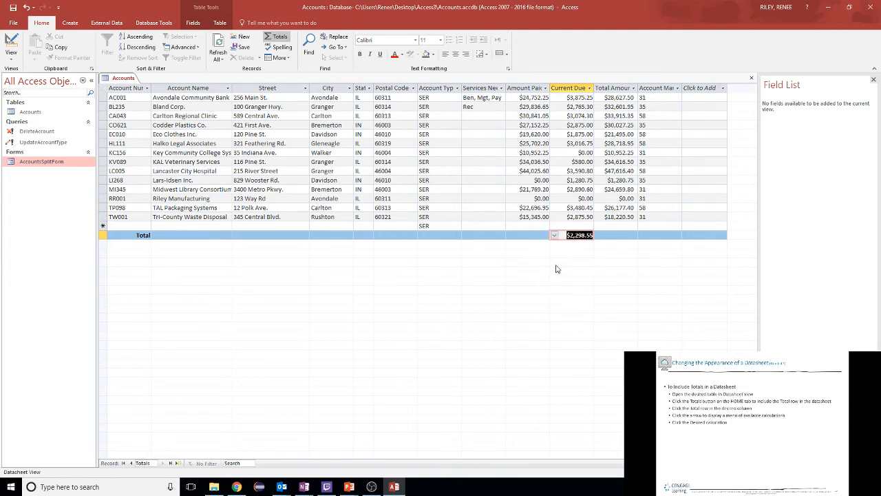
pyautogui.click(554, 236)
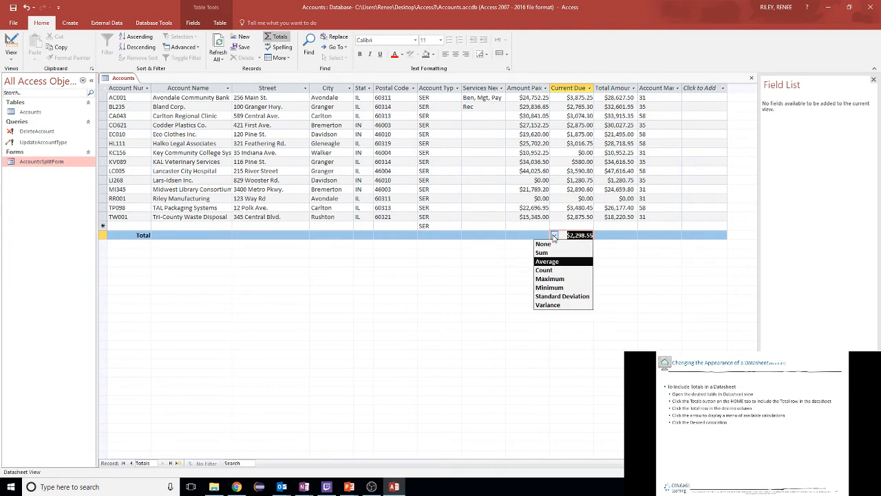
pyautogui.click(554, 278)
pyautogui.click(554, 235)
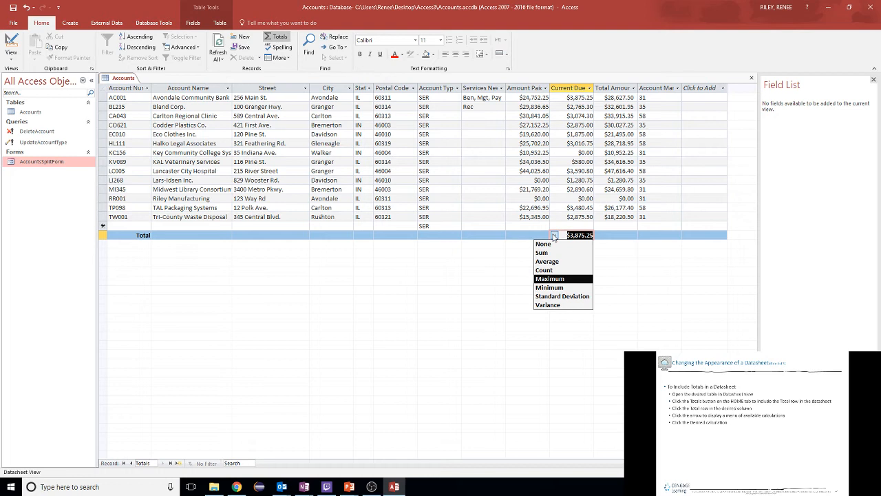
pyautogui.click(552, 287)
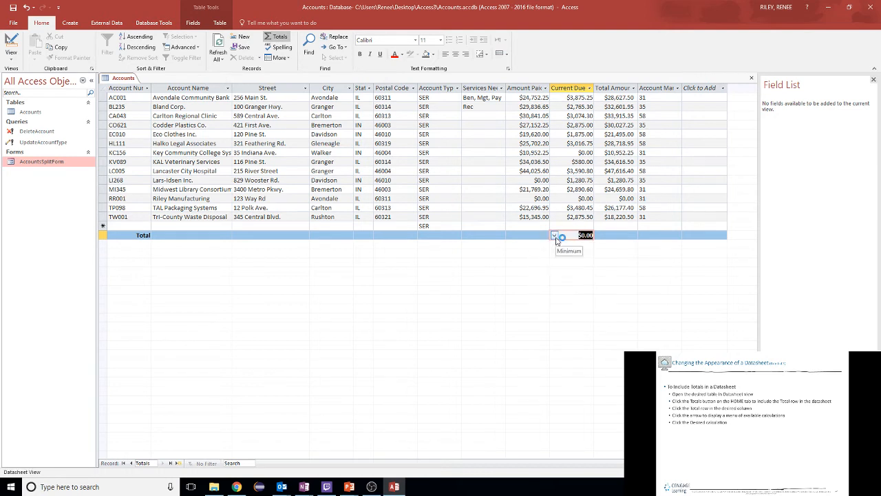
# Advance the PowerPoint slides to the datasheet gridlines topic, and hide the Navigation Pane and Field List in Access.
pyautogui.click(702, 439)
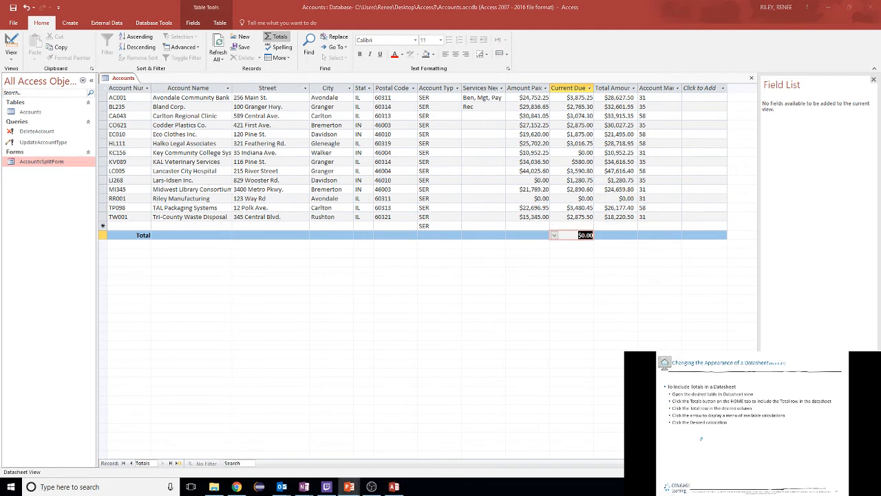
pyautogui.click(708, 444)
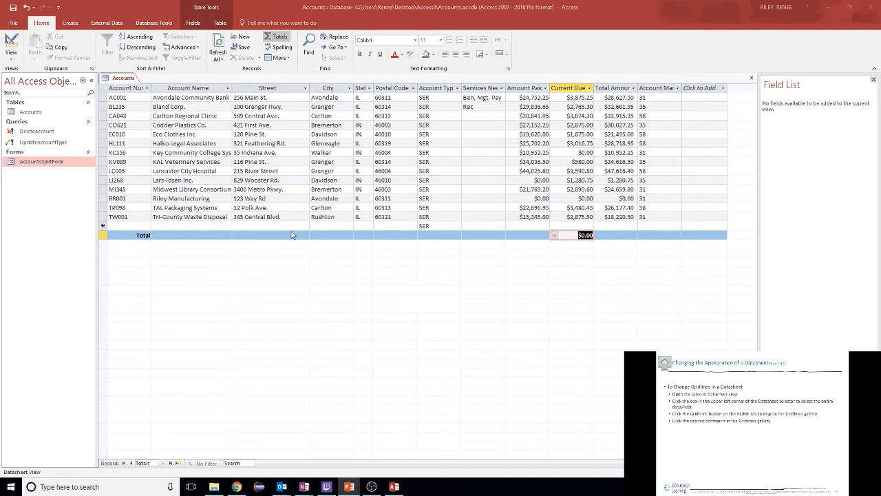
pyautogui.click(89, 80)
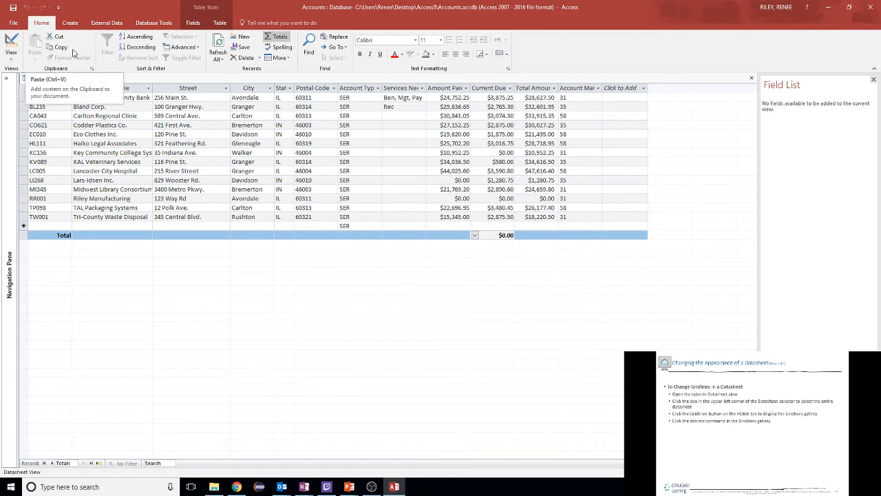
pyautogui.click(873, 80)
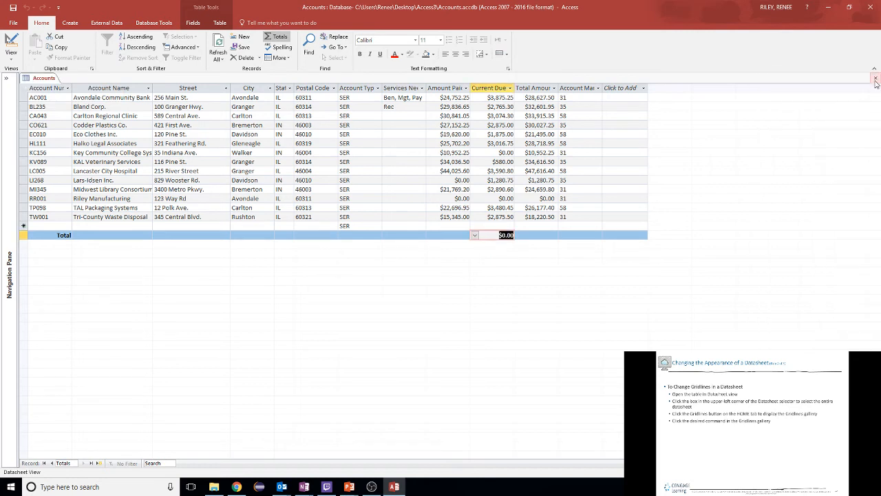
# Select the entire Accounts datasheet and set its gridlines to Horizontal.
pyautogui.click(24, 89)
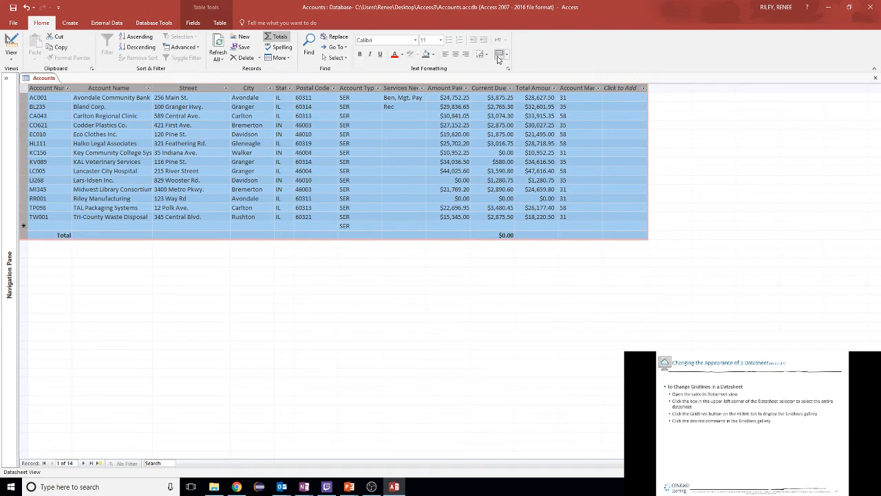
pyautogui.click(487, 54)
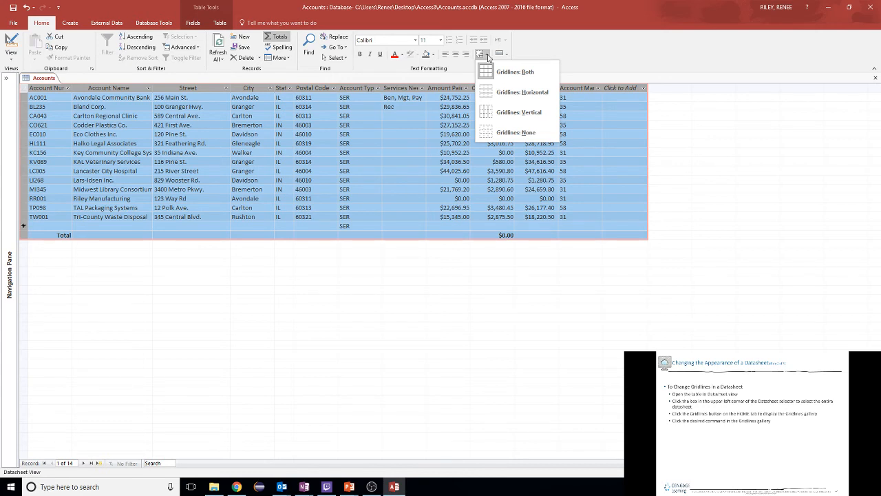
pyautogui.click(509, 99)
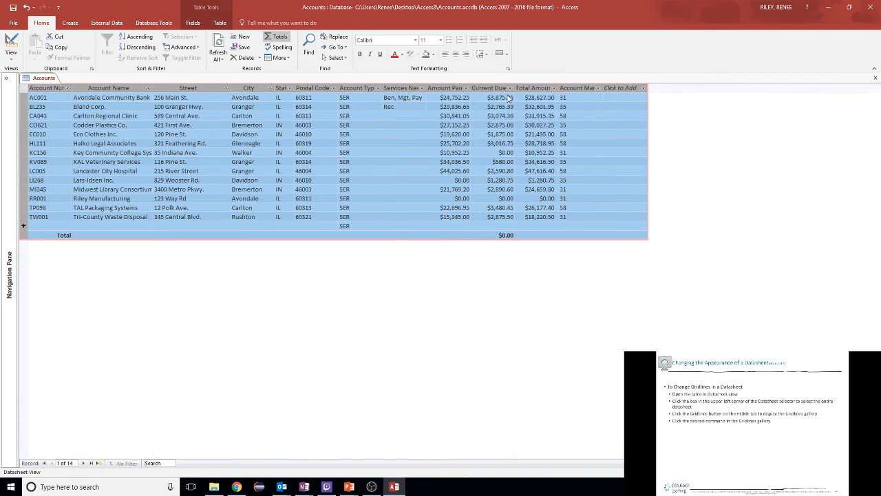
pyautogui.click(166, 190)
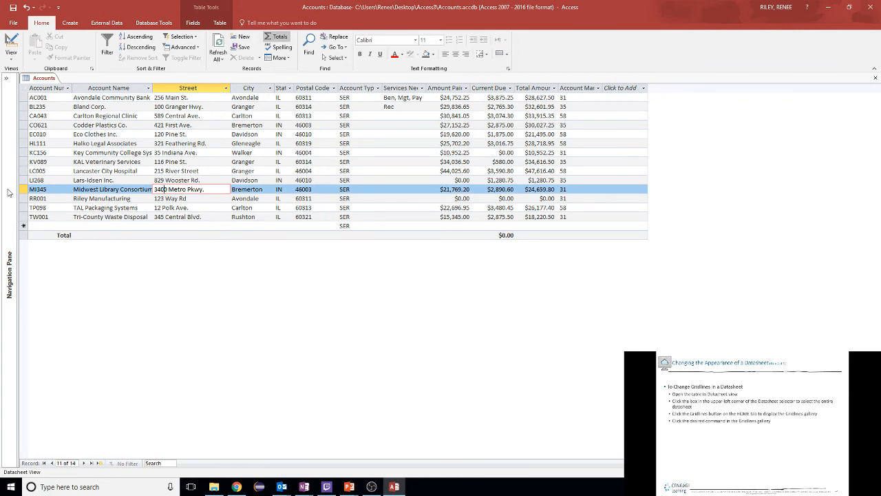
# Set the gridlines of the whole Accounts datasheet to Both and deselect the datasheet.
pyautogui.click(24, 88)
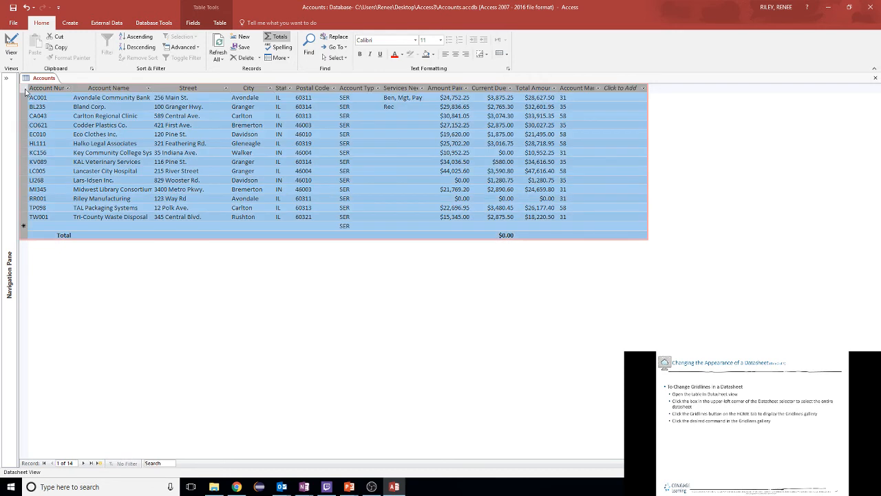
pyautogui.click(486, 54)
pyautogui.click(497, 71)
pyautogui.click(383, 189)
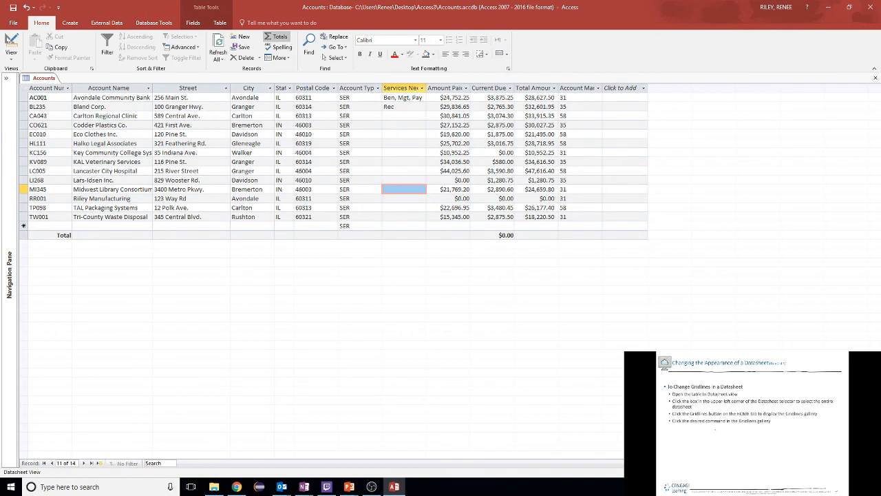
# Advance the PowerPoint slides to the datasheet colors and font topic, and set the Accounts datasheet's alternate row color to medium purple in Access.
pyautogui.click(737, 466)
pyautogui.click(730, 465)
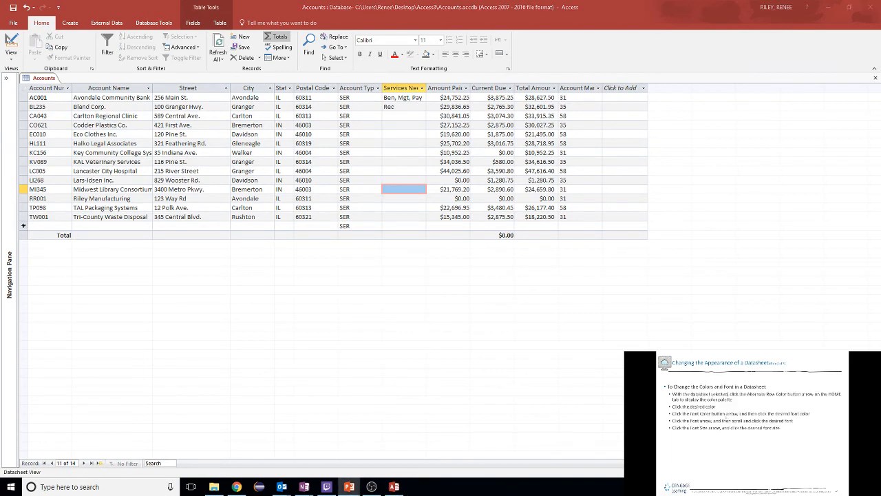
pyautogui.click(25, 88)
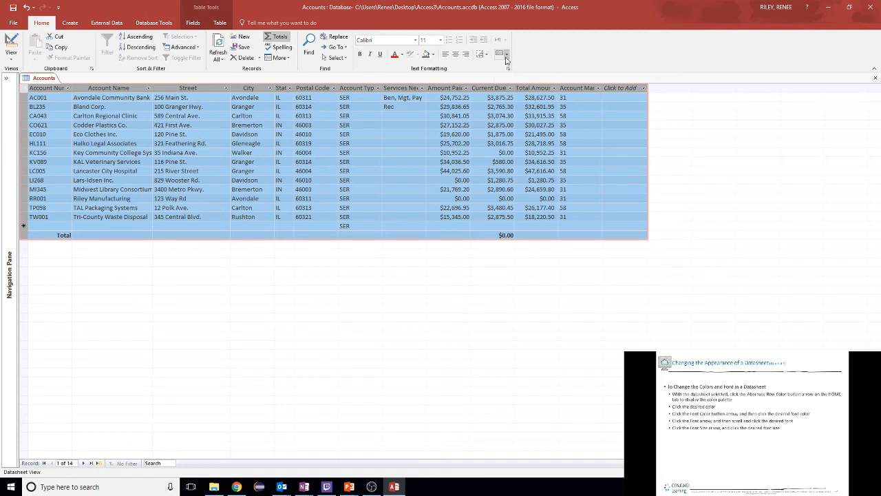
pyautogui.click(507, 55)
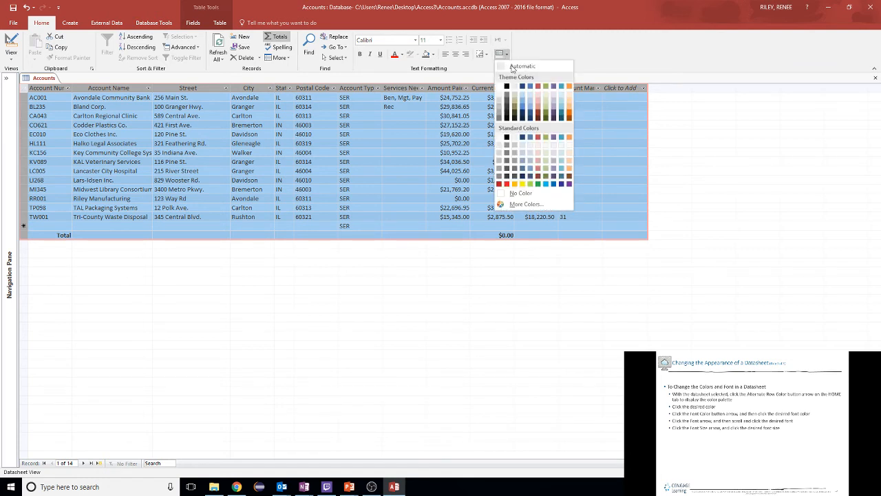
pyautogui.click(555, 170)
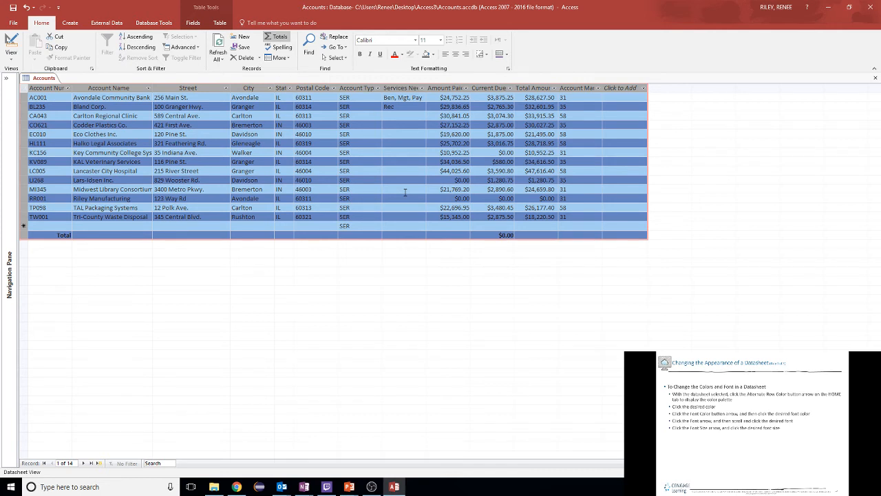
# Try a light orange font color on the selected datasheet and replace it with red.
pyautogui.click(403, 55)
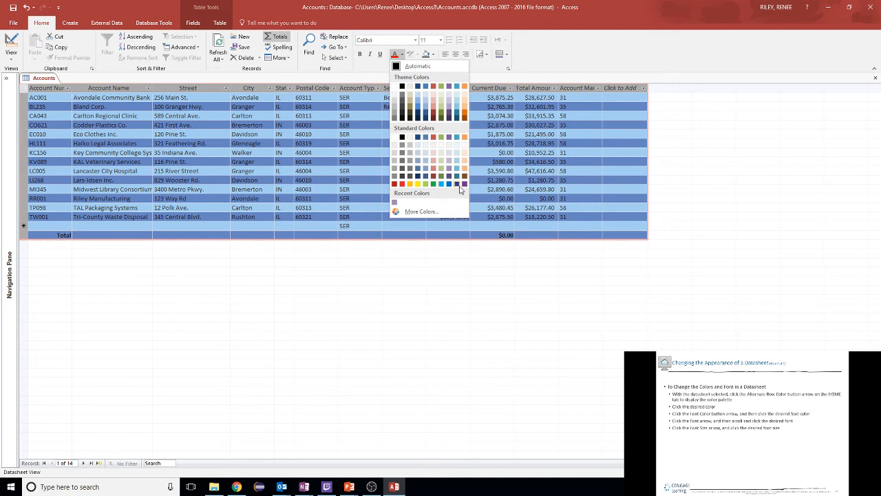
pyautogui.click(465, 108)
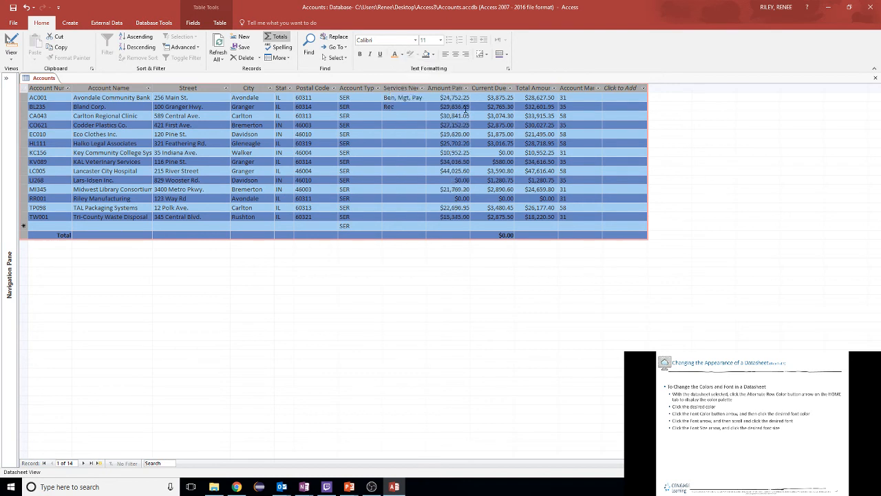
pyautogui.click(402, 59)
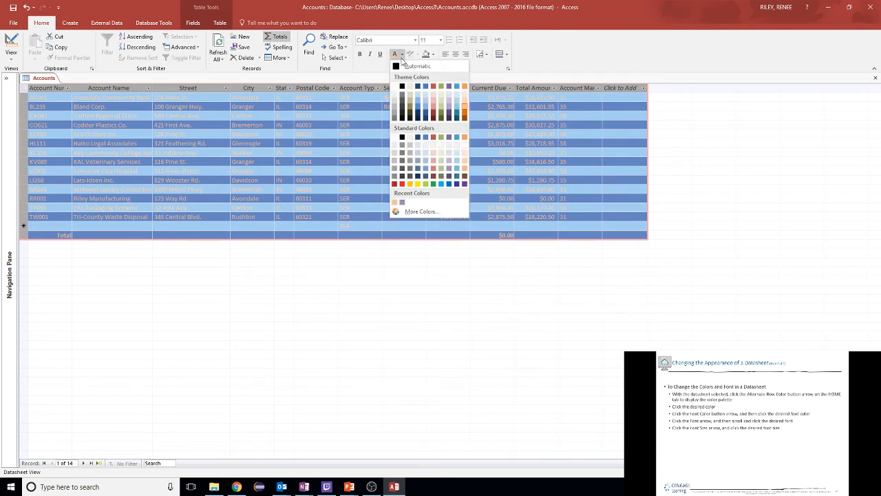
pyautogui.click(403, 181)
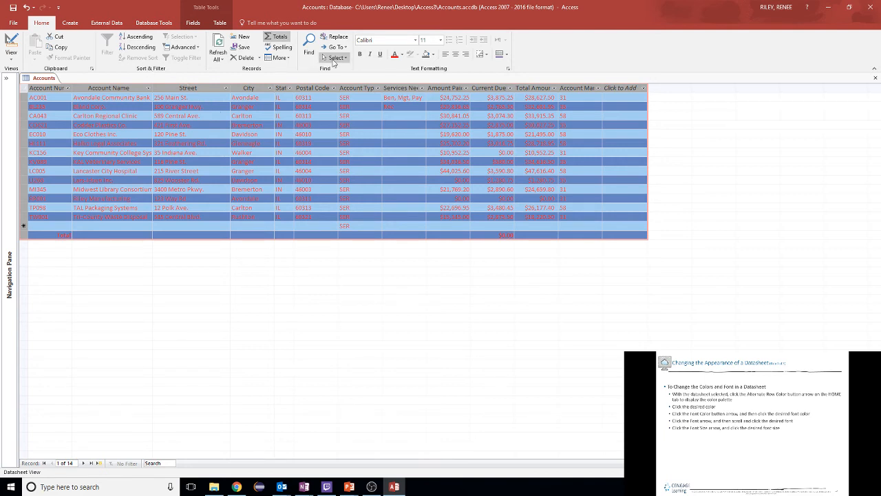
# Set the datasheet's font to Arial Black and its font size to 14.
pyautogui.click(416, 40)
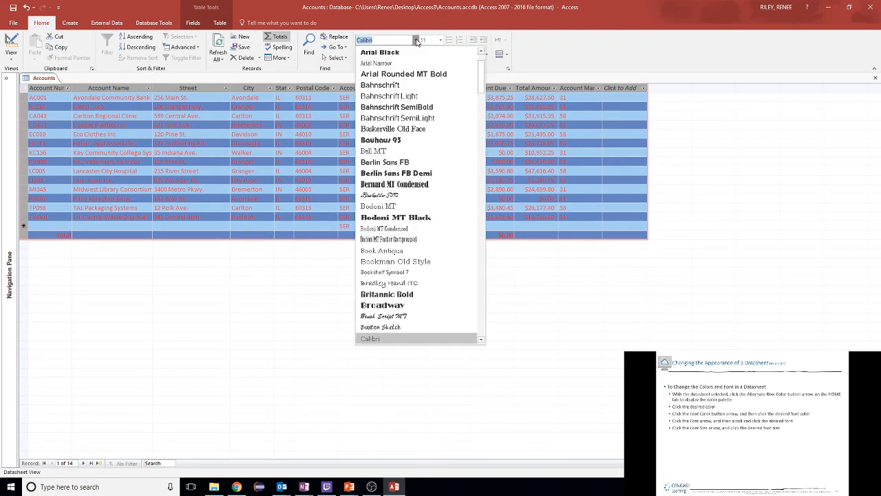
pyautogui.click(399, 53)
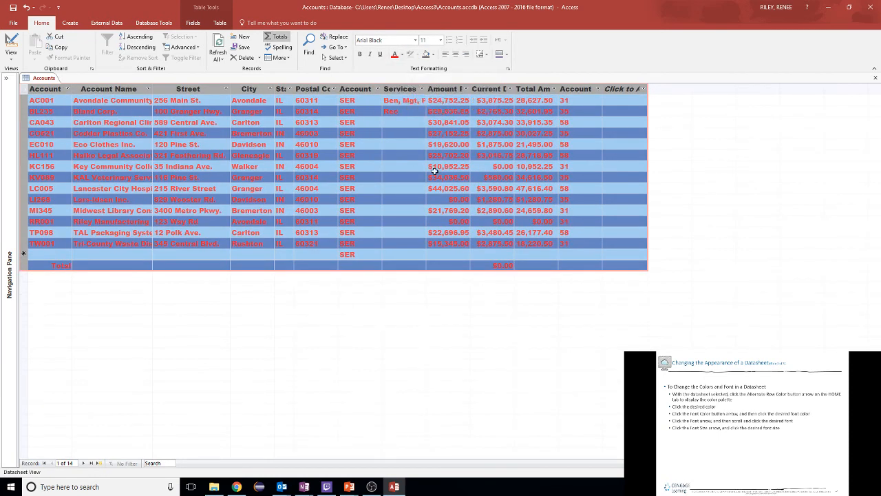
pyautogui.click(440, 40)
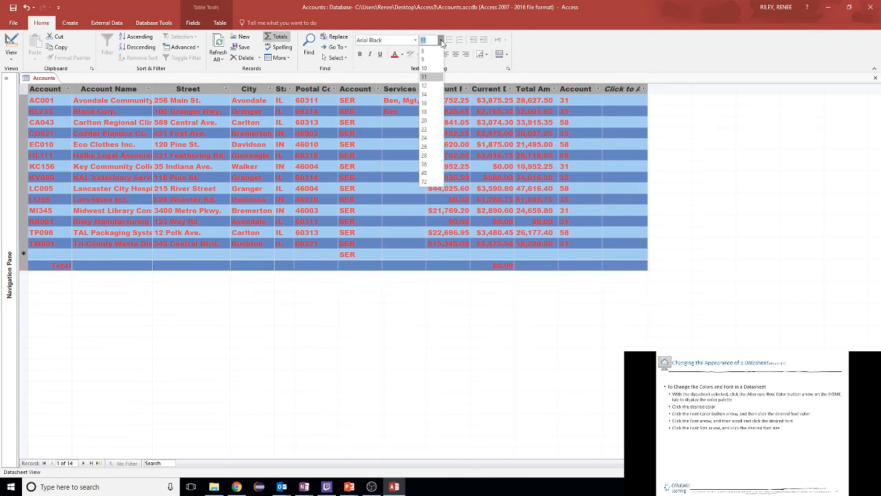
pyautogui.click(435, 95)
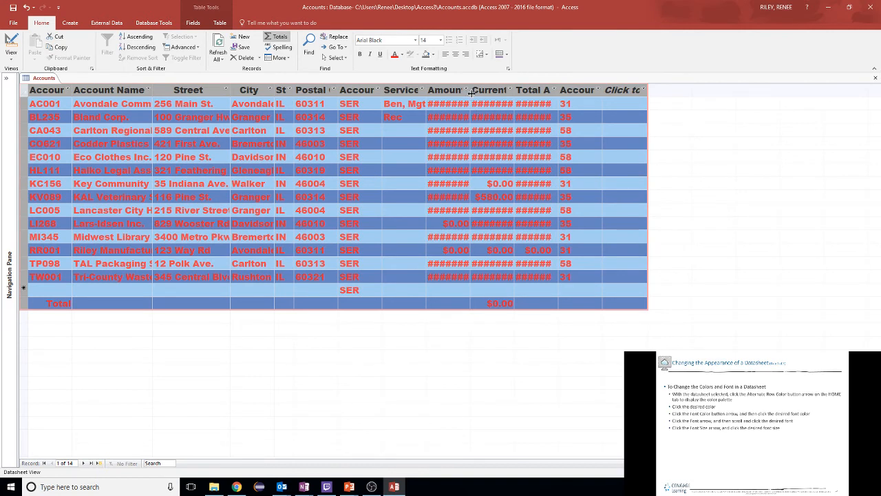
# Widen the Amount Paid, Current Due and Total Amount columns to fit the larger text.
pyautogui.moveTo(471, 95); pyautogui.dragTo(540, 87)
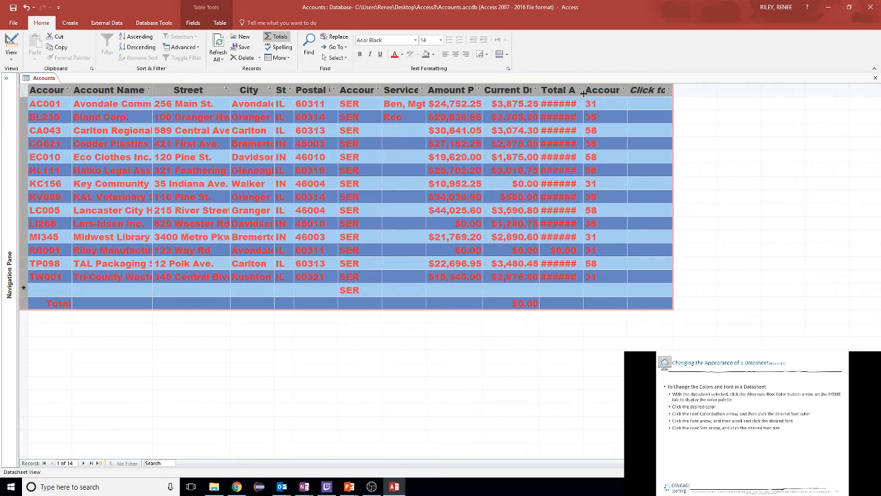
pyautogui.click(584, 90)
pyautogui.moveTo(629, 91); pyautogui.dragTo(629, 90)
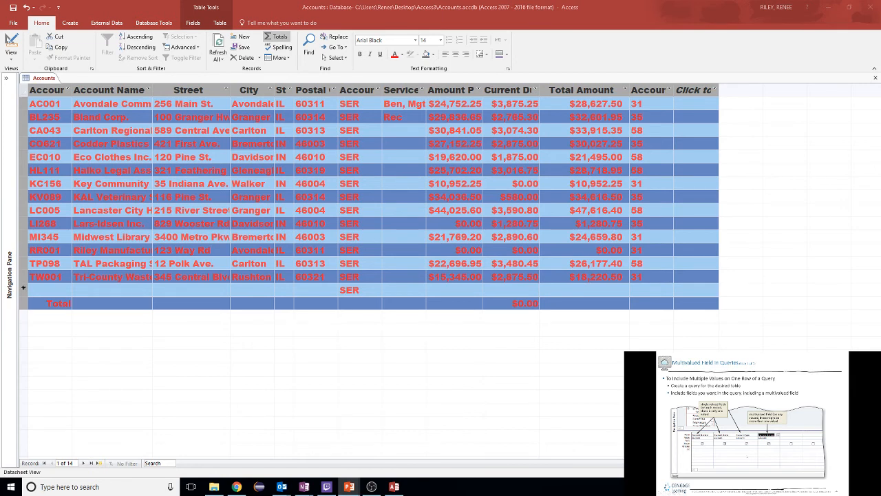
# Create a new query in Design view and add the Accounts table to it.
pyautogui.rightClick(43, 80)
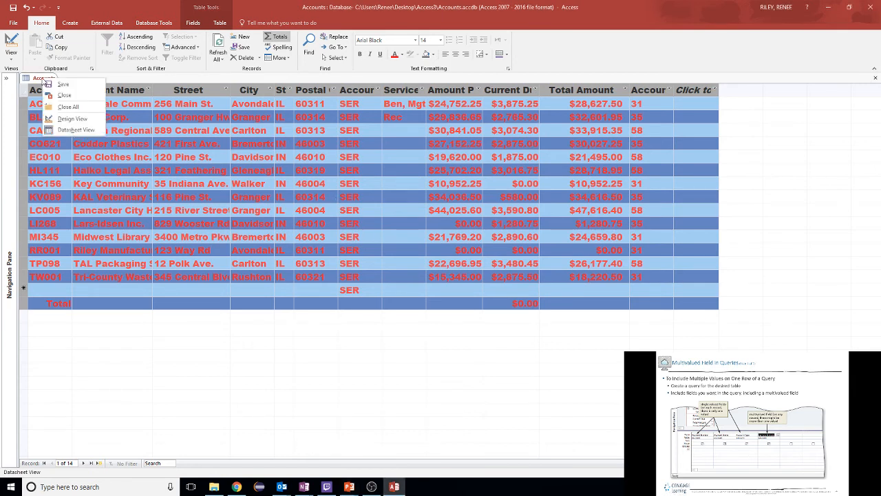
pyautogui.click(71, 119)
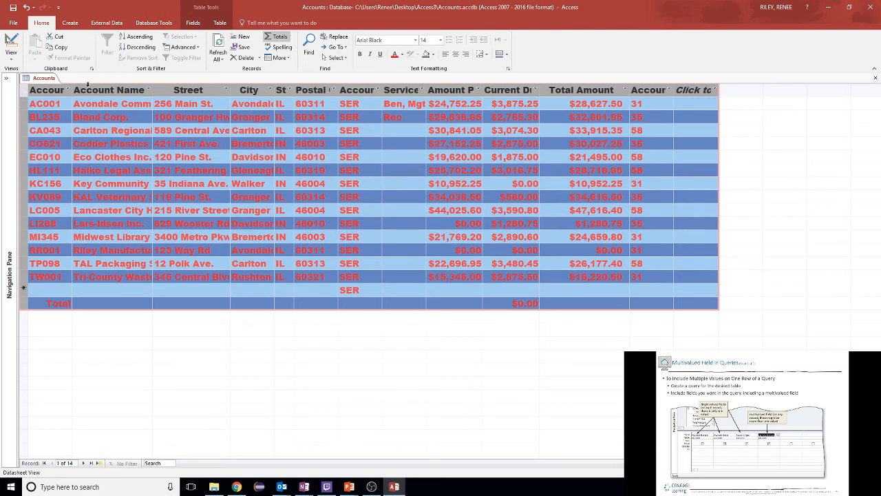
pyautogui.click(68, 24)
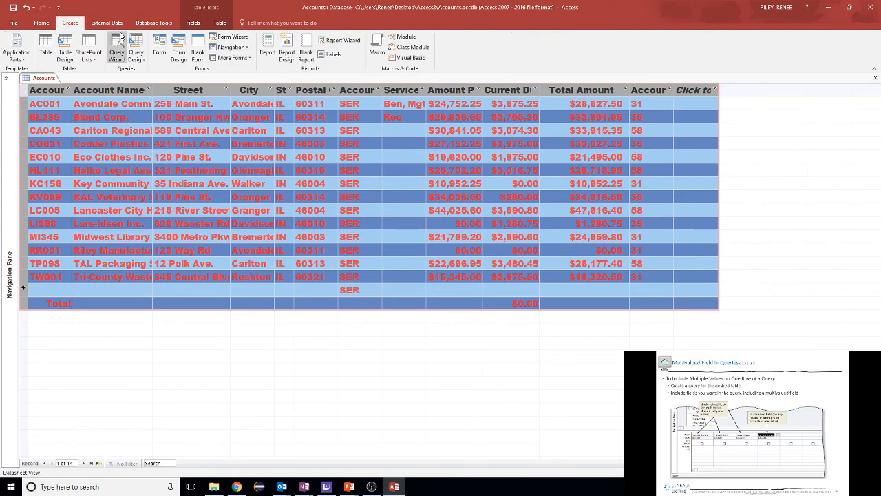
pyautogui.click(136, 49)
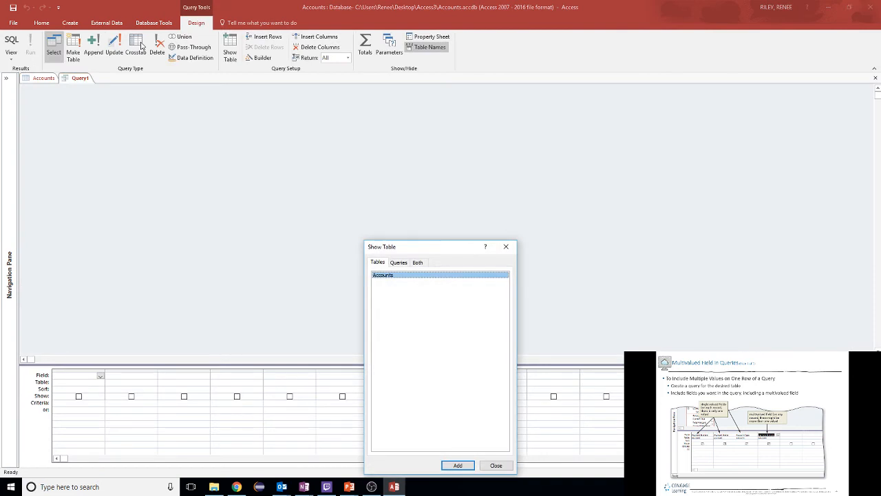
pyautogui.click(473, 465)
pyautogui.click(493, 465)
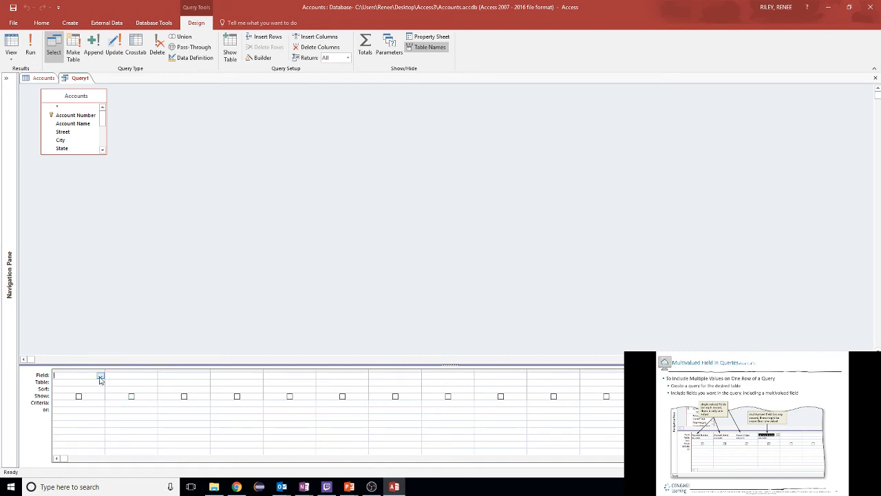
# Add the Account Number, Account Name, Account Type and Services Needed fields to the query's design grid.
pyautogui.click(101, 379)
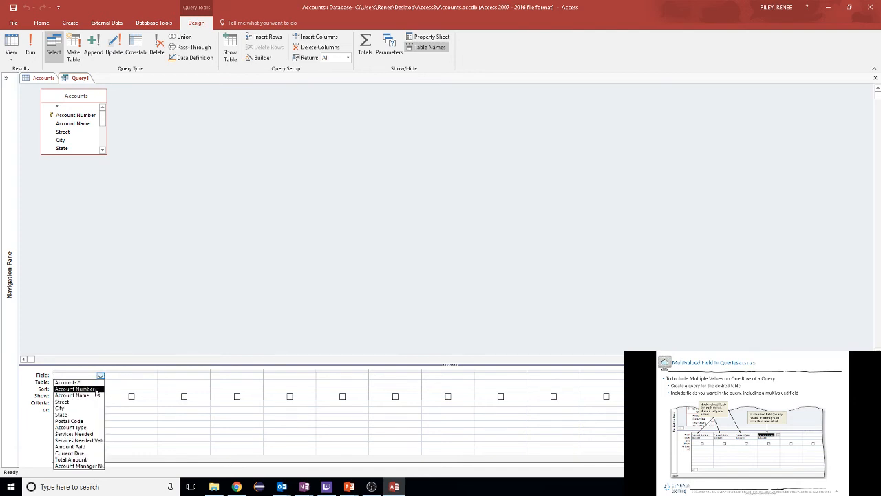
pyautogui.click(79, 387)
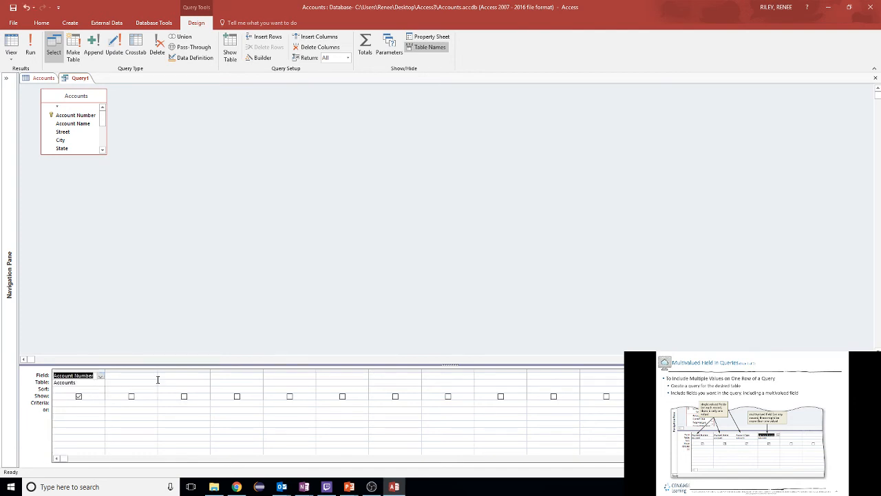
pyautogui.click(153, 376)
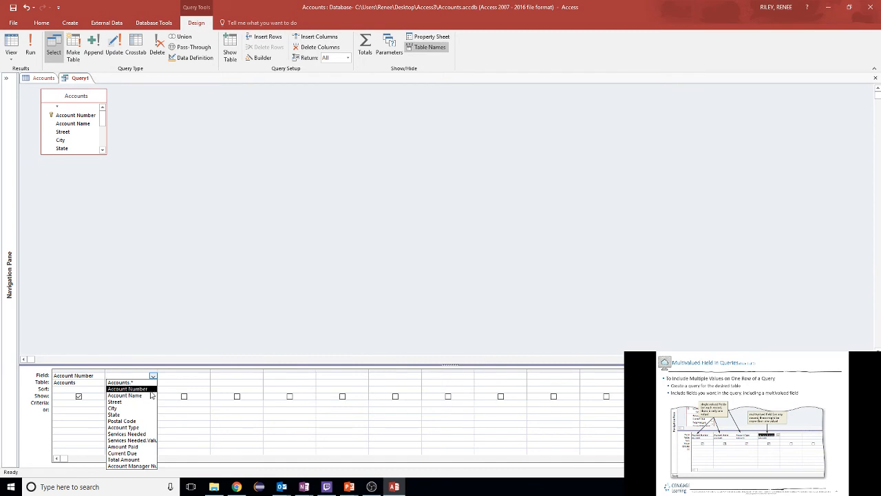
pyautogui.click(151, 395)
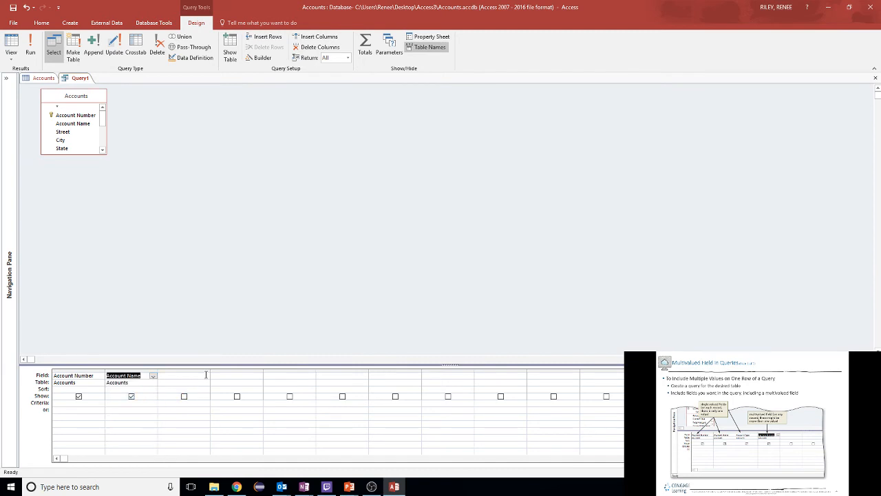
pyautogui.click(206, 376)
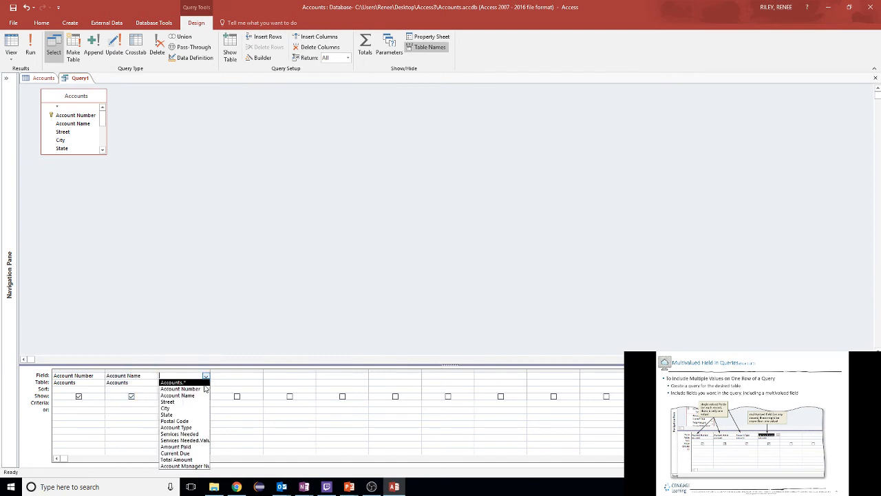
pyautogui.click(204, 427)
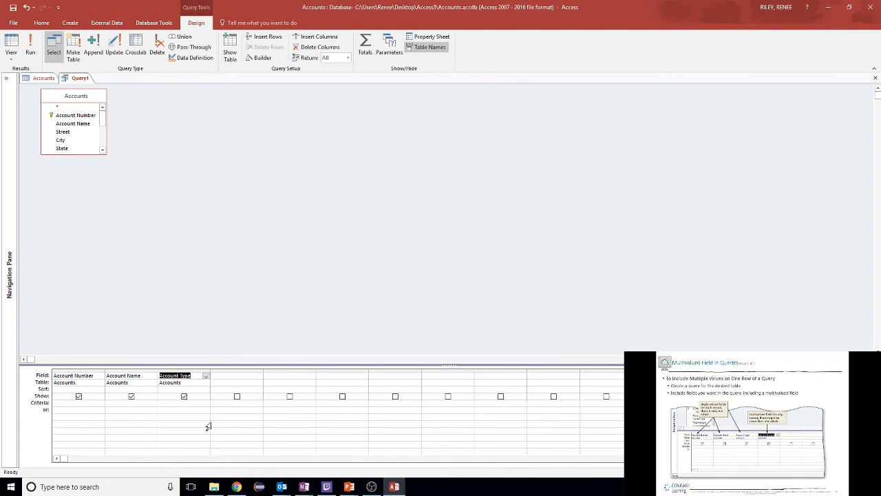
pyautogui.click(259, 377)
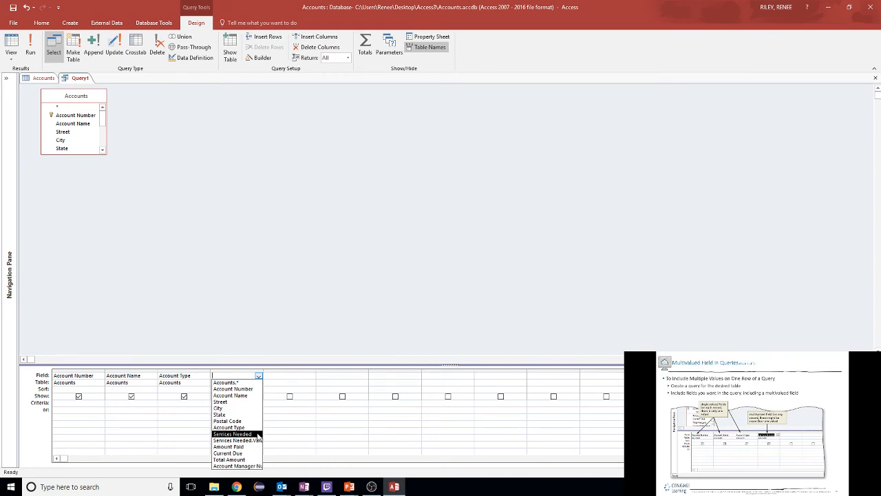
pyautogui.click(234, 434)
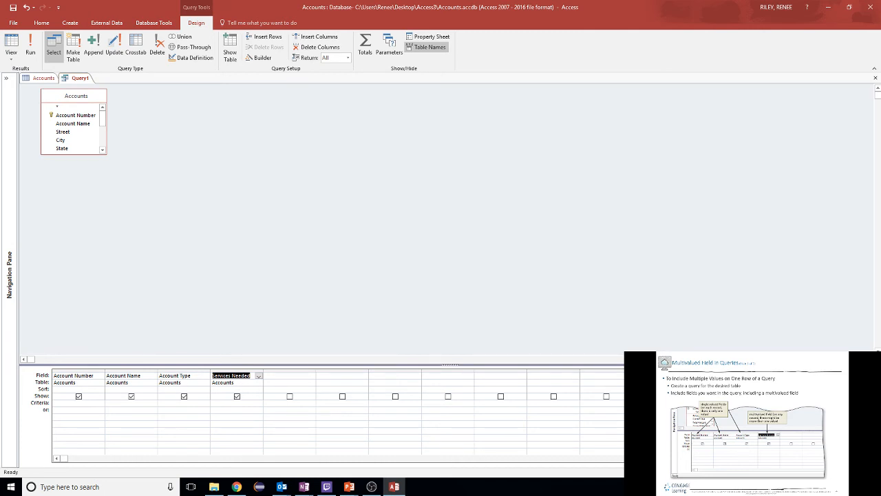
# Advance the PowerPoint slides to the Referential Integrity topic.
pyautogui.click(739, 453)
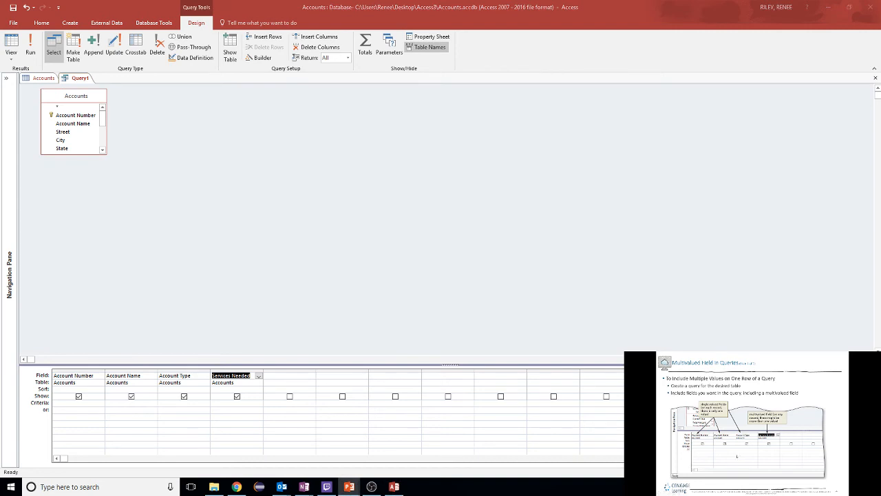
pyautogui.click(739, 462)
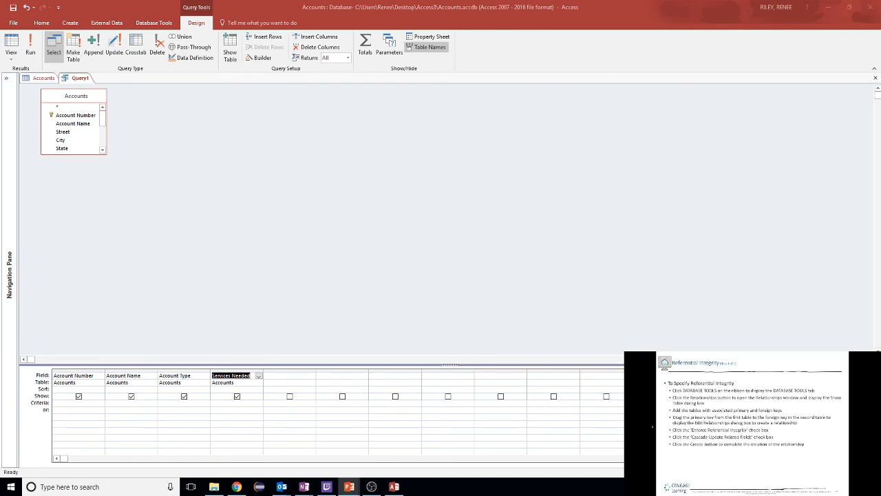
# Change the query's fourth column from the Services Needed field to Services Needed.Value.
pyautogui.click(240, 383)
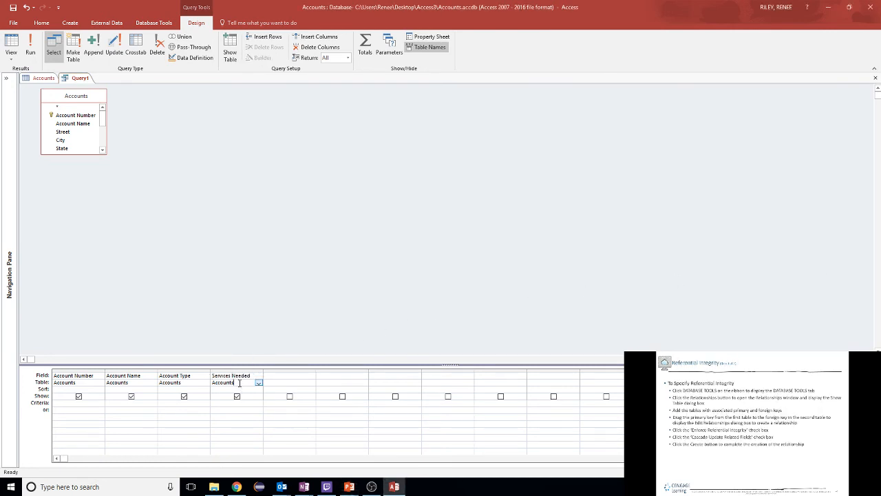
pyautogui.click(257, 376)
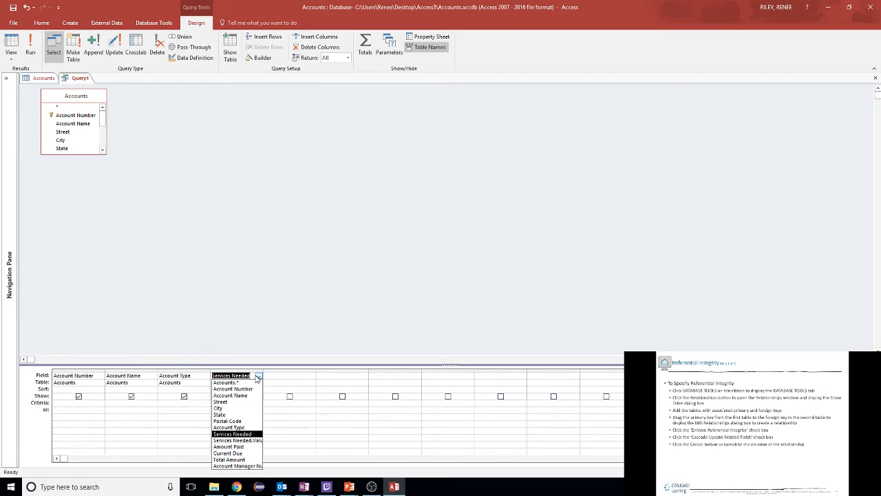
pyautogui.click(252, 440)
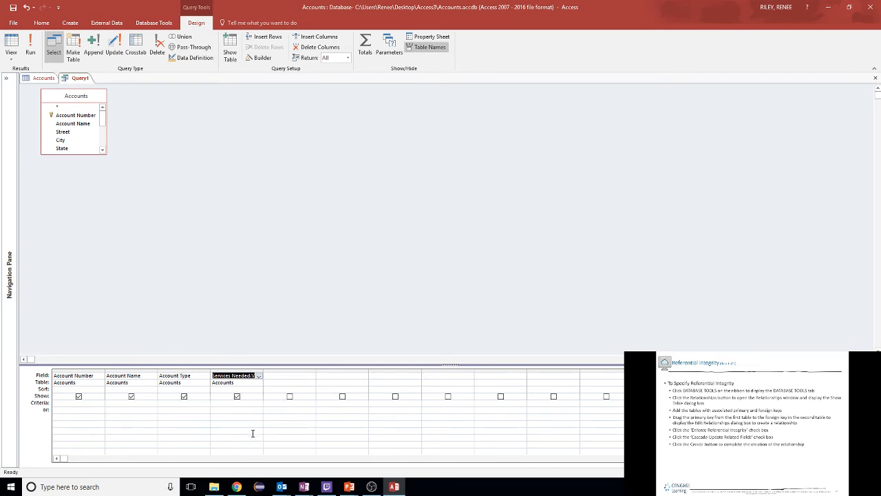
# Set the Services Needed.Value criterion to = Ben, checking the stored services in the Accounts table, and run the query.
pyautogui.click(225, 402)
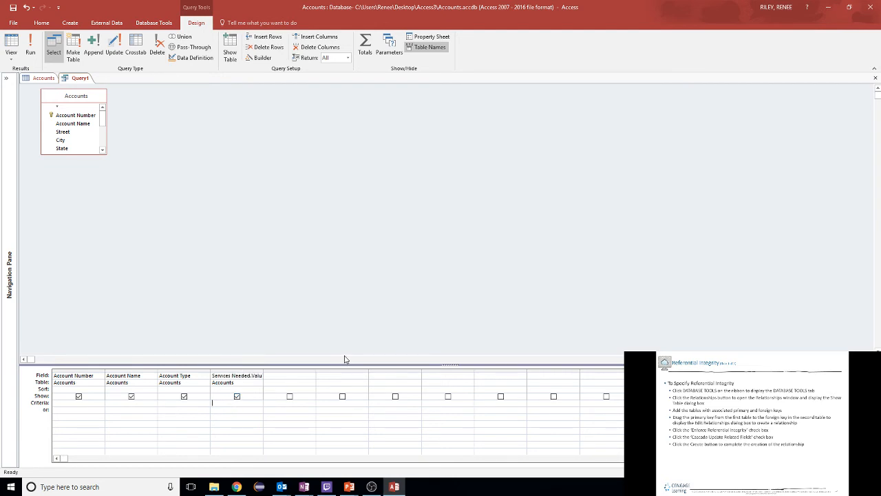
pyautogui.click(41, 78)
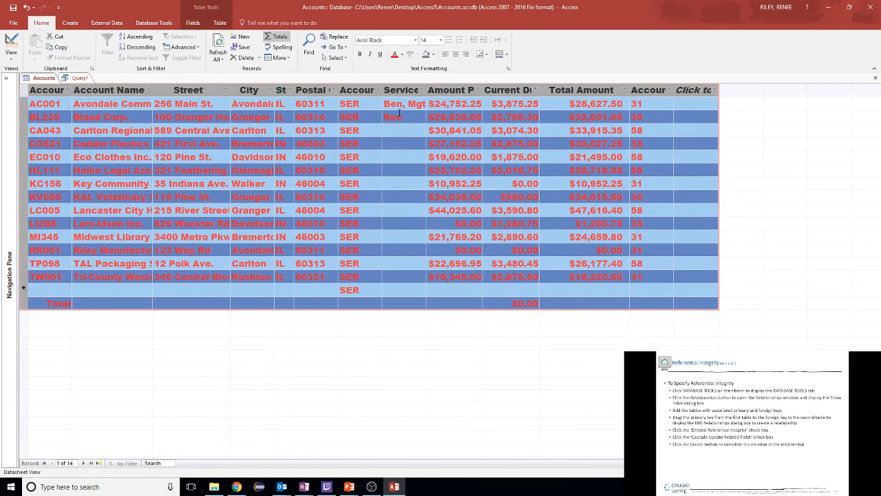
pyautogui.click(80, 78)
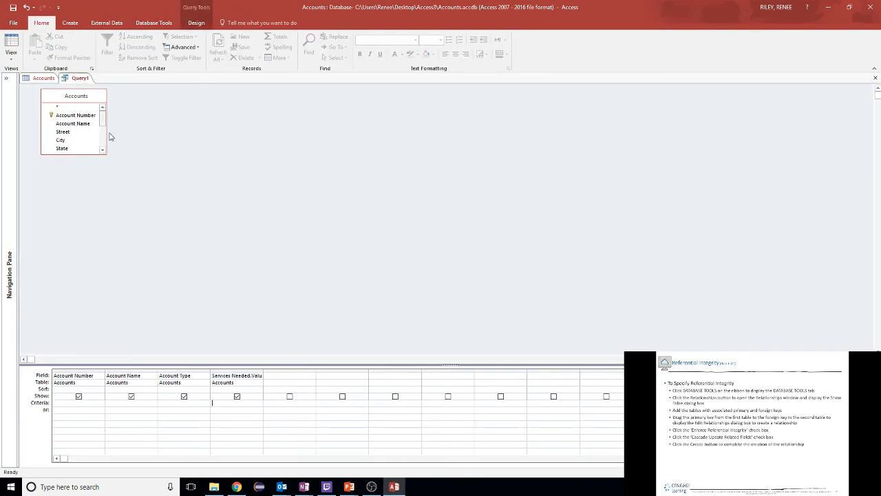
pyautogui.click(226, 405)
pyautogui.write('= Ben')
pyautogui.click(196, 23)
pyautogui.click(30, 48)
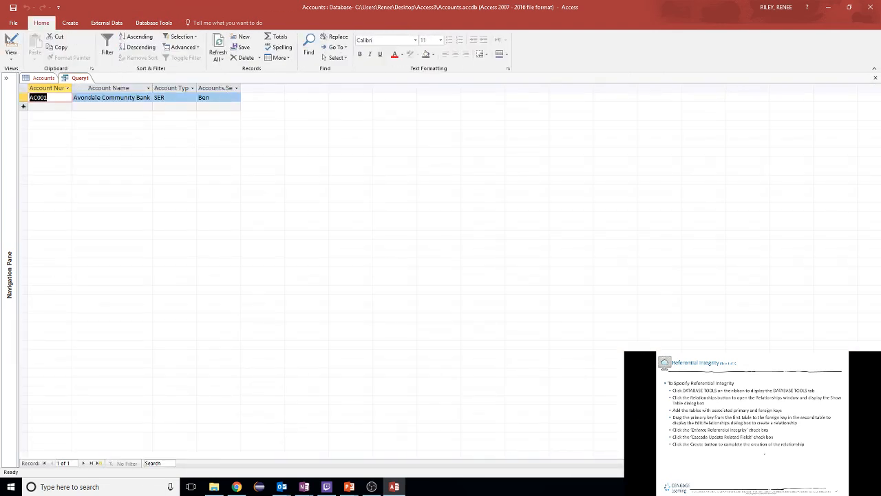
# Close the query without saving its design.
pyautogui.rightClick(81, 81)
pyautogui.click(97, 92)
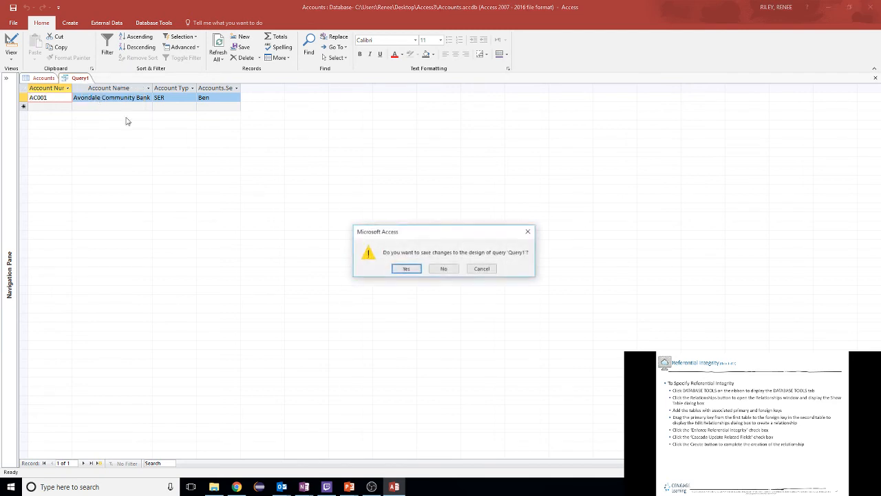
pyautogui.click(444, 269)
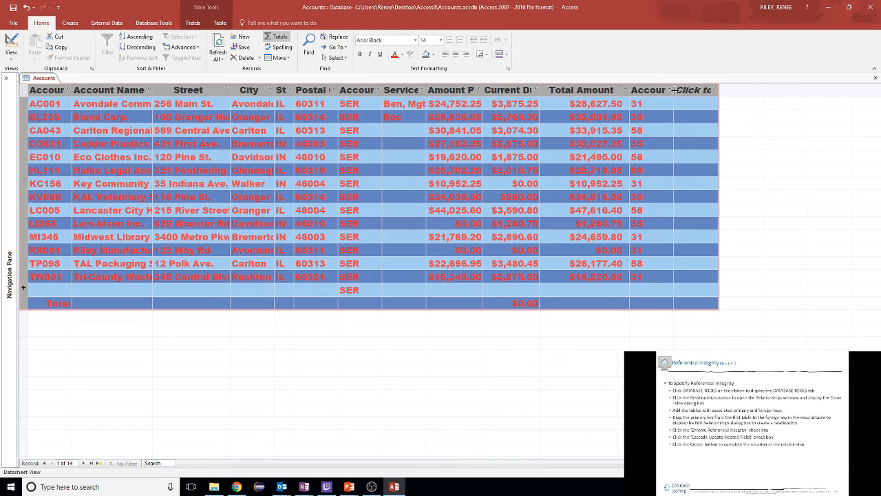
# Widen the Account Manager Number column in the Accounts datasheet and create a new table in Design view.
pyautogui.moveTo(673, 90); pyautogui.dragTo(709, 90)
pyautogui.click(730, 90)
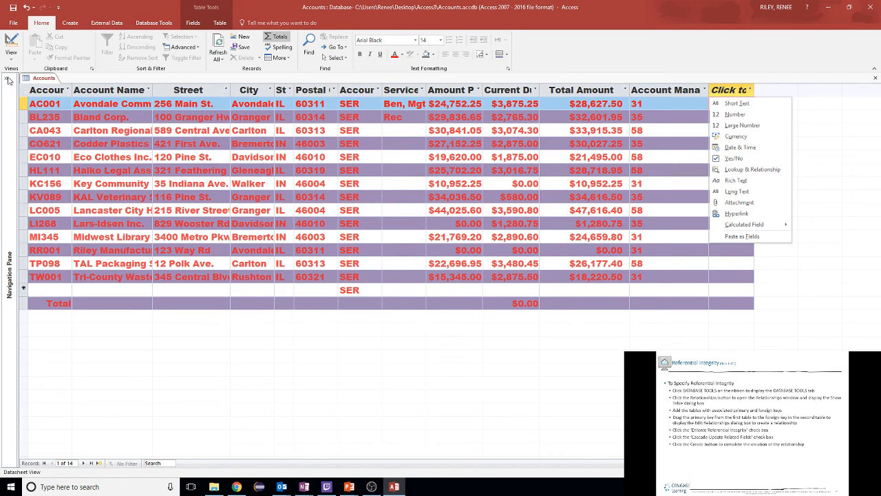
pyautogui.click(69, 23)
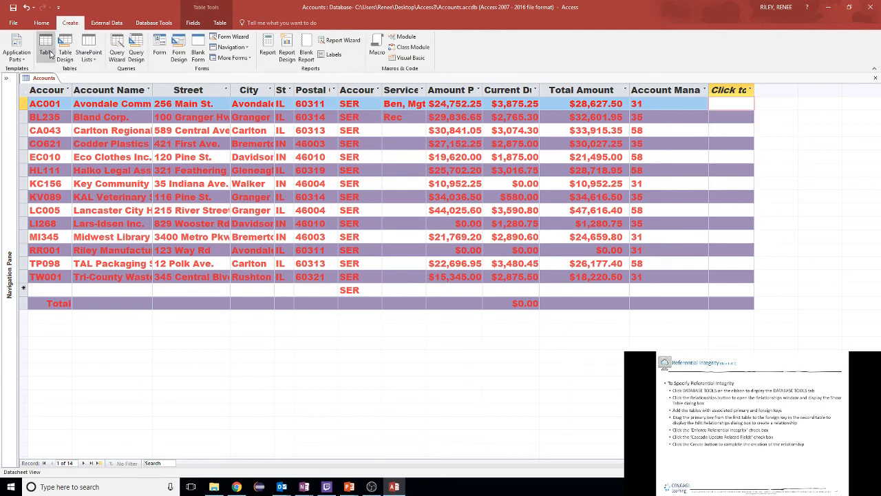
pyautogui.click(65, 52)
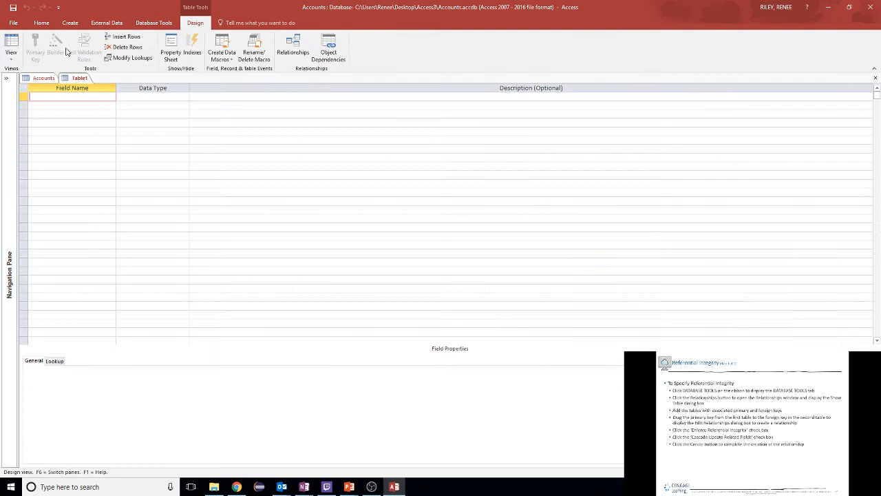
# Widen the Accounts datasheet's last field column to show its full heading, and add an Account Manager Number field to the new table.
pyautogui.click(43, 77)
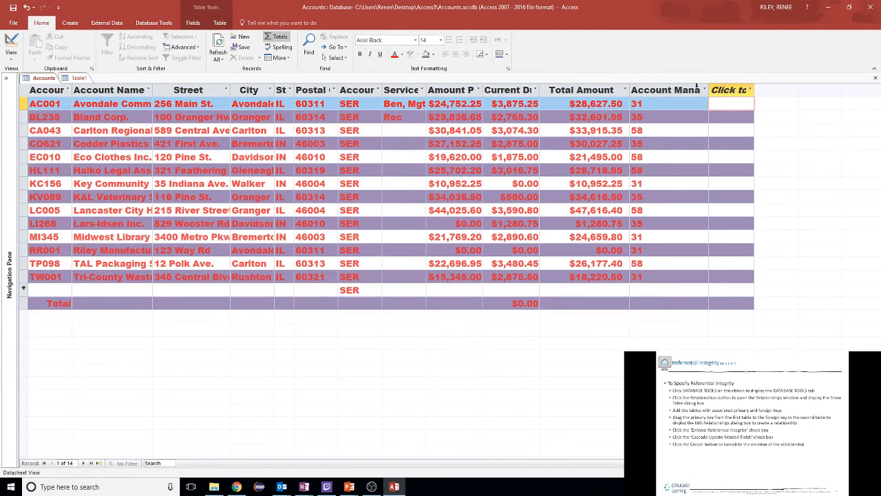
pyautogui.click(646, 94)
pyautogui.moveTo(646, 94); pyautogui.dragTo(777, 86)
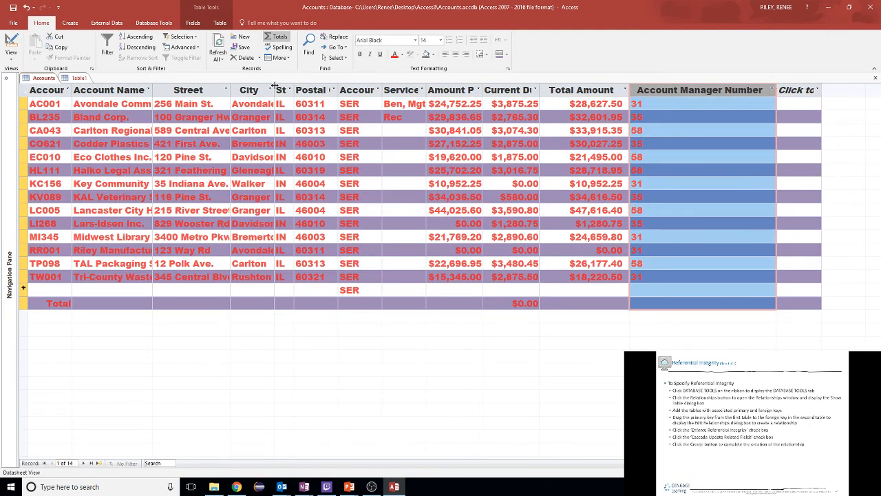
pyautogui.click(86, 77)
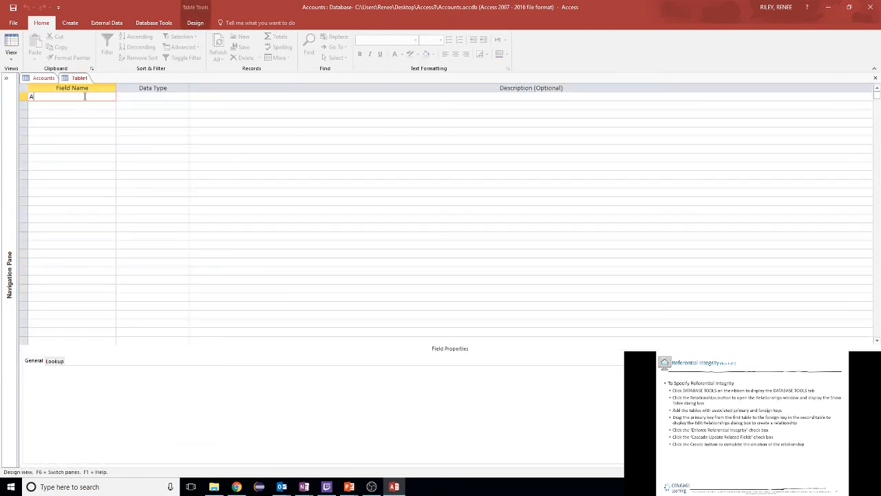
pyautogui.write('Account Manager Number')
# Switch the Accounts table to Design view and check the data type and properties of its Account Manager Number field.
pyautogui.click(43, 78)
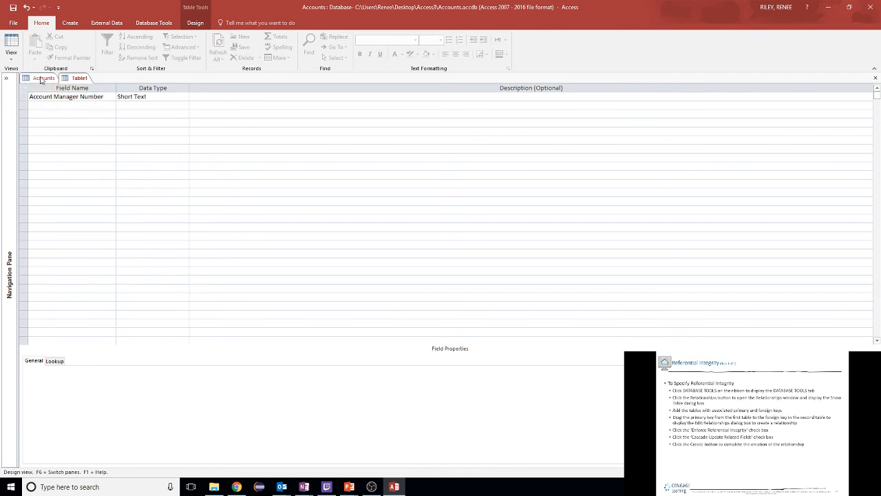
pyautogui.click(11, 54)
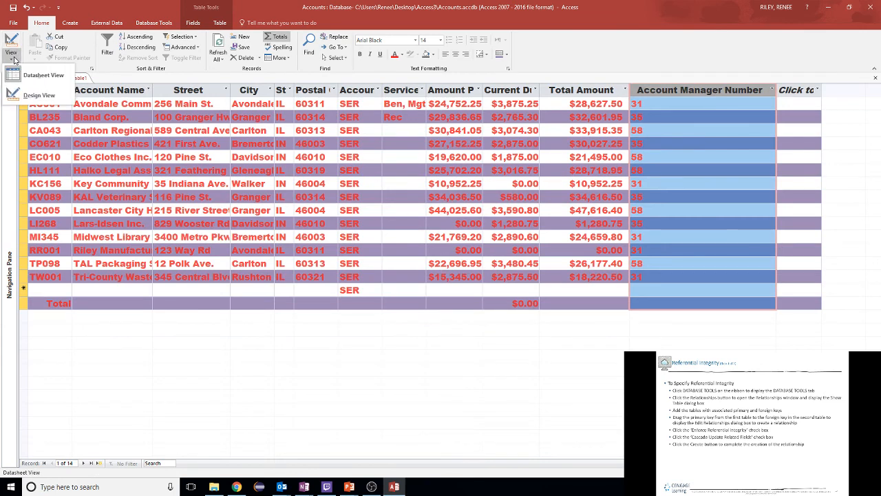
pyautogui.click(20, 93)
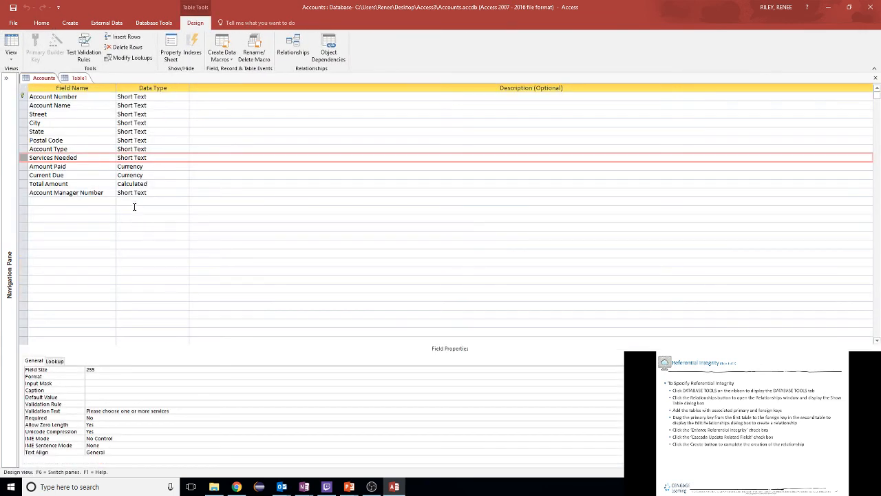
pyautogui.click(65, 195)
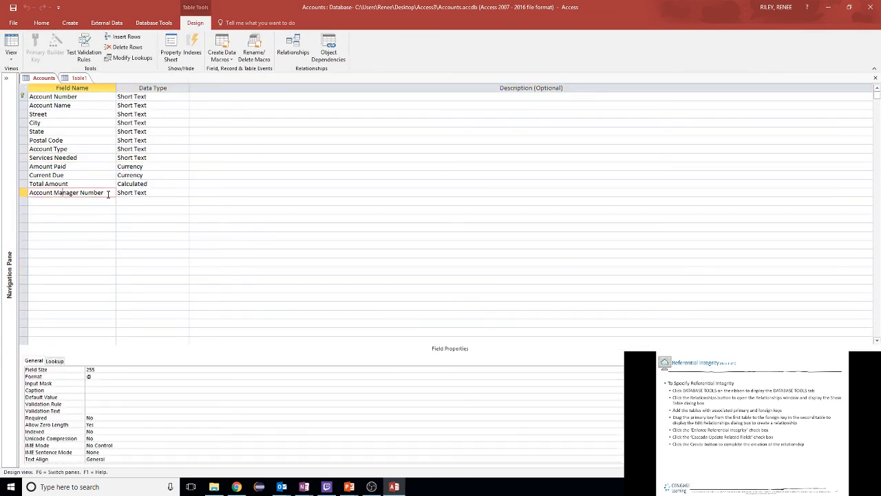
# Set the new table's Account Manager Number field to Indexed Yes (No Duplicates) and make it the primary key.
pyautogui.click(79, 77)
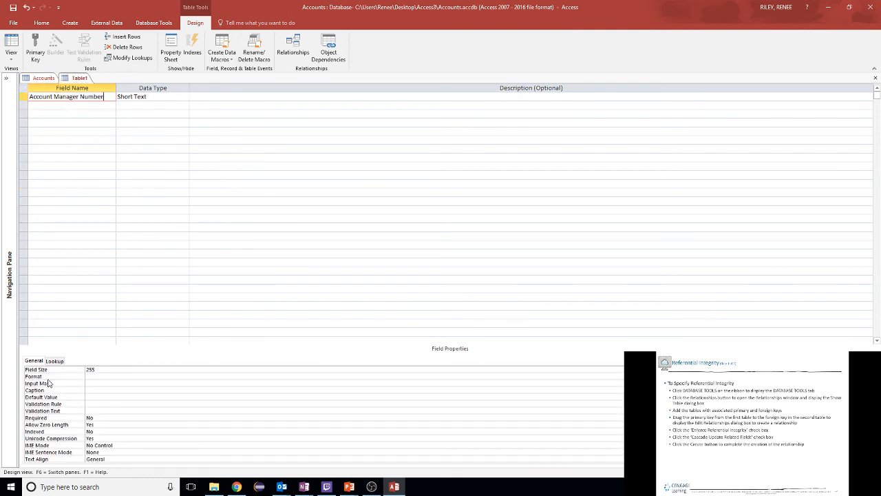
pyautogui.click(103, 432)
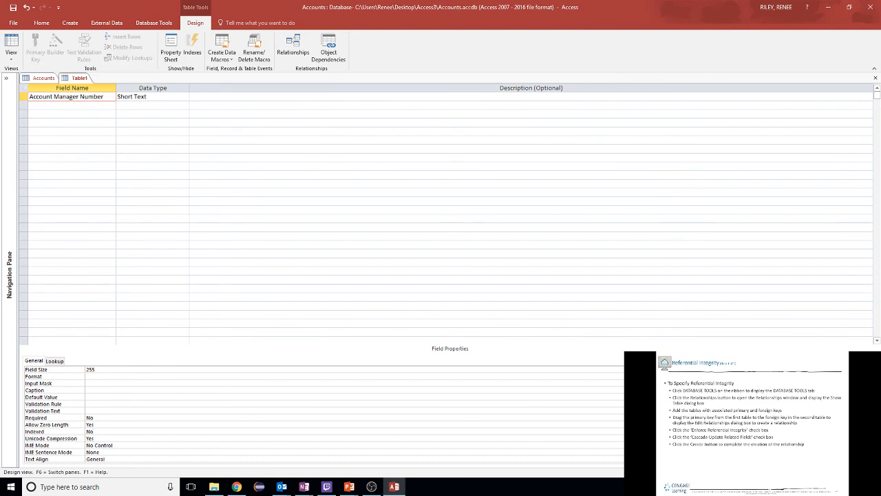
pyautogui.click(688, 432)
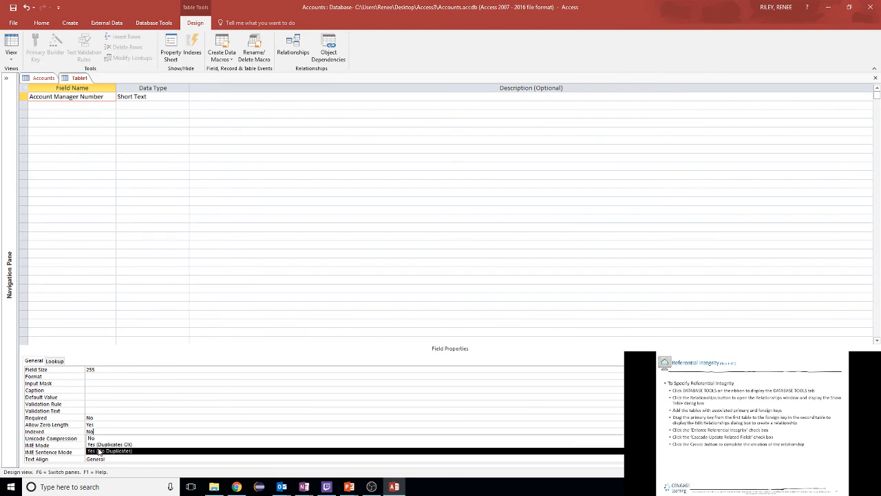
pyautogui.click(98, 452)
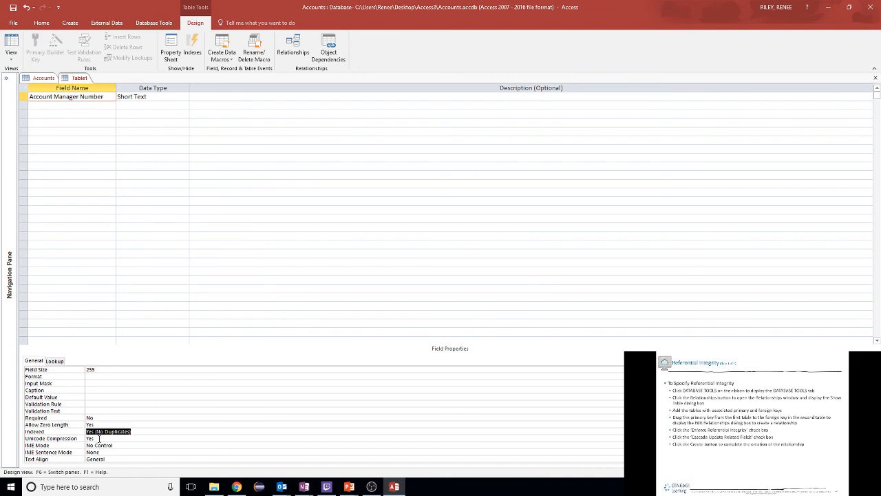
pyautogui.click(24, 97)
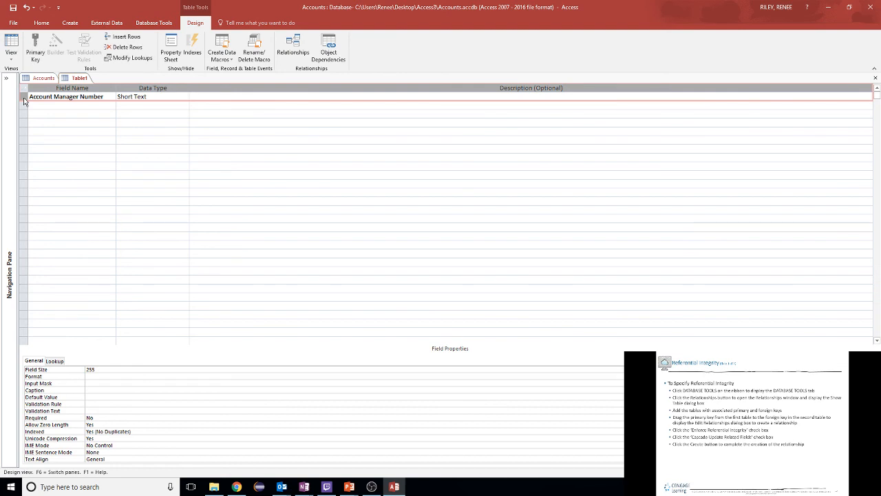
pyautogui.click(35, 47)
# Add an Account Manager Name field with the Short Text data type below the primary key field.
pyautogui.click(36, 104)
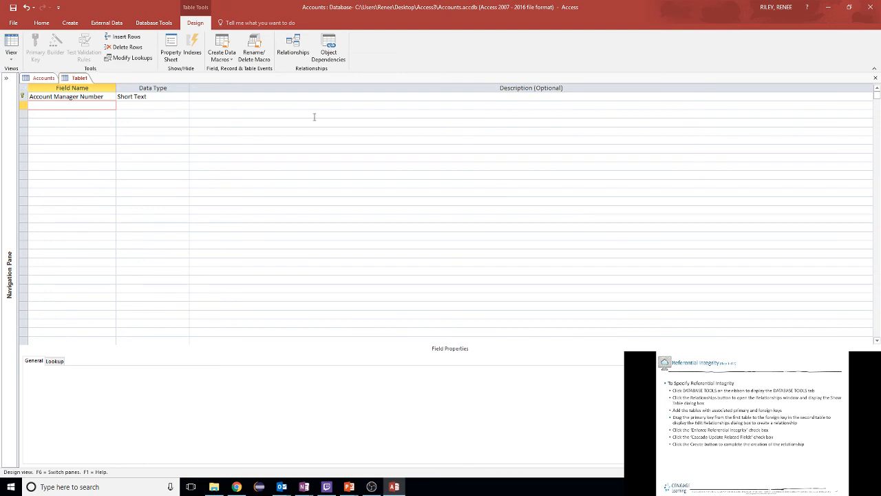
pyautogui.write('Acco')
pyautogui.press('BackSpace')
pyautogui.press('BackSpace')
pyautogui.press('BackSpace')
pyautogui.write('Name')
pyautogui.press('Tab')
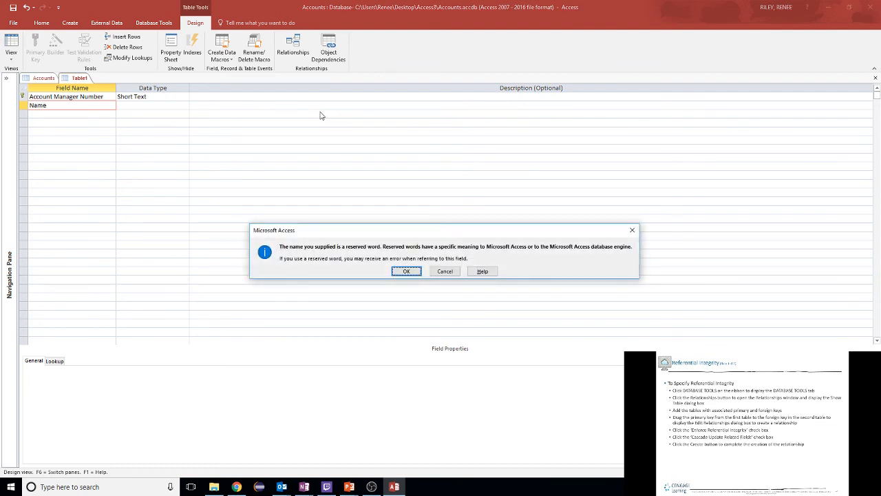
pyautogui.click(406, 271)
pyautogui.moveTo(60, 105); pyautogui.dragTo(11, 102)
pyautogui.write('Acc')
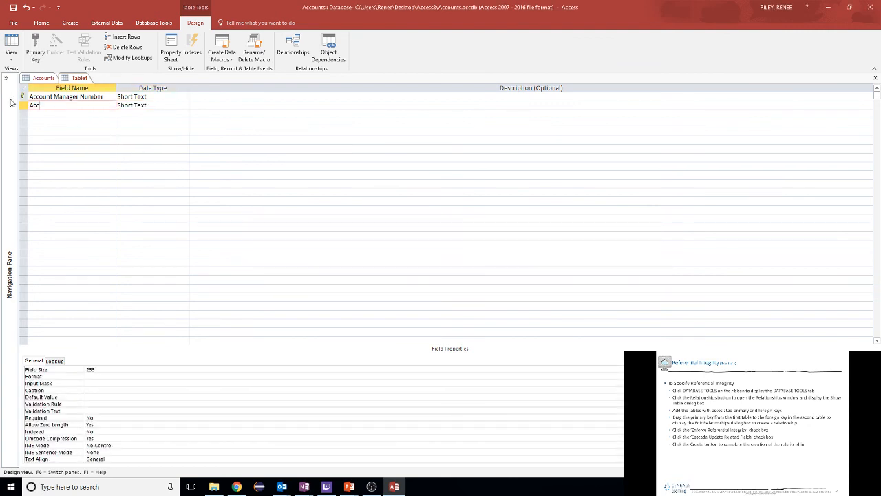
pyautogui.write('ount Manager Name')
# Add City and State fields to the new table, both with the Short Text data type.
pyautogui.click(30, 113)
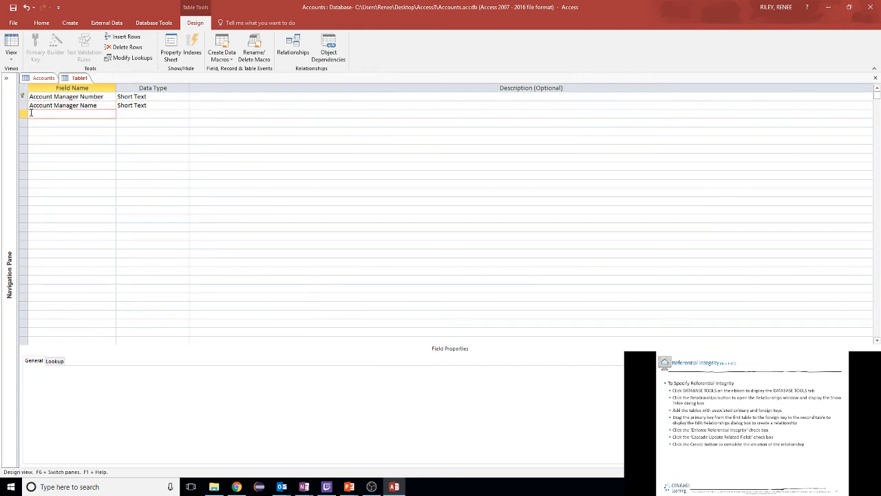
pyautogui.write('Locat')
pyautogui.press('BackSpace')
pyautogui.press('BackSpace')
pyautogui.press('BackSpace')
pyautogui.press('BackSpace')
pyautogui.press('BackSpace')
pyautogui.write('City')
pyautogui.press('Tab')
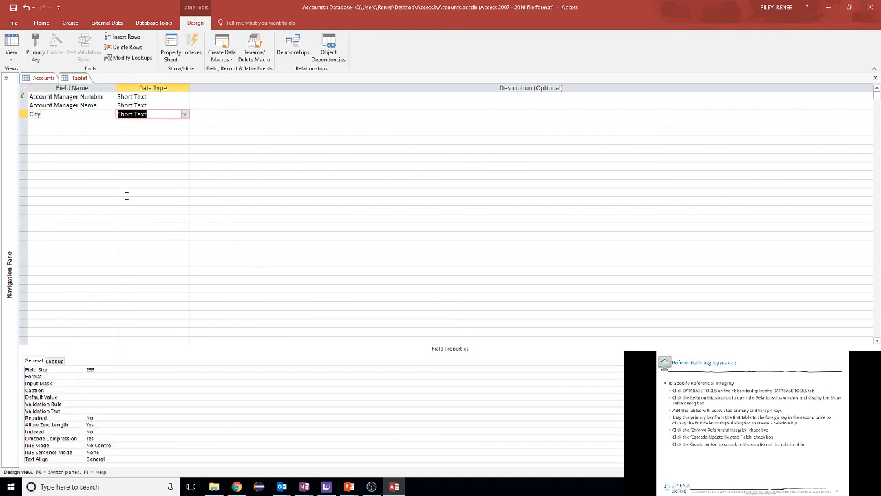
pyautogui.click(78, 122)
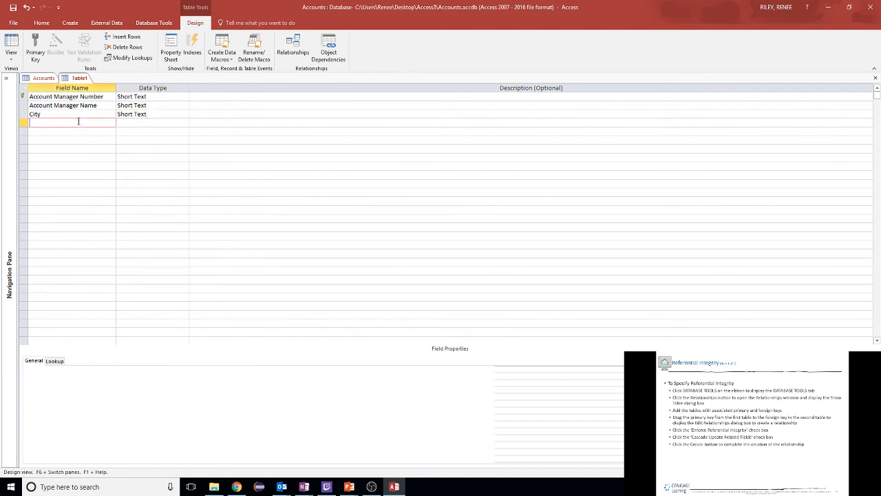
pyautogui.write('State')
pyautogui.press('Tab')
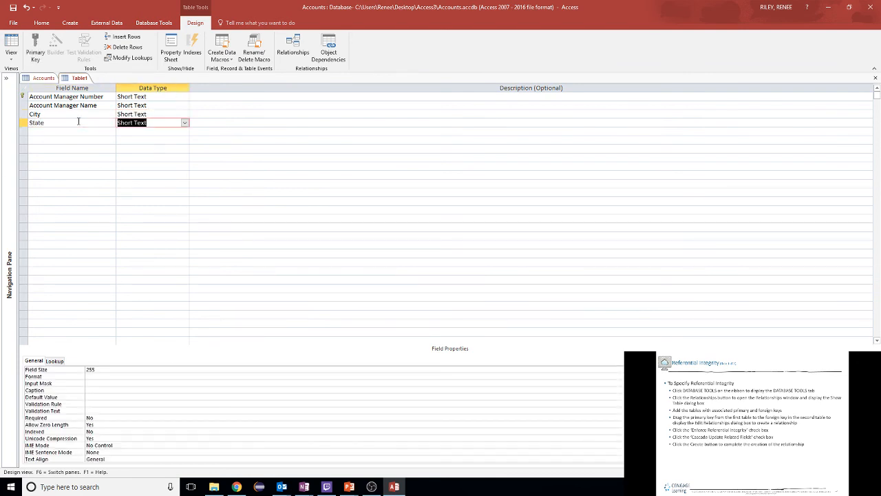
pyautogui.click(130, 227)
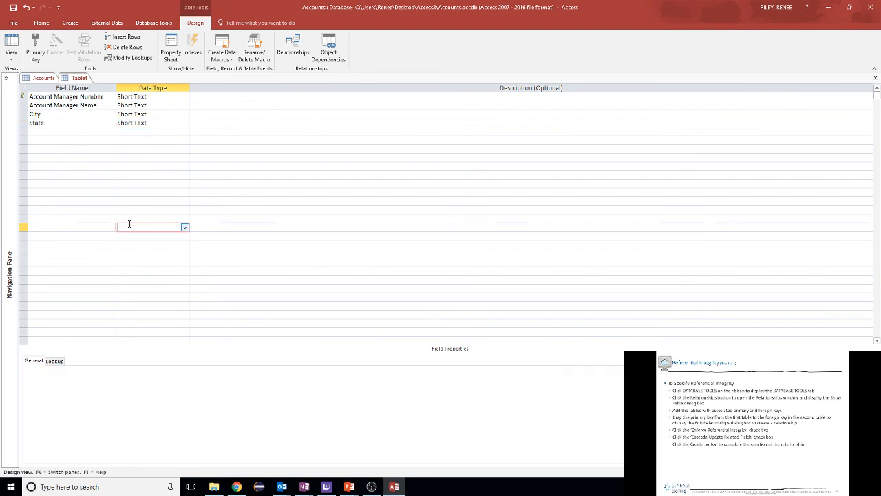
# Save the new table as AccountManagers.
pyautogui.rightClick(74, 79)
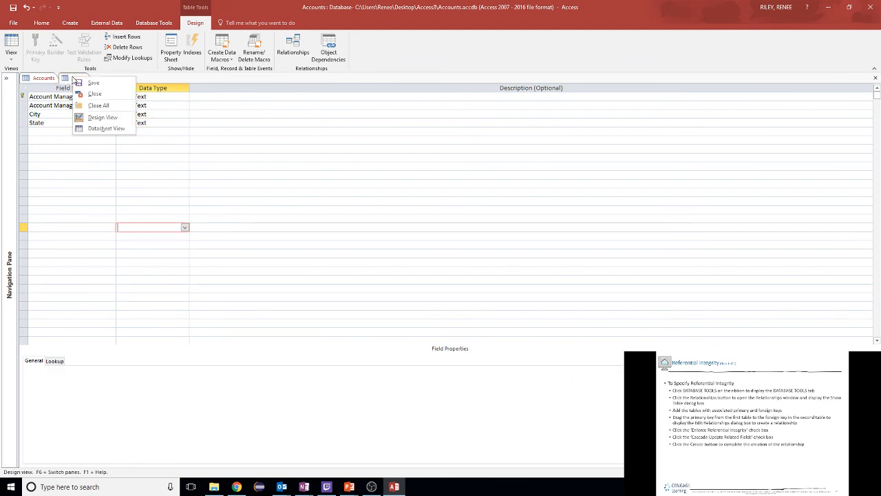
pyautogui.click(92, 83)
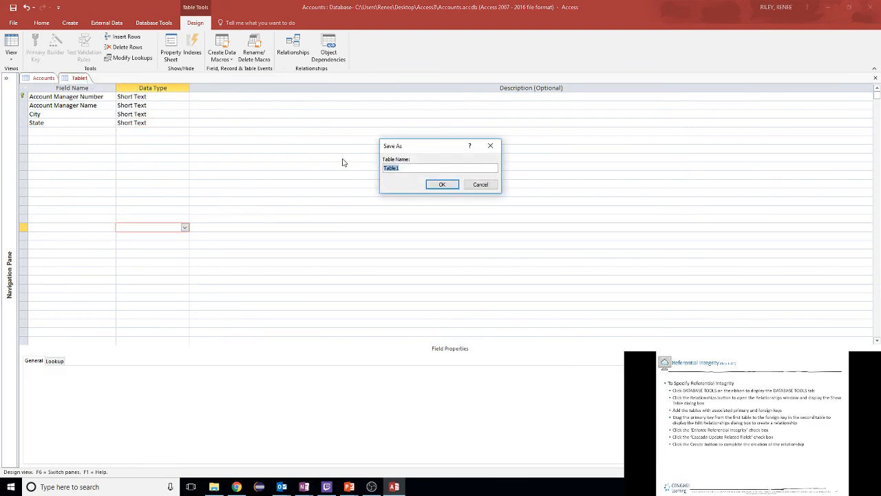
pyautogui.write('AccountManagers')
pyautogui.press('Return')
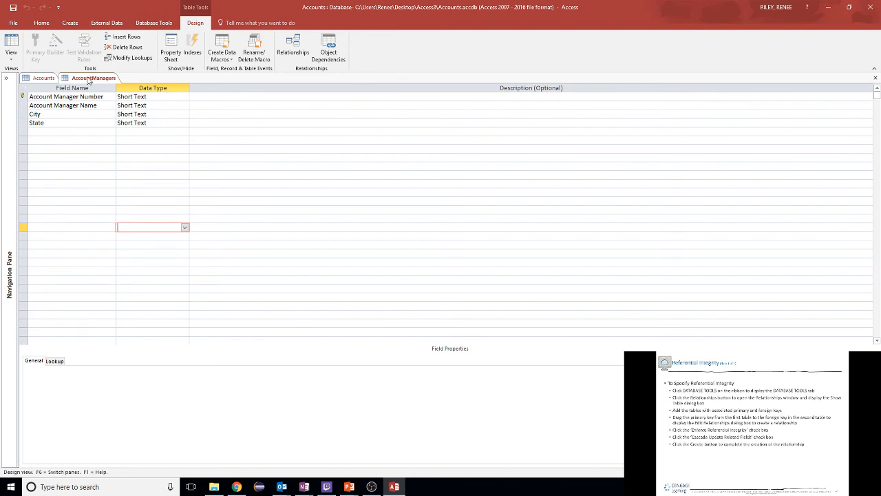
# Switch both the AccountManagers and Accounts tables from Design view to Datasheet view.
pyautogui.click(13, 60)
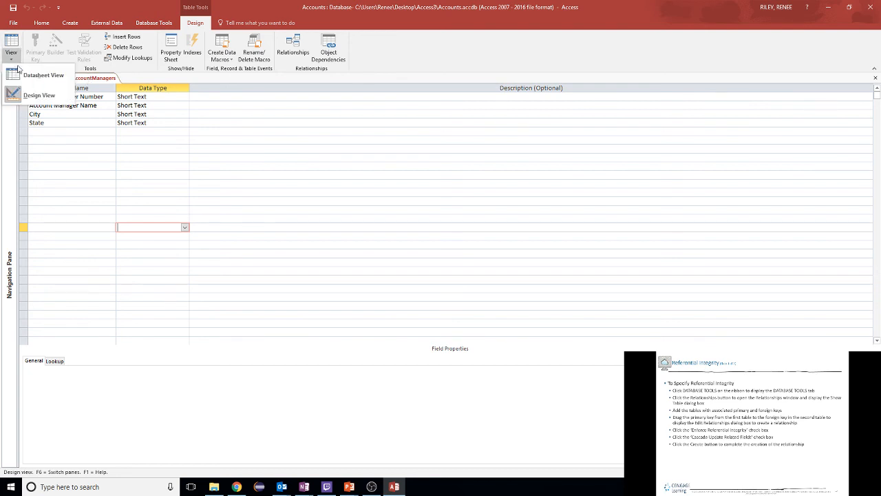
pyautogui.click(20, 73)
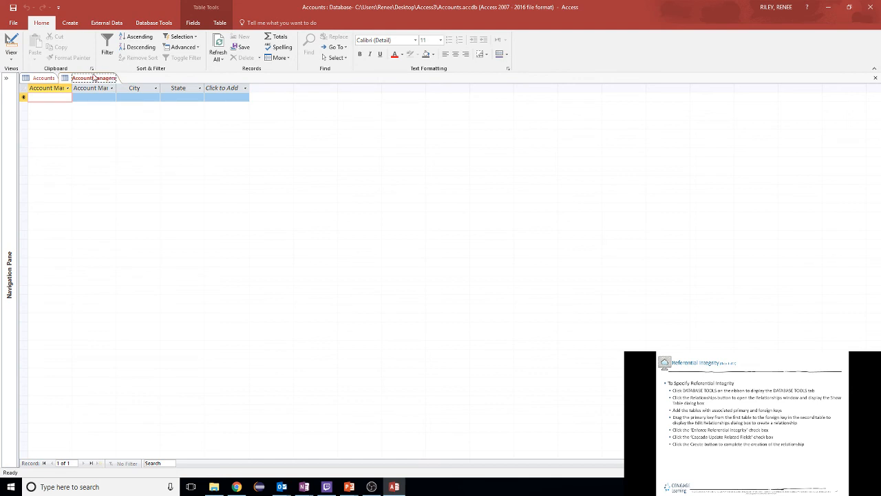
pyautogui.rightClick(95, 78)
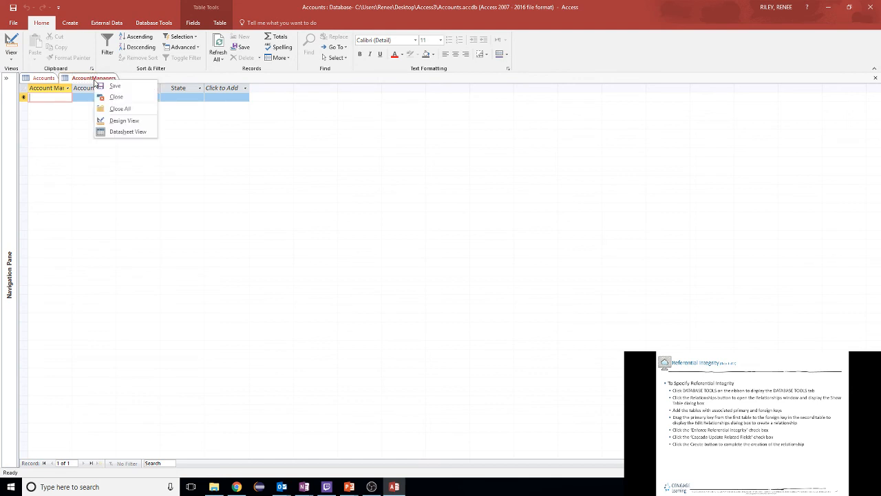
pyautogui.click(90, 77)
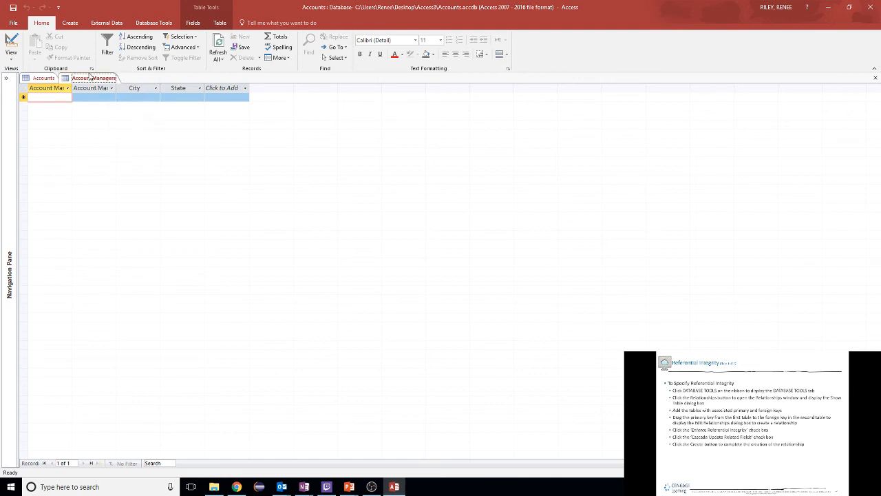
pyautogui.click(44, 79)
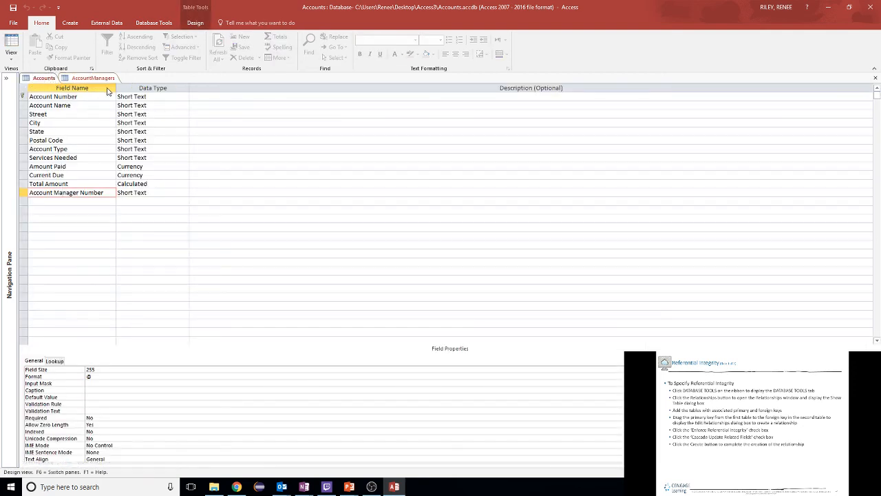
pyautogui.click(11, 58)
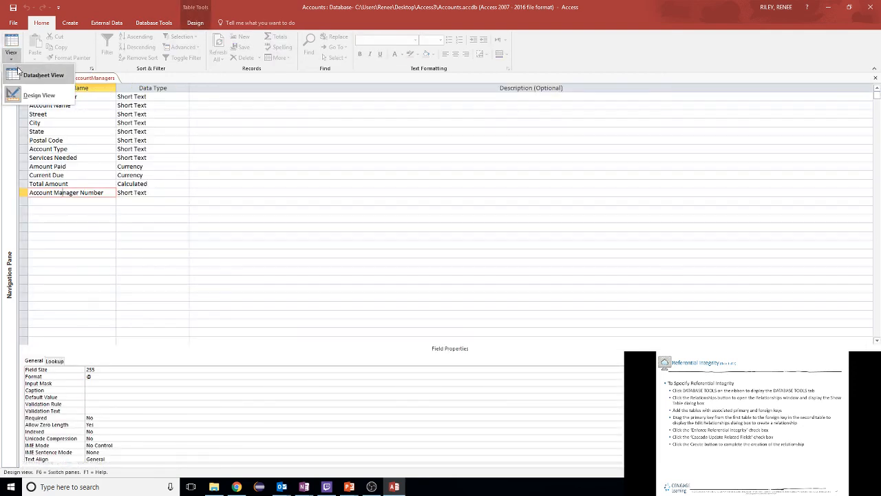
pyautogui.click(16, 70)
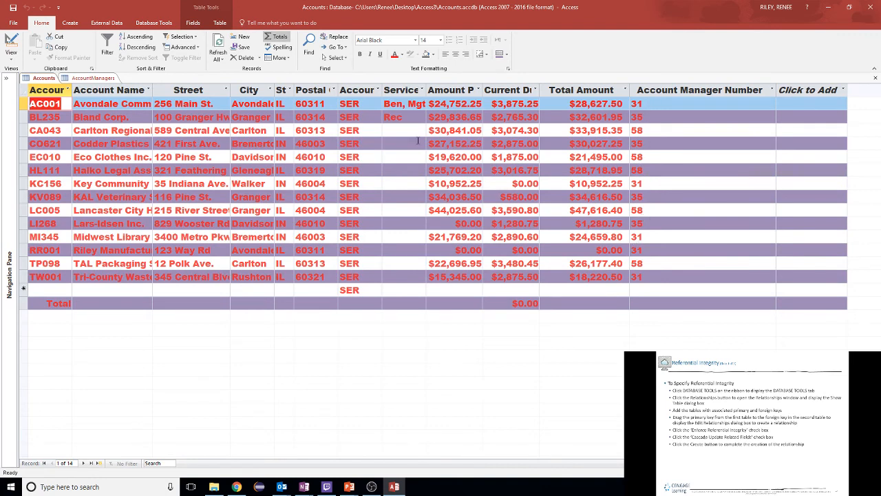
# Enter the first AccountManagers record with Account Manager Number 31, the manager's full name, city Avondale and state IL.
pyautogui.click(88, 80)
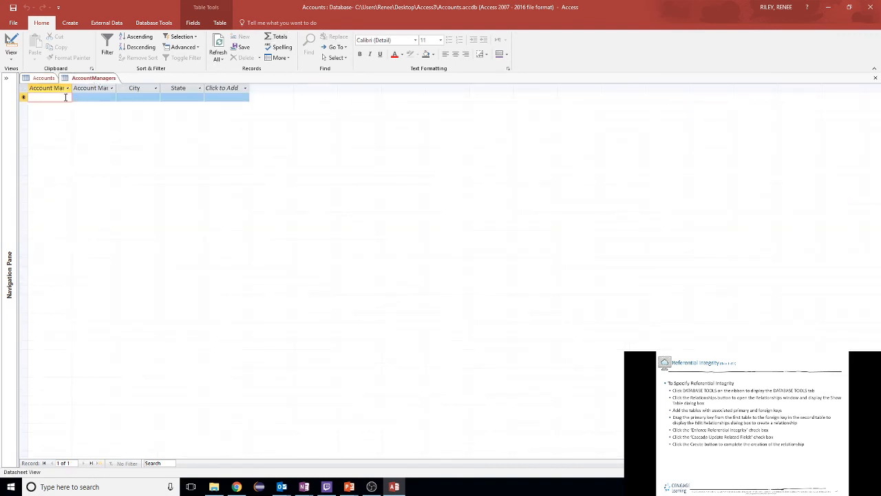
pyautogui.write('31')
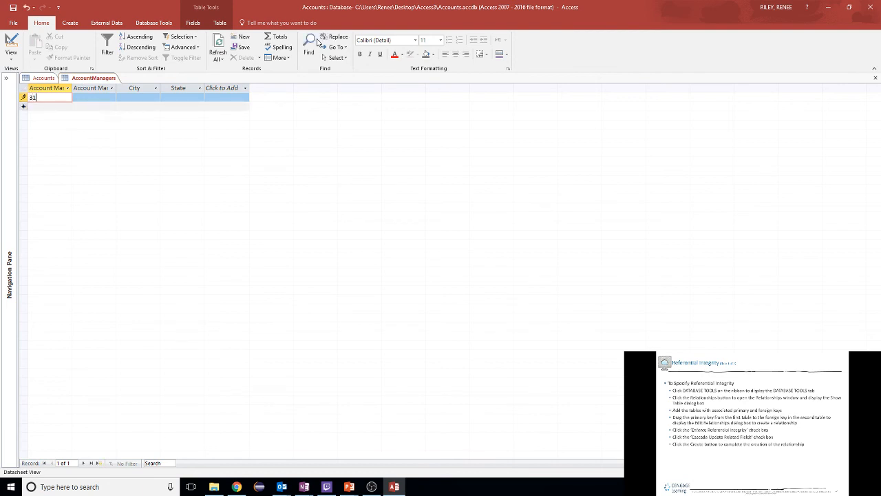
pyautogui.click(104, 98)
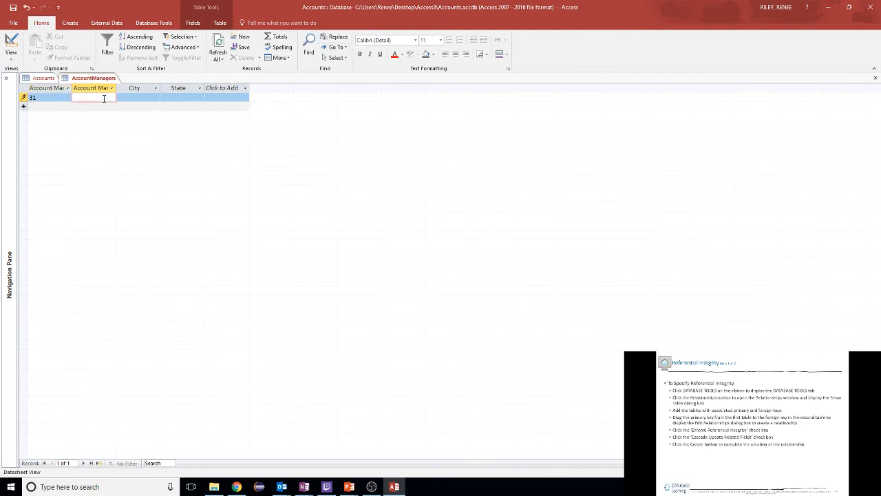
pyautogui.write('Joe Smith')
pyautogui.press('Tab')
pyautogui.write('Avo')
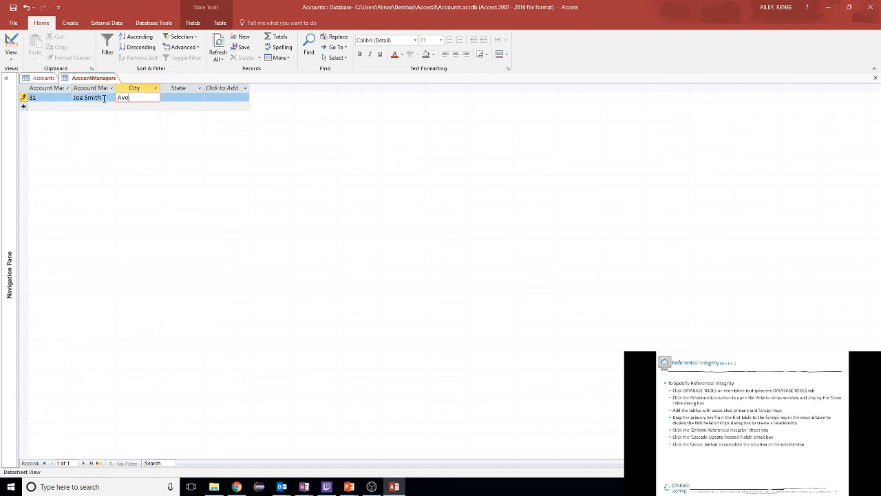
pyautogui.write('ndale')
pyautogui.press('Tab')
pyautogui.write('IL')
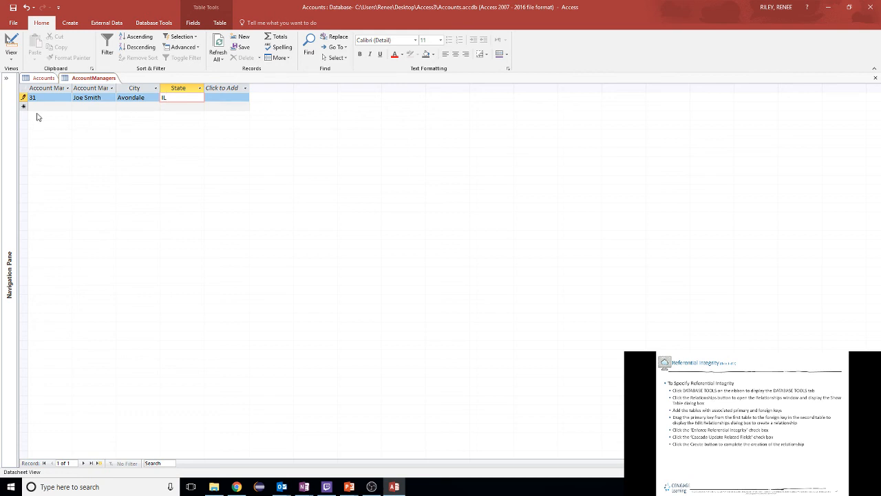
pyautogui.press('Tab')
# Check Accounts for the next manager number, then add AccountManagers record 35 with the manager's full name, city Granger and state IL.
pyautogui.click(40, 78)
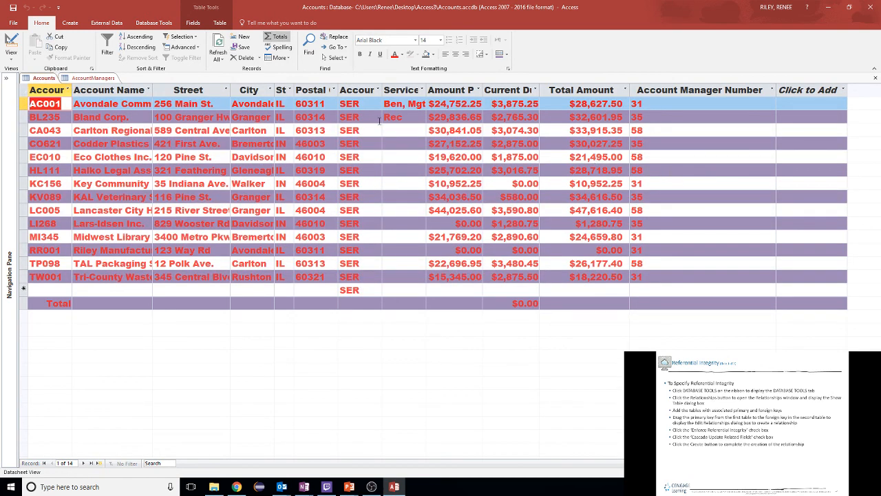
pyautogui.click(92, 78)
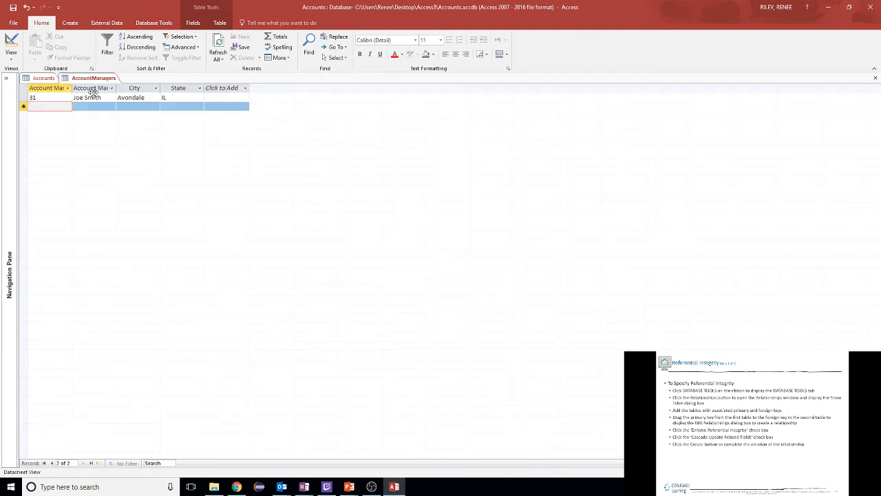
pyautogui.write('35')
pyautogui.click(92, 109)
pyautogui.write('Roy Jones')
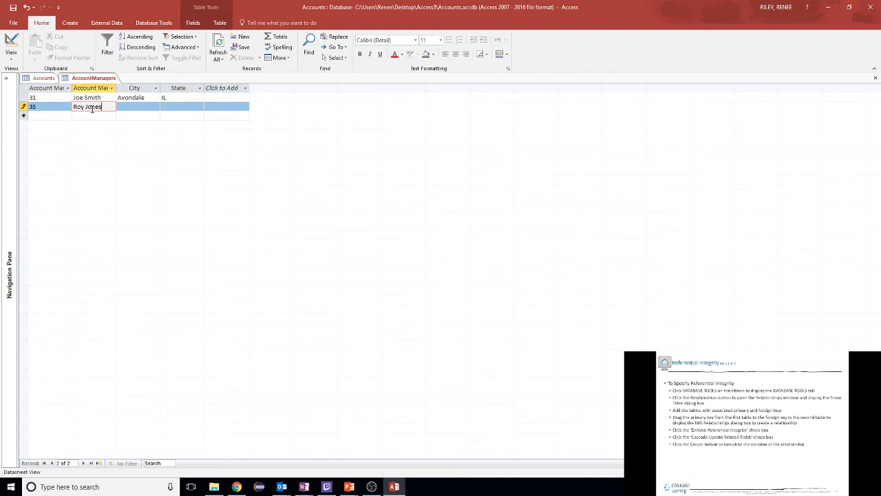
pyautogui.press('Tab')
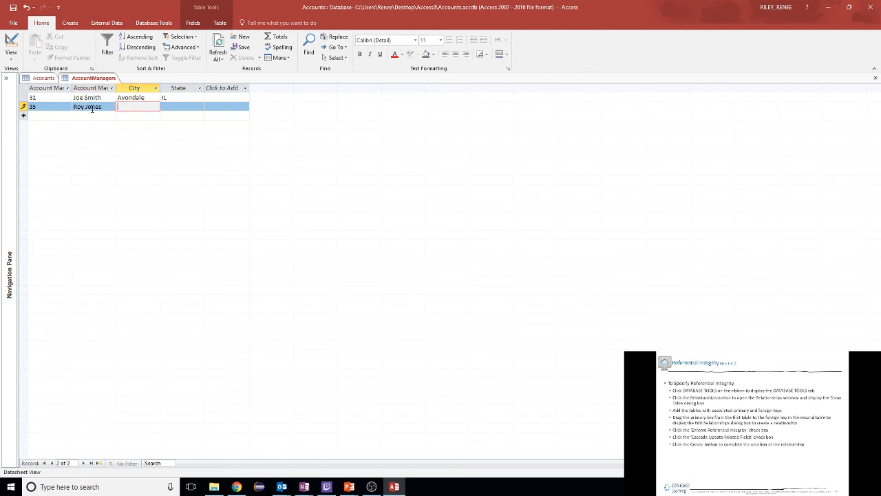
pyautogui.write('Granger')
pyautogui.press('Tab')
pyautogui.write('IL')
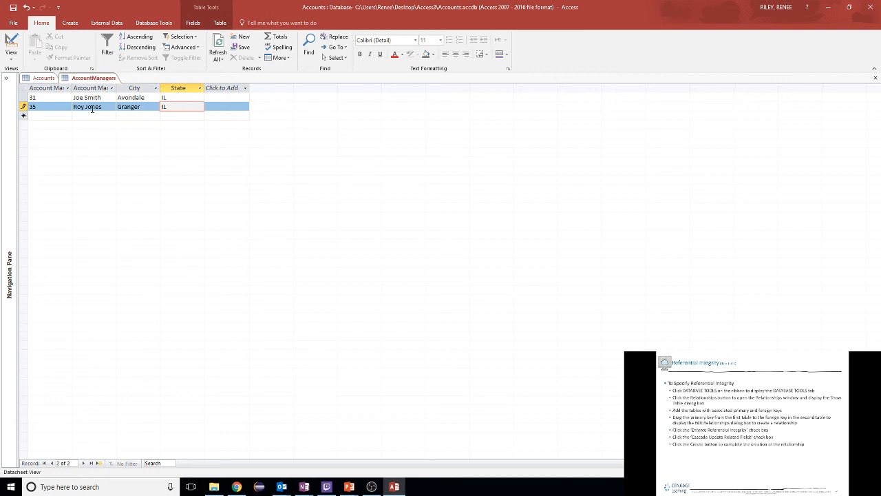
pyautogui.press('Tab')
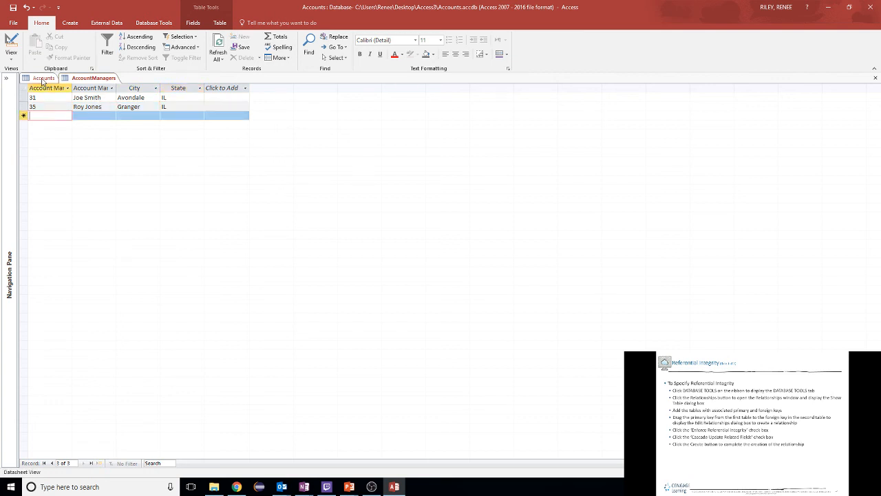
# Look up the remaining manager number in Accounts and start a third AccountManagers record with Account Manager Number 58.
pyautogui.click(42, 79)
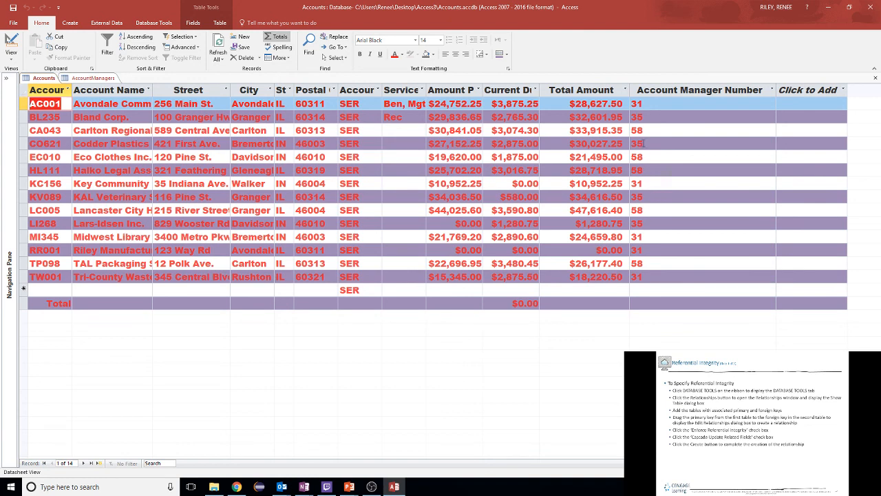
pyautogui.click(651, 131)
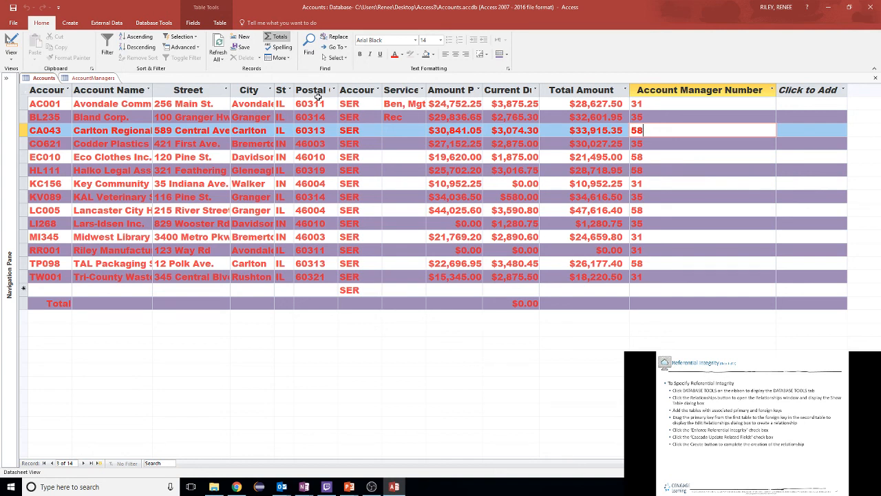
pyautogui.click(89, 78)
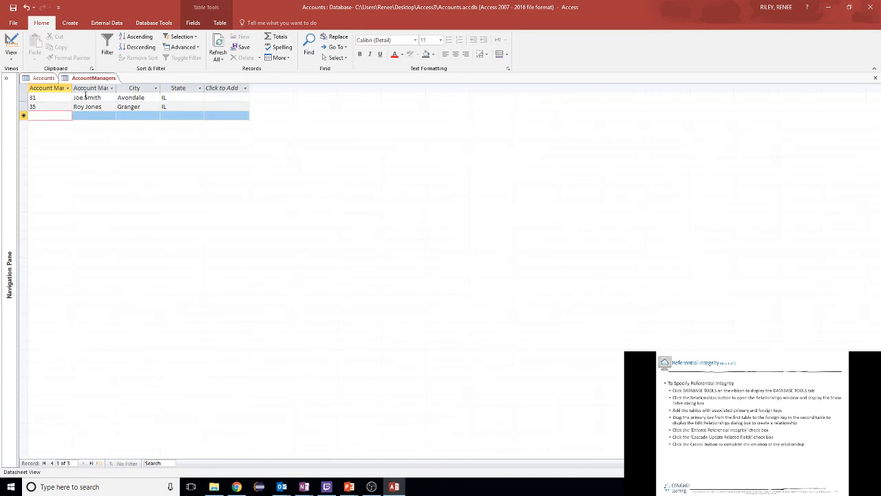
pyautogui.write('58')
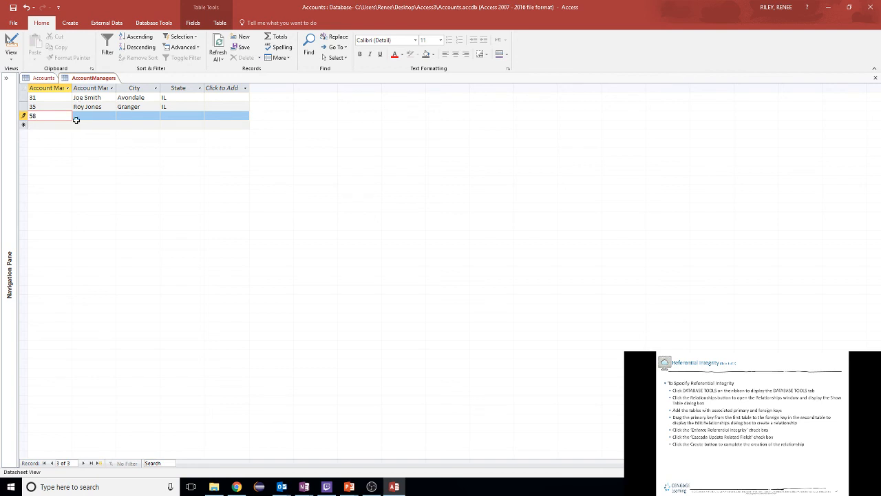
pyautogui.click(86, 115)
# Complete AccountManagers record 58 with city Carlton, state IL and the manager's full name, checking Accounts for the location.
pyautogui.click(43, 78)
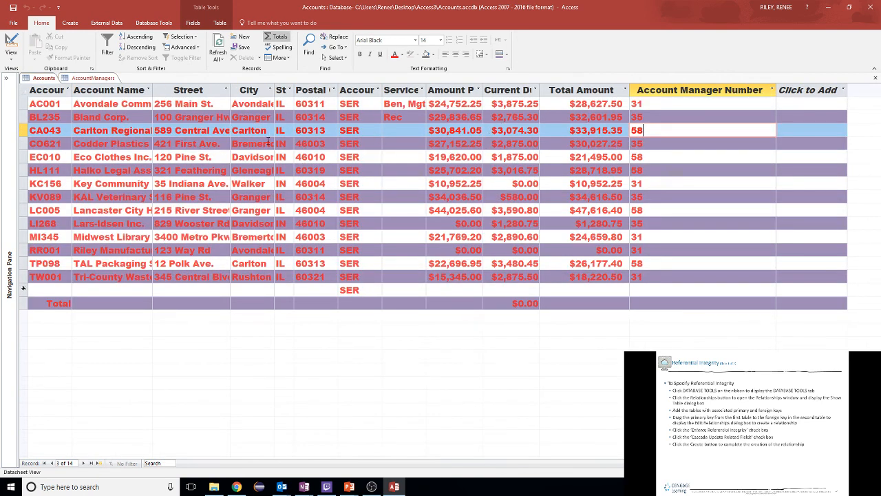
pyautogui.click(83, 78)
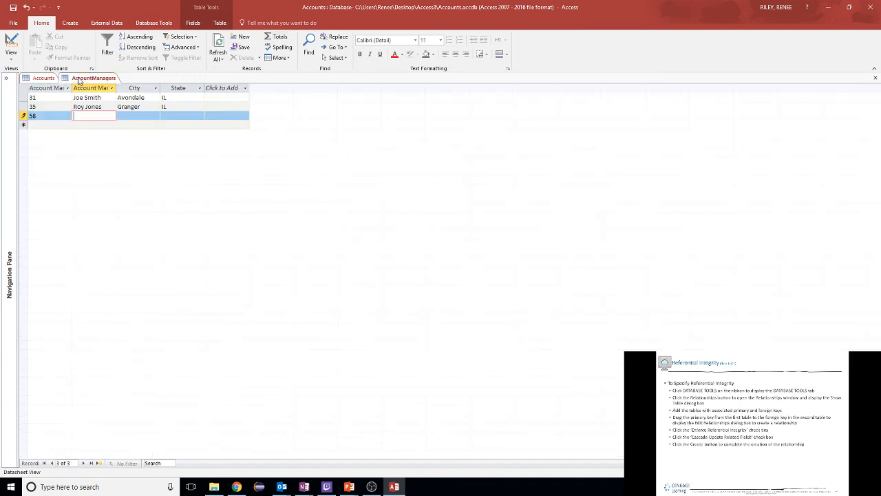
pyautogui.click(129, 115)
pyautogui.write('C')
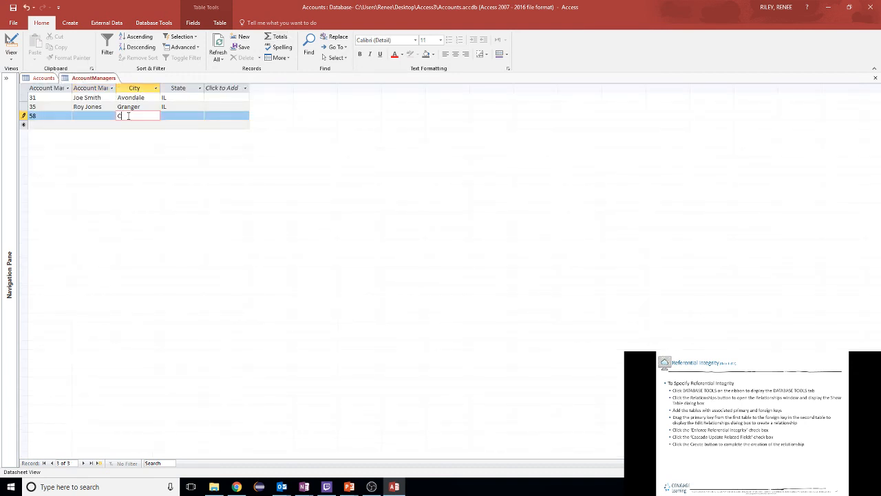
pyautogui.write('arlton')
pyautogui.press('Tab')
pyautogui.write('IL')
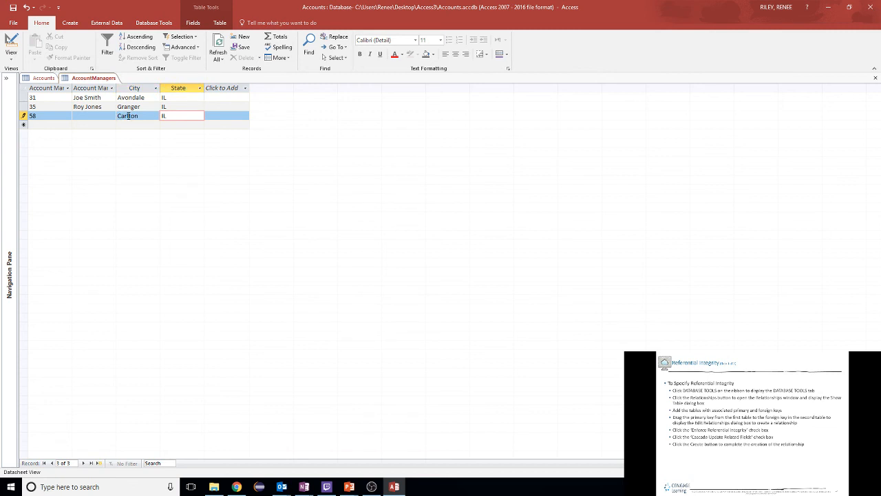
pyautogui.click(85, 115)
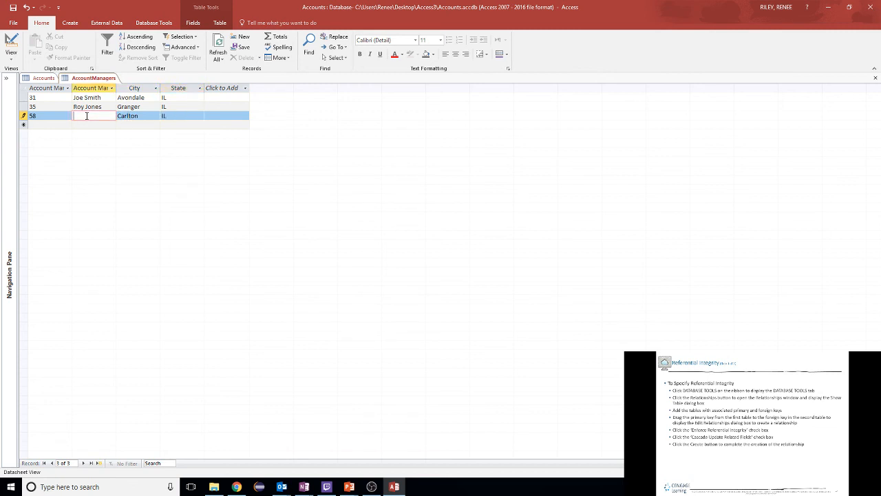
pyautogui.write('Carl McDonald')
pyautogui.click(43, 78)
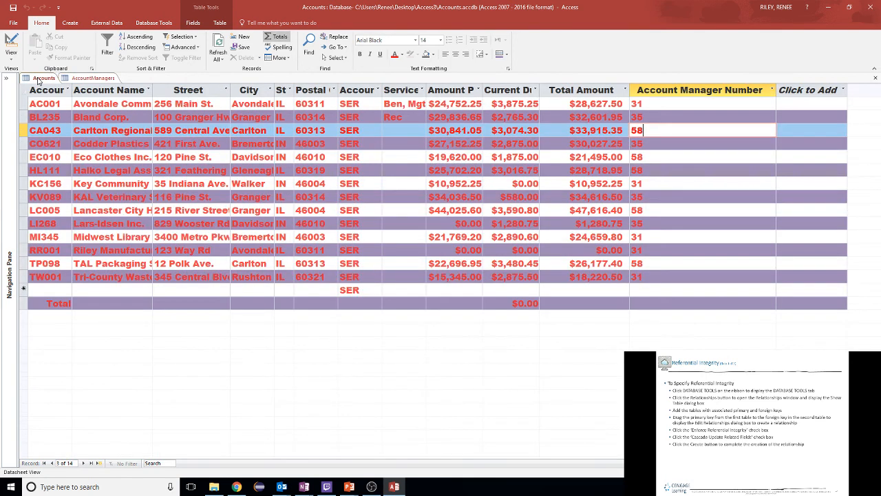
pyautogui.click(697, 104)
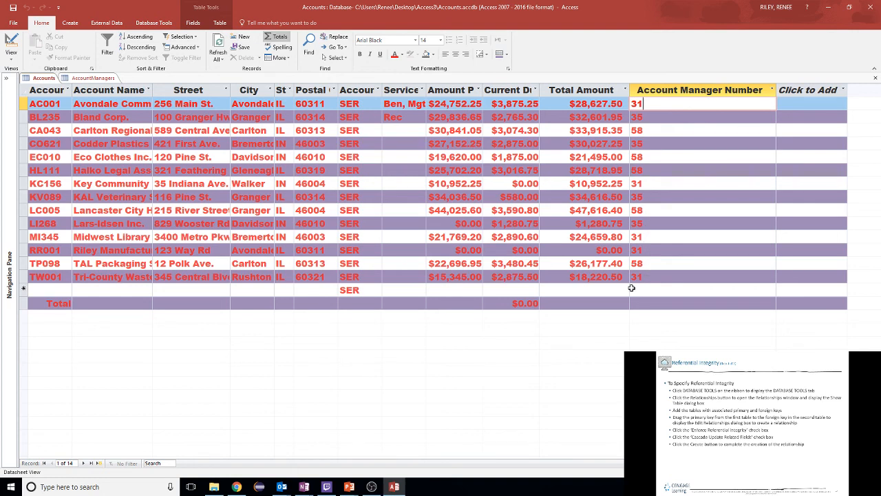
pyautogui.click(88, 78)
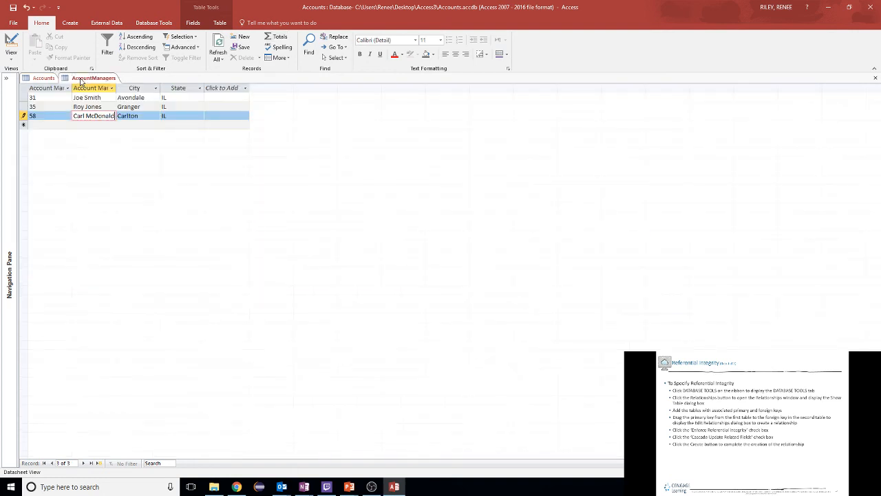
pyautogui.click(42, 79)
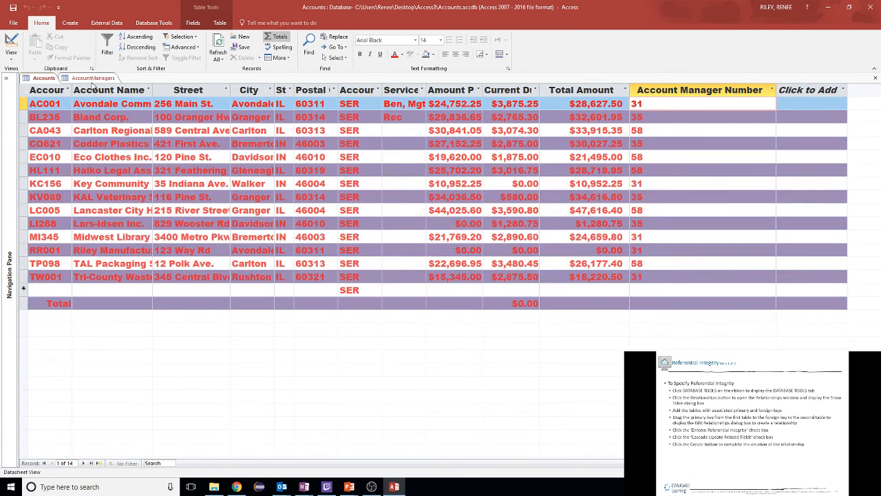
# Add the AccountManagers and Accounts tables to the Relationships window and enlarge the Accounts field list to show all its fields.
pyautogui.click(155, 24)
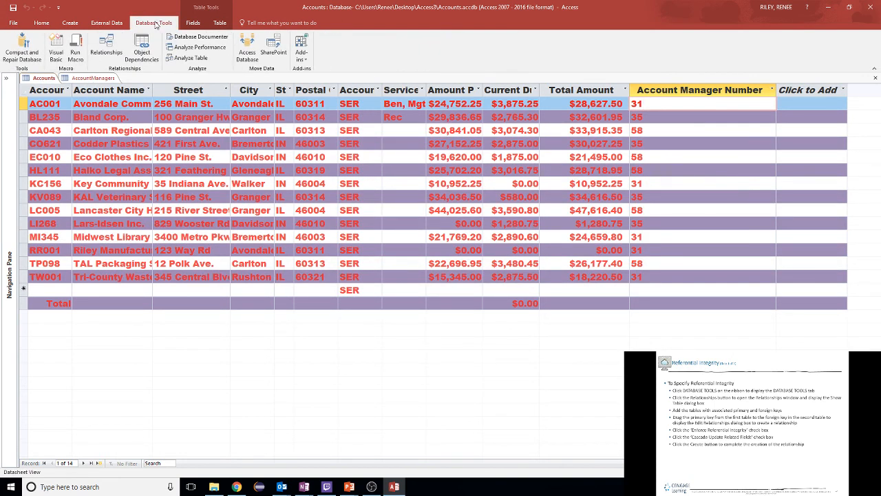
pyautogui.click(106, 48)
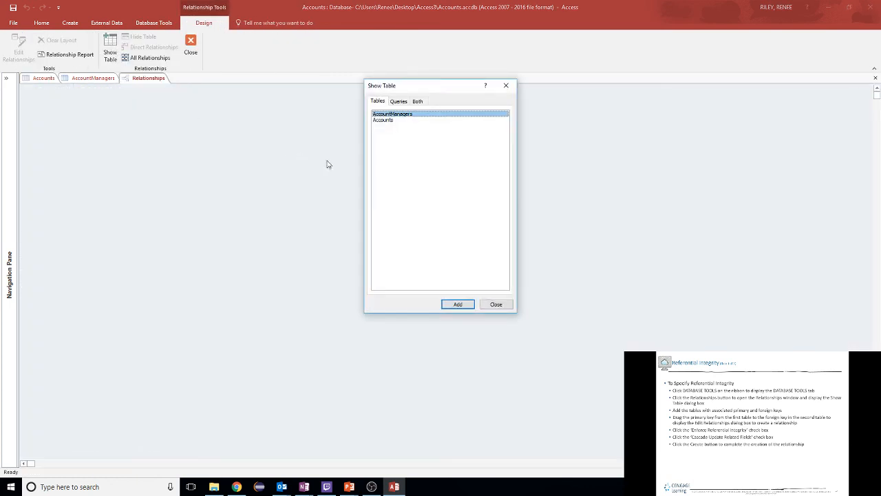
pyautogui.click(459, 304)
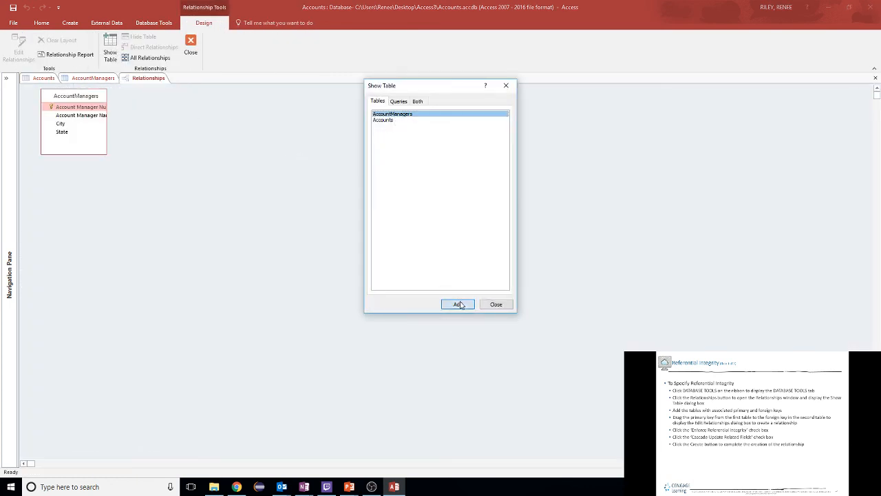
pyautogui.click(386, 120)
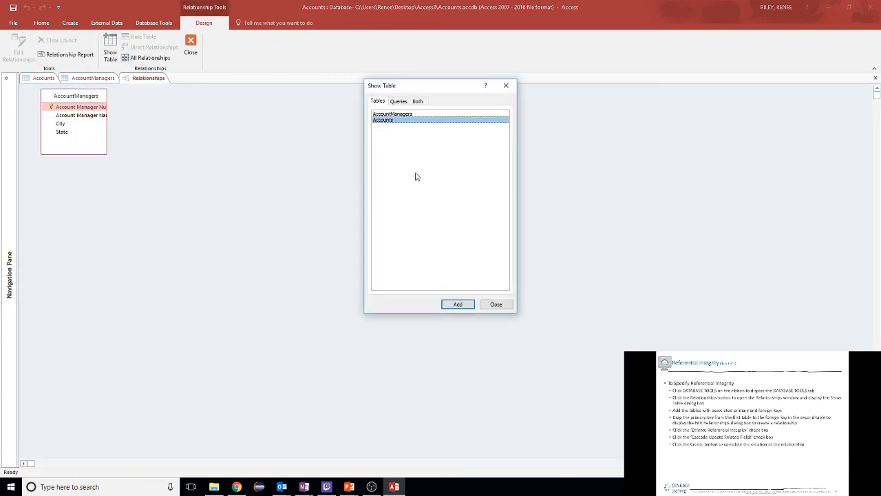
pyautogui.click(458, 304)
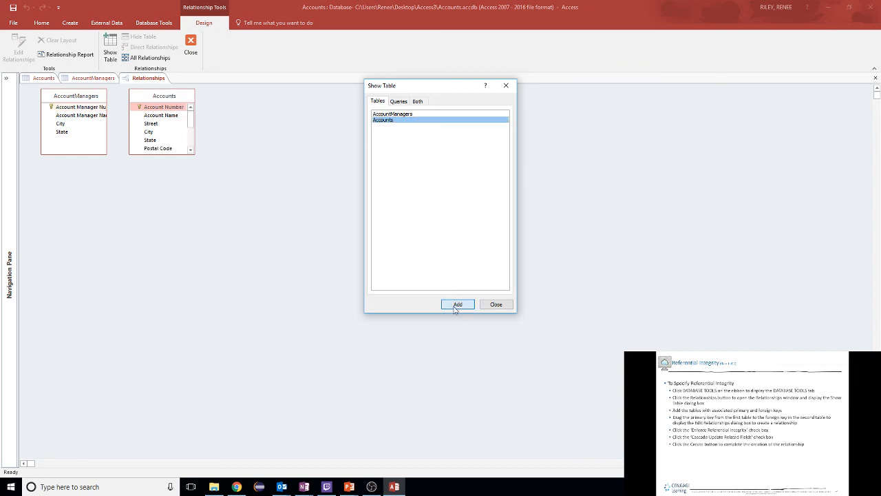
pyautogui.click(496, 304)
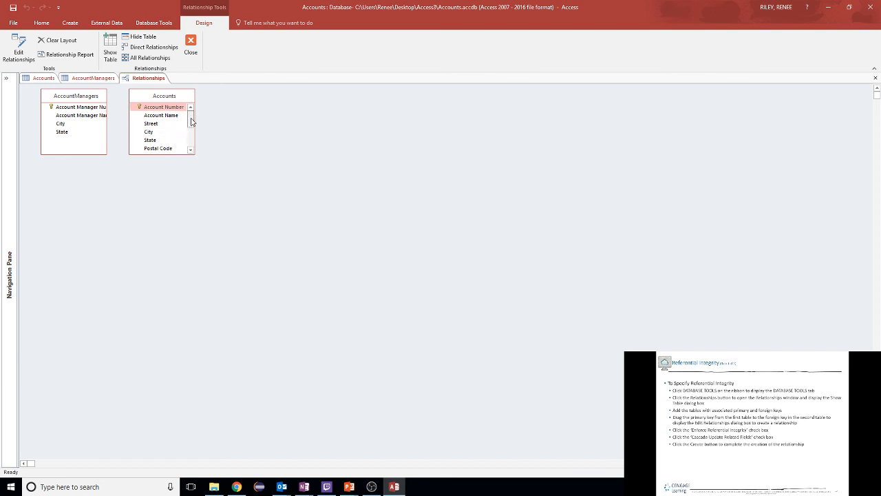
pyautogui.moveTo(191, 121); pyautogui.dragTo(192, 144)
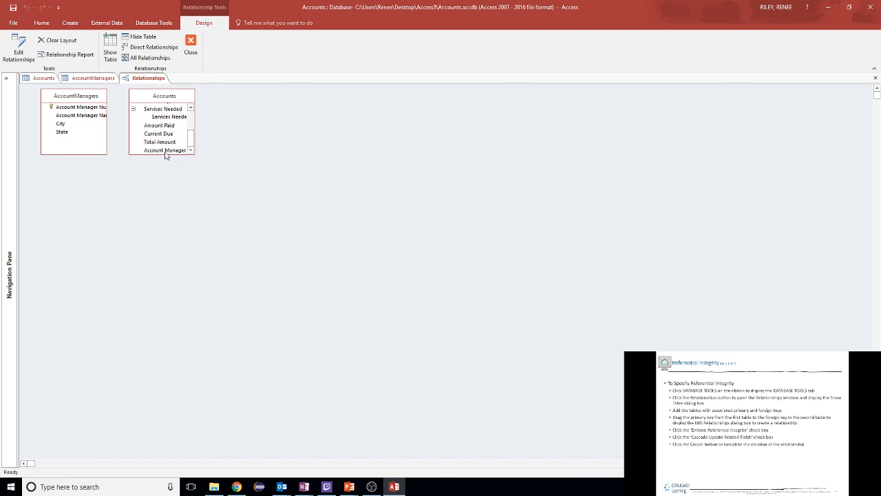
pyautogui.moveTo(166, 155); pyautogui.dragTo(173, 229)
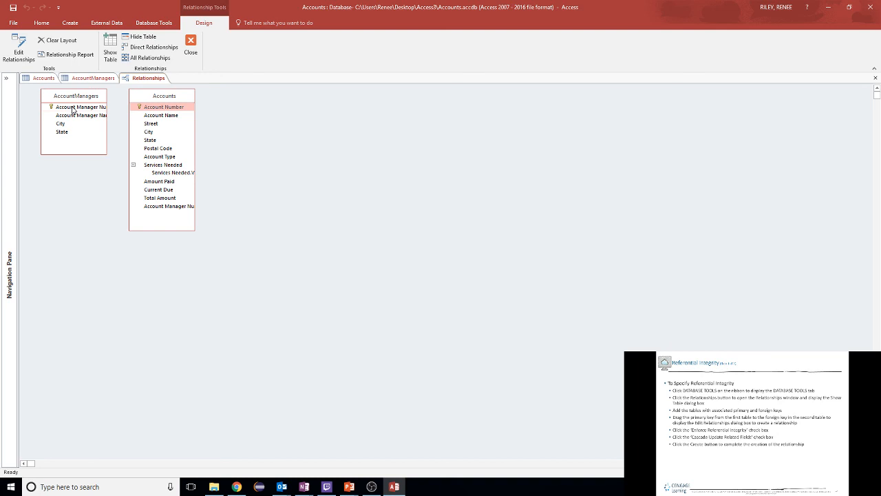
# Try to relate Account Manager Number in AccountManagers to Accounts with Enforce Referential Integrity and Cascade Update Related Fields while both tables are open.
pyautogui.moveTo(73, 110); pyautogui.dragTo(162, 210)
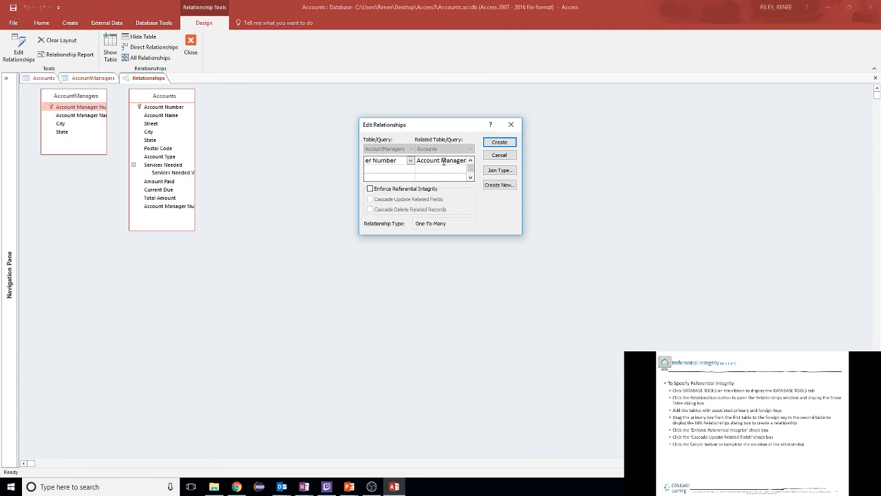
pyautogui.click(370, 189)
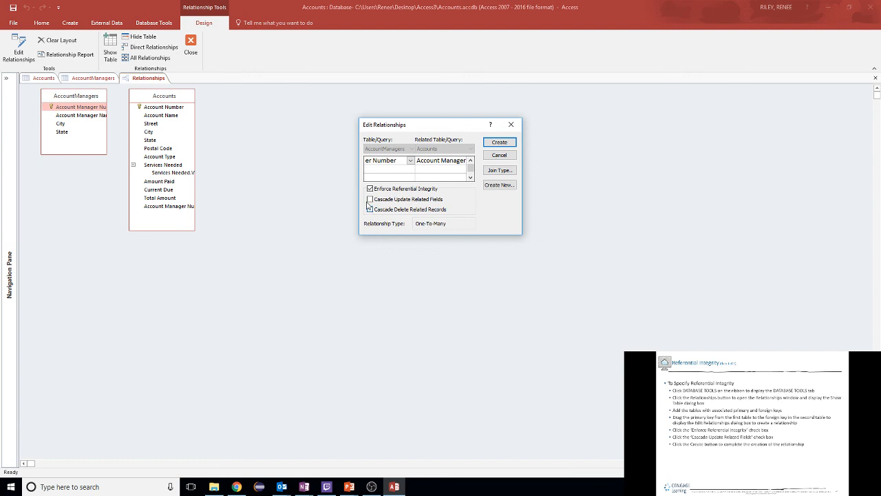
pyautogui.click(371, 199)
pyautogui.click(494, 143)
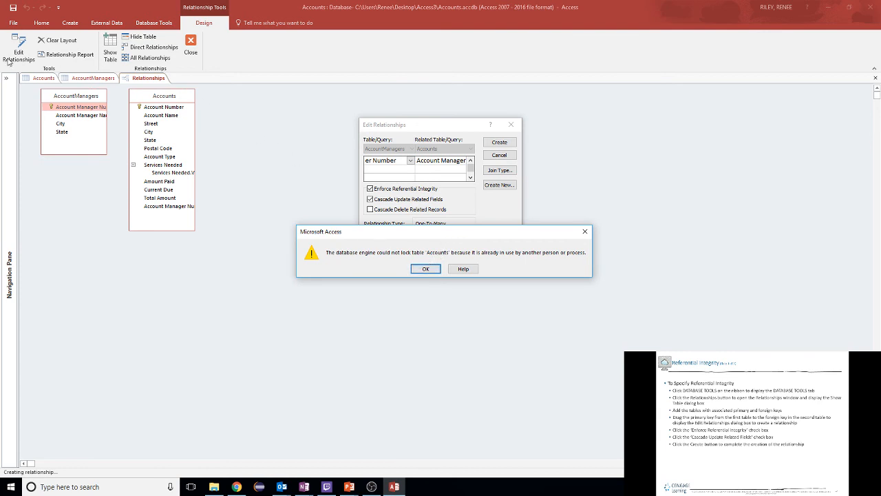
pyautogui.click(30, 78)
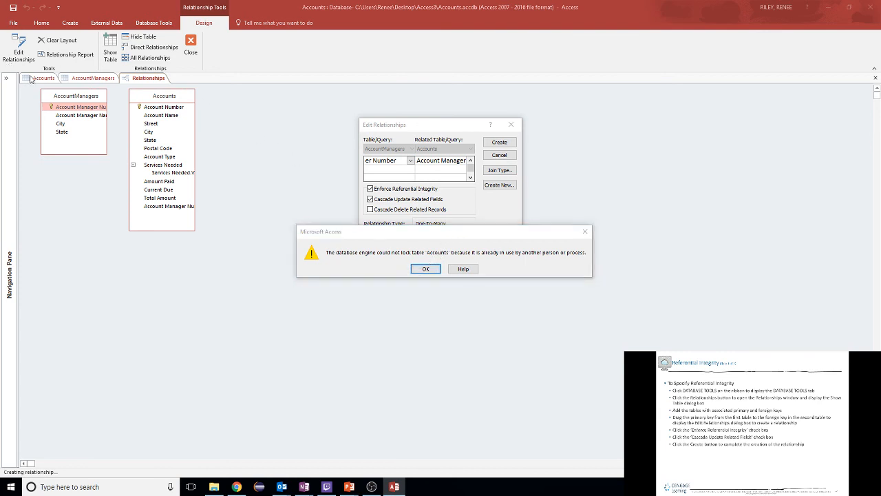
pyautogui.click(426, 268)
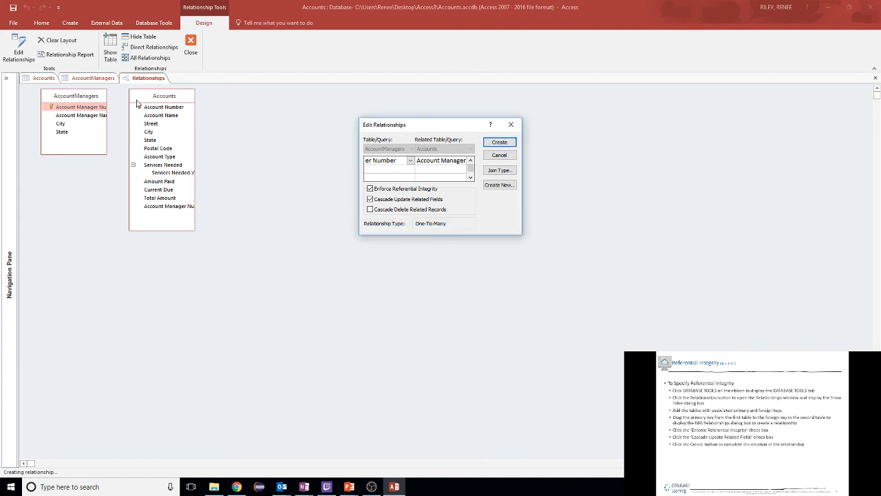
pyautogui.click(499, 155)
# Close the open AccountManagers and Accounts tables, saving the layout changes to Accounts.
pyautogui.rightClick(94, 79)
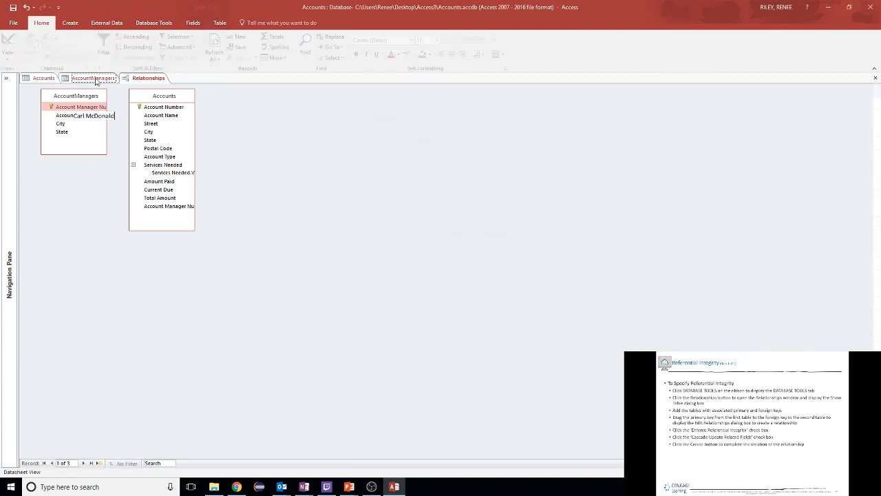
pyautogui.click(109, 96)
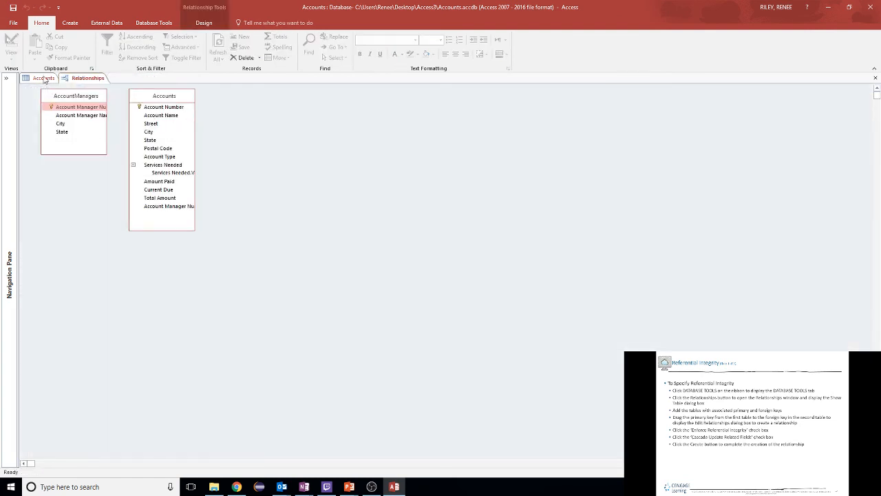
pyautogui.click(44, 77)
pyautogui.rightClick(44, 78)
pyautogui.click(57, 95)
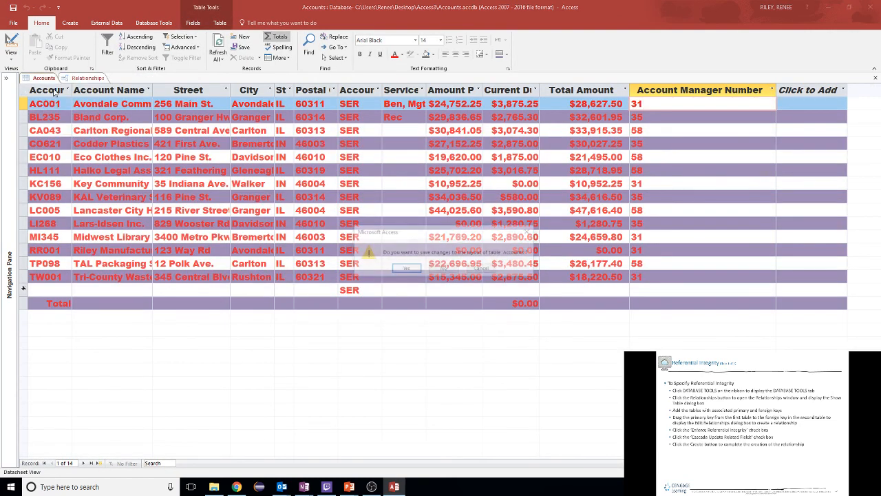
pyautogui.click(406, 268)
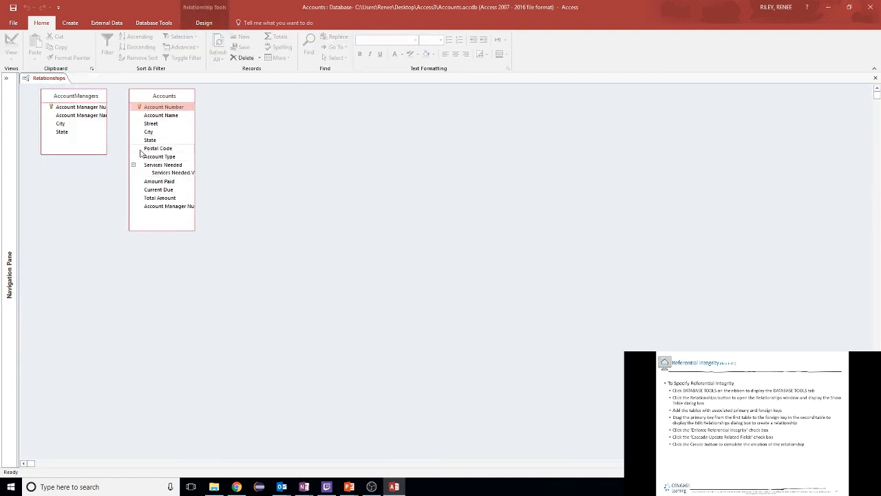
# Relate Account Manager Number in AccountManagers to the same field in Accounts, enforcing referential integrity and cascading updates to related fields.
pyautogui.click(67, 108)
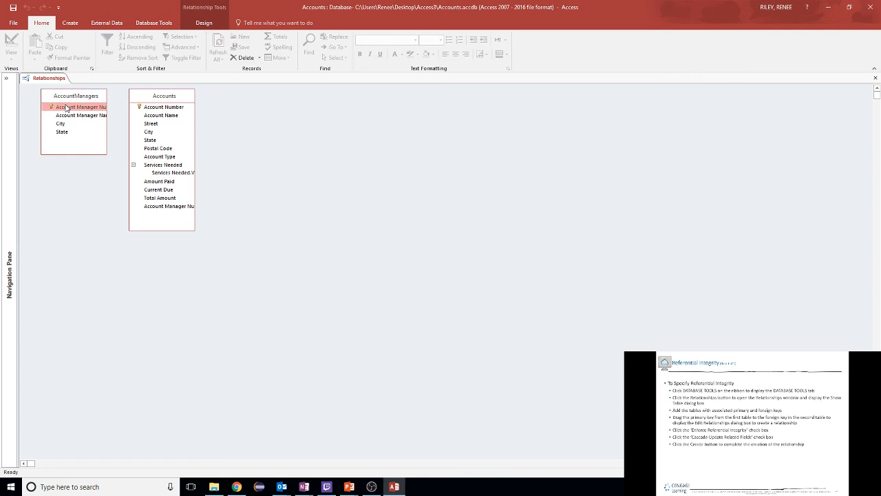
pyautogui.moveTo(66, 109); pyautogui.dragTo(177, 209)
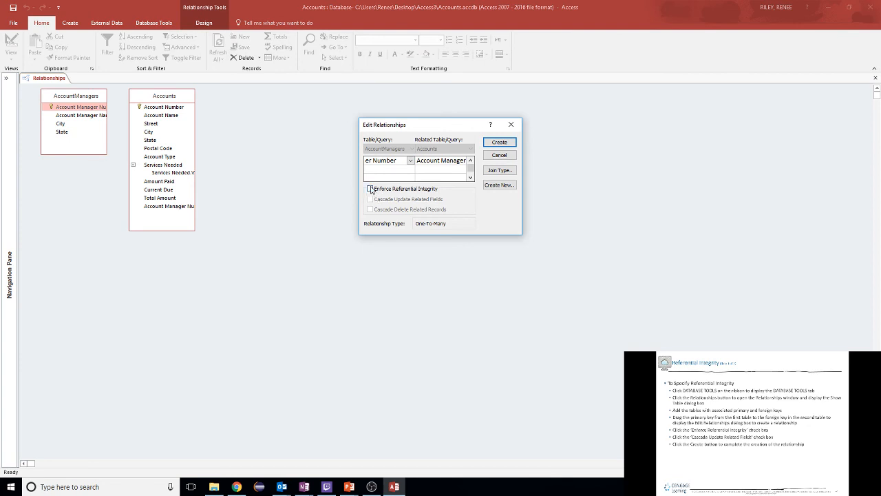
pyautogui.click(370, 188)
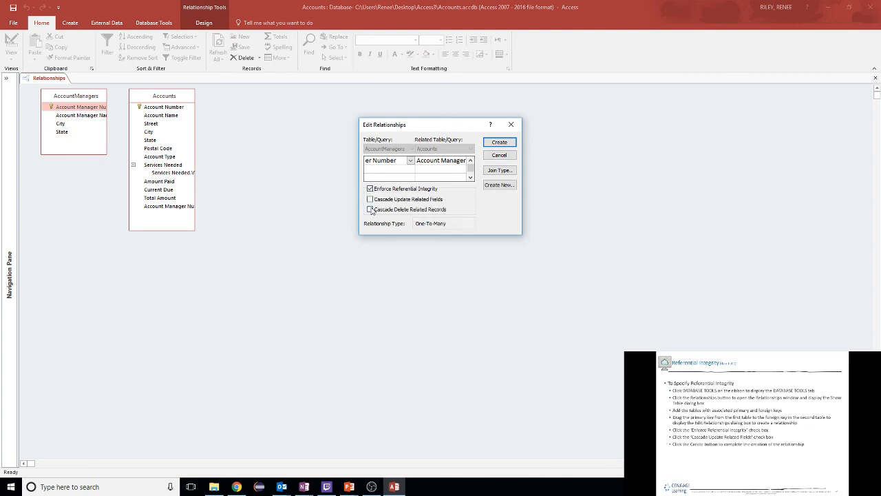
pyautogui.click(370, 199)
pyautogui.click(500, 142)
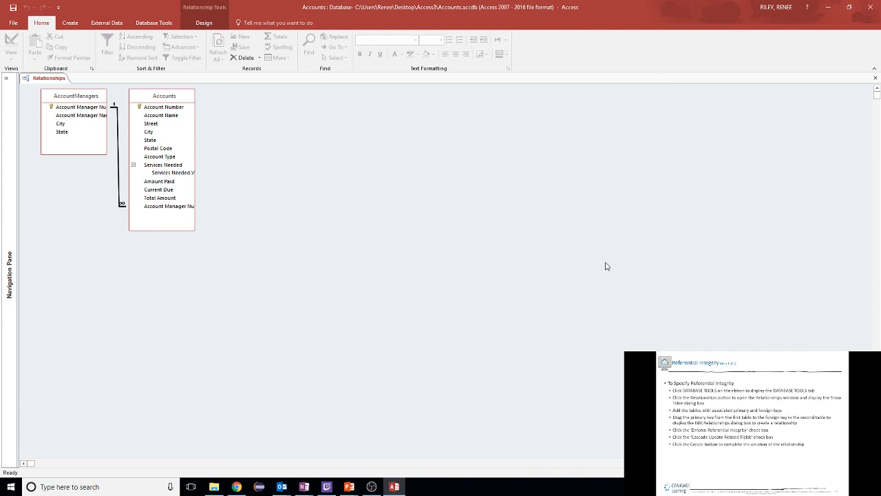
# Advance the slideshow to the subdatasheet instructions and close the Relationships window, saving its layout.
pyautogui.click(768, 457)
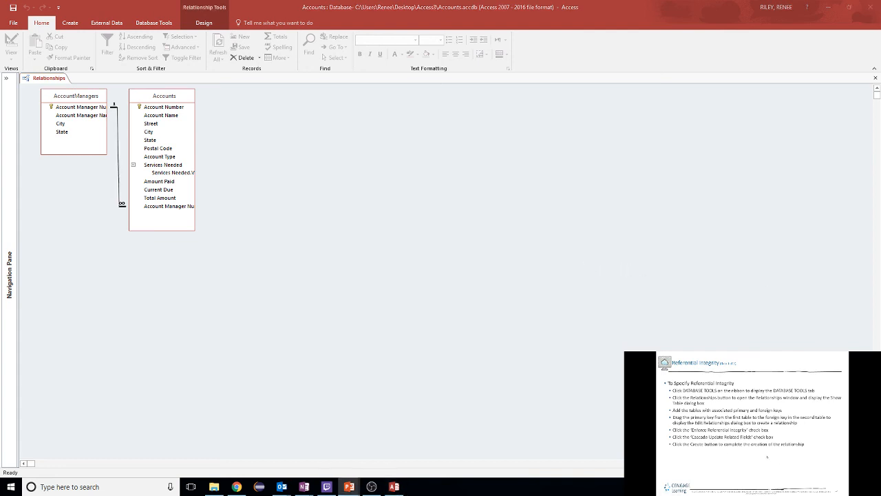
pyautogui.press('Right')
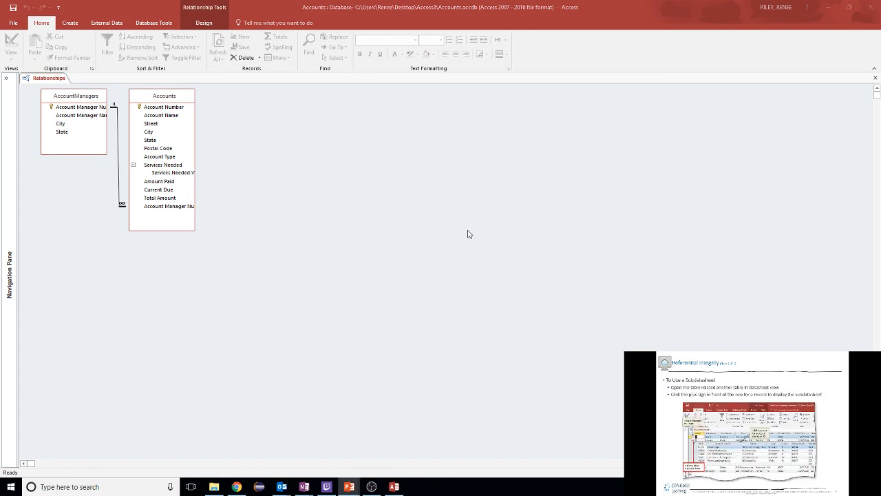
pyautogui.rightClick(52, 80)
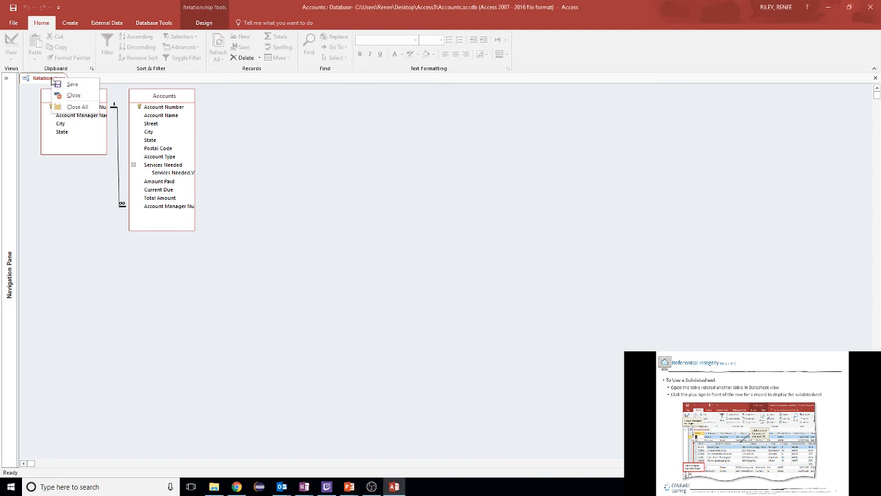
pyautogui.click(69, 96)
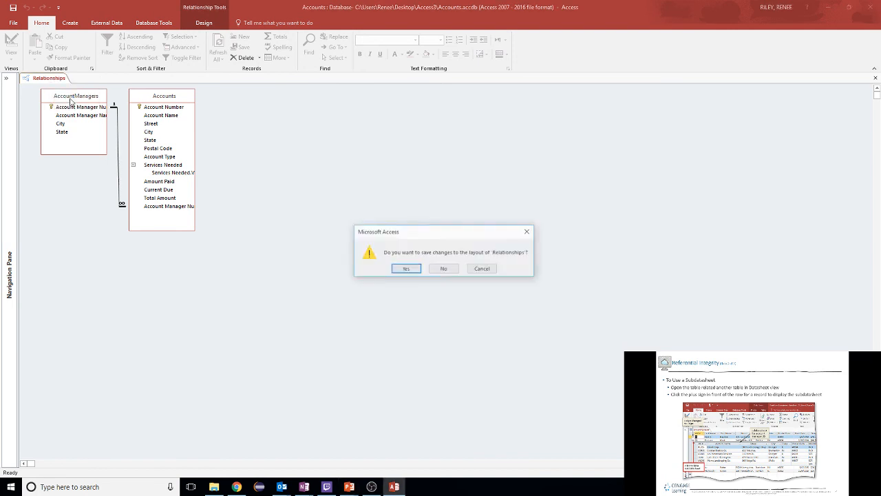
pyautogui.click(413, 268)
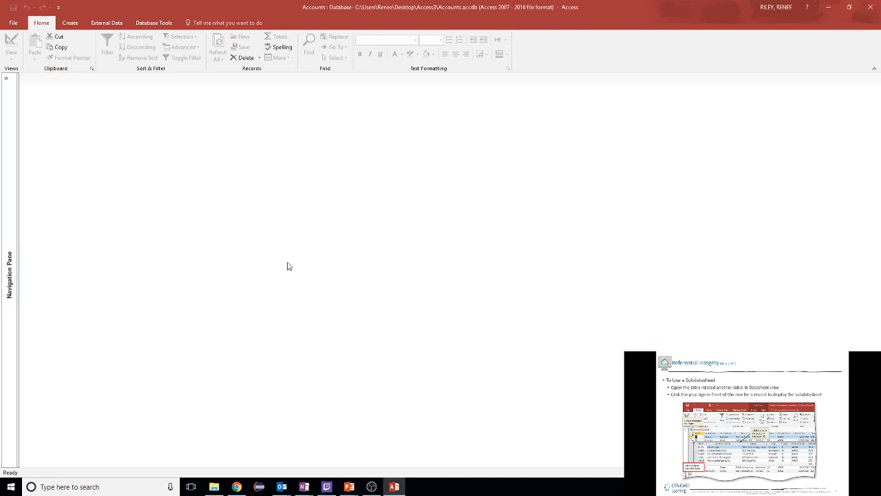
# Open the AccountManagers table and view the subdatasheet of related accounts for managers 31, 35 and 58 in turn, collapsing each one.
pyautogui.click(6, 79)
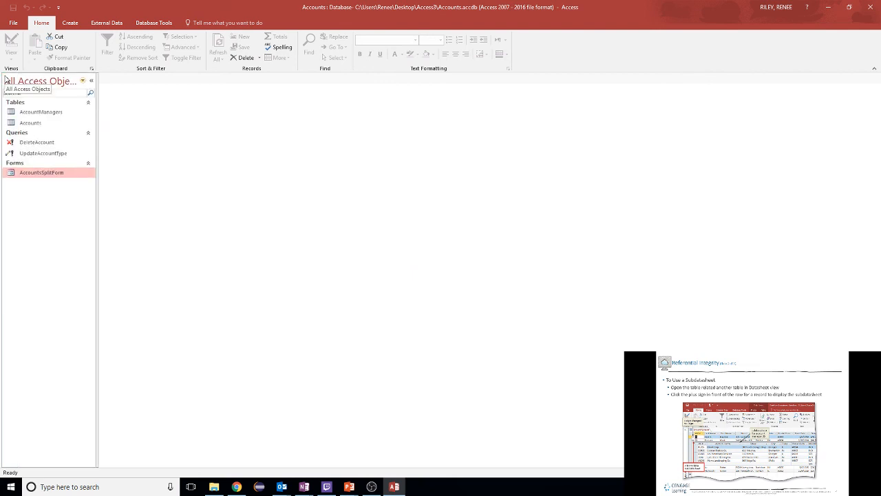
pyautogui.click(47, 113)
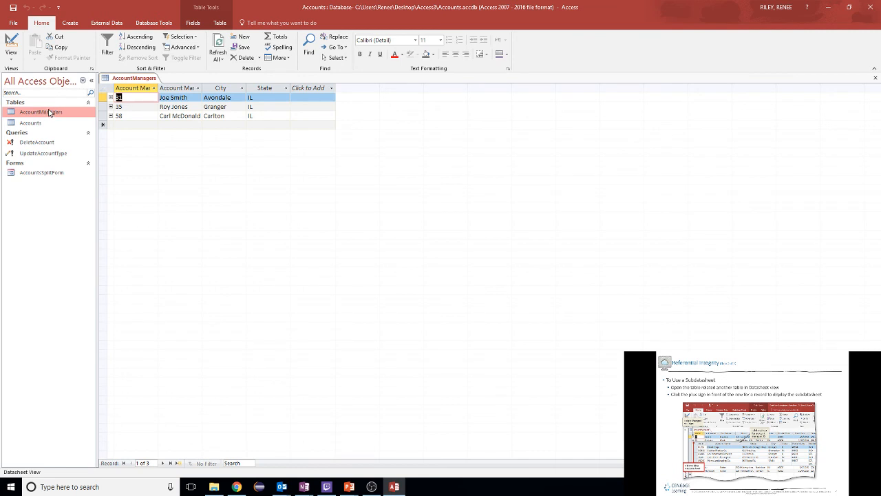
pyautogui.click(110, 98)
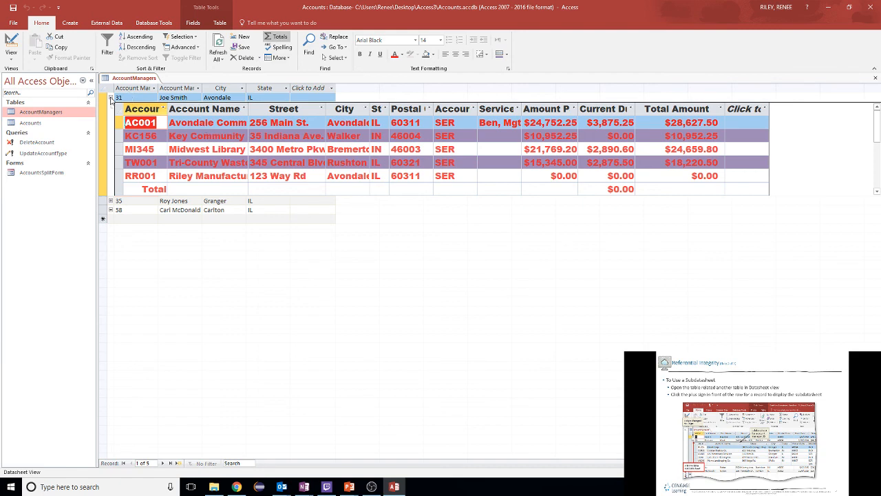
pyautogui.click(111, 98)
pyautogui.click(111, 107)
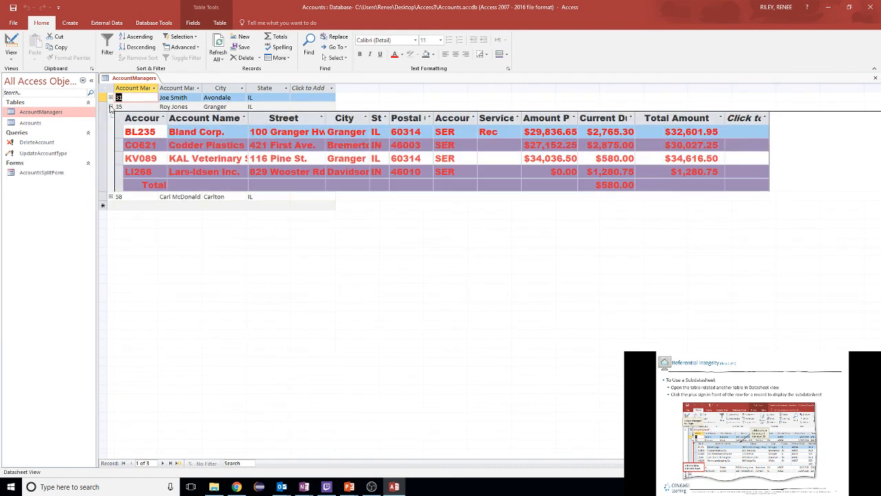
pyautogui.click(111, 107)
pyautogui.click(111, 116)
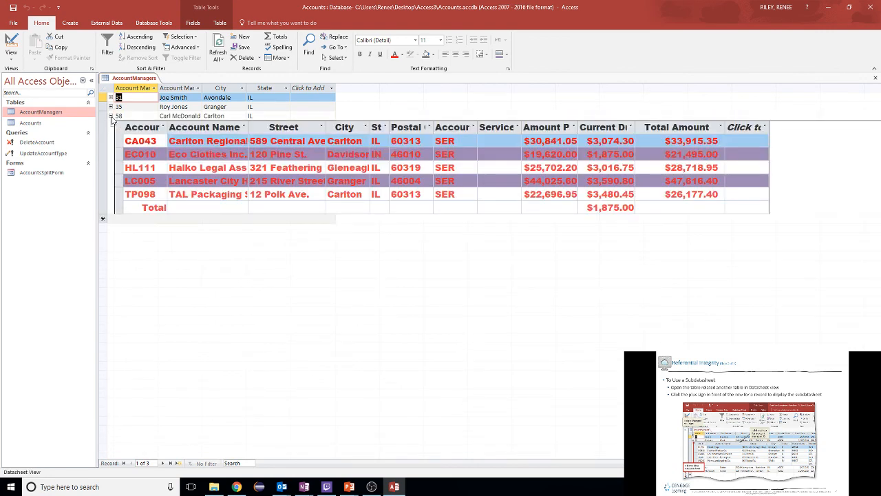
pyautogui.click(111, 116)
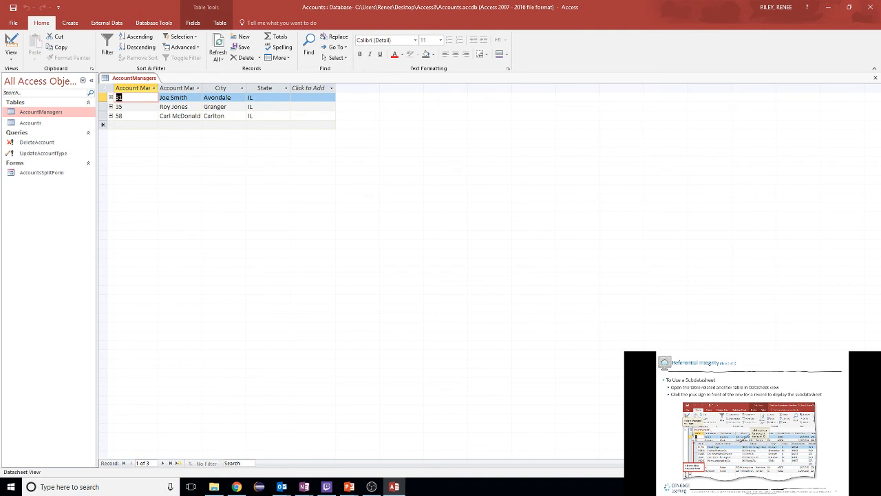
# Advance the slideshow to the Ordering Records instructions and sort the AccountManagers table by City in ascending order.
pyautogui.hotkey('alt', 'Tab')
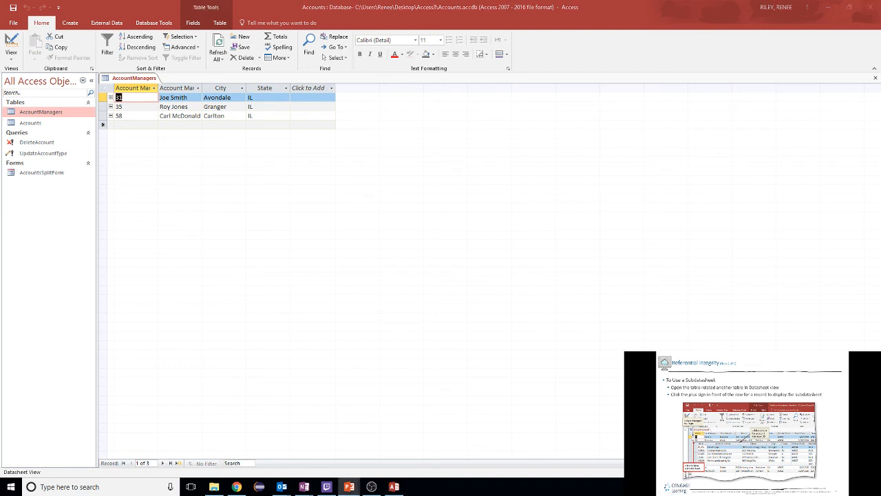
pyautogui.click(719, 422)
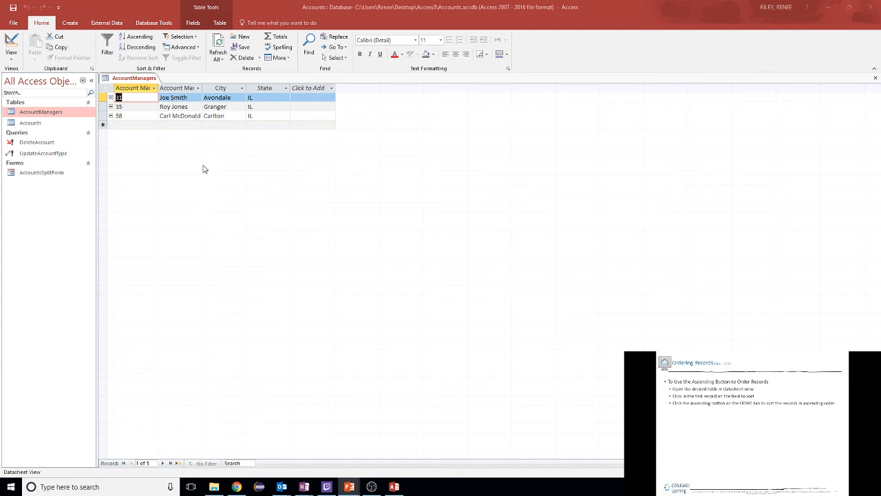
pyautogui.click(219, 99)
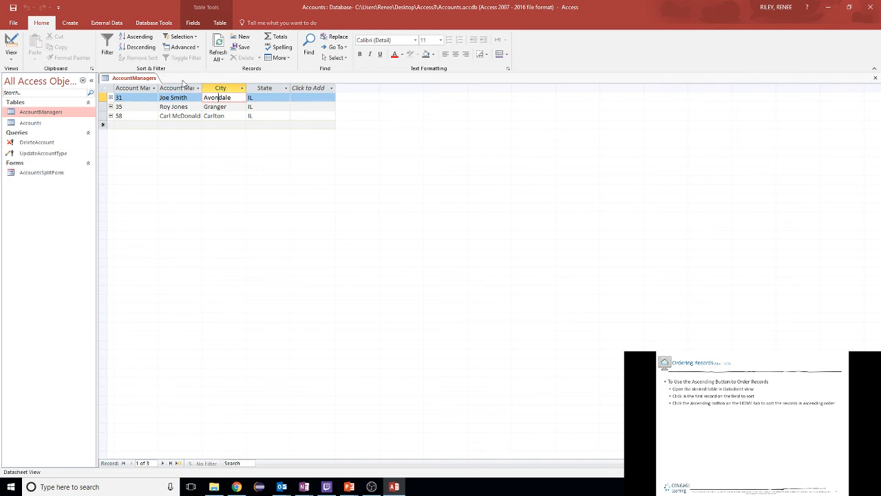
pyautogui.click(138, 38)
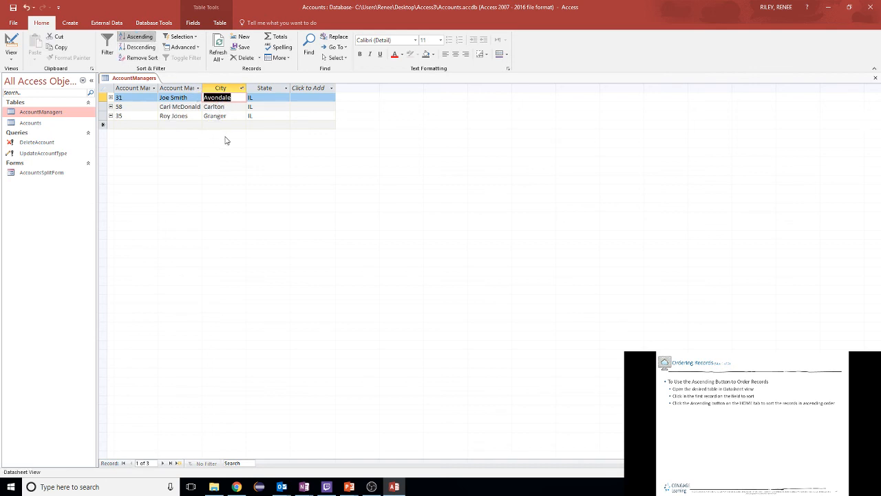
# Expand the subdatasheet of manager 58 and sort its related accounts by City in ascending order.
pyautogui.click(110, 107)
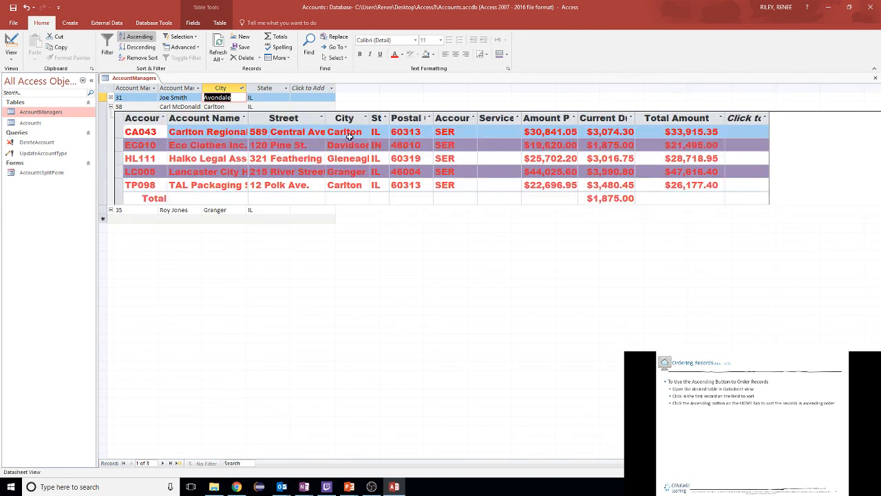
pyautogui.click(350, 133)
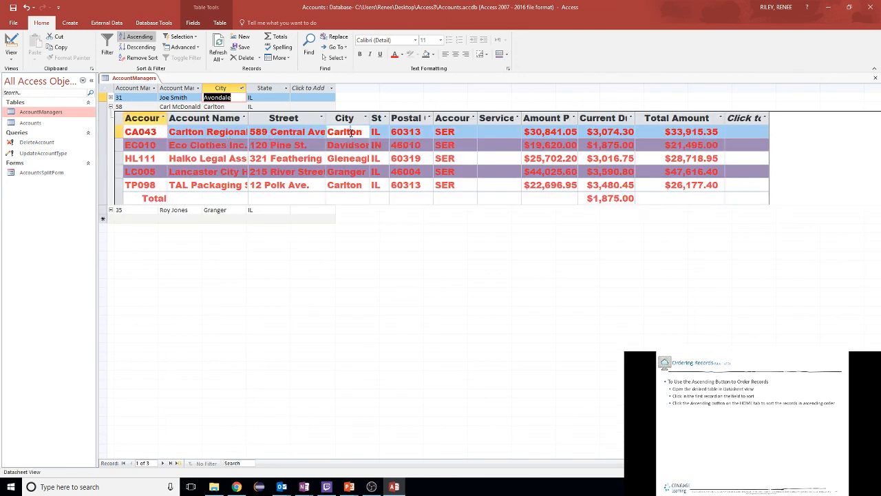
pyautogui.click(139, 38)
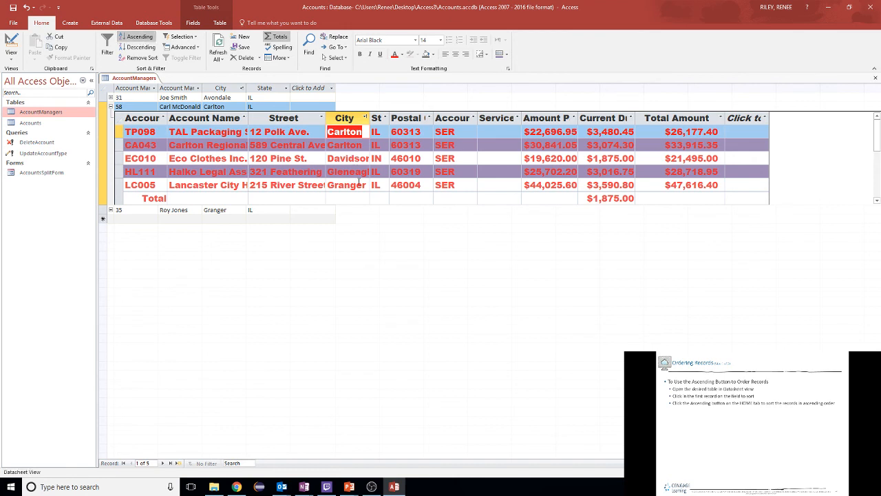
# Switch to the slideshow, advance through the remaining Ordering Records slides and exit the presentation.
pyautogui.click(724, 443)
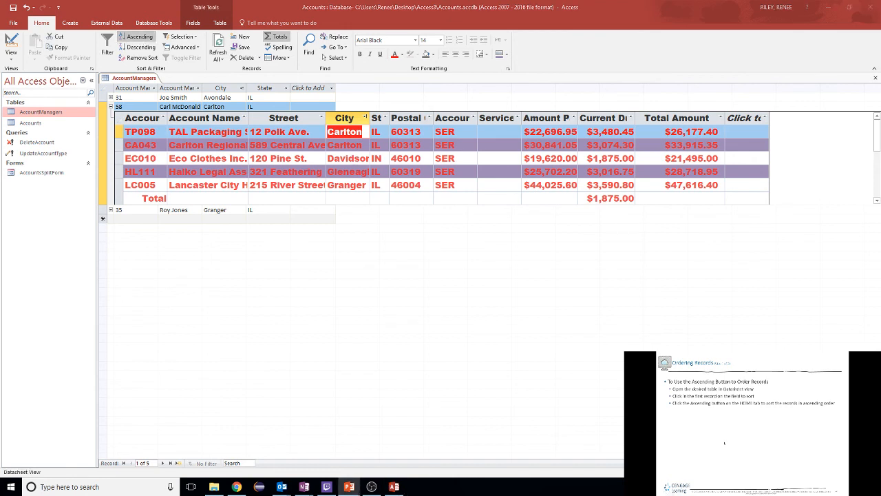
pyautogui.click(725, 443)
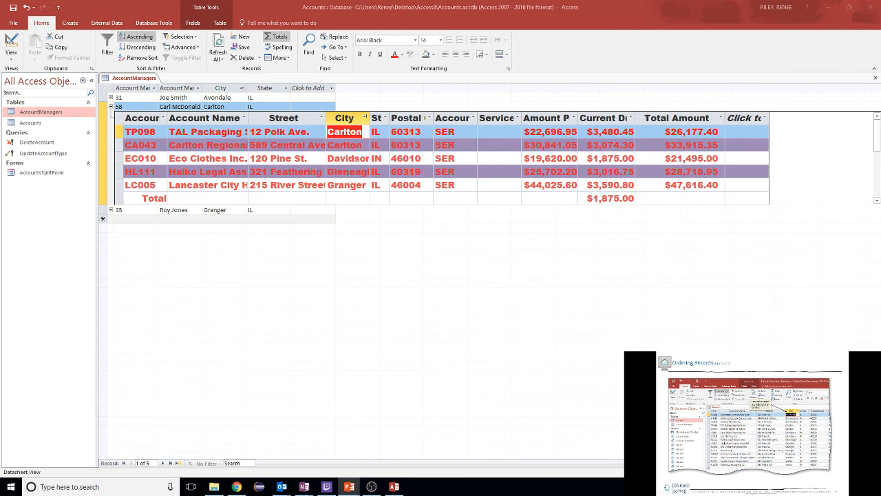
pyautogui.click(724, 443)
pyautogui.click(725, 443)
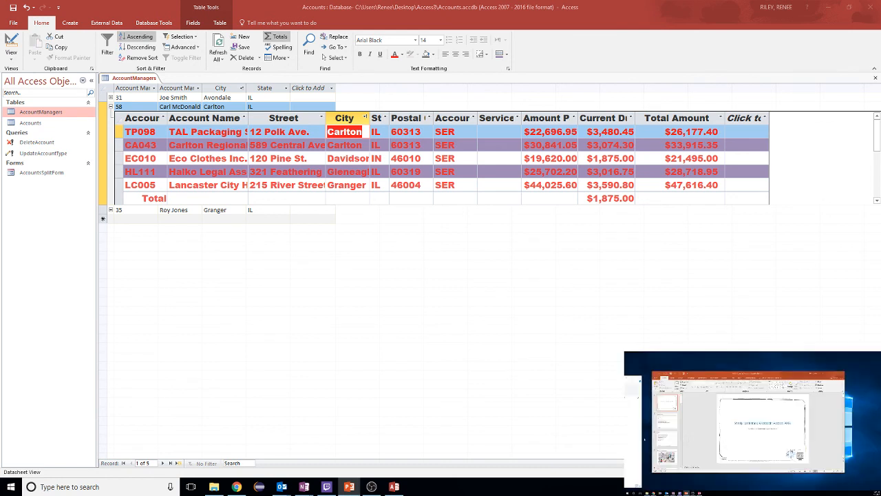